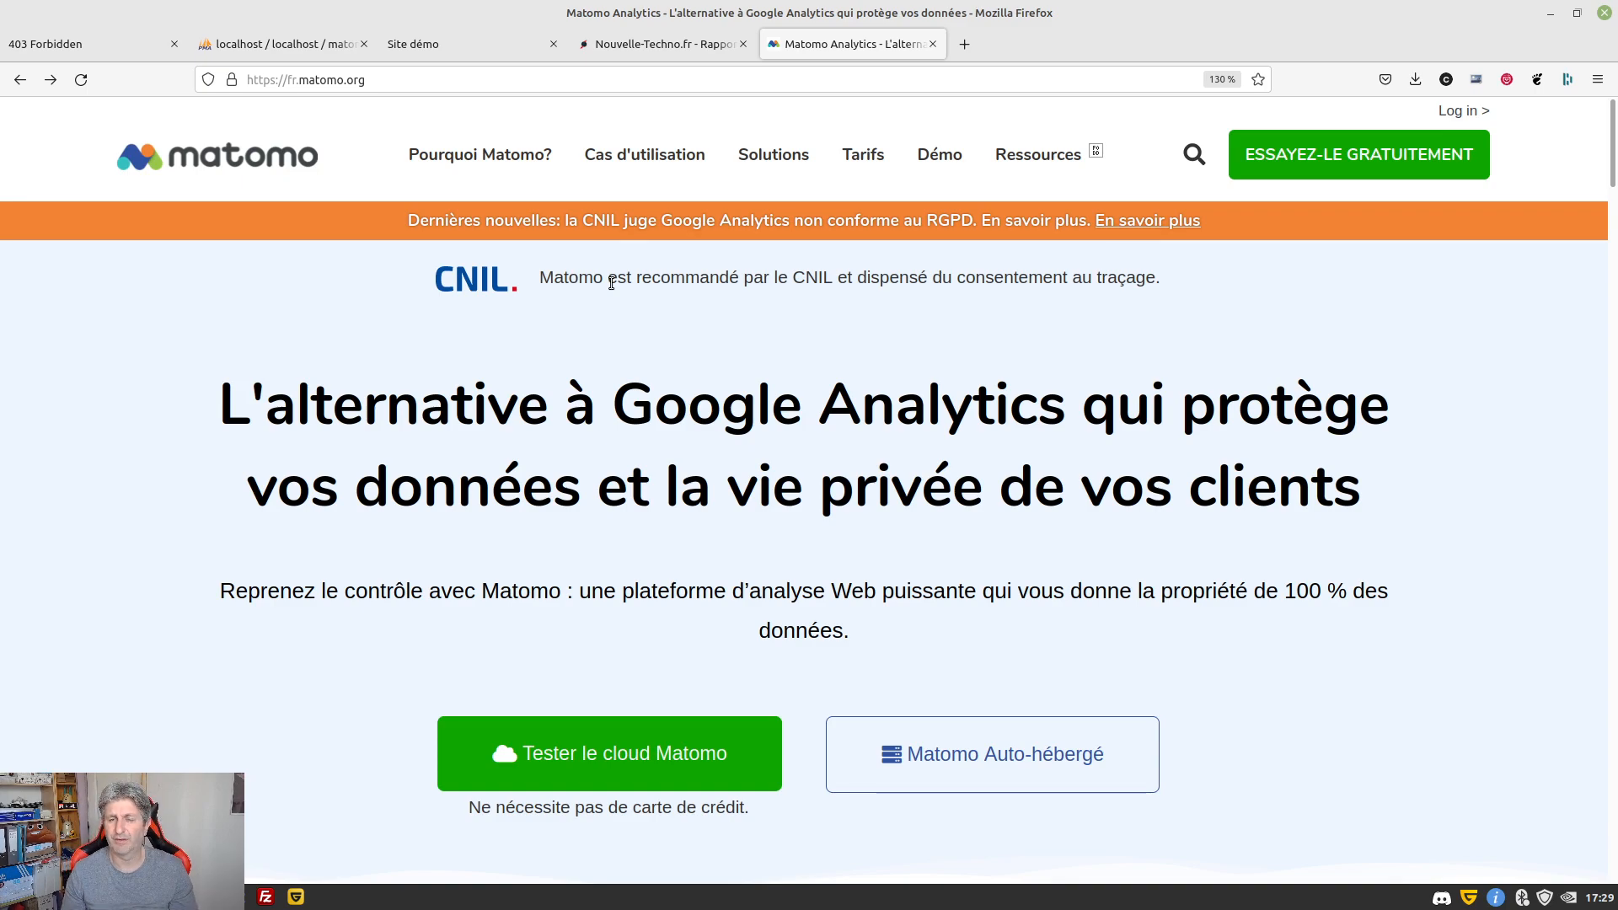
Browse the Matomo homepage and open the 'Matomo Auto-hébergé' self-hosting page
scroll(801, 477, down, 2)
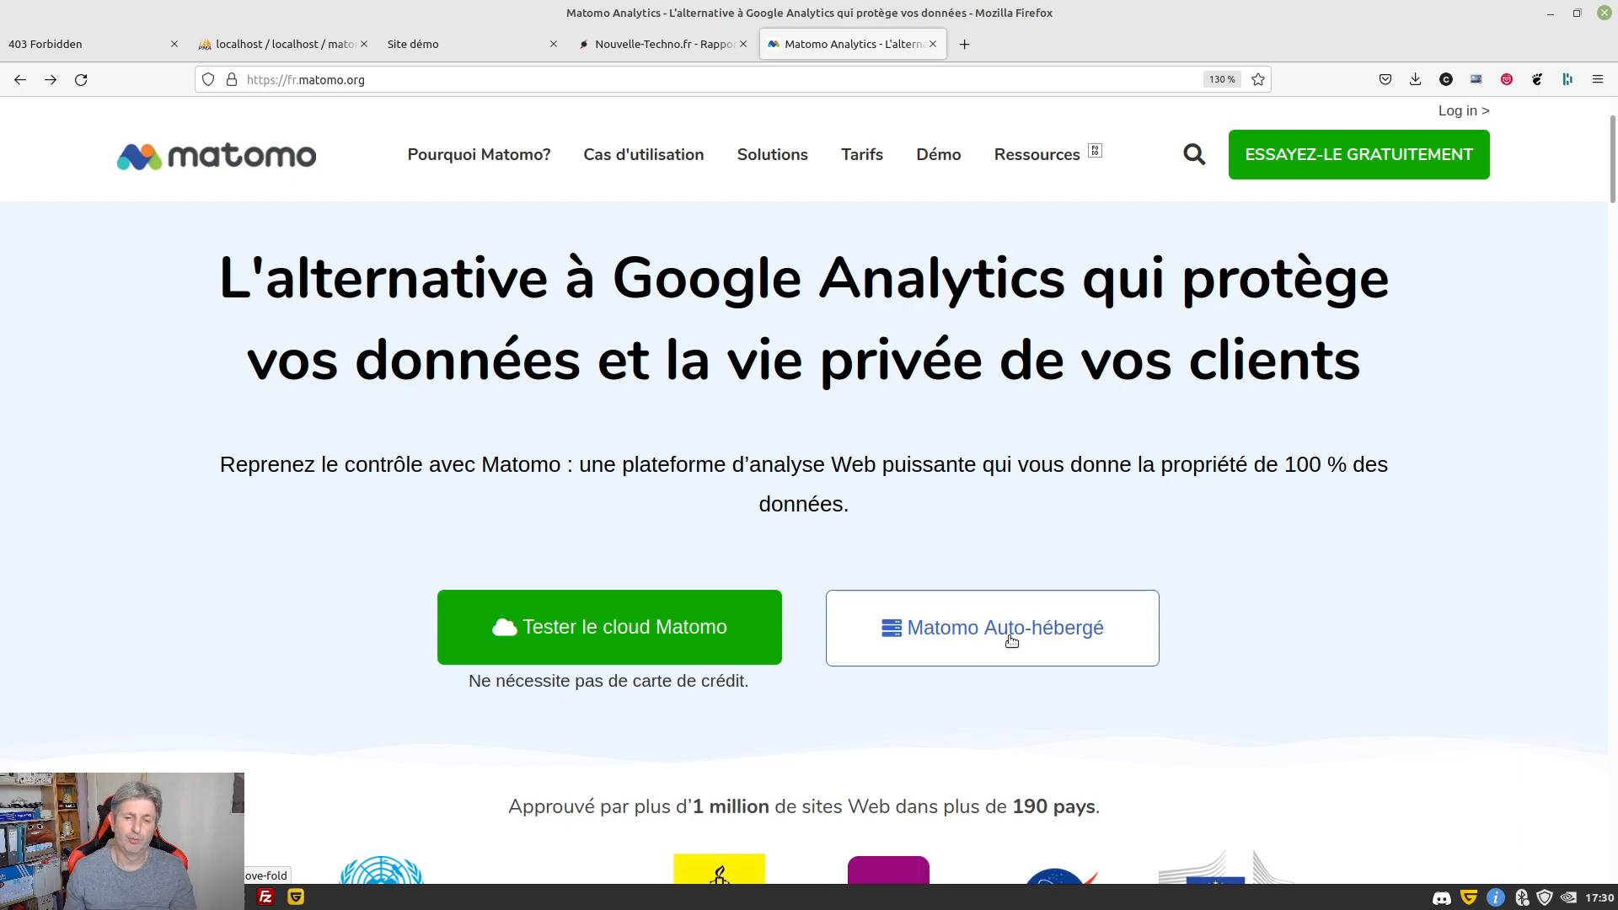
scroll(1012, 641, down, 10)
scroll(1241, 607, down, 15)
scroll(1242, 603, up, 10)
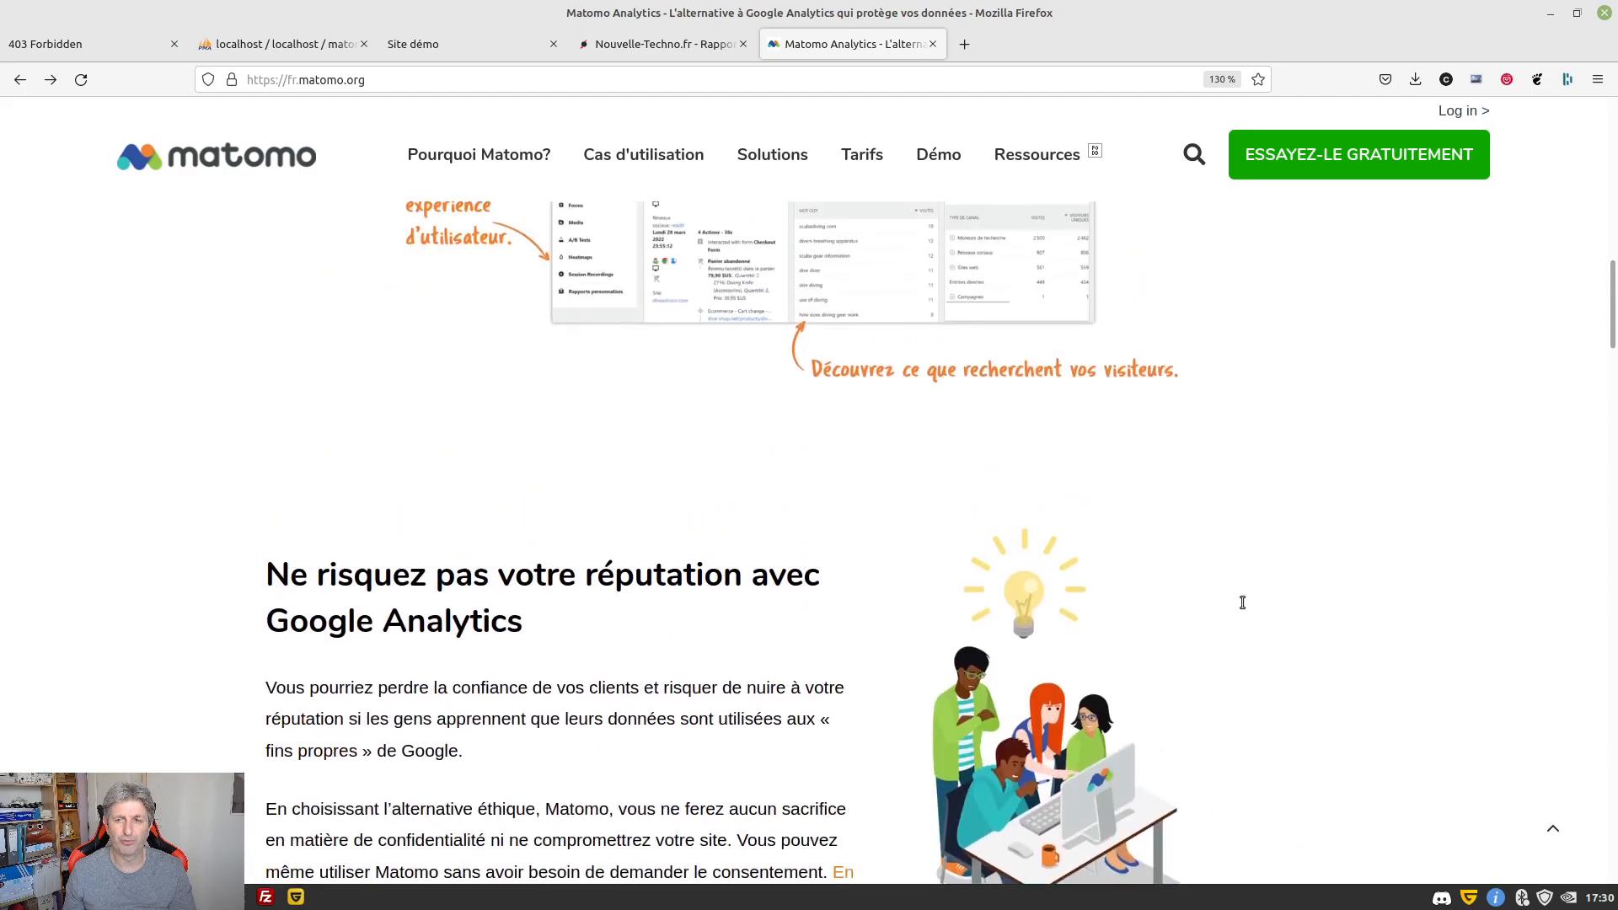
scroll(1242, 602, up, 15)
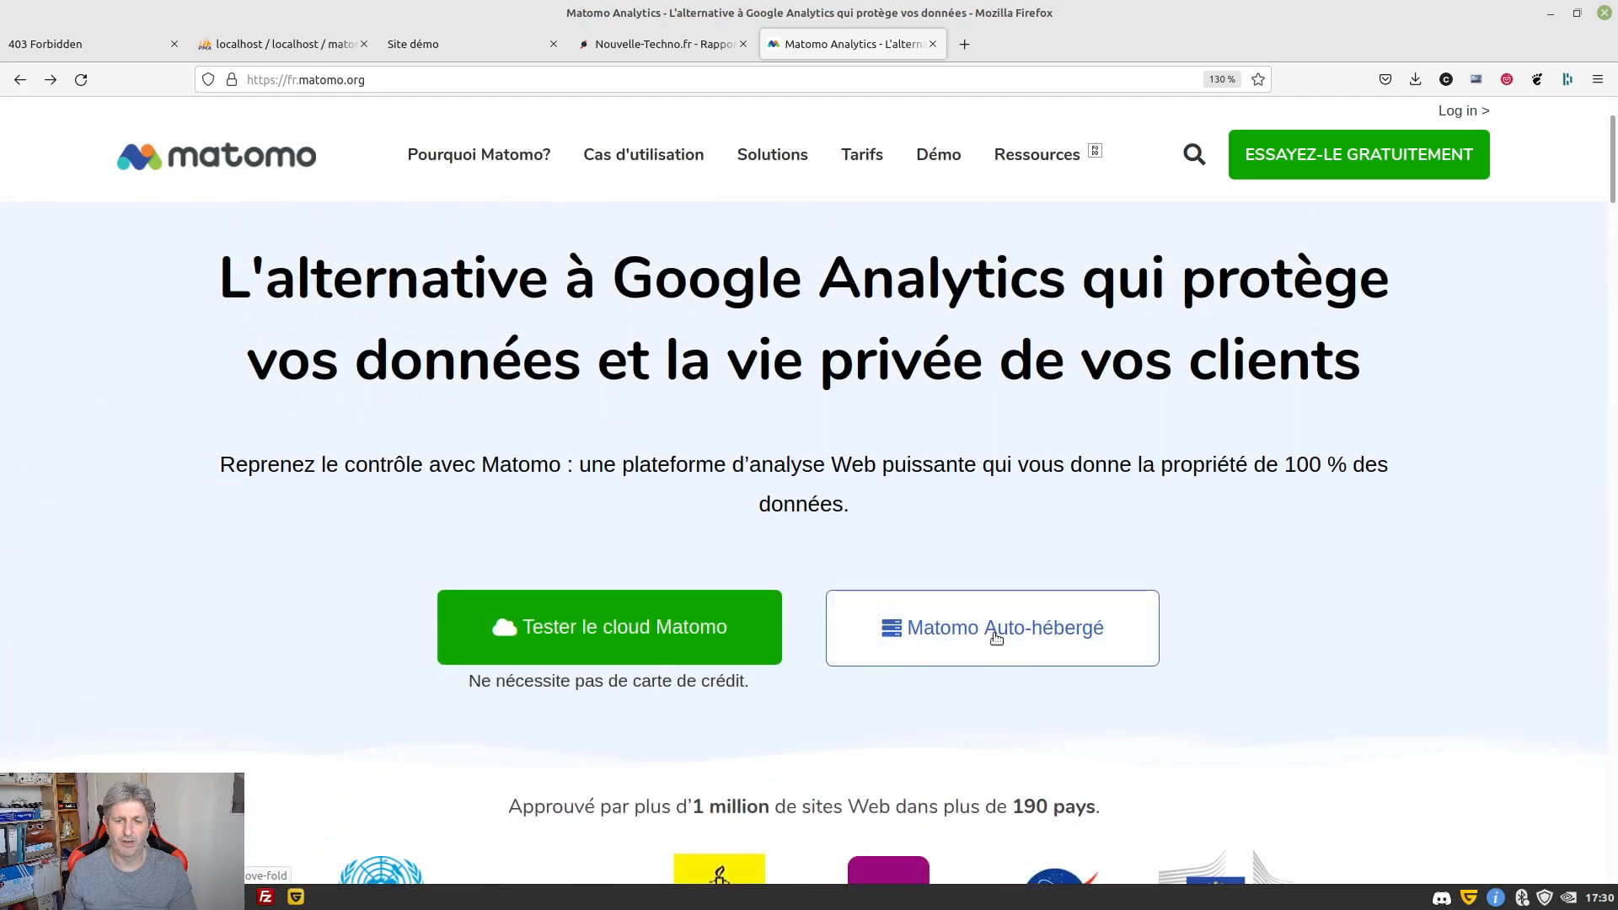
click(996, 638)
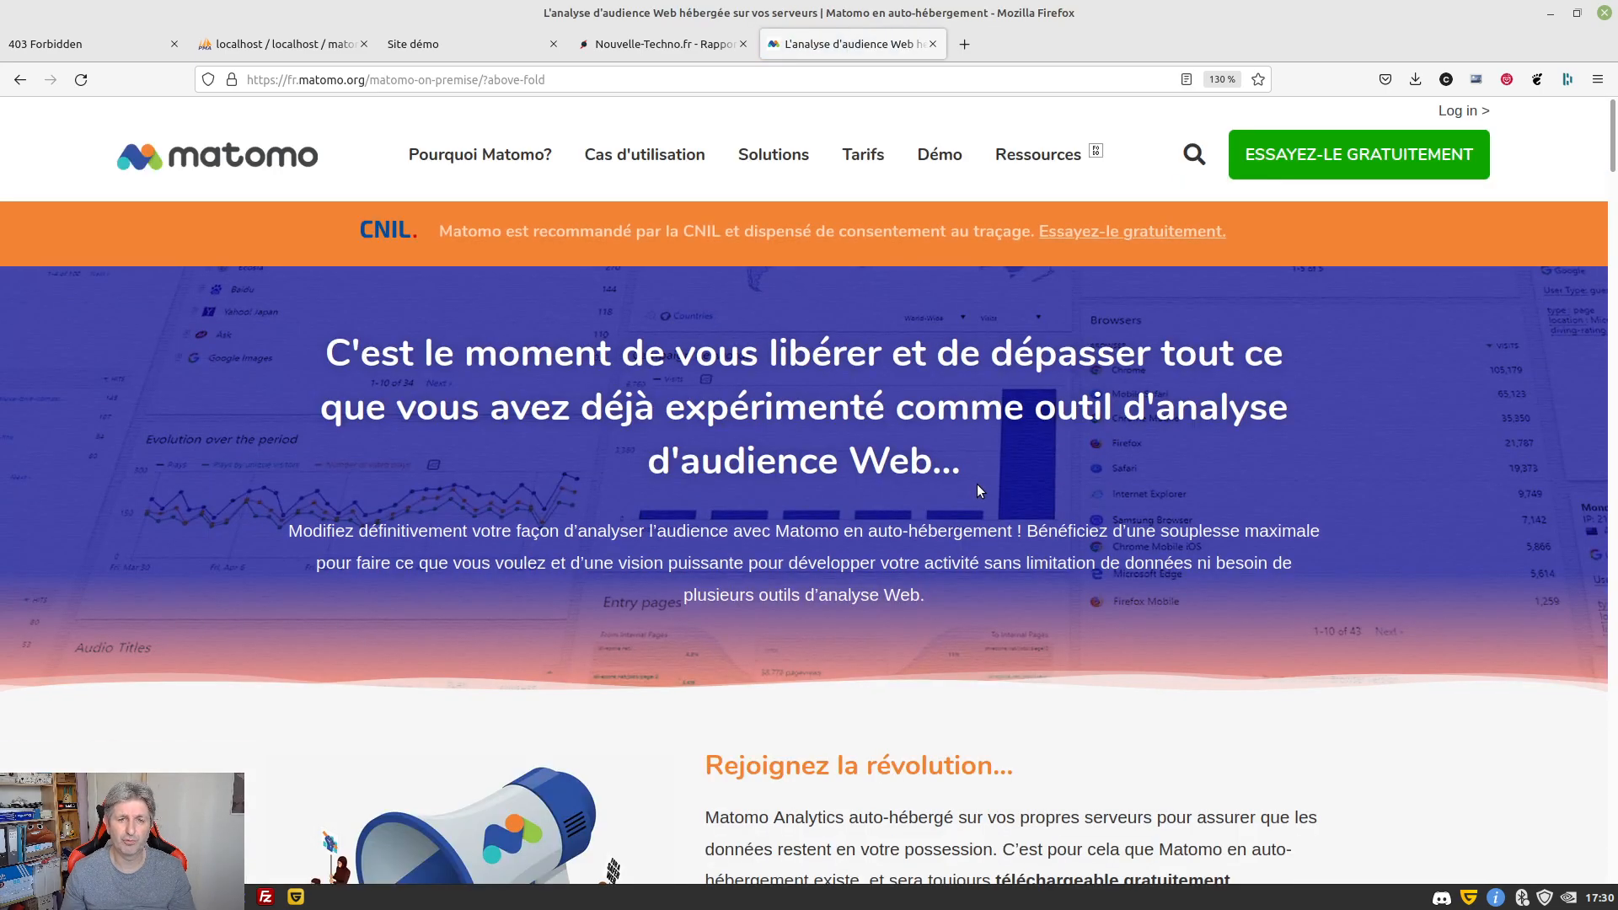
scroll(977, 485, down, 10)
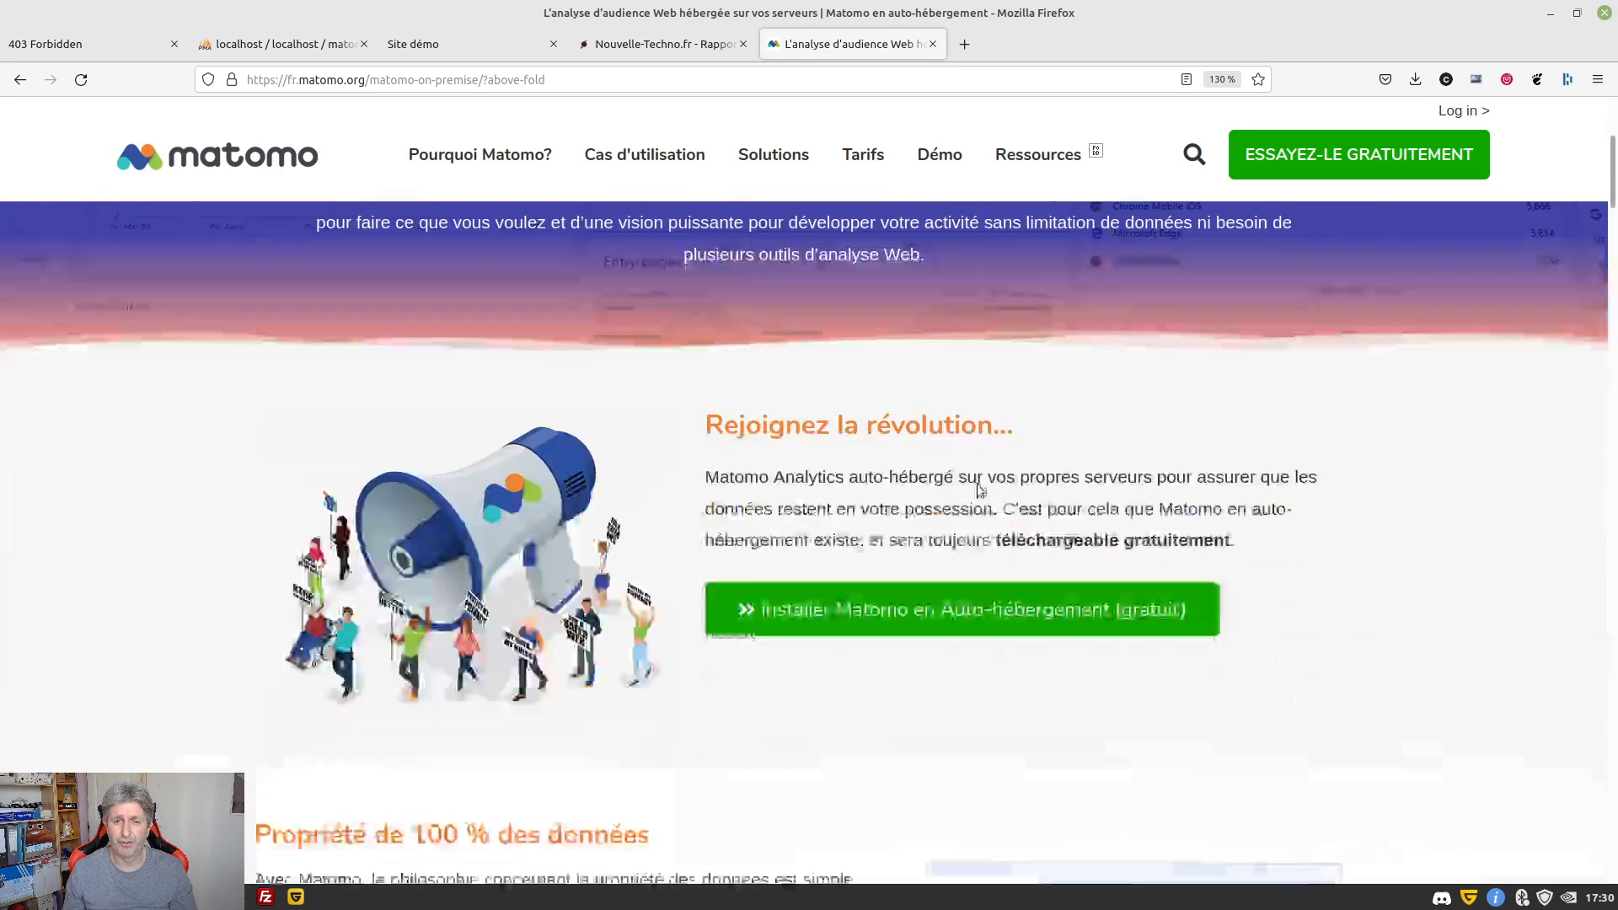
scroll(776, 411, down, 8)
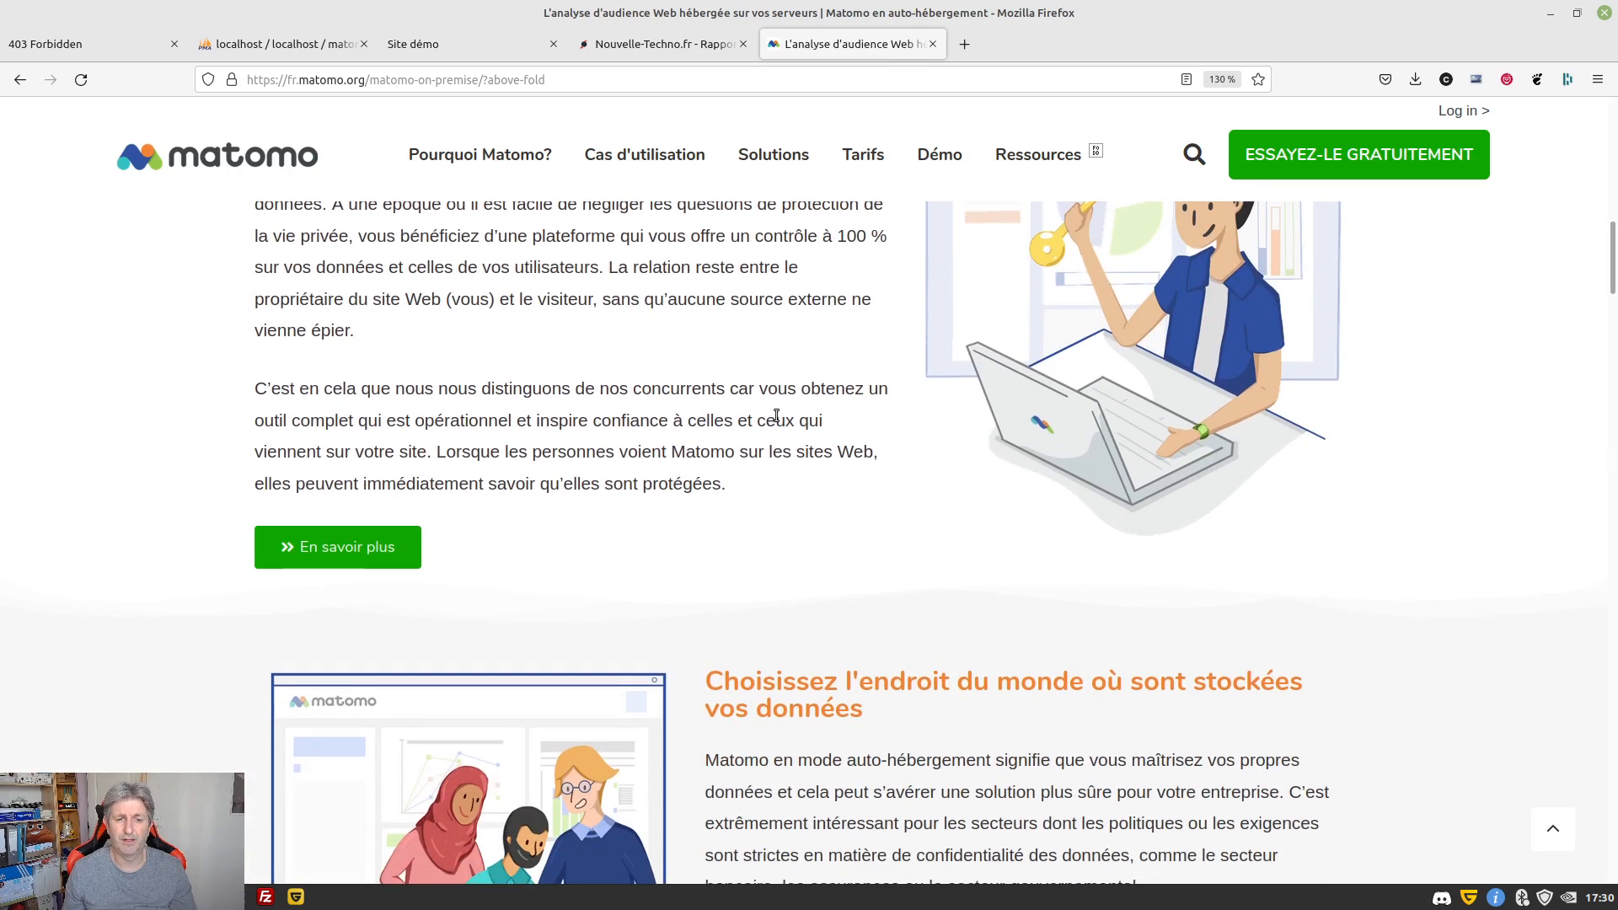
scroll(776, 415, down, 10)
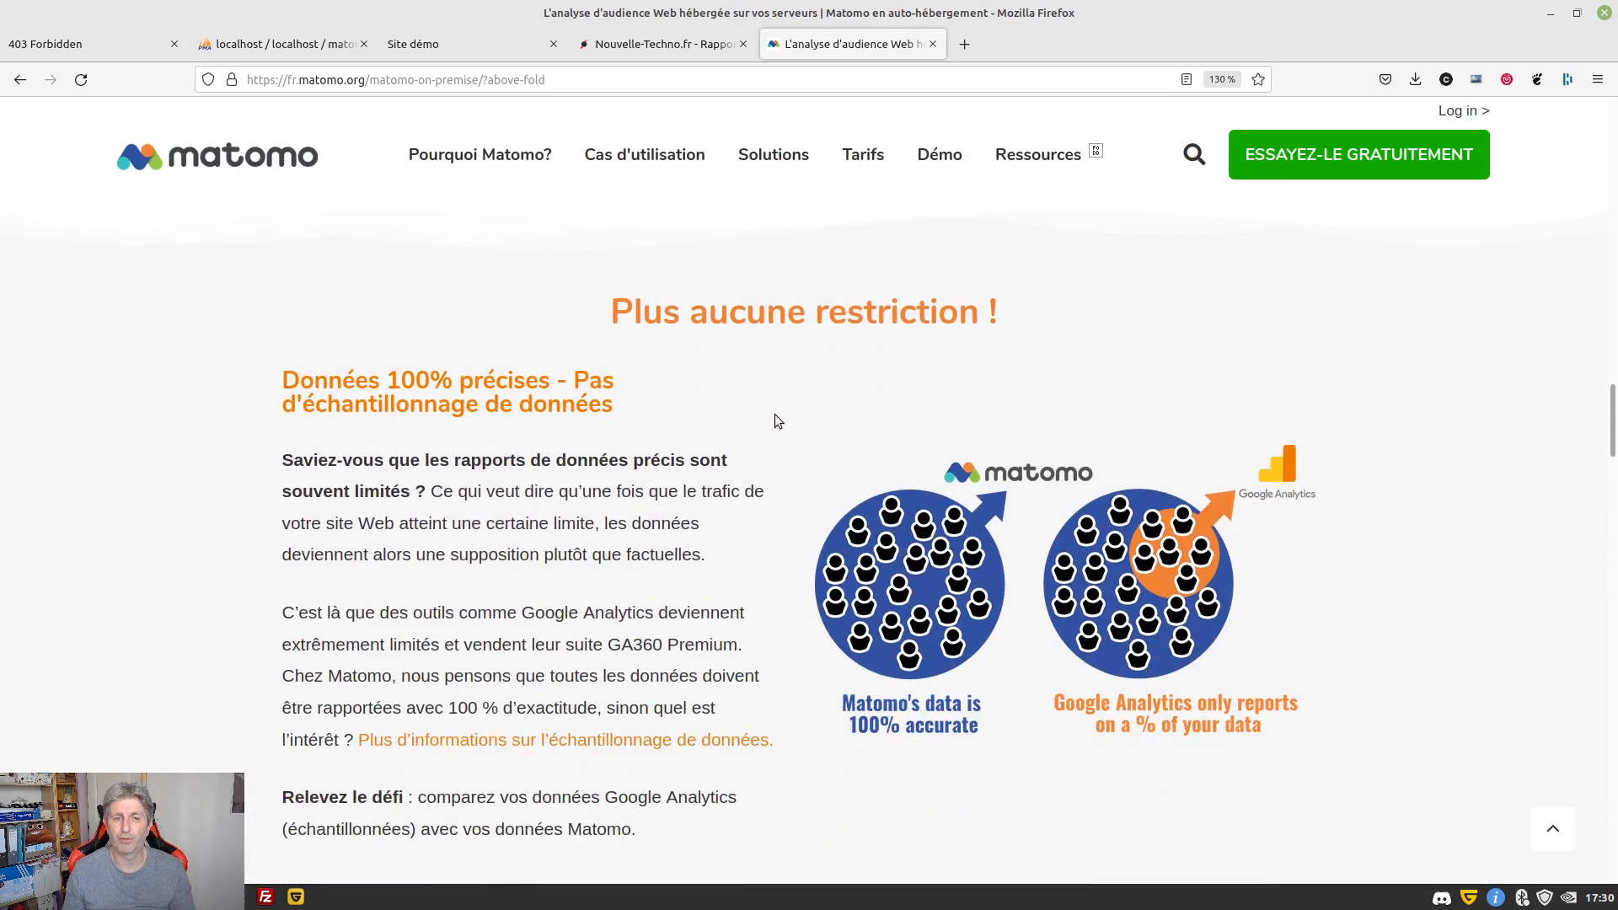
scroll(776, 414, down, 3)
scroll(775, 415, up, 1)
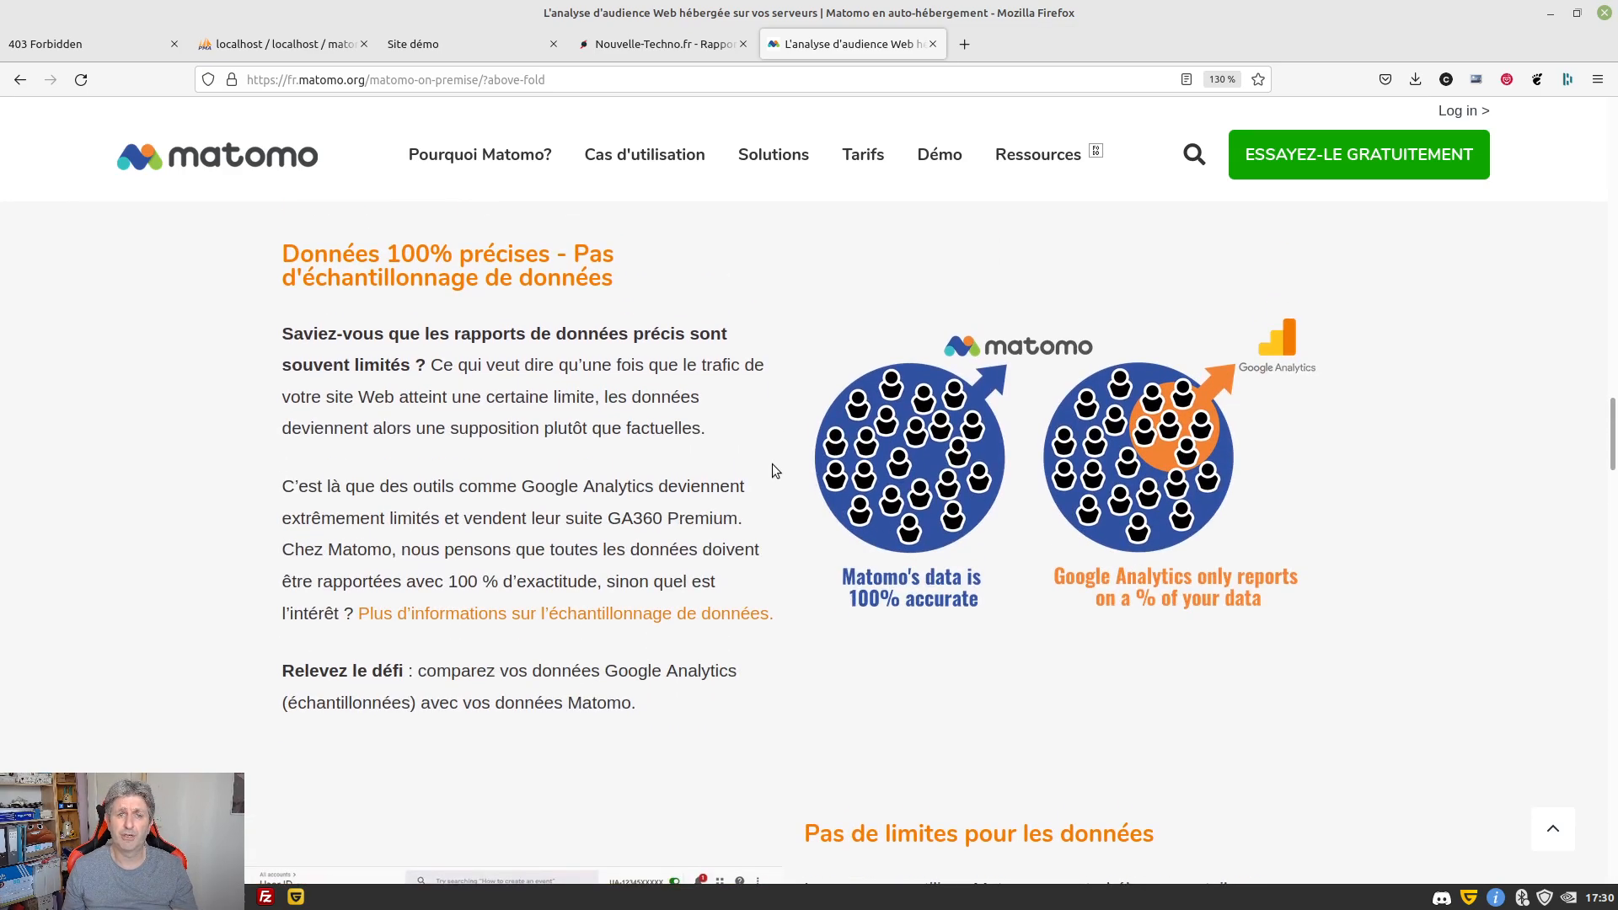
scroll(773, 466, down, 9)
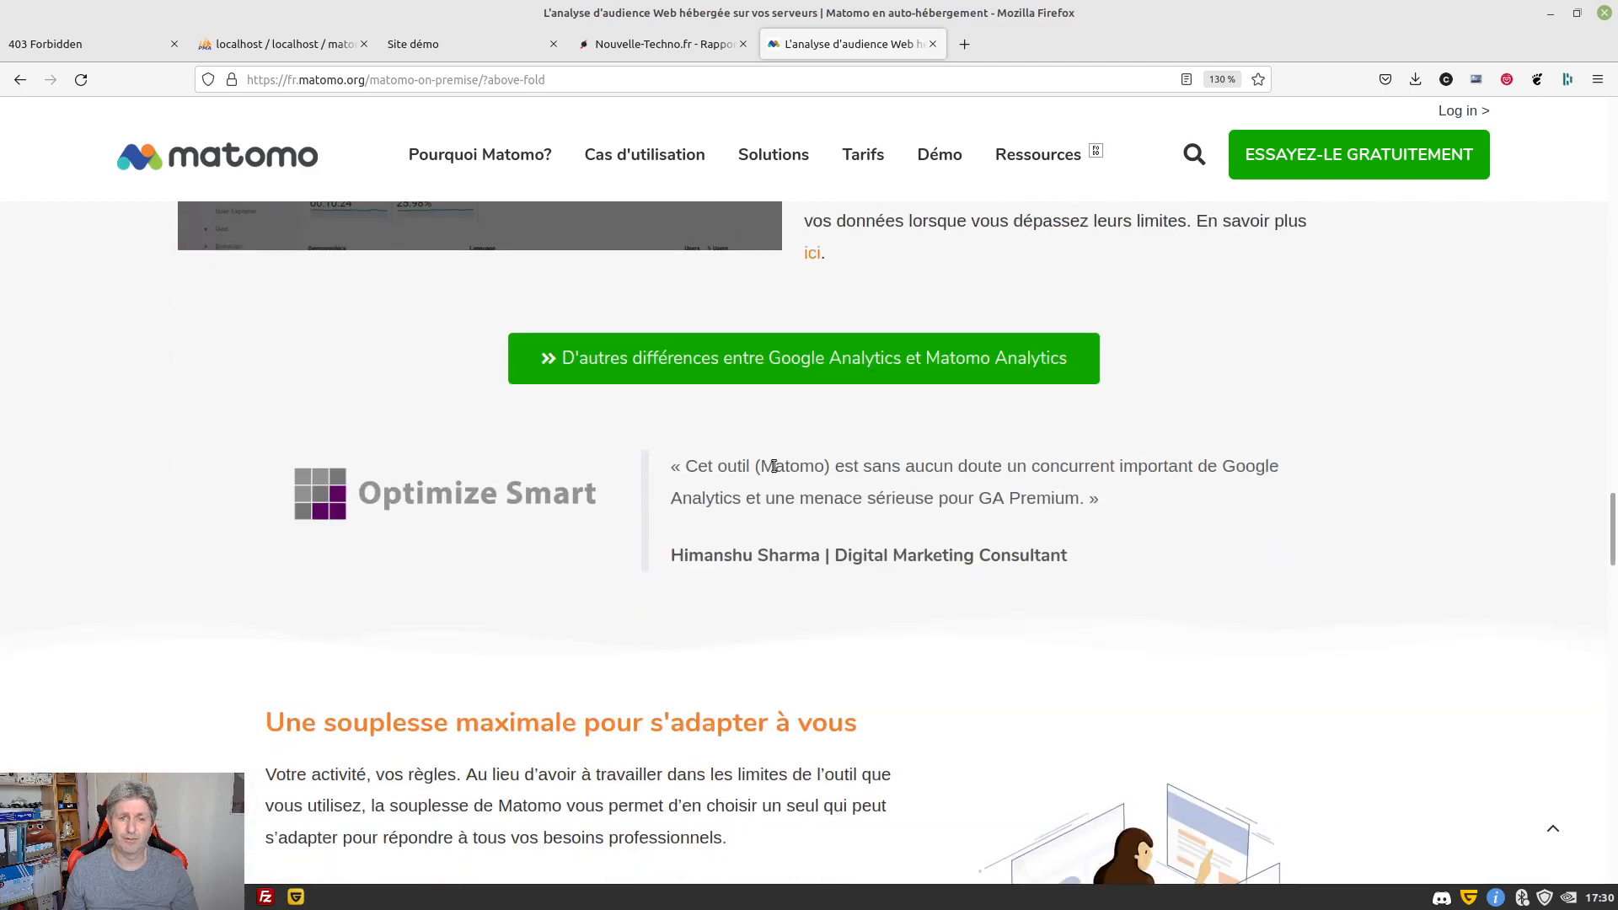
scroll(774, 466, down, 18)
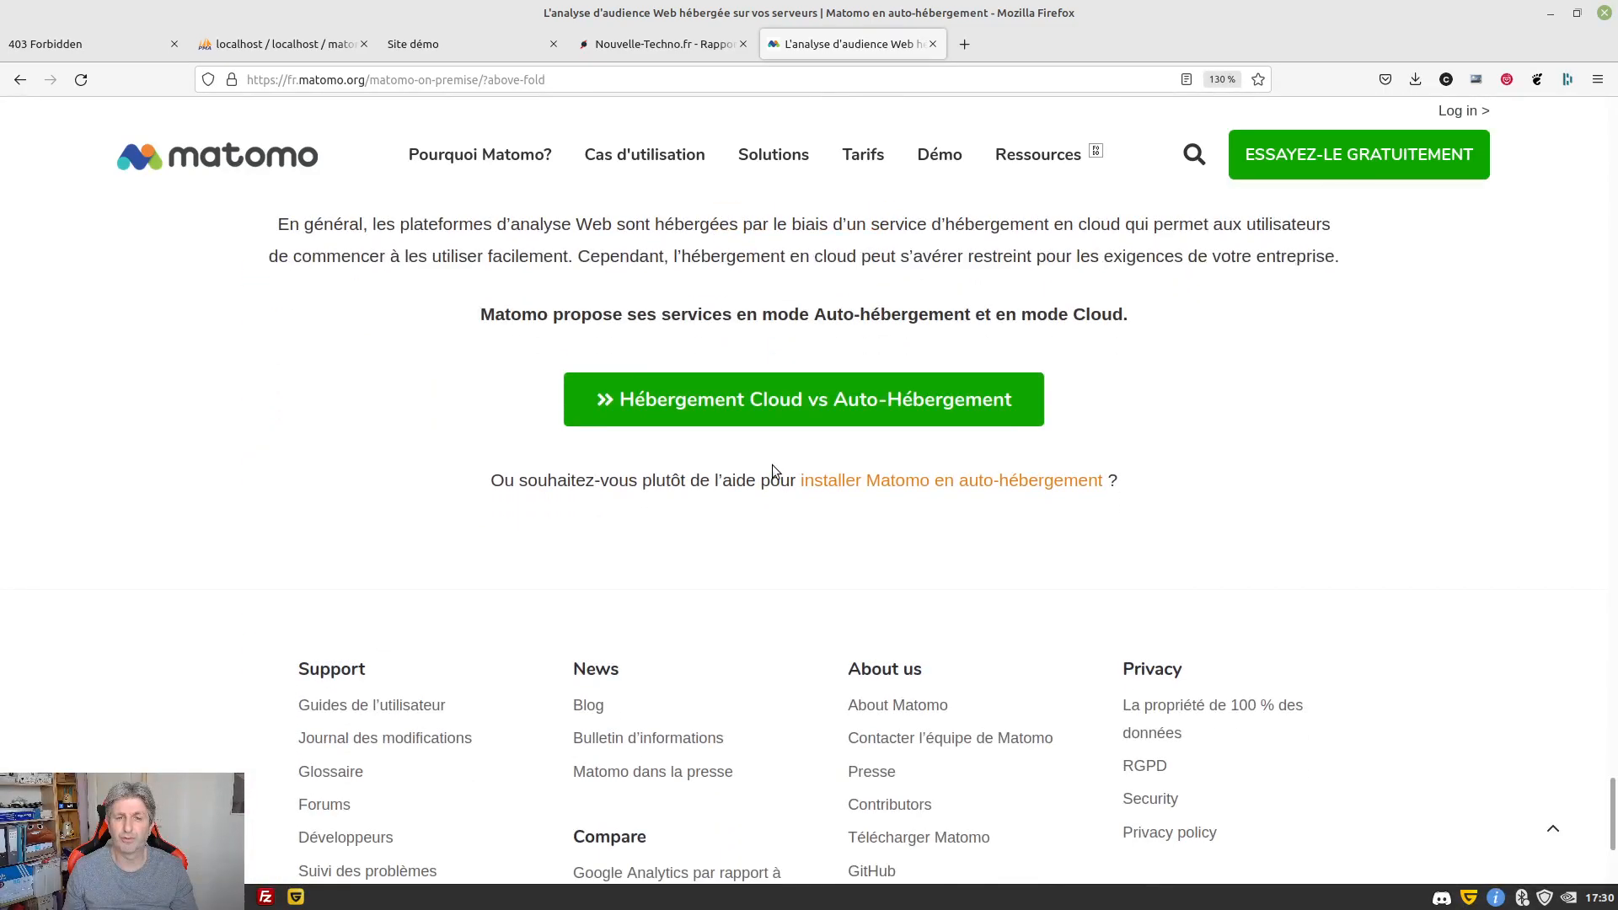
scroll(761, 497, down, 3)
scroll(762, 497, up, 20)
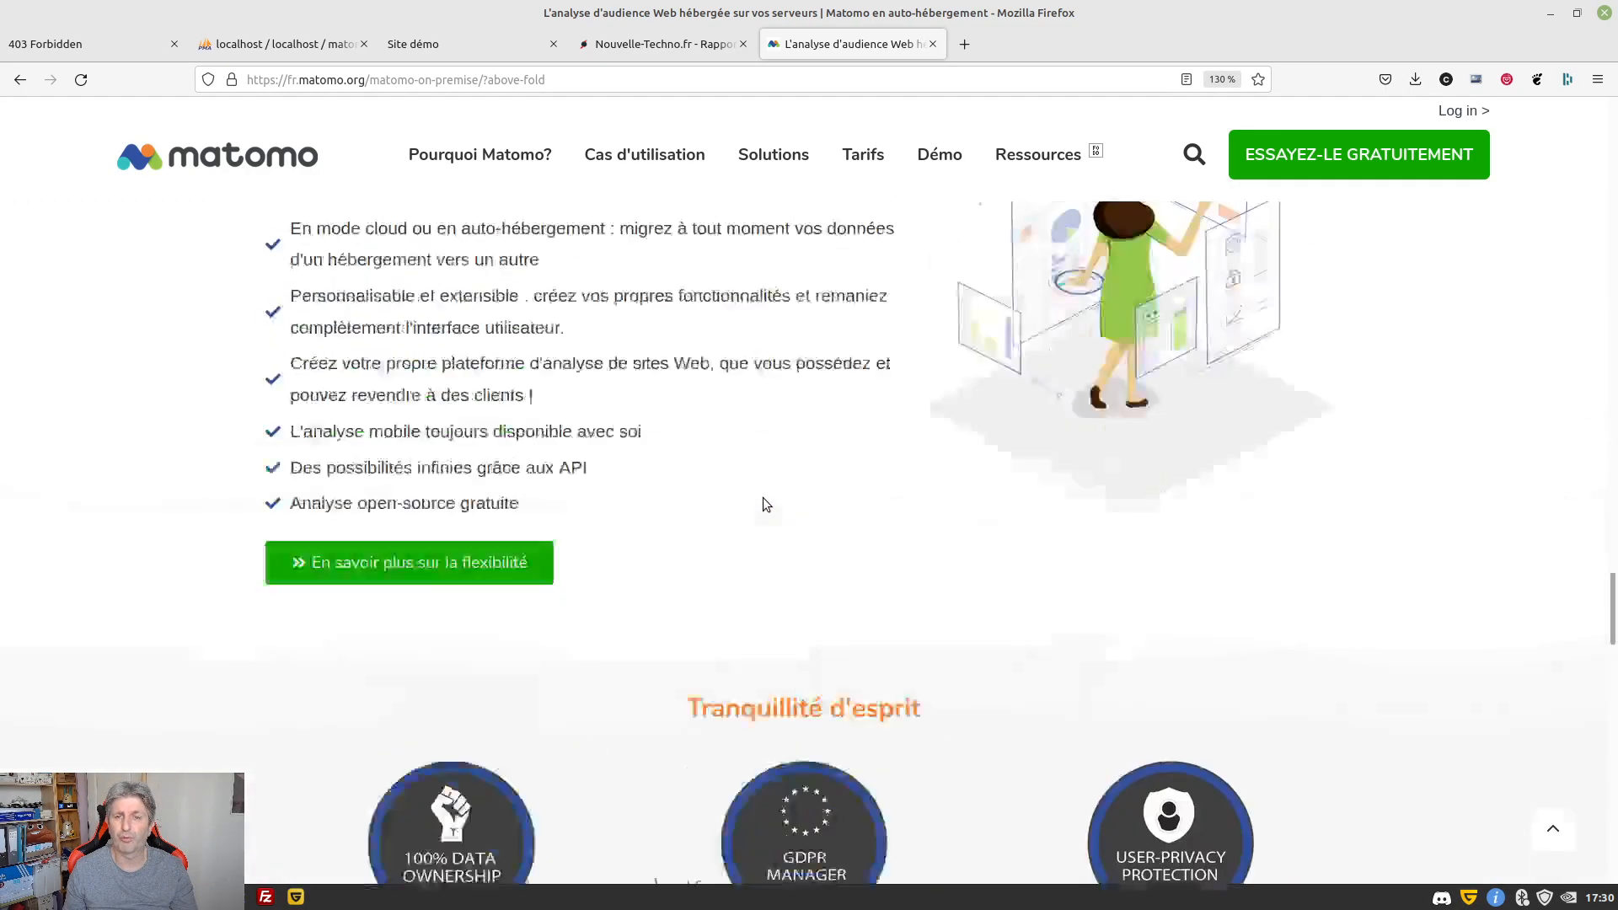
scroll(766, 495, up, 12)
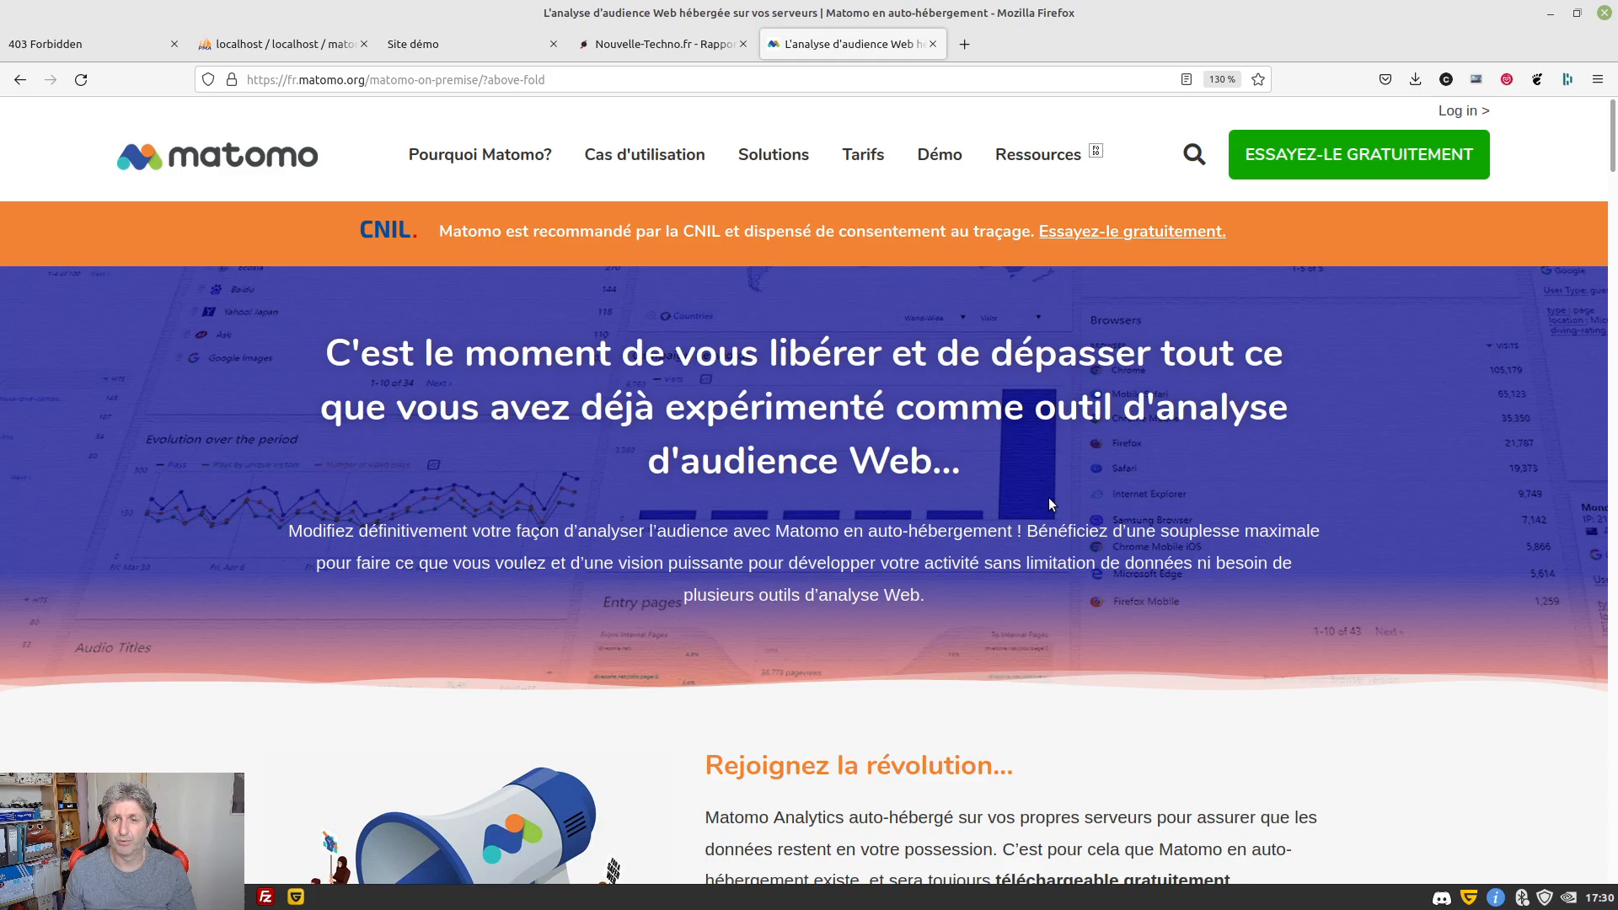
scroll(1050, 504, down, 5)
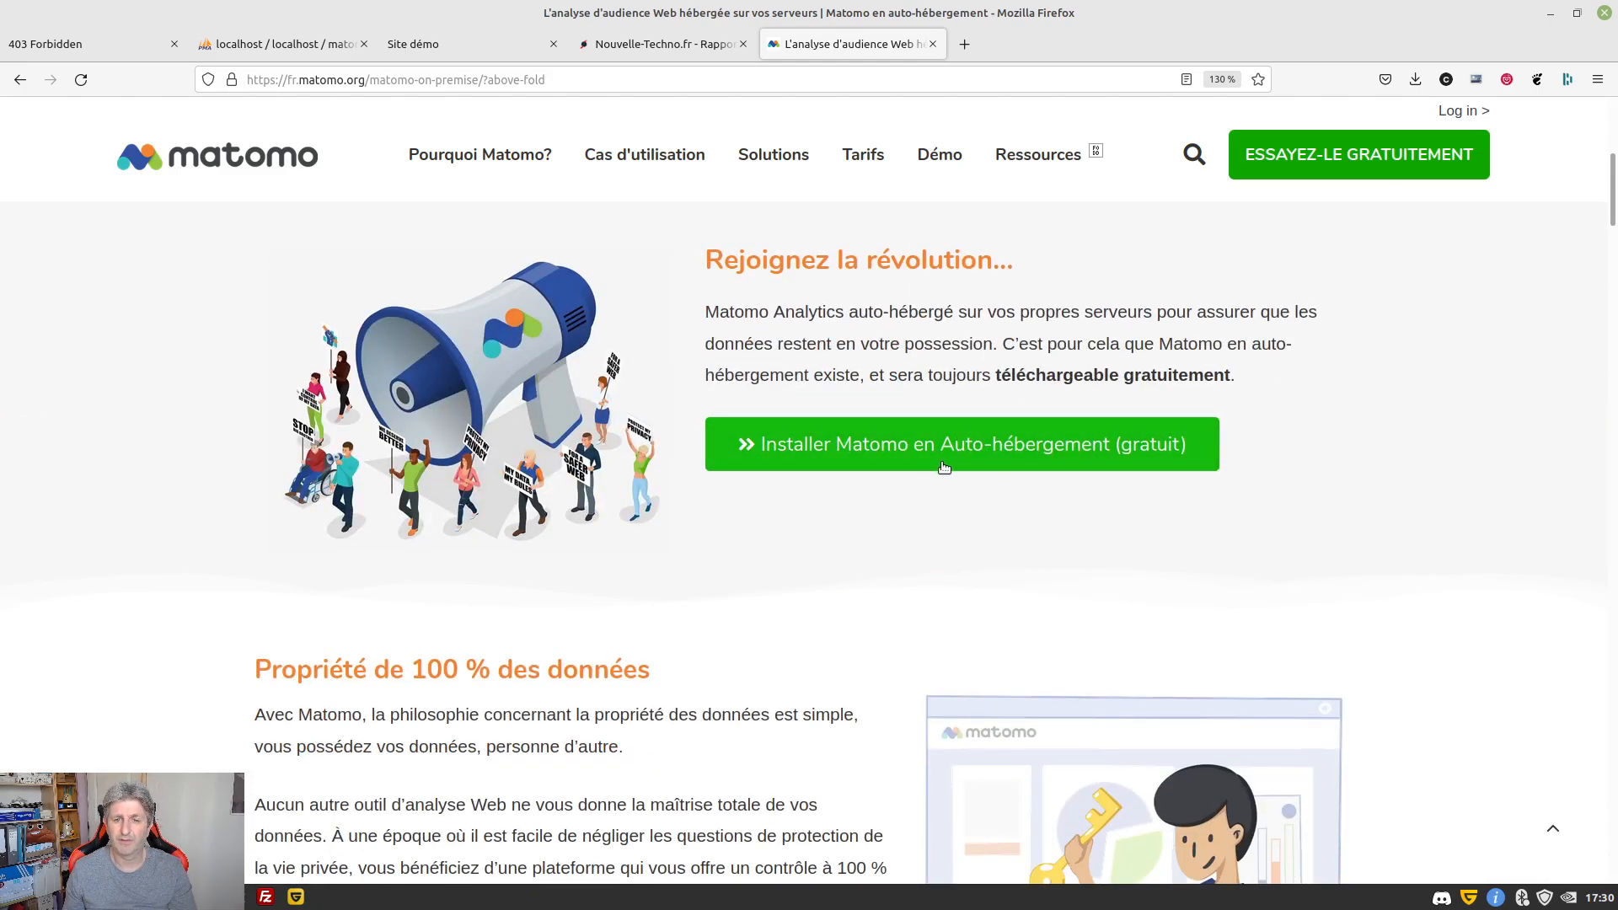
Open the 'Installer Matomo en Auto-hébergement (gratuit)' guide down to its Download Matomo section
click(1053, 461)
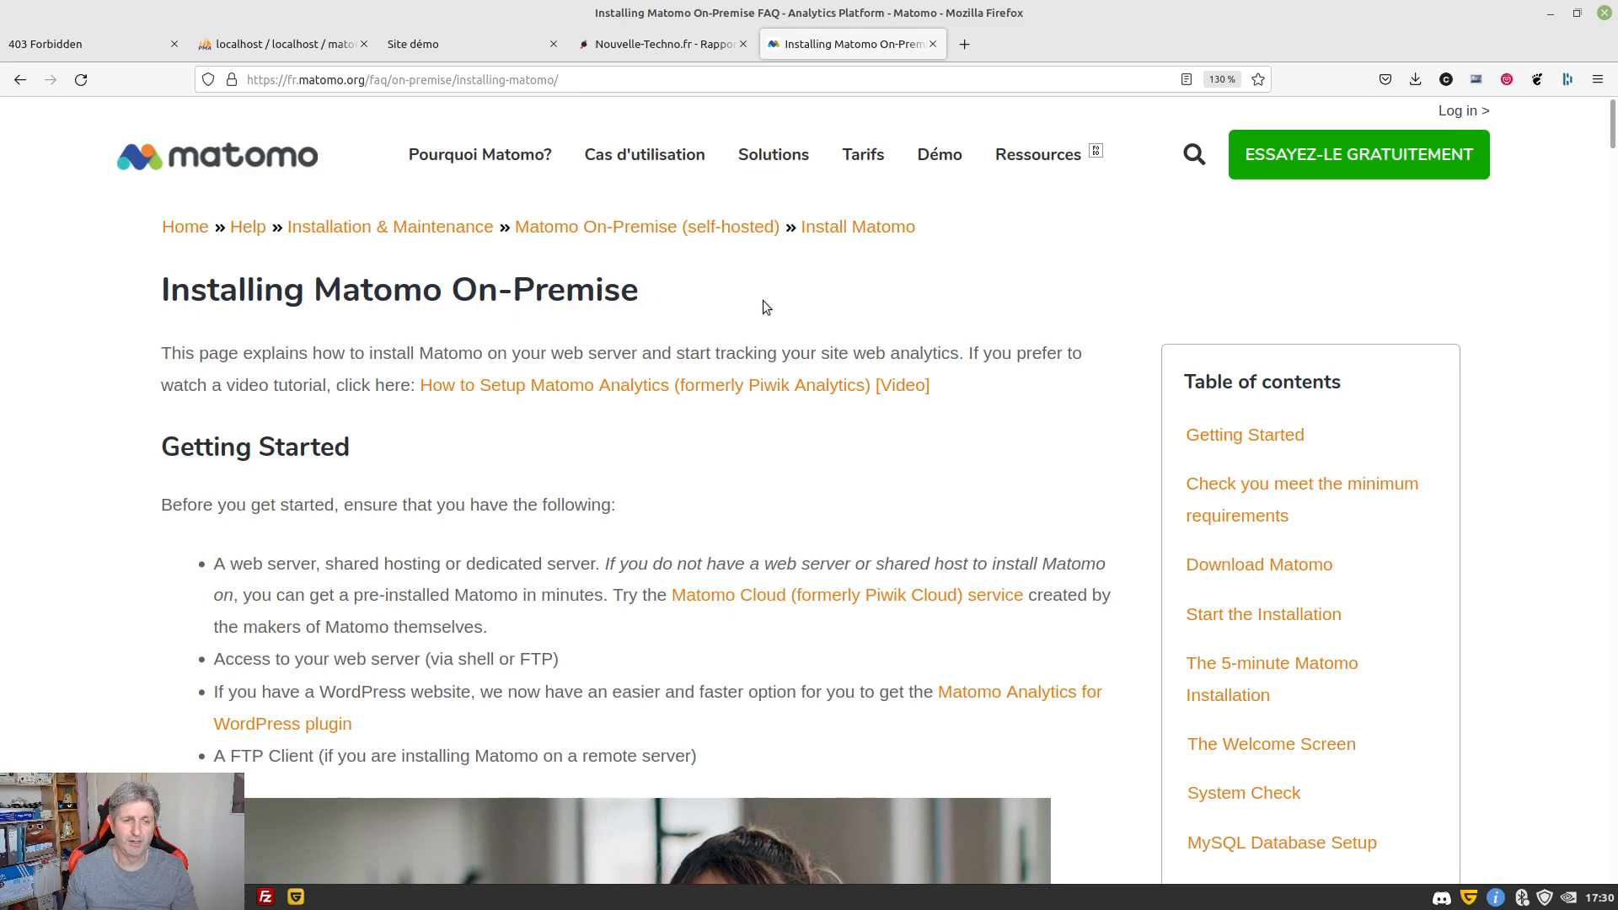
scroll(472, 463, down, 8)
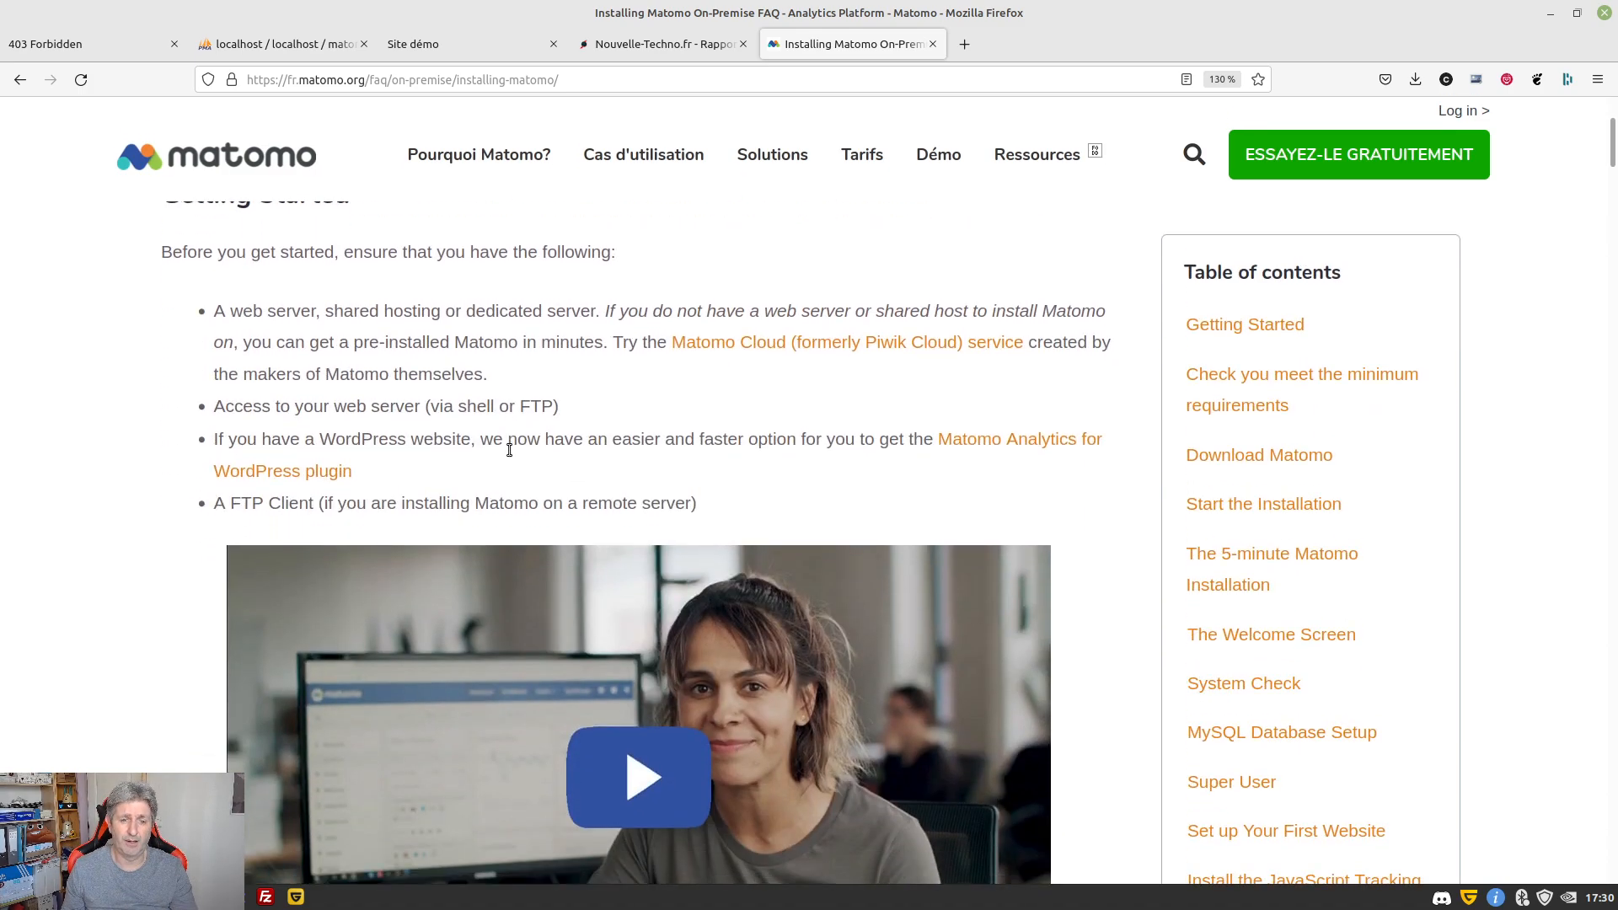
scroll(509, 455, down, 3)
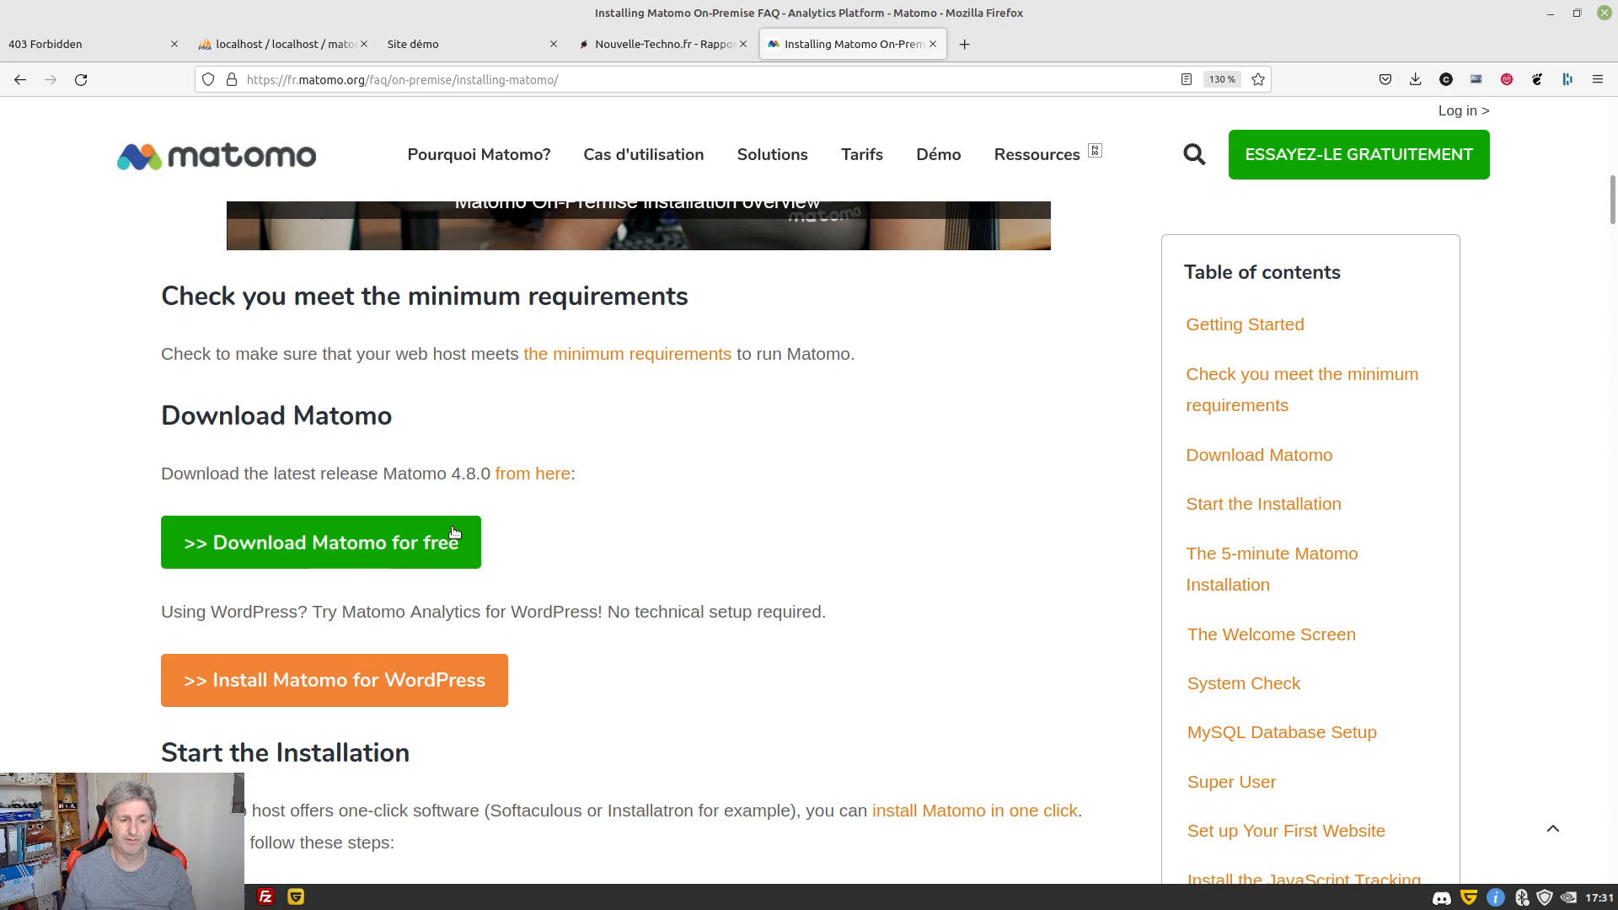
key(alt+Tab)
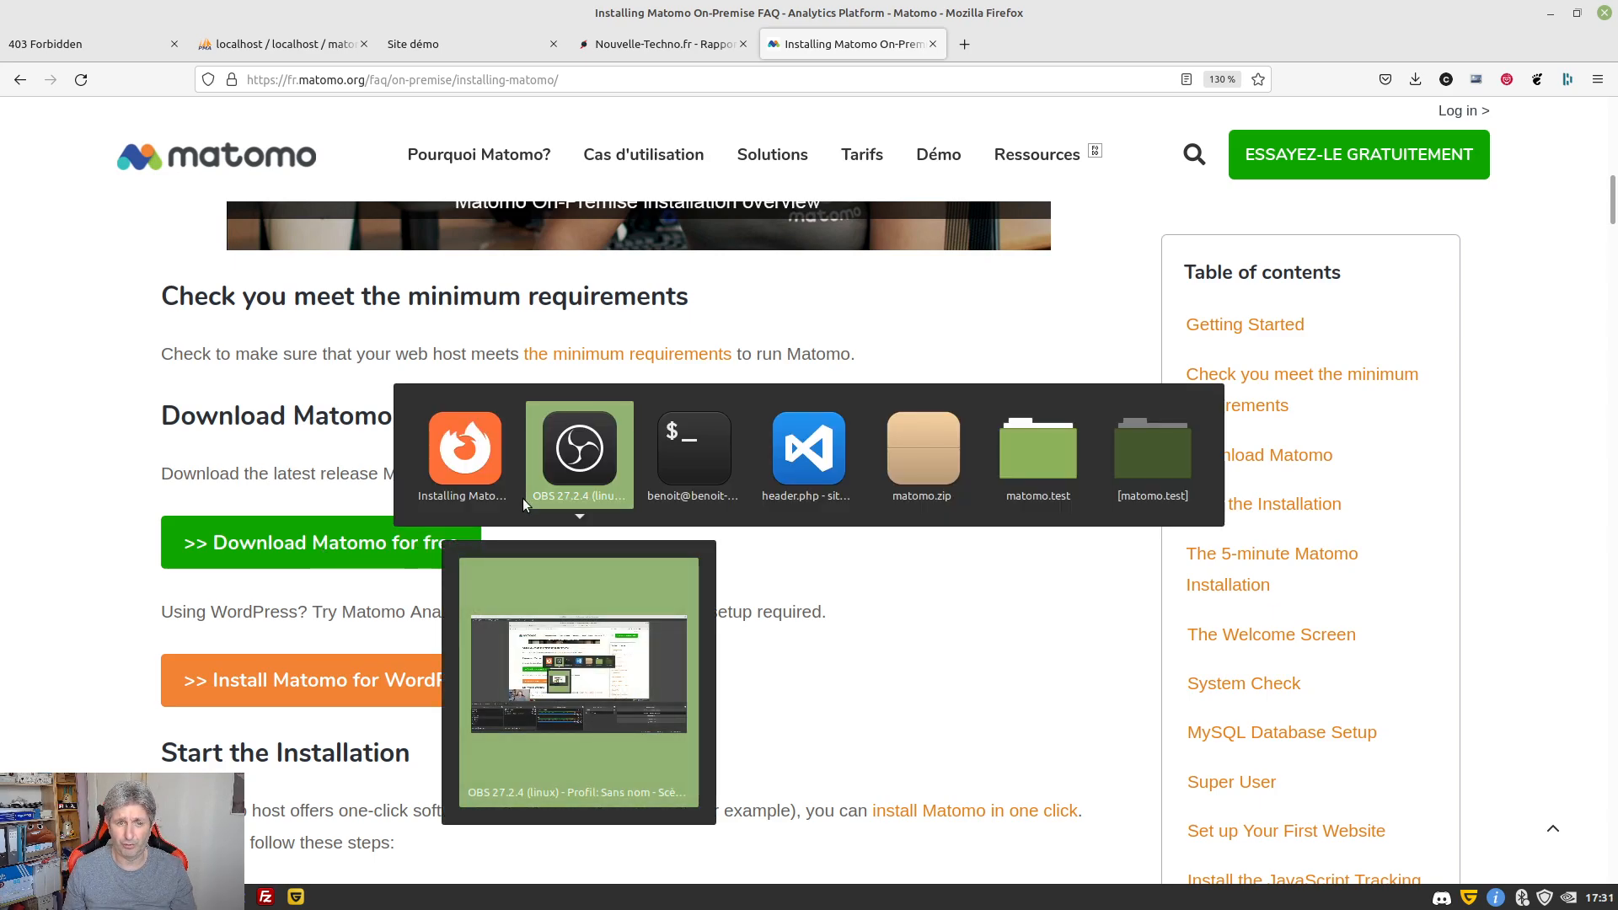
key(Tab)
key(Tab)
key(Tab)
key(Tab)
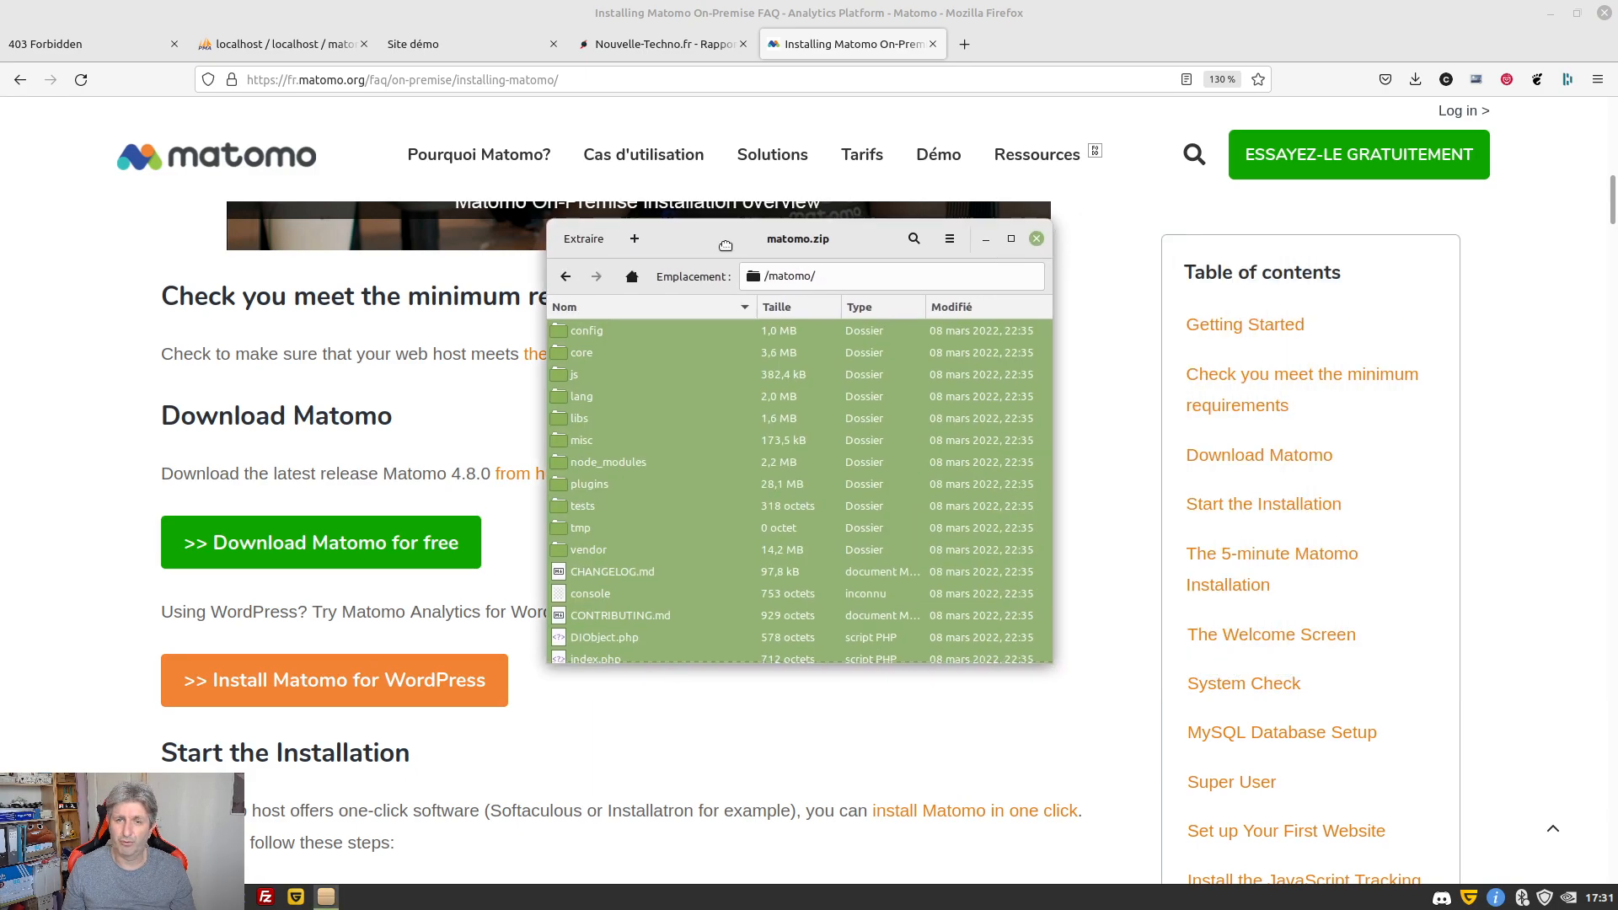
click(650, 353)
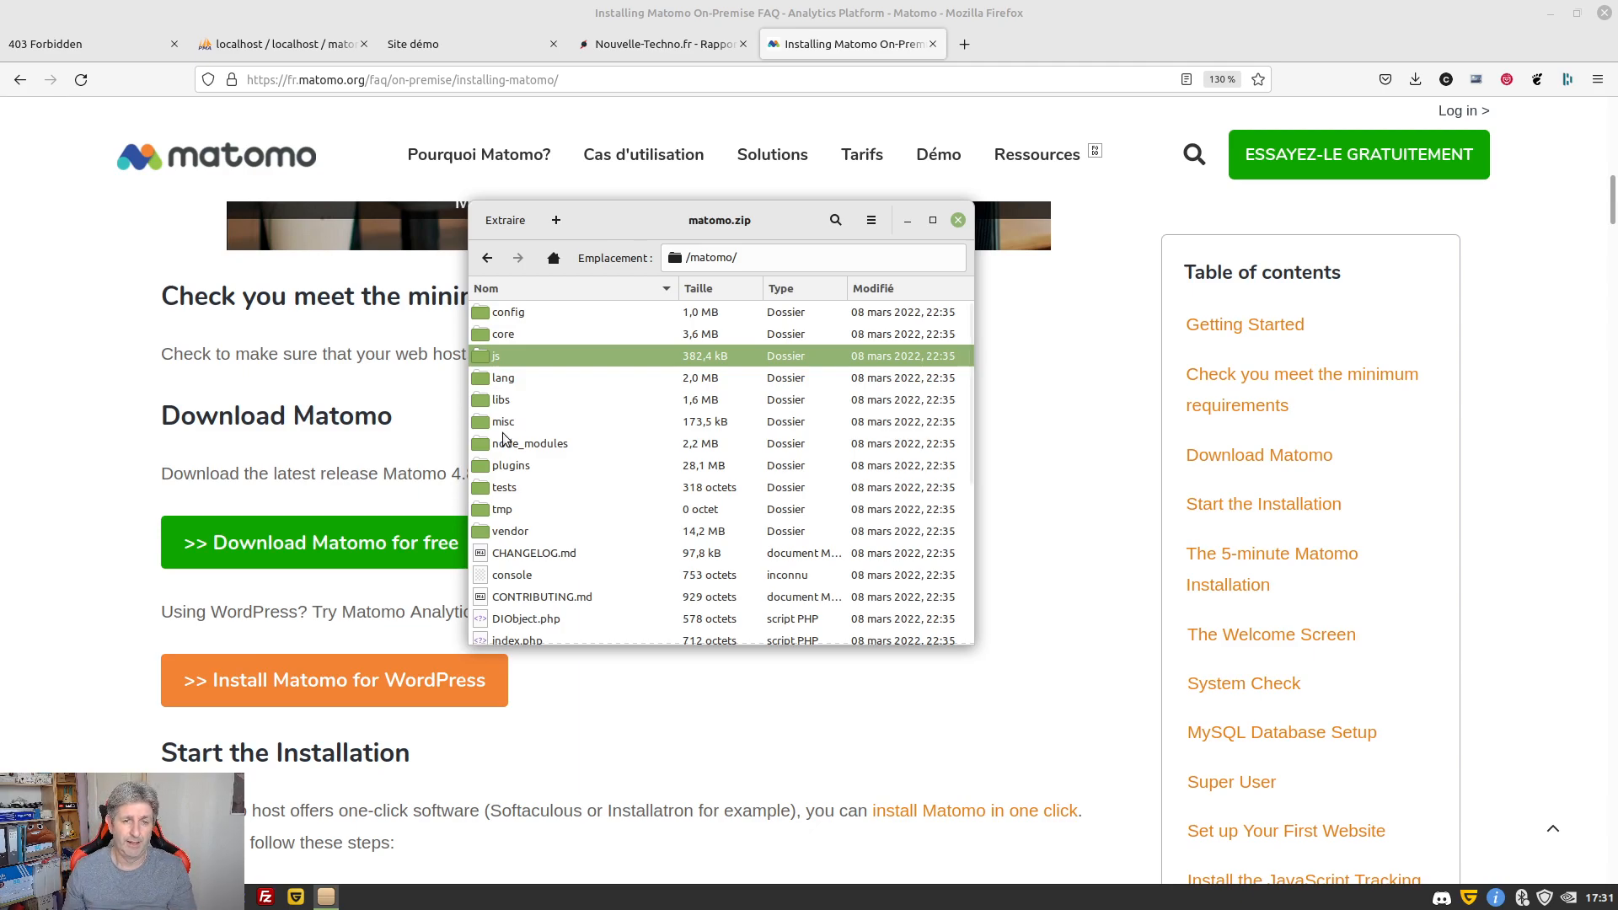
key(alt+Tab)
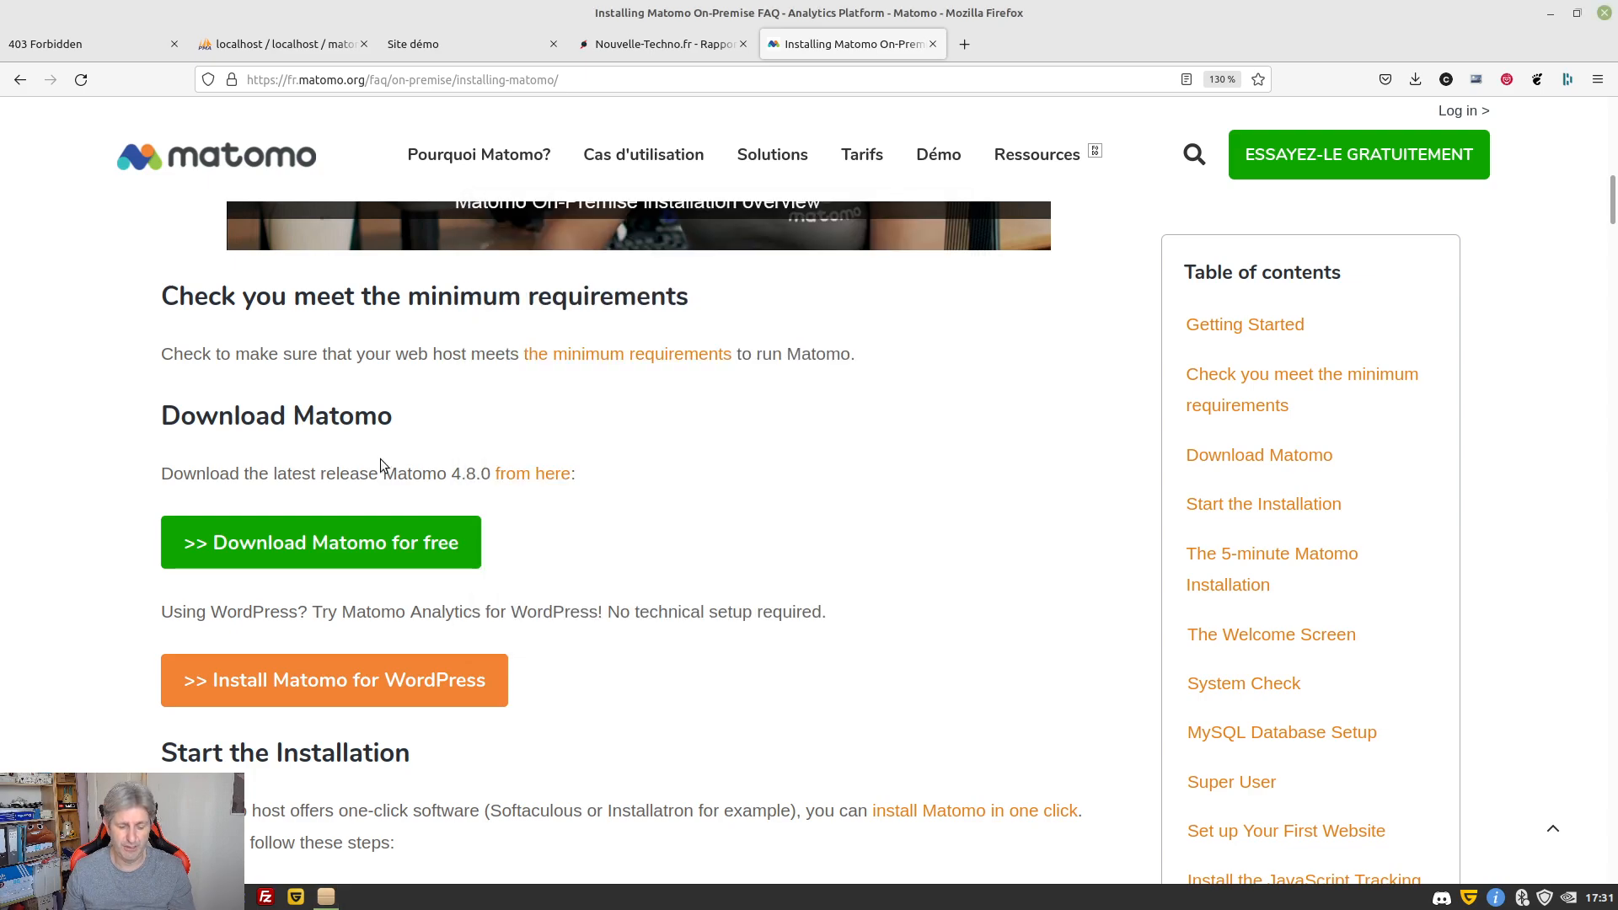
In the terminal, list matomo and matomo* in Téléchargements to locate the downloaded archive
key(alt+Tab)
key(alt+Tab)
key(alt+Tab)
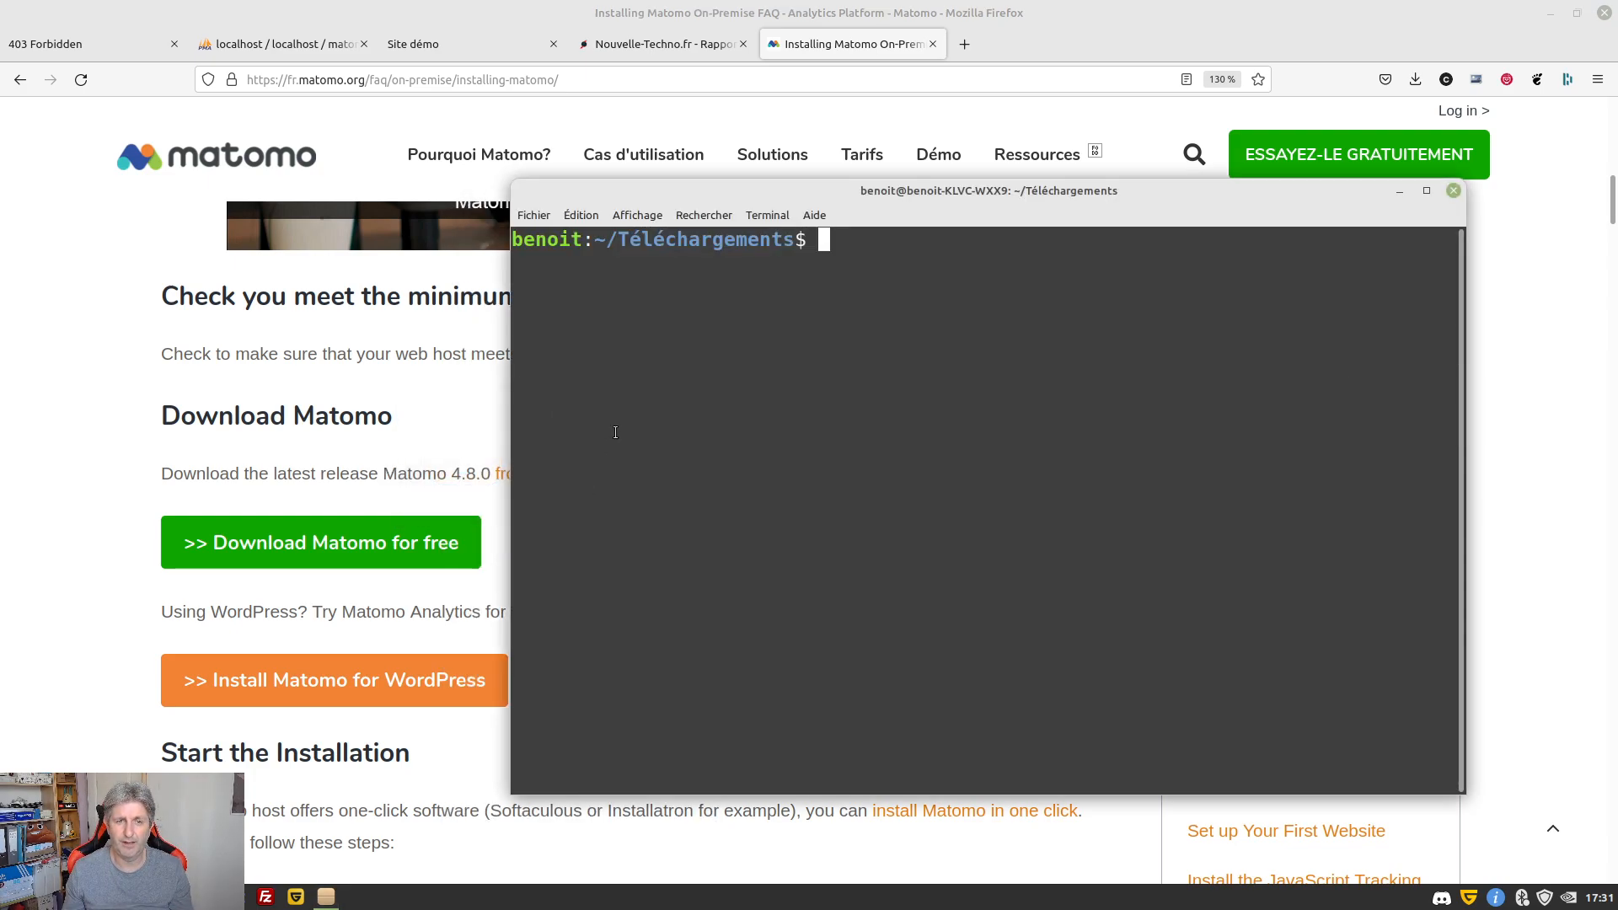
drag(832, 196, 667, 129)
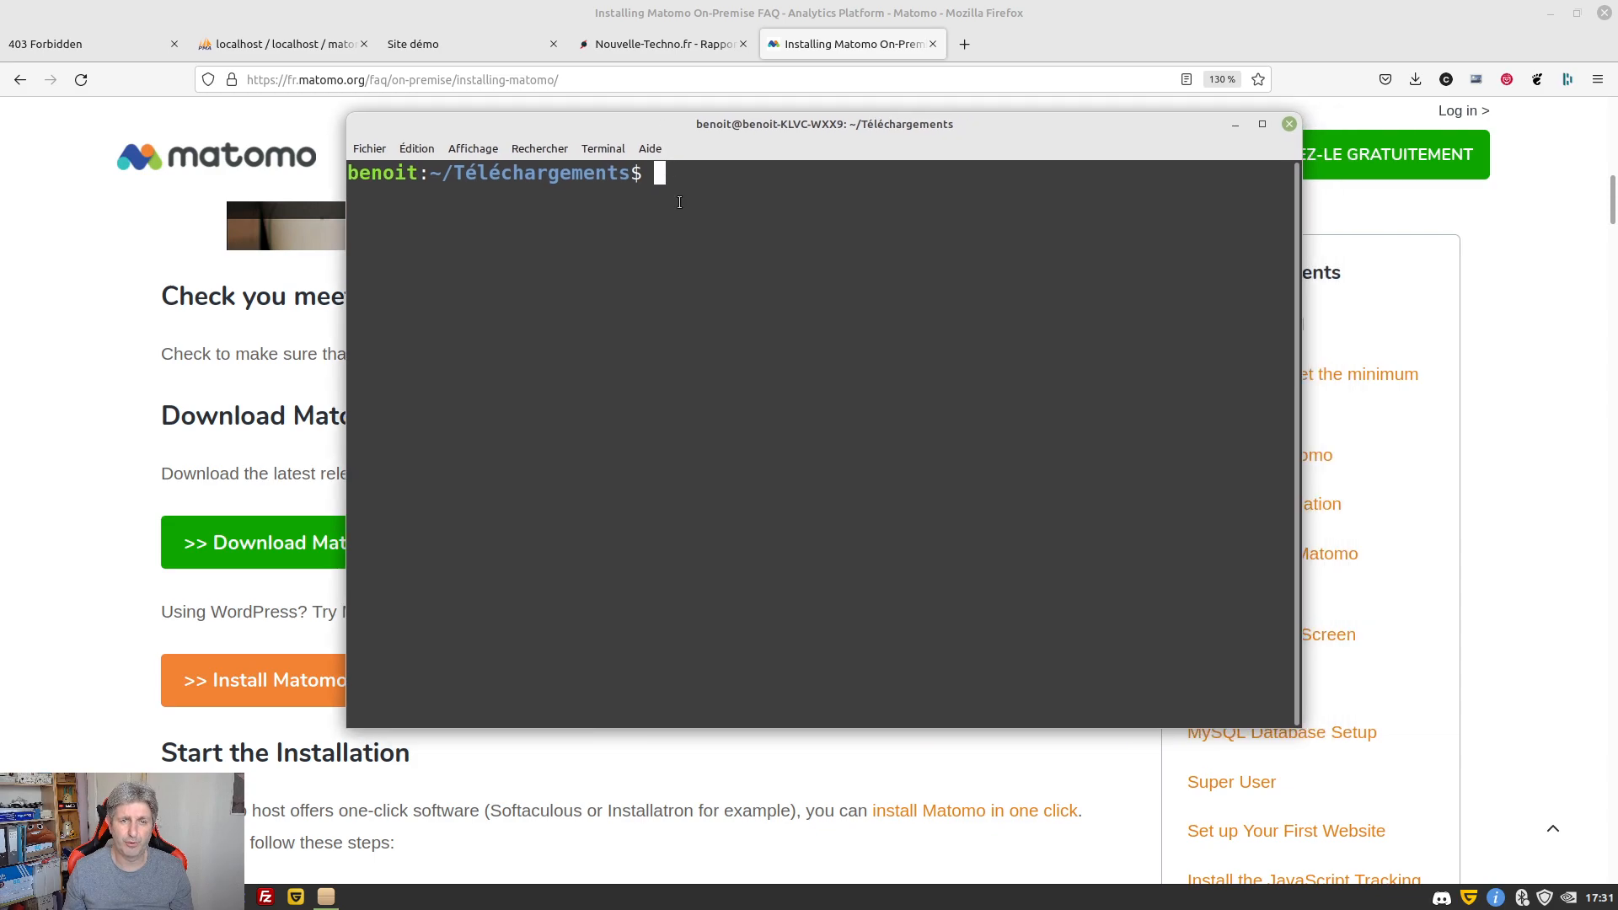
text(ls matomo)
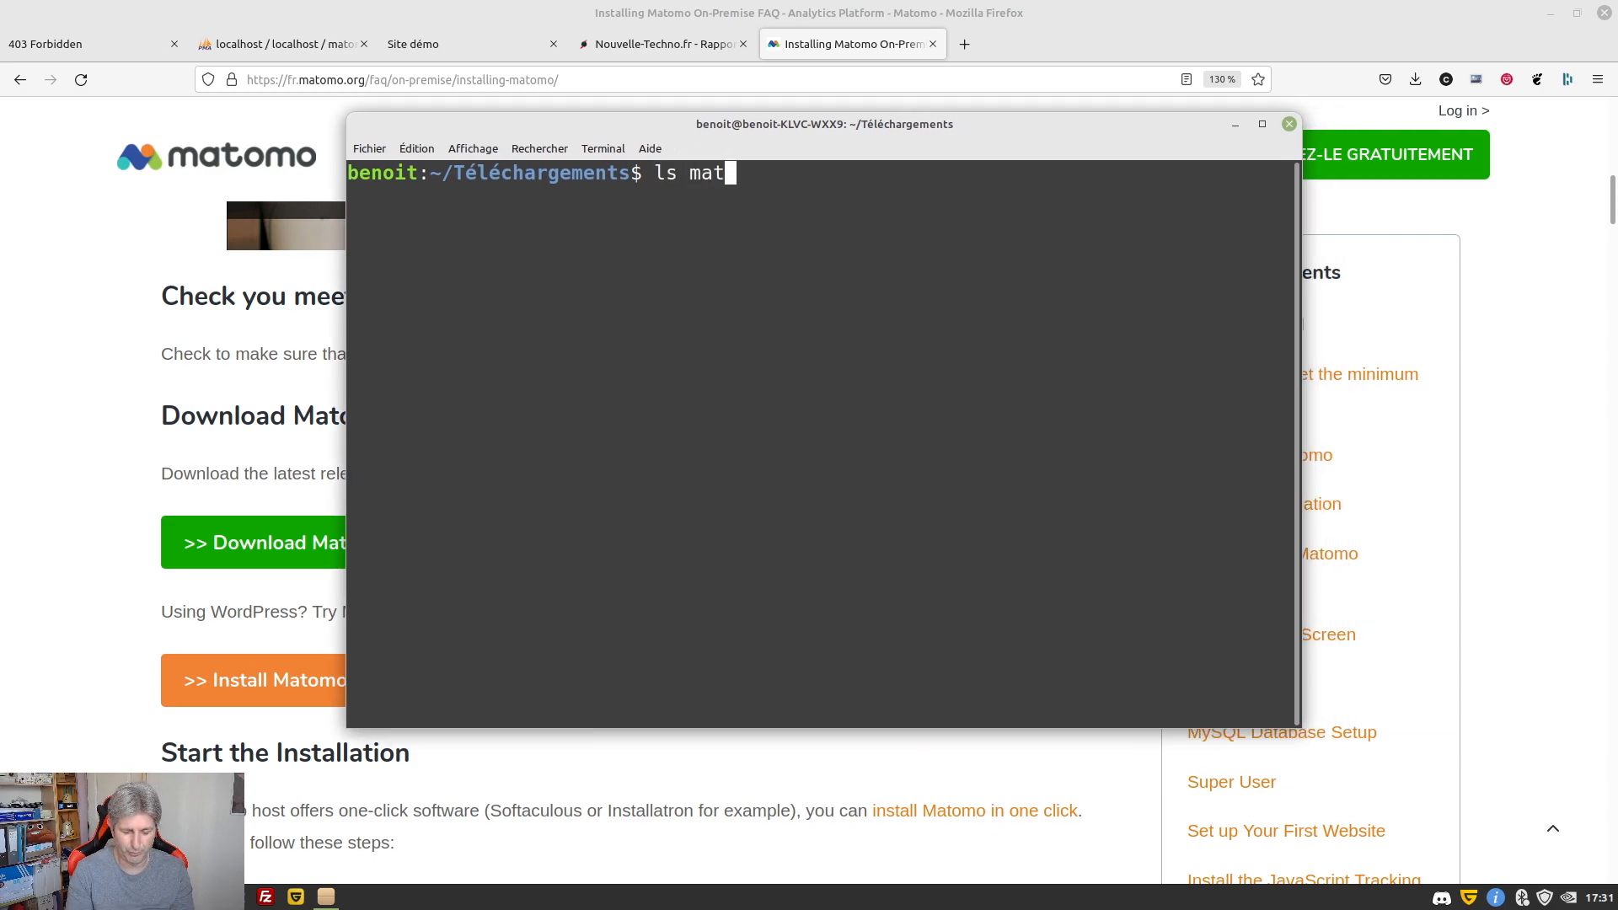
key(Return)
key(Up)
text(*)
key(Return)
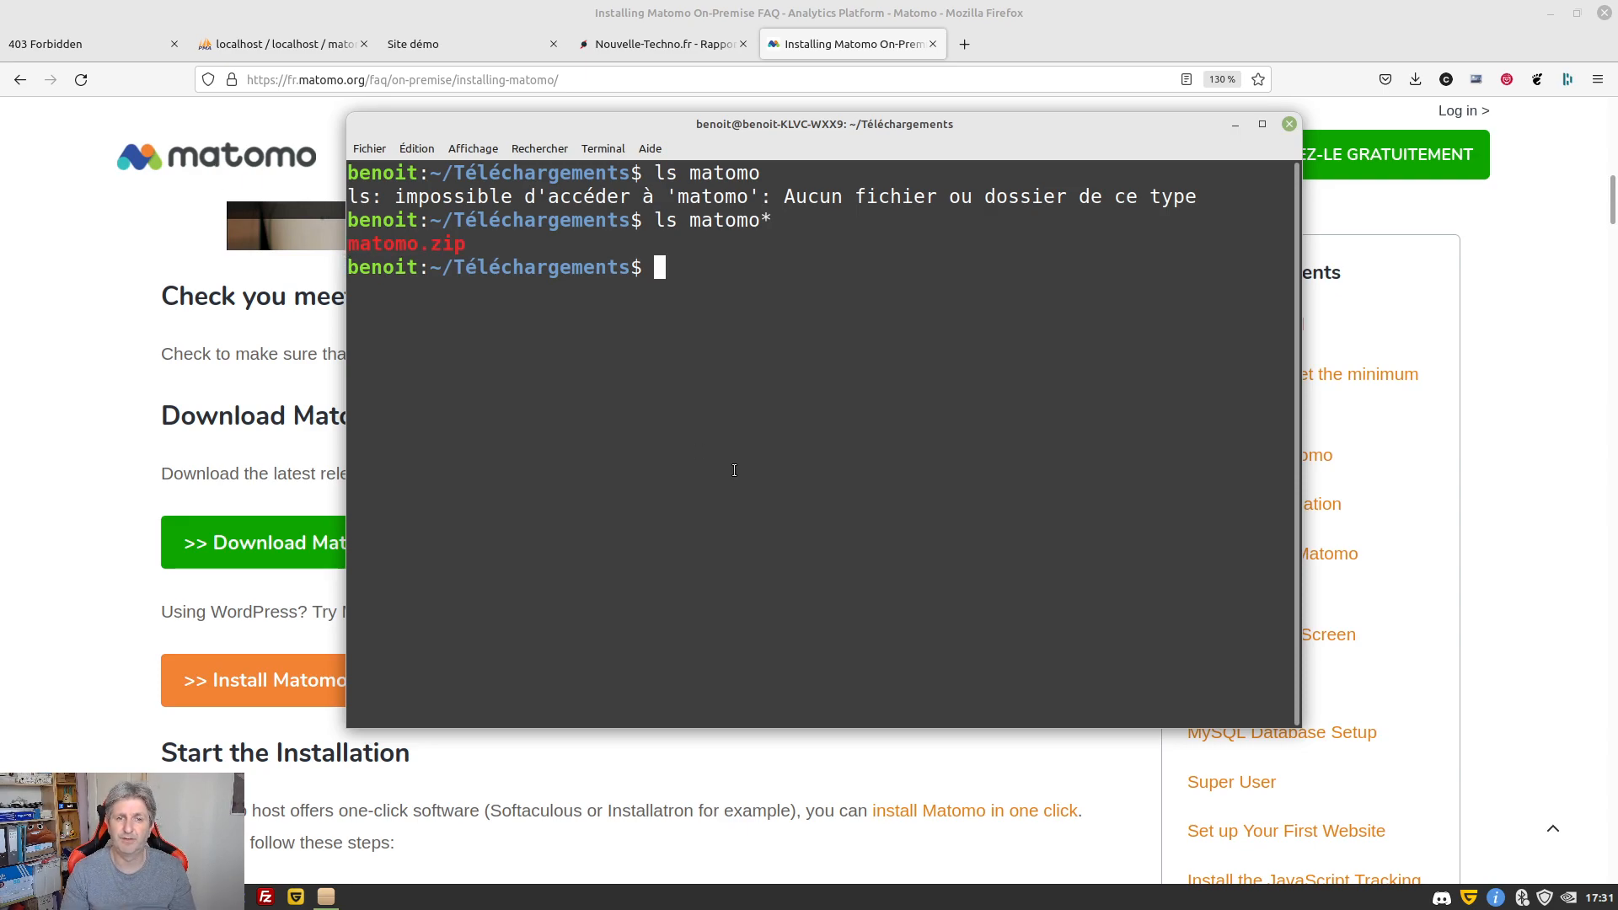
Unzip matomo.zip, replacing all existing files
text(uni)
text(ip )
text(ma)
key(Tab)
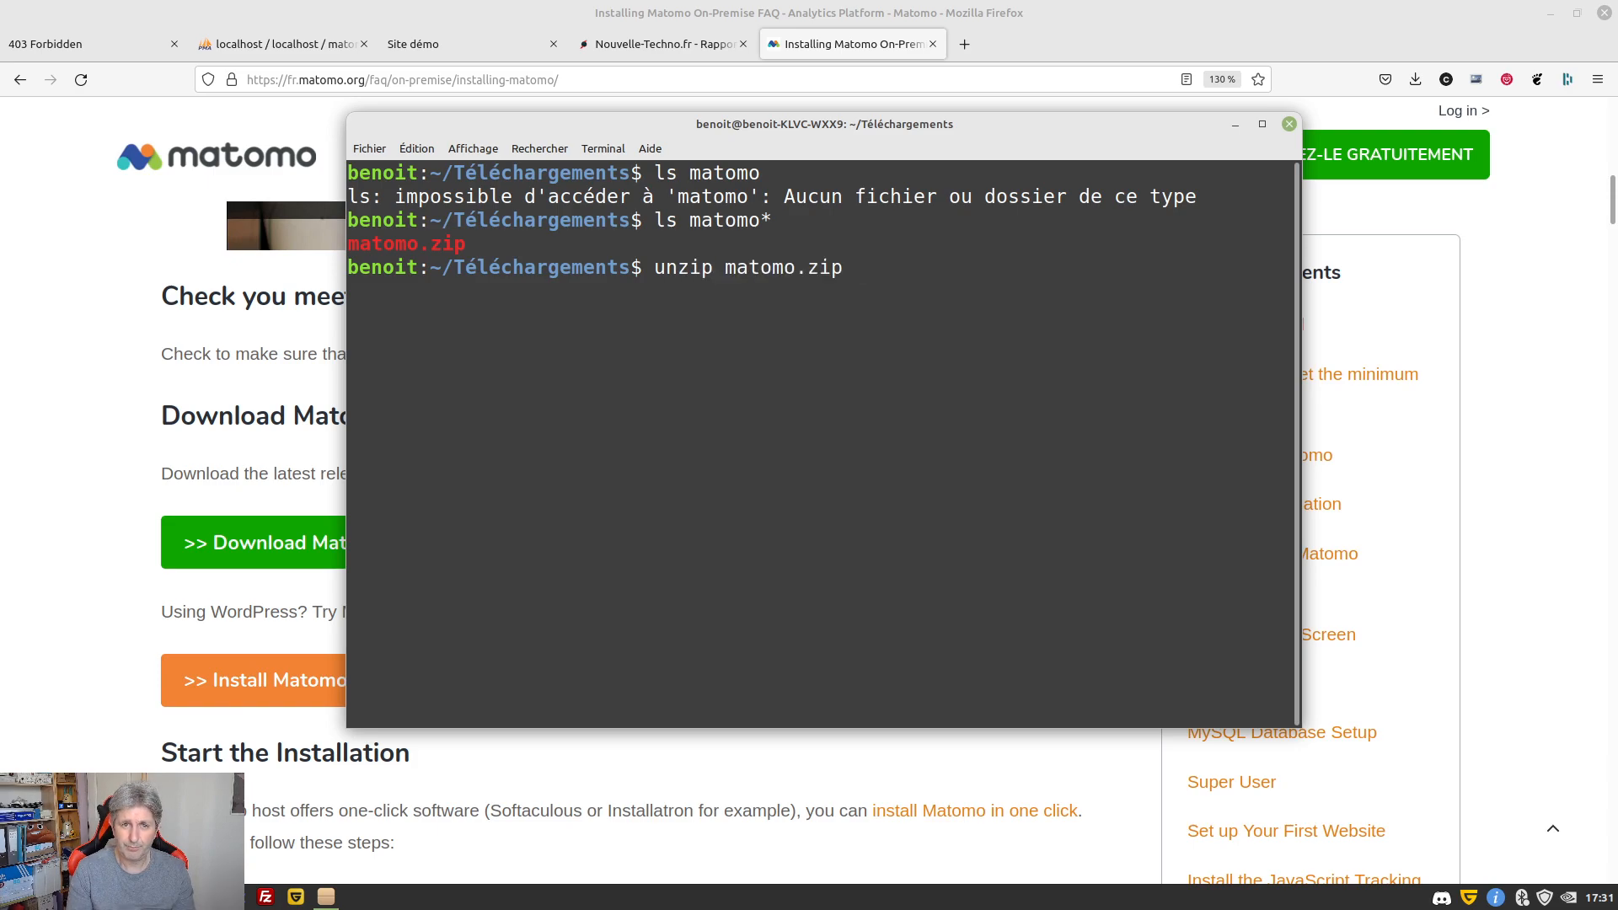
key(Return)
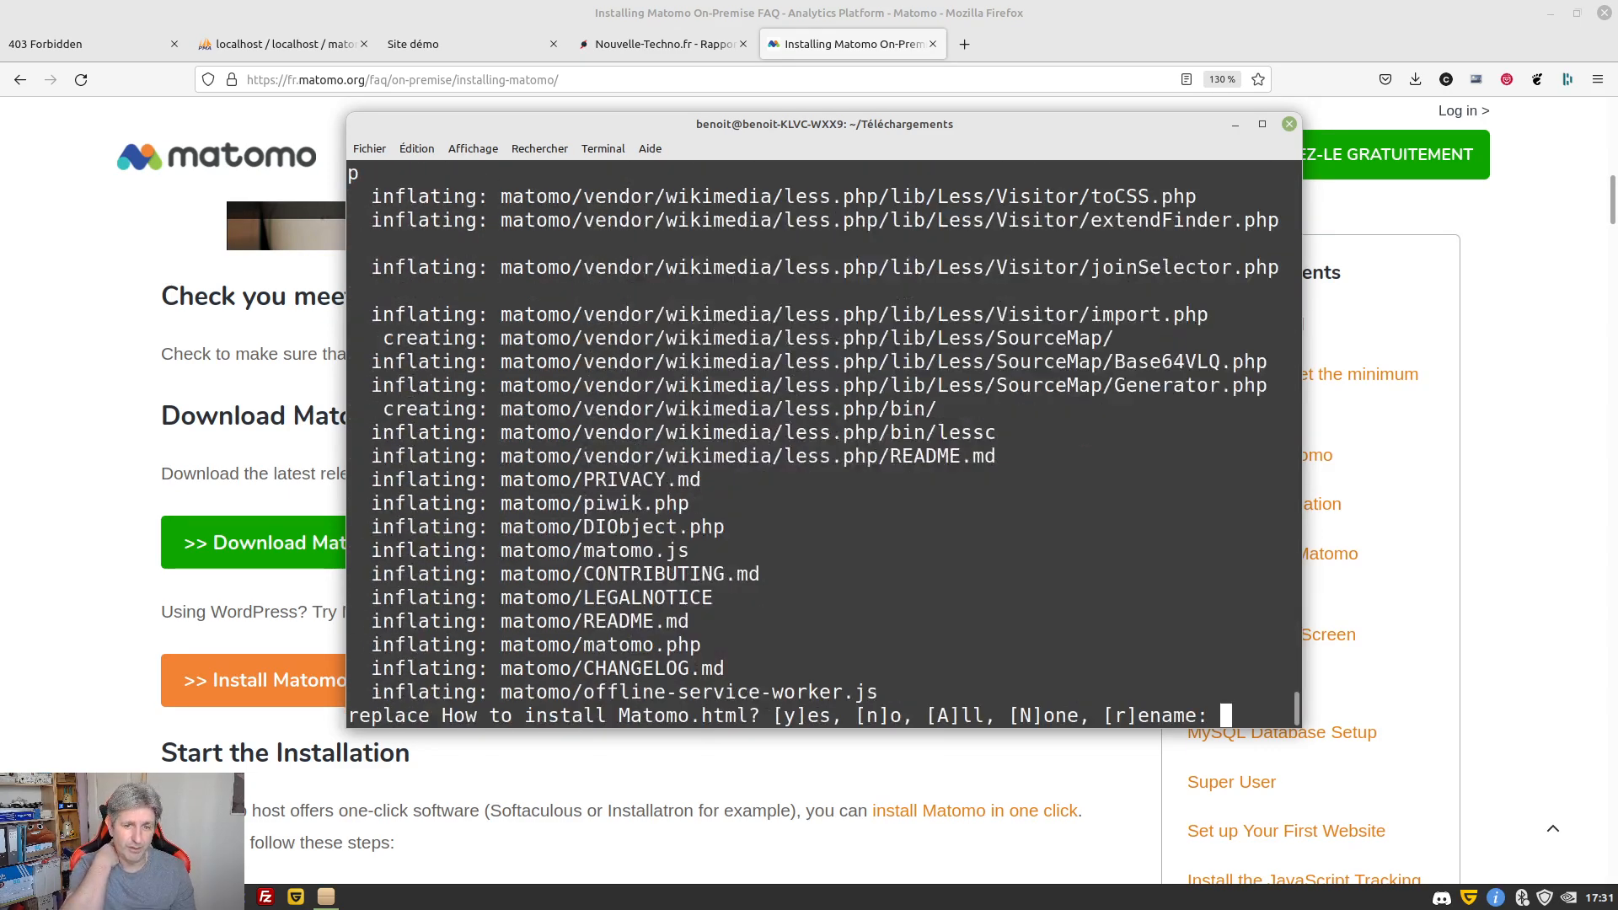
text(A)
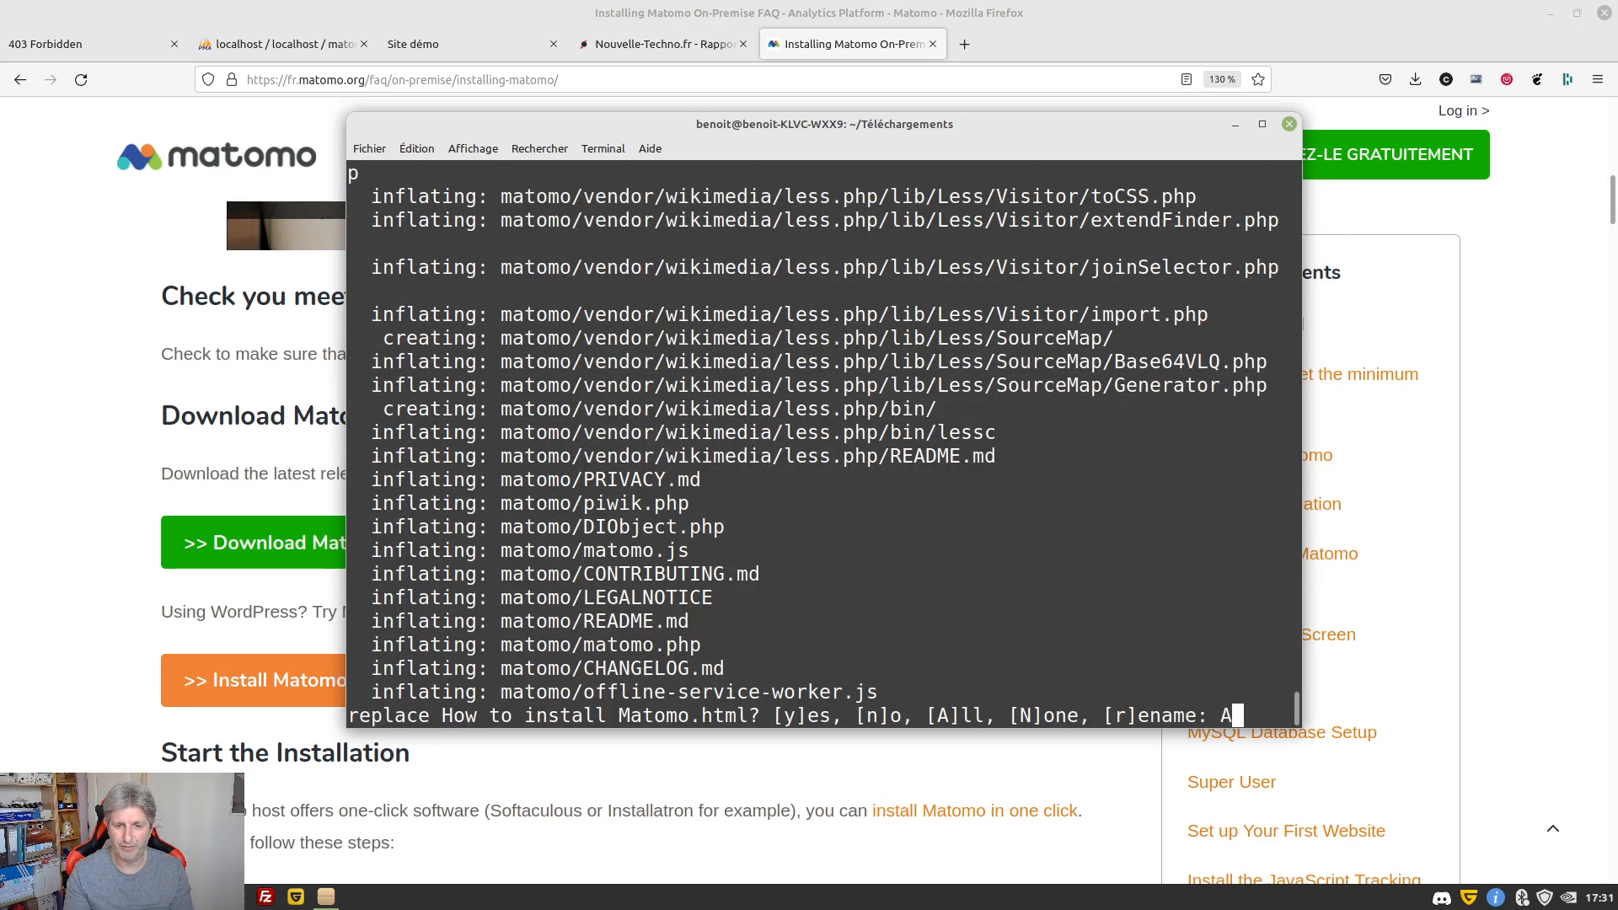
key(Return)
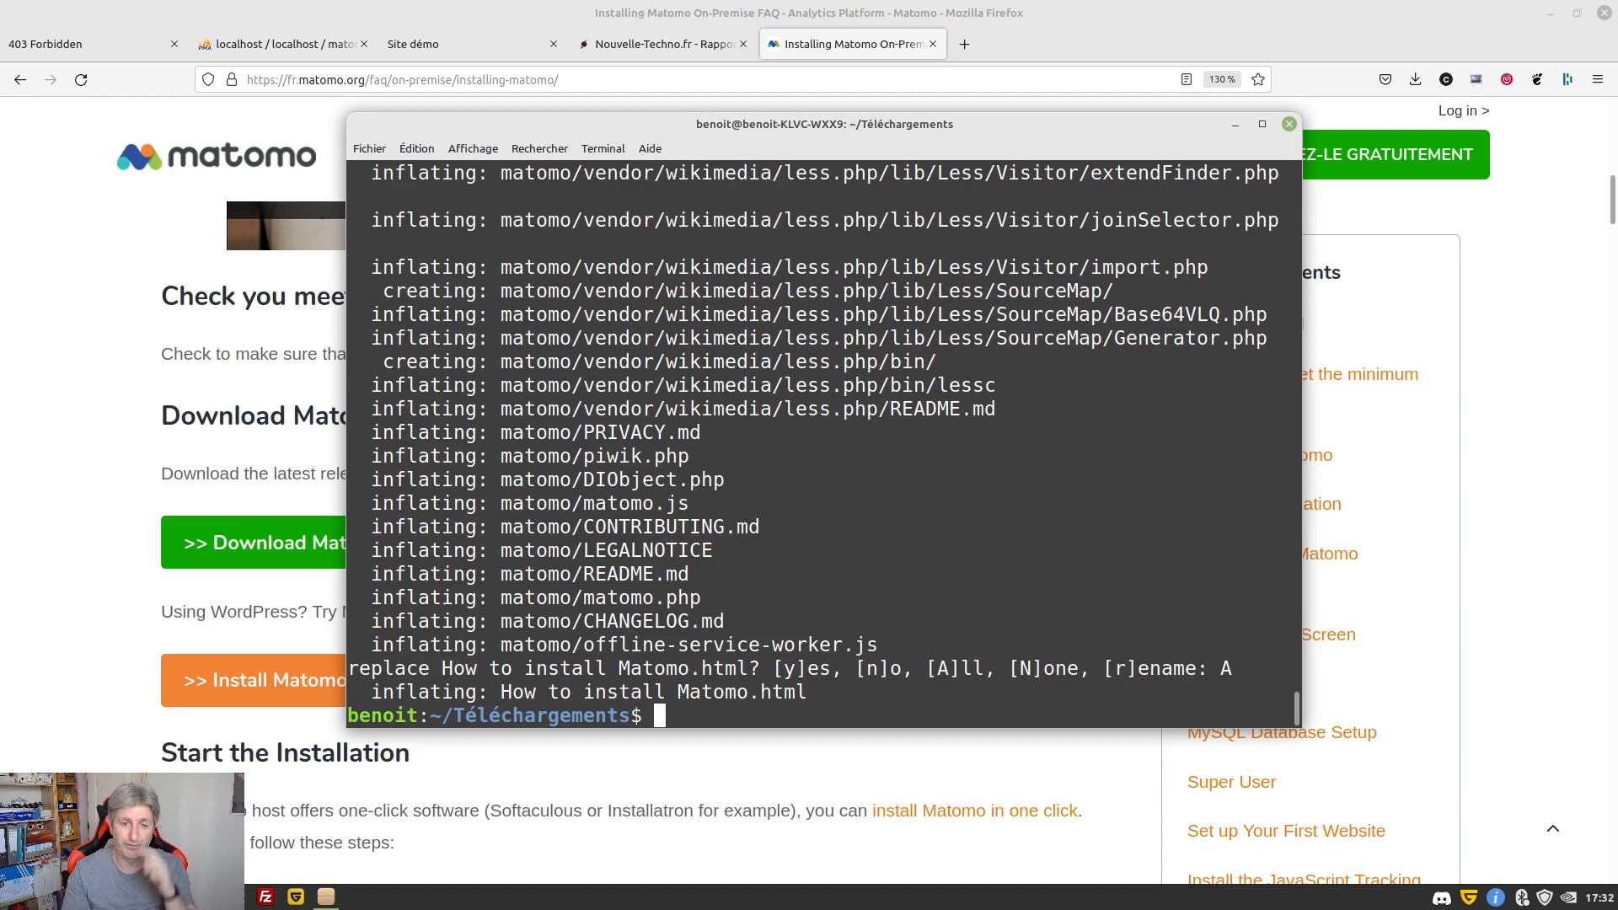
Enter the extracted matomo folder and list its contents with ls
text(cd m)
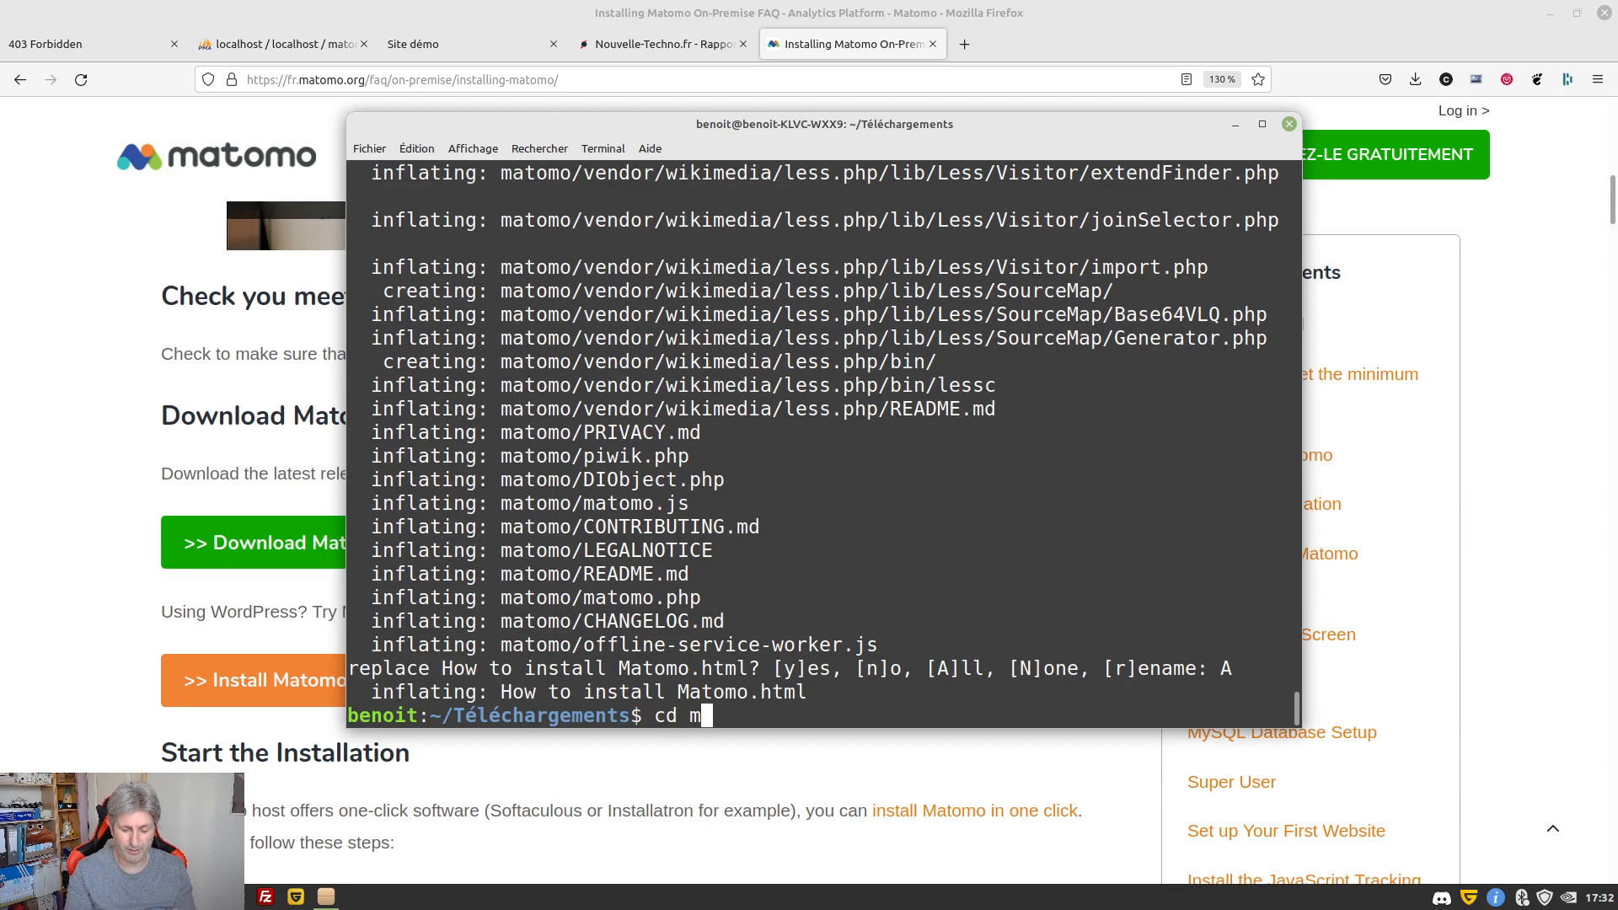
key(Tab)
key(Return)
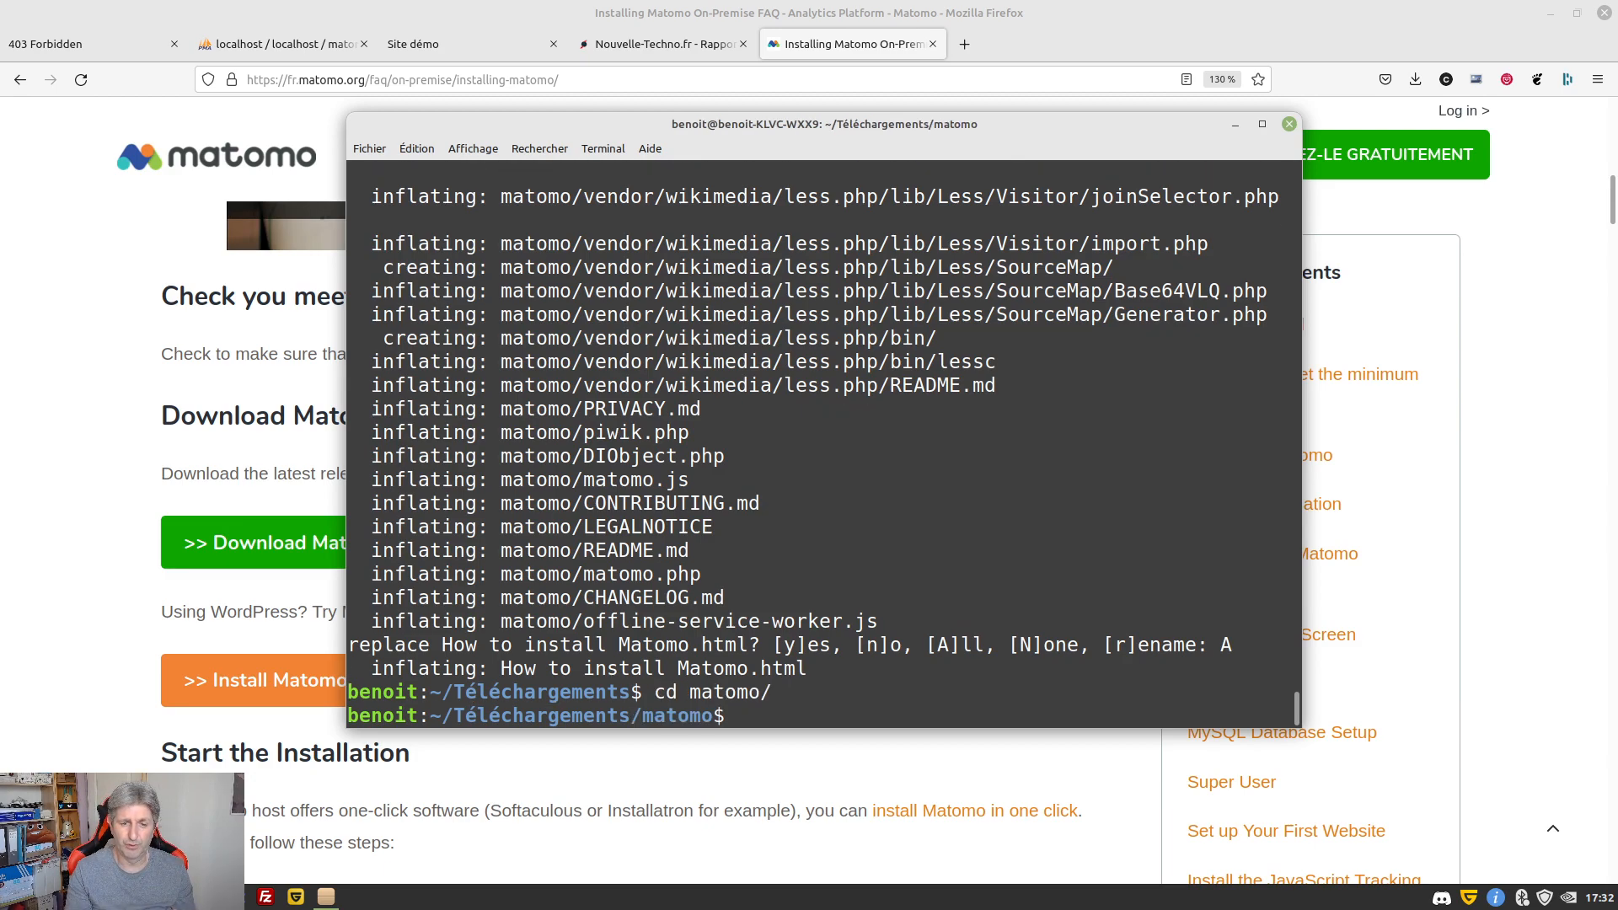
text(ls)
key(Return)
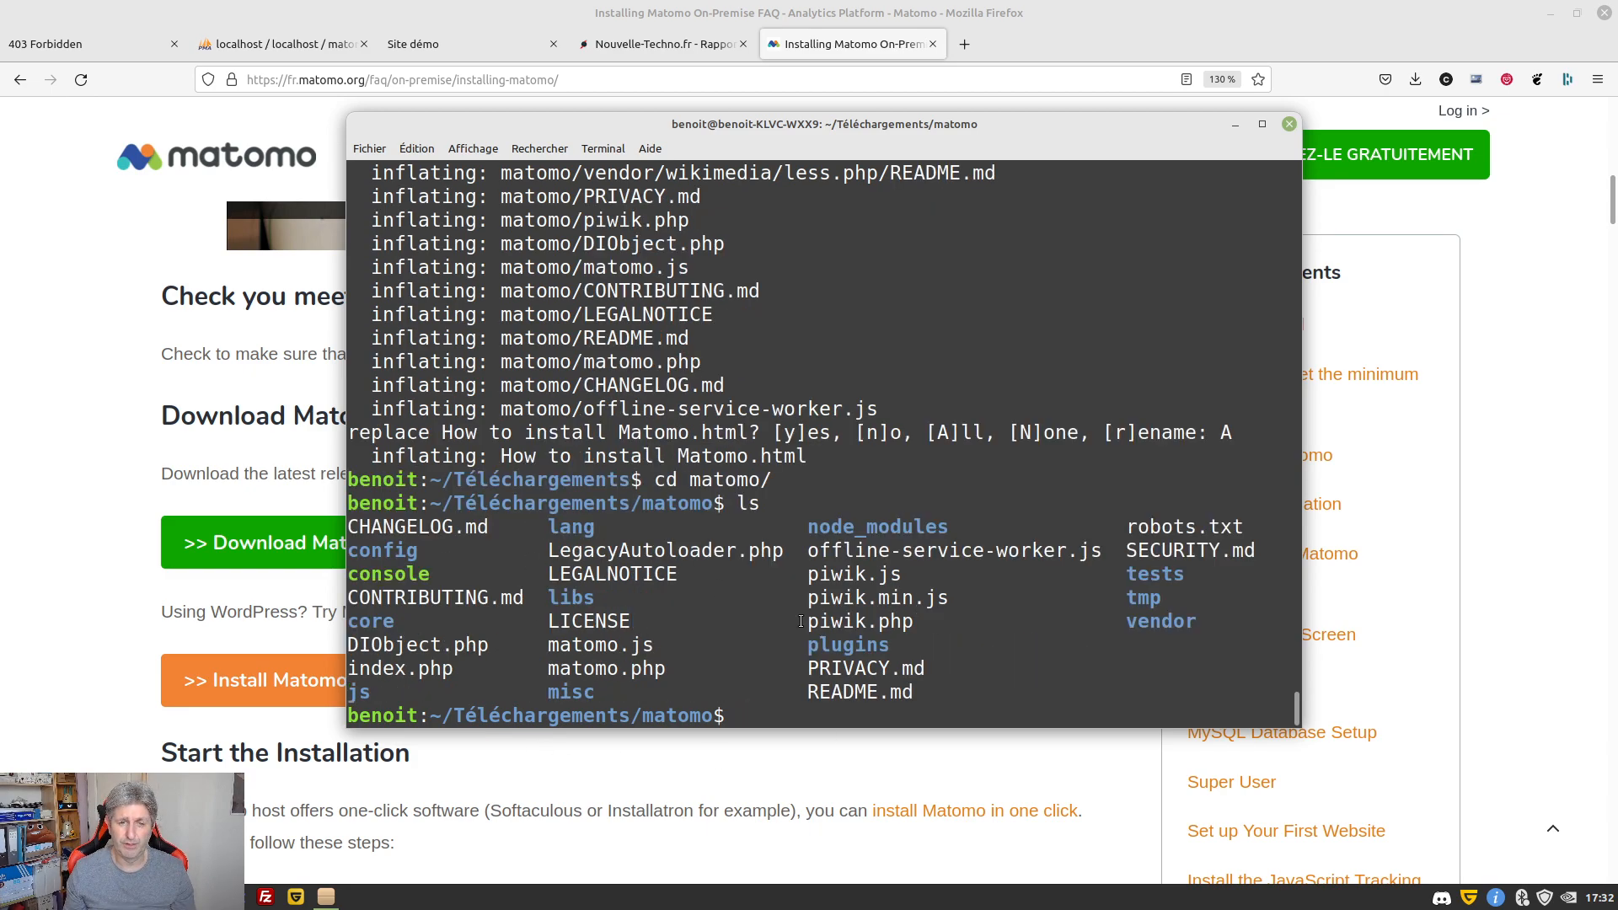
Check matomo.test in the browser, then copy the Matomo files to /var/www/matomo.test with sudo cp
click(113, 53)
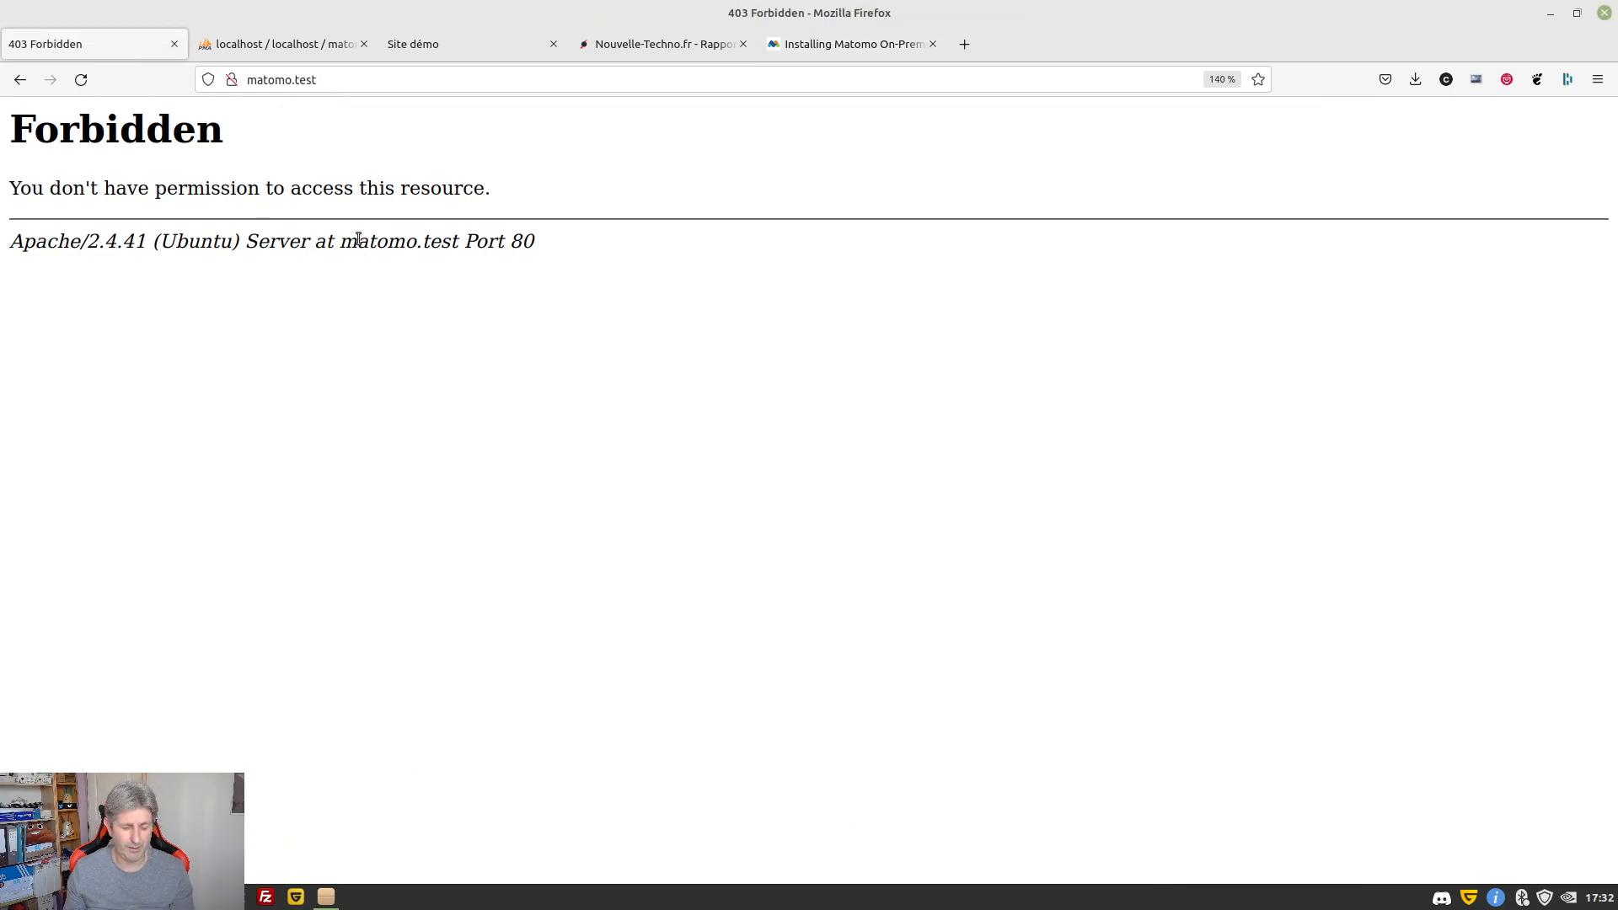
key(alt+Tab)
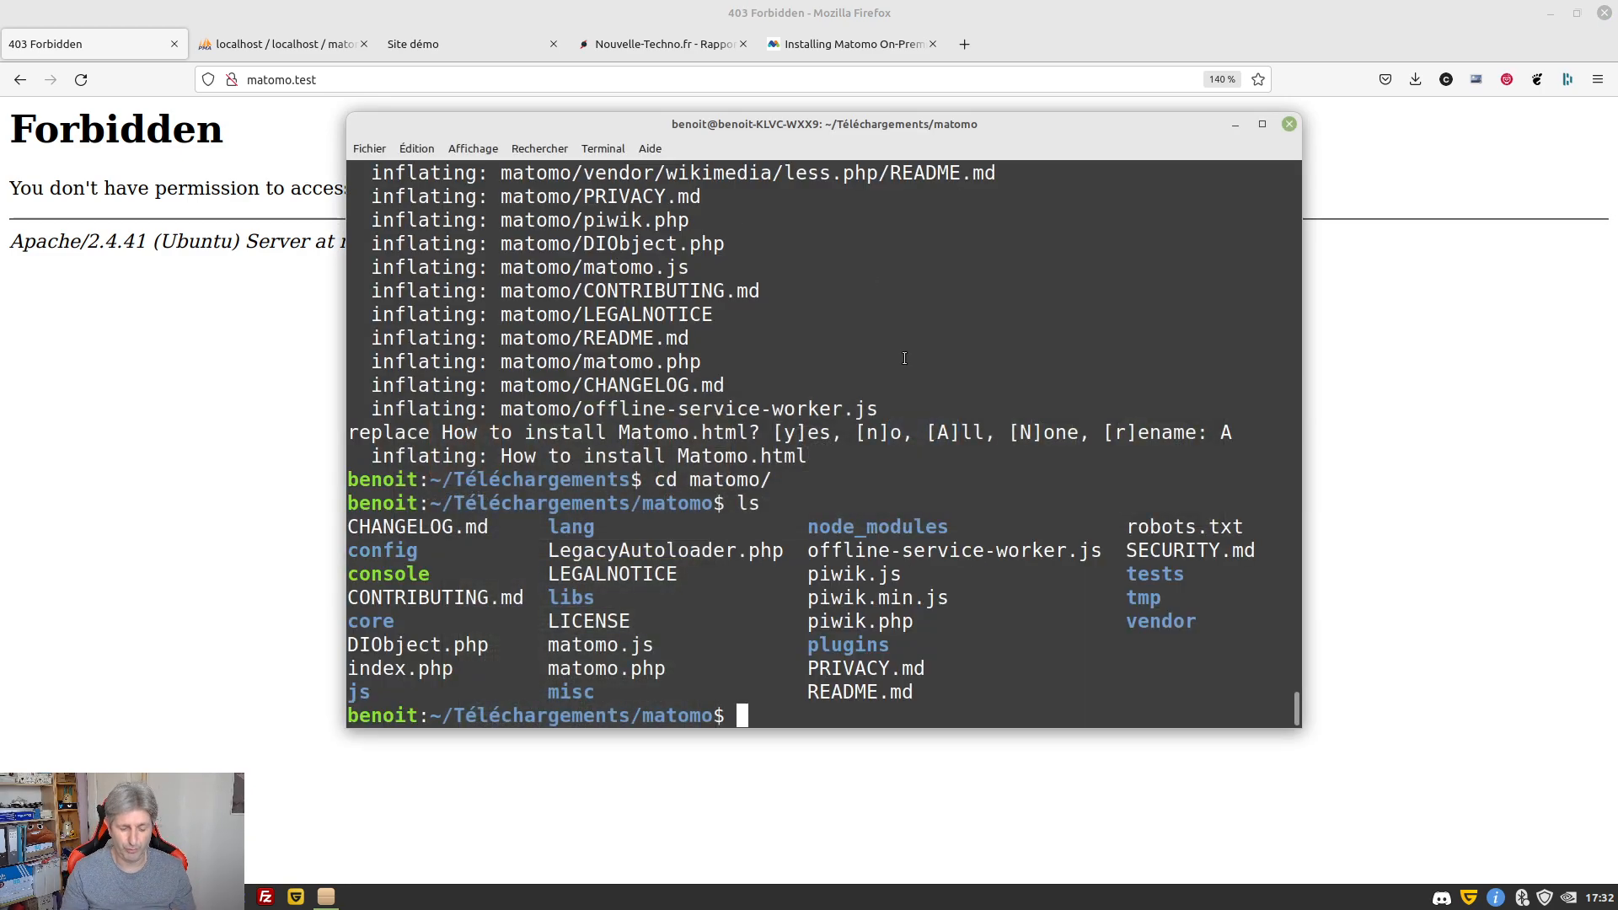
text(sudo )
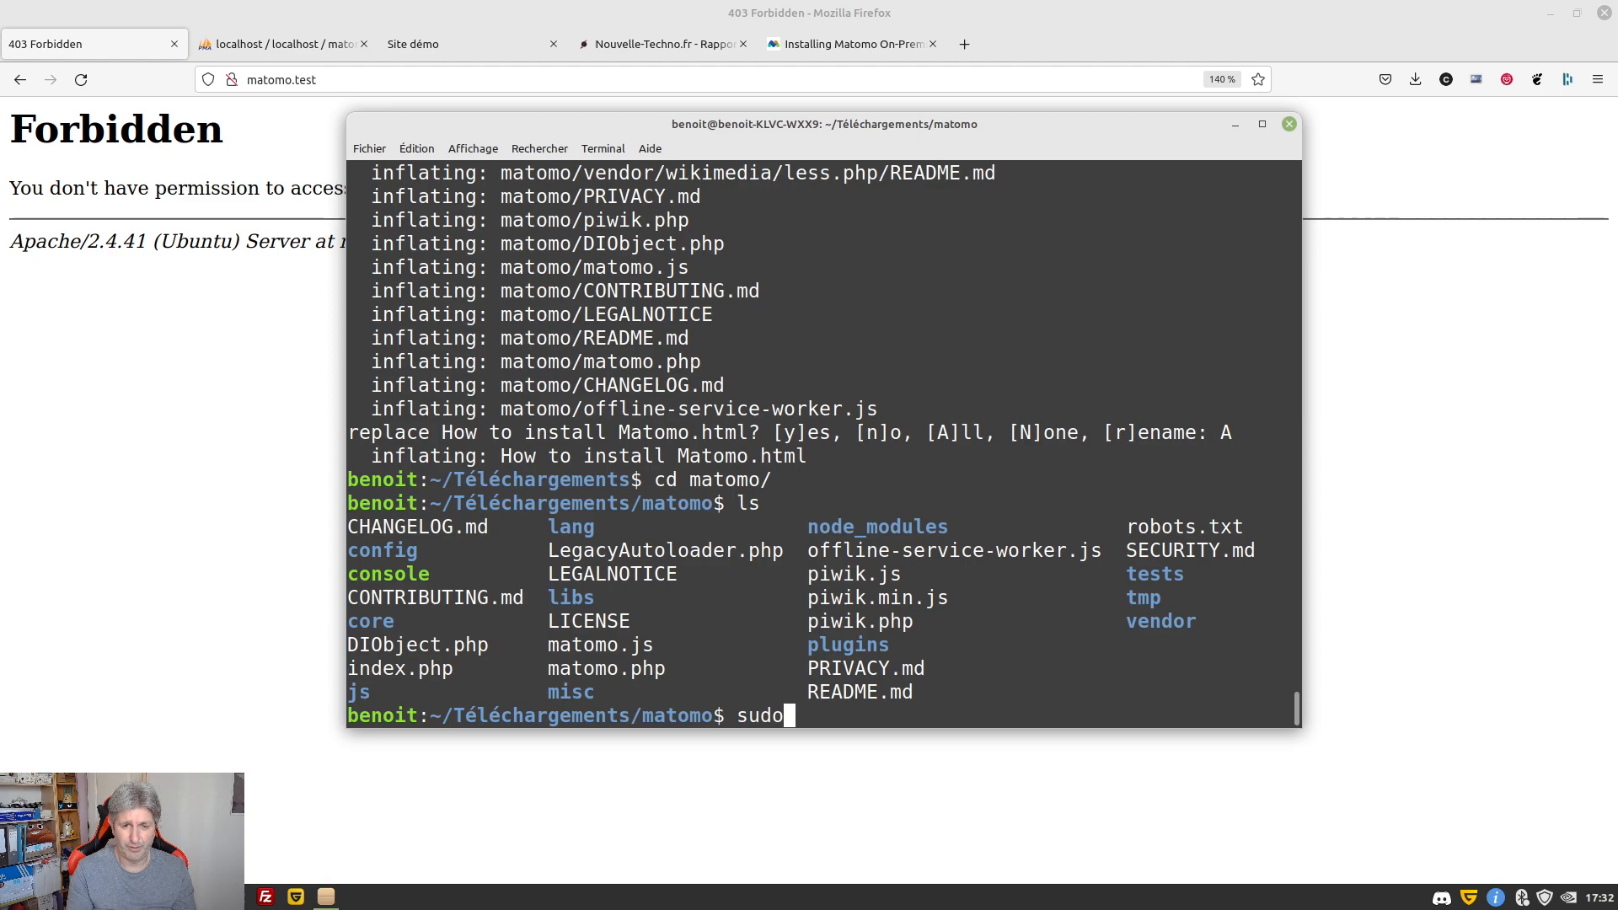
text(cp * )
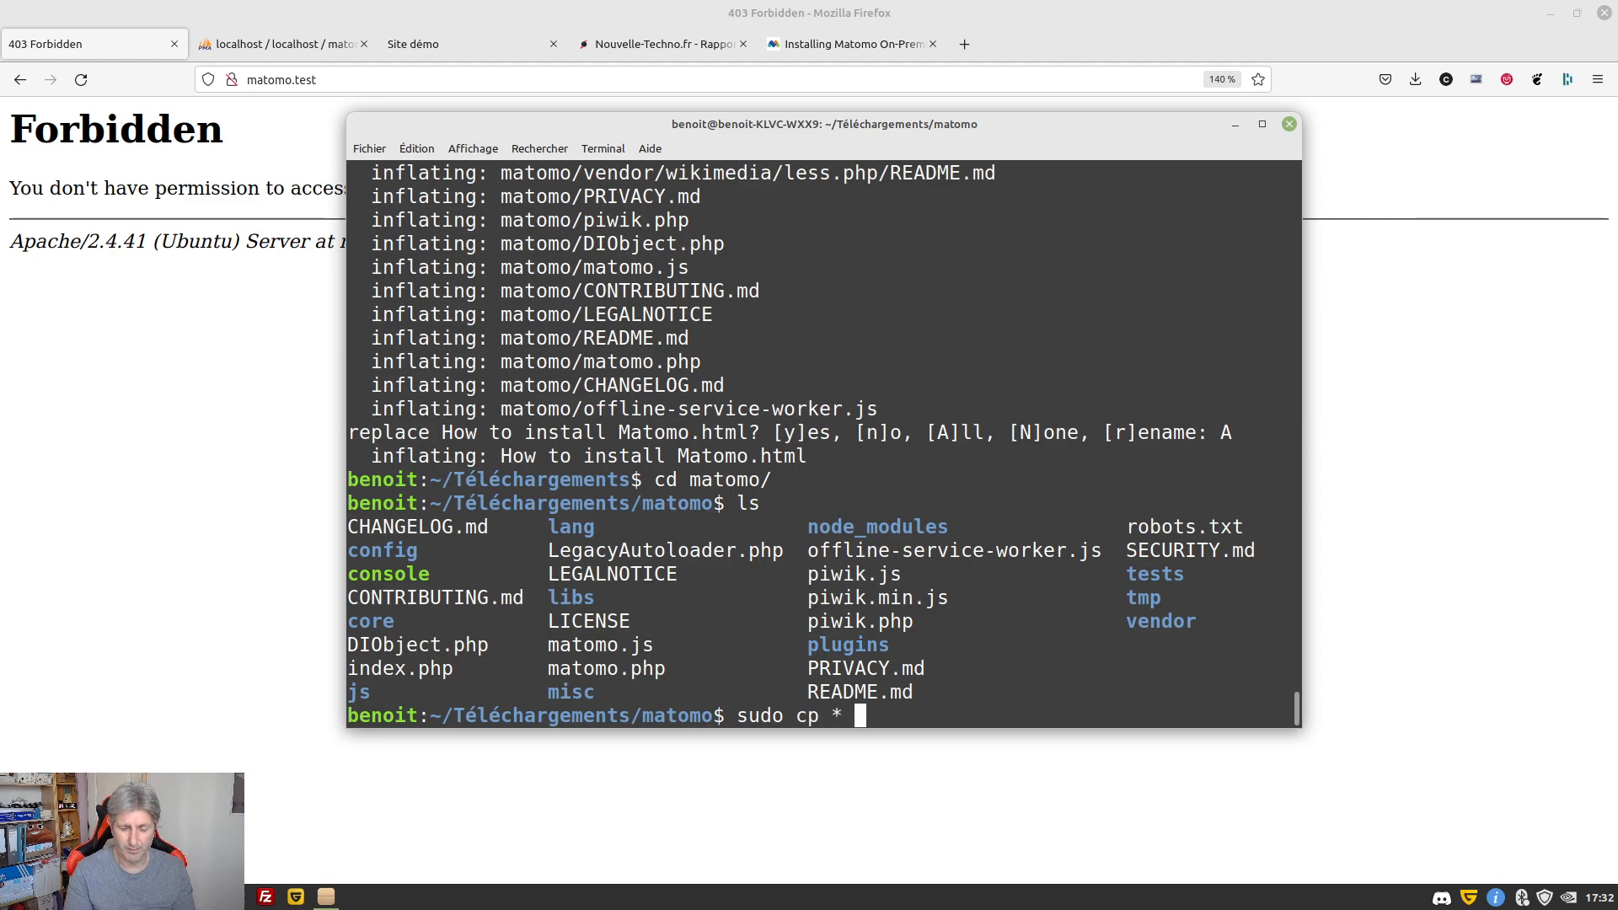
text(/var/)
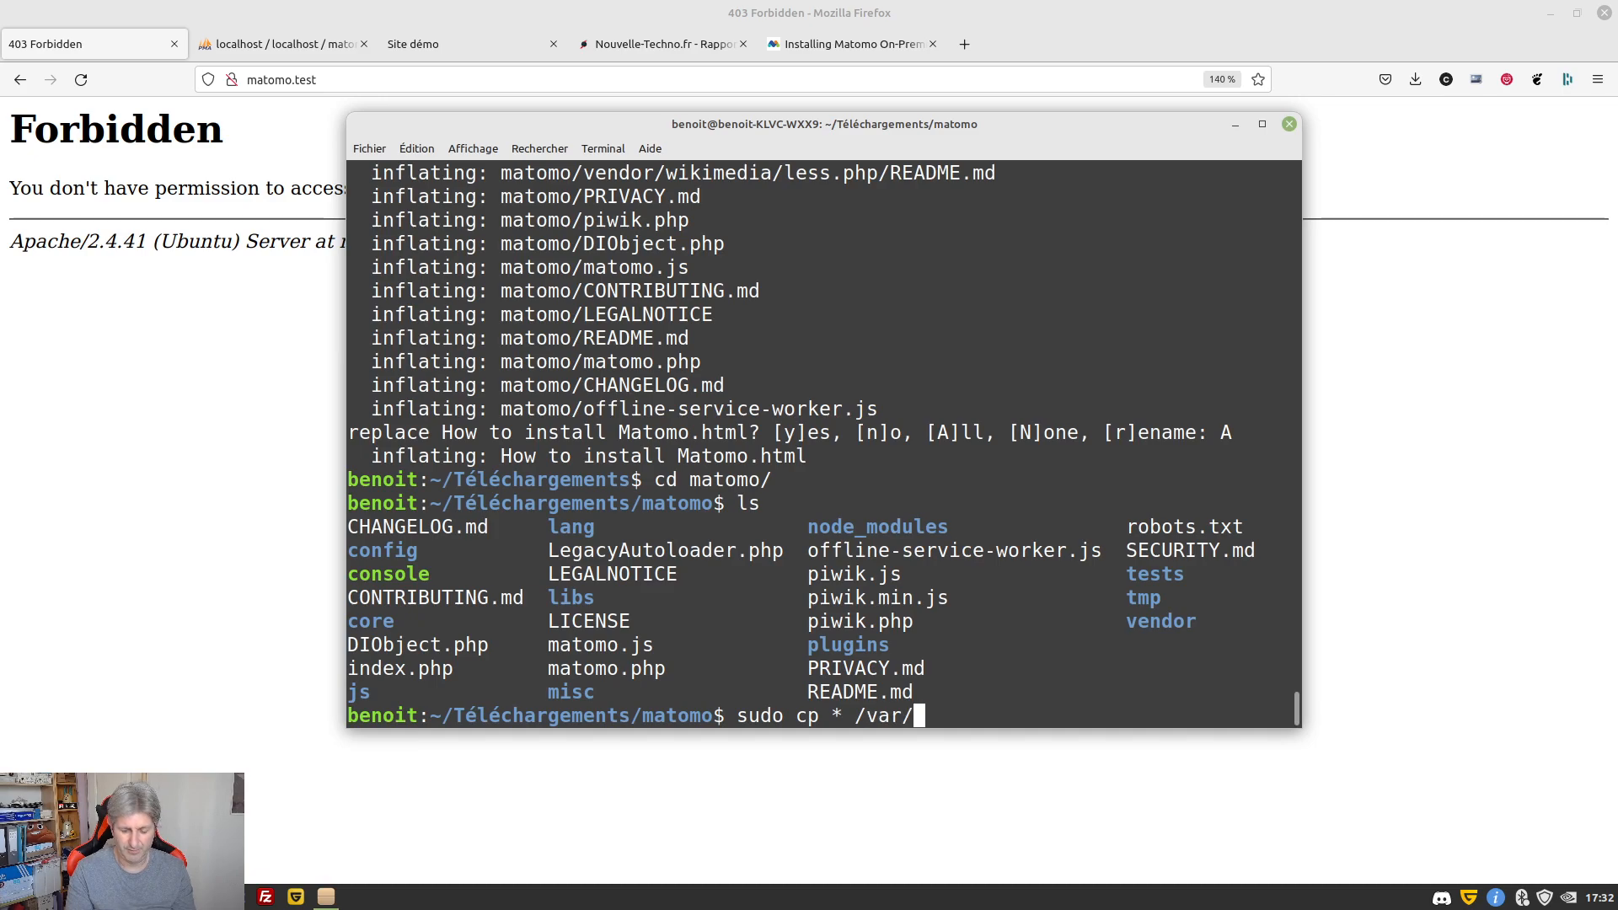
text(www/m)
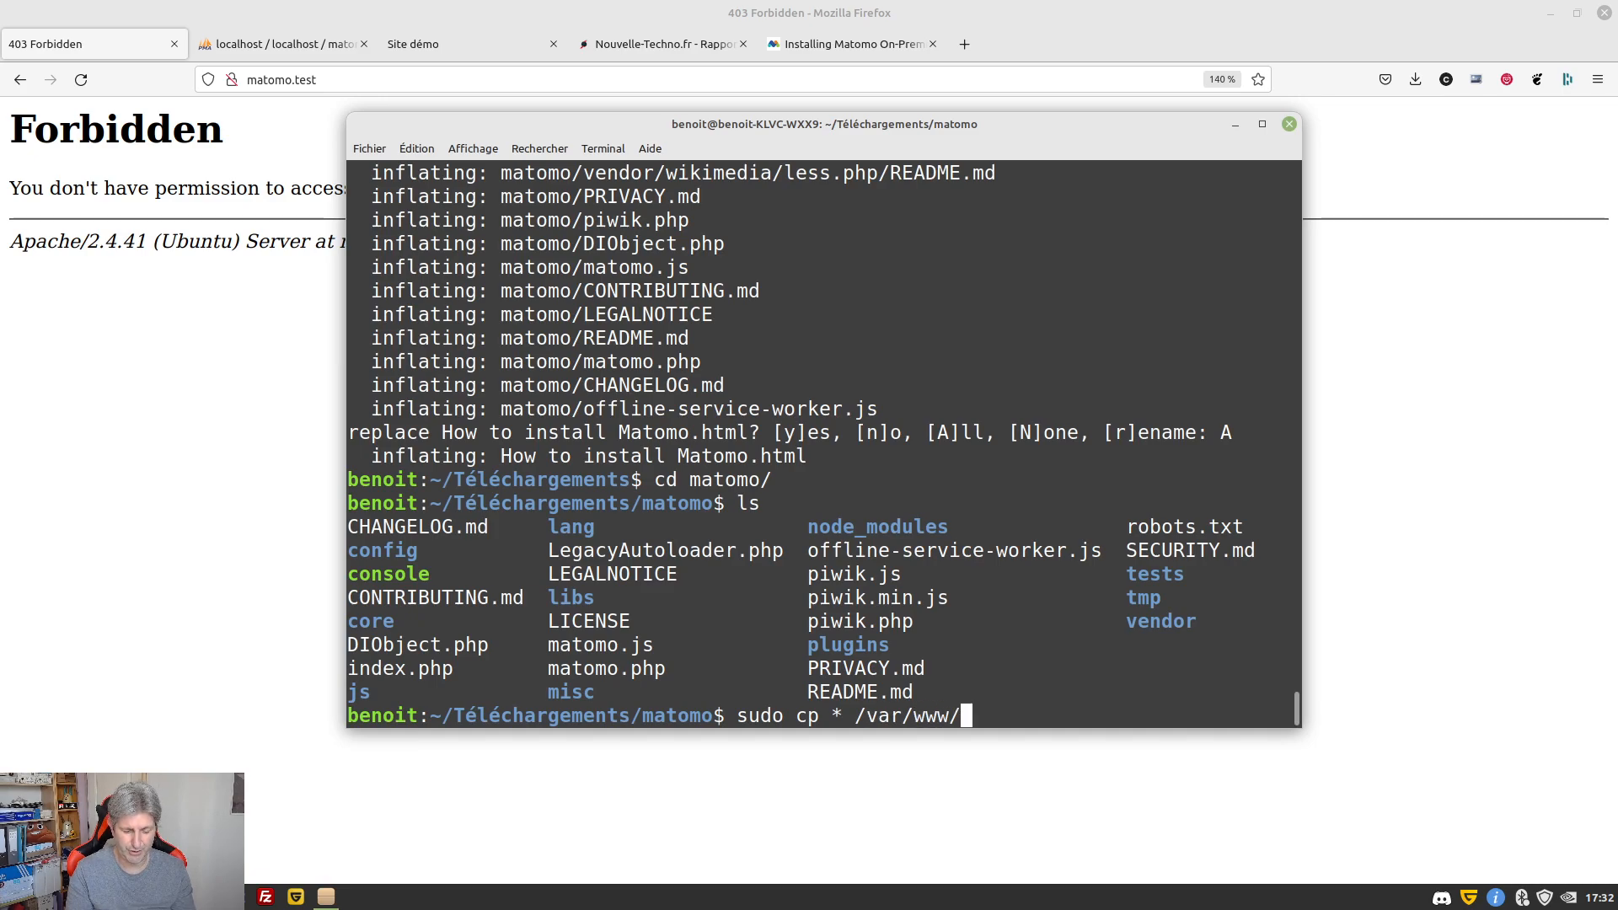
key(Tab)
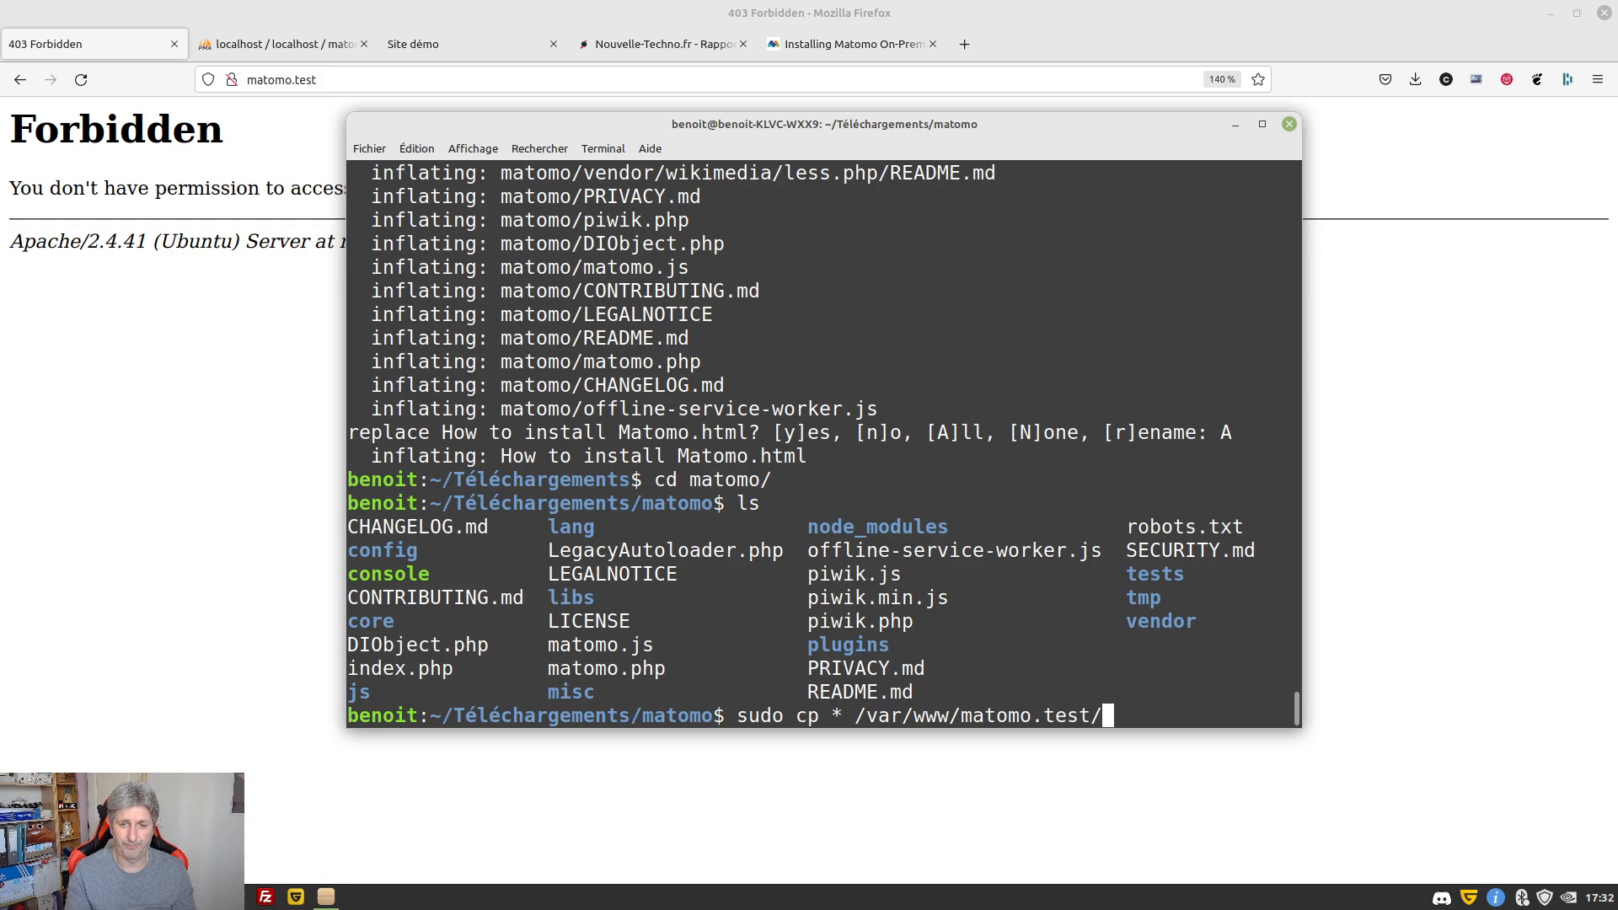
key(Return)
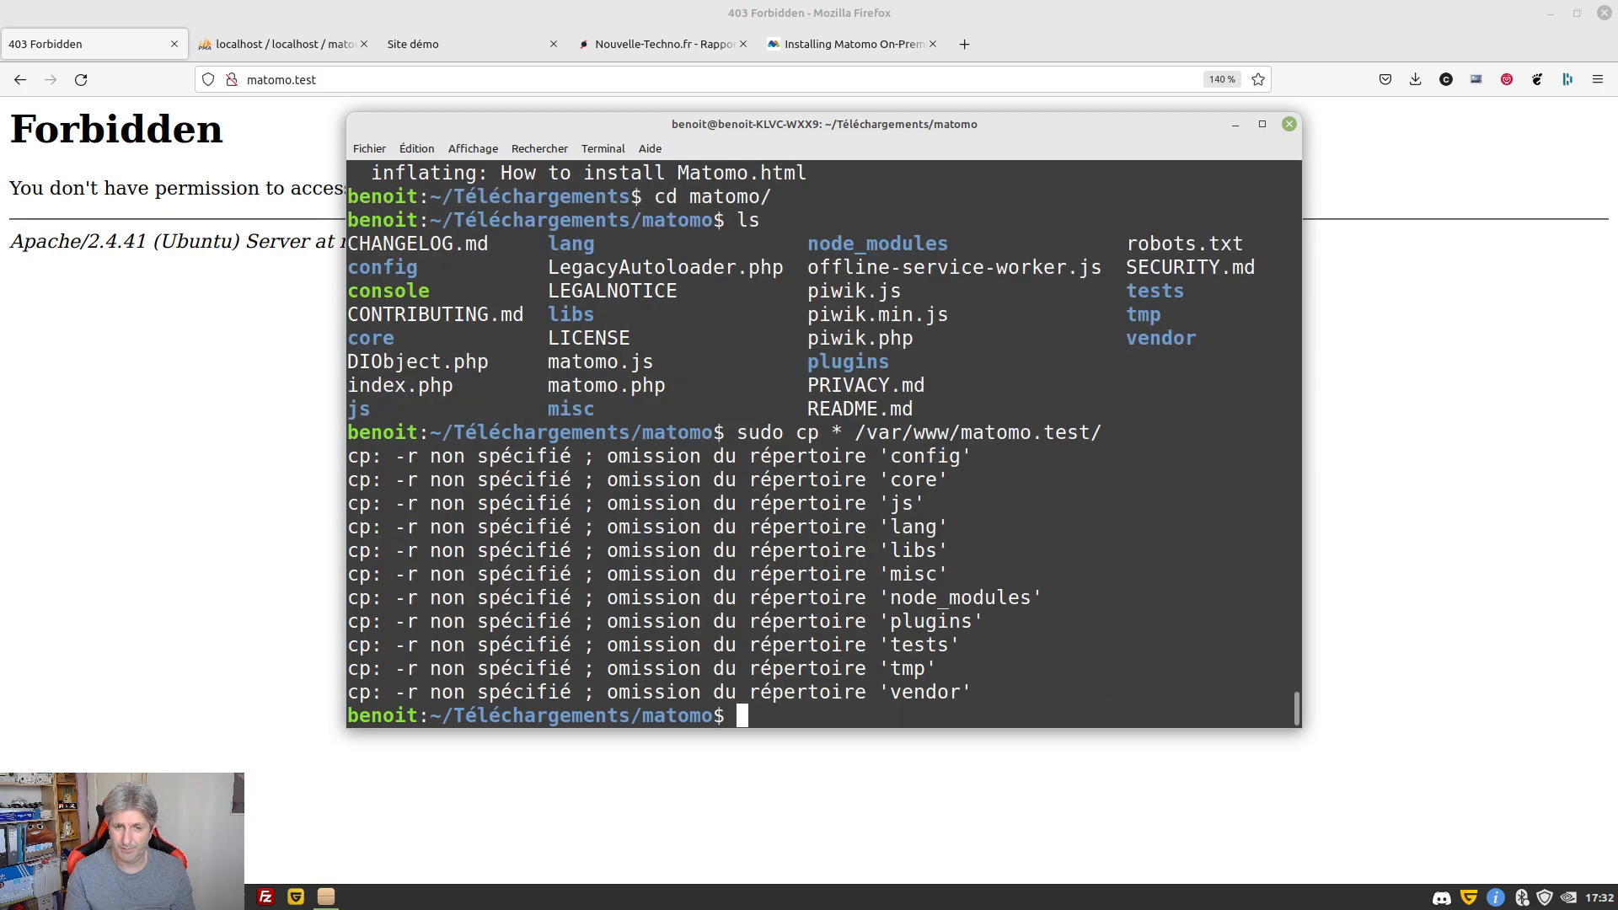
Rerun the copy as sudo cp -R * so all subfolders are included
key(Up)
key(Left)
key(Home)
key(Right)
key(Right)
key(Right)
key(Right)
key(Right)
key(Right)
key(Right)
key(Right)
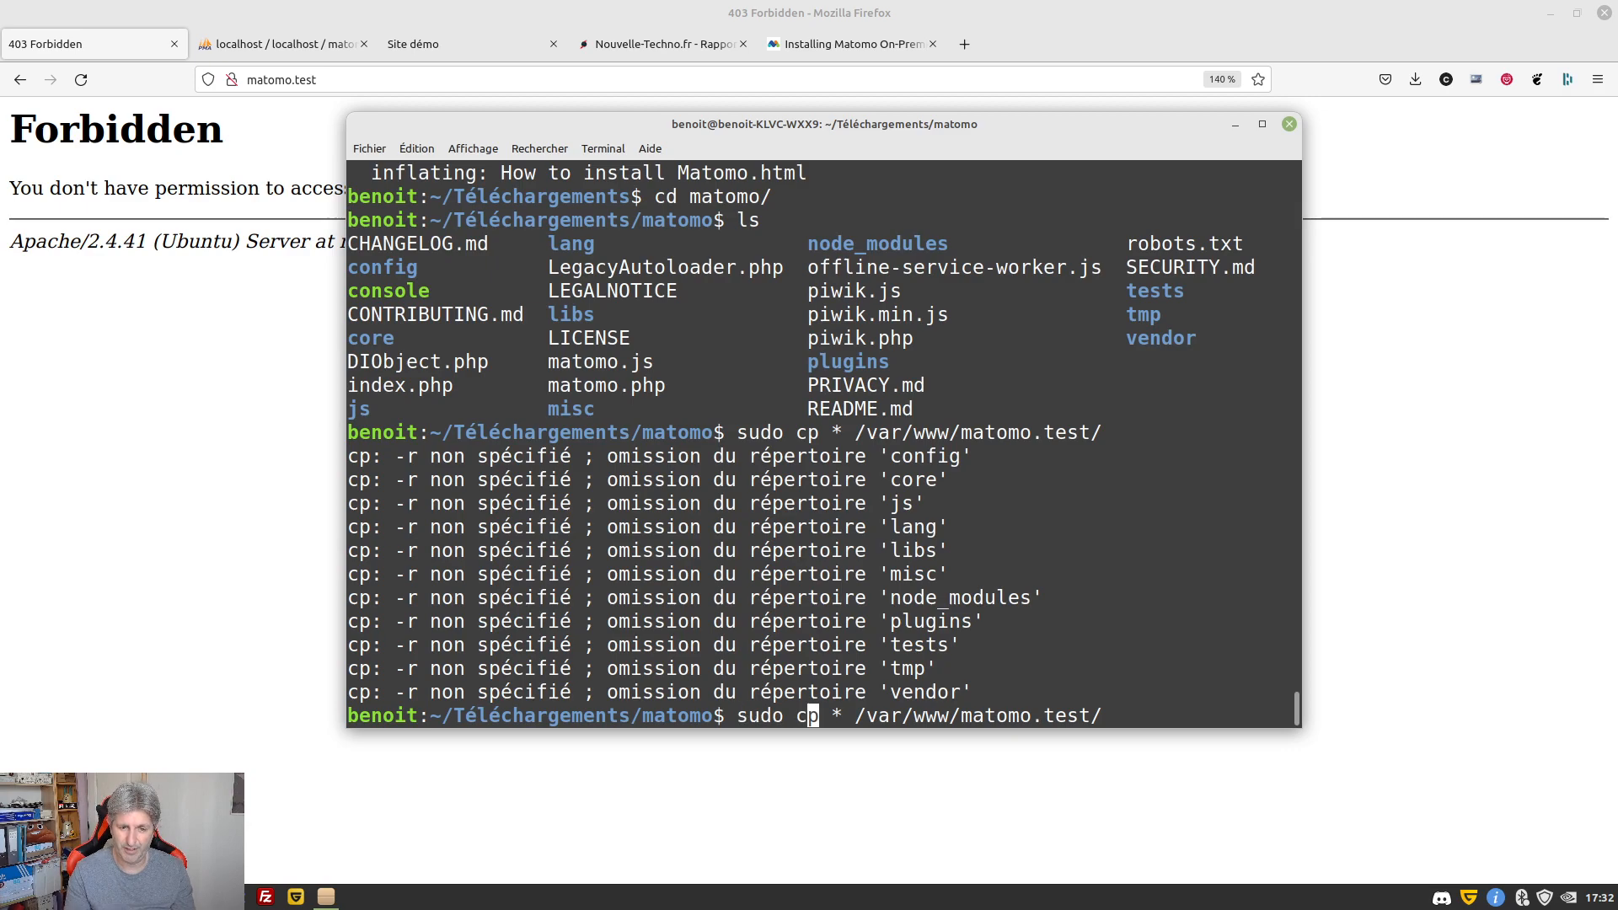
text(-R)
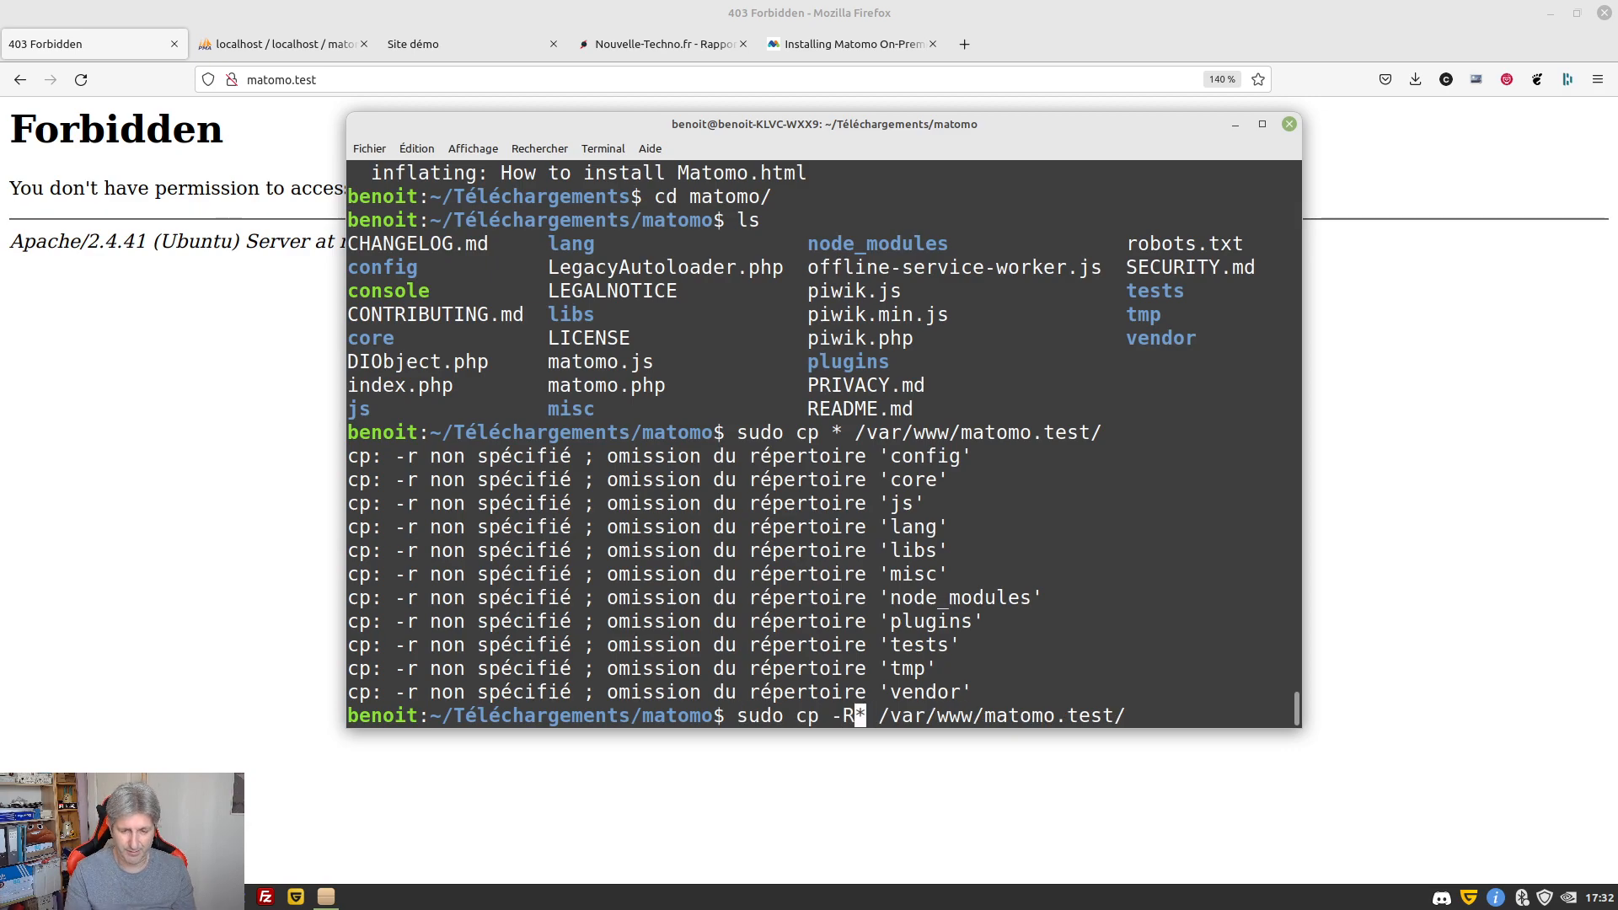
key(Return)
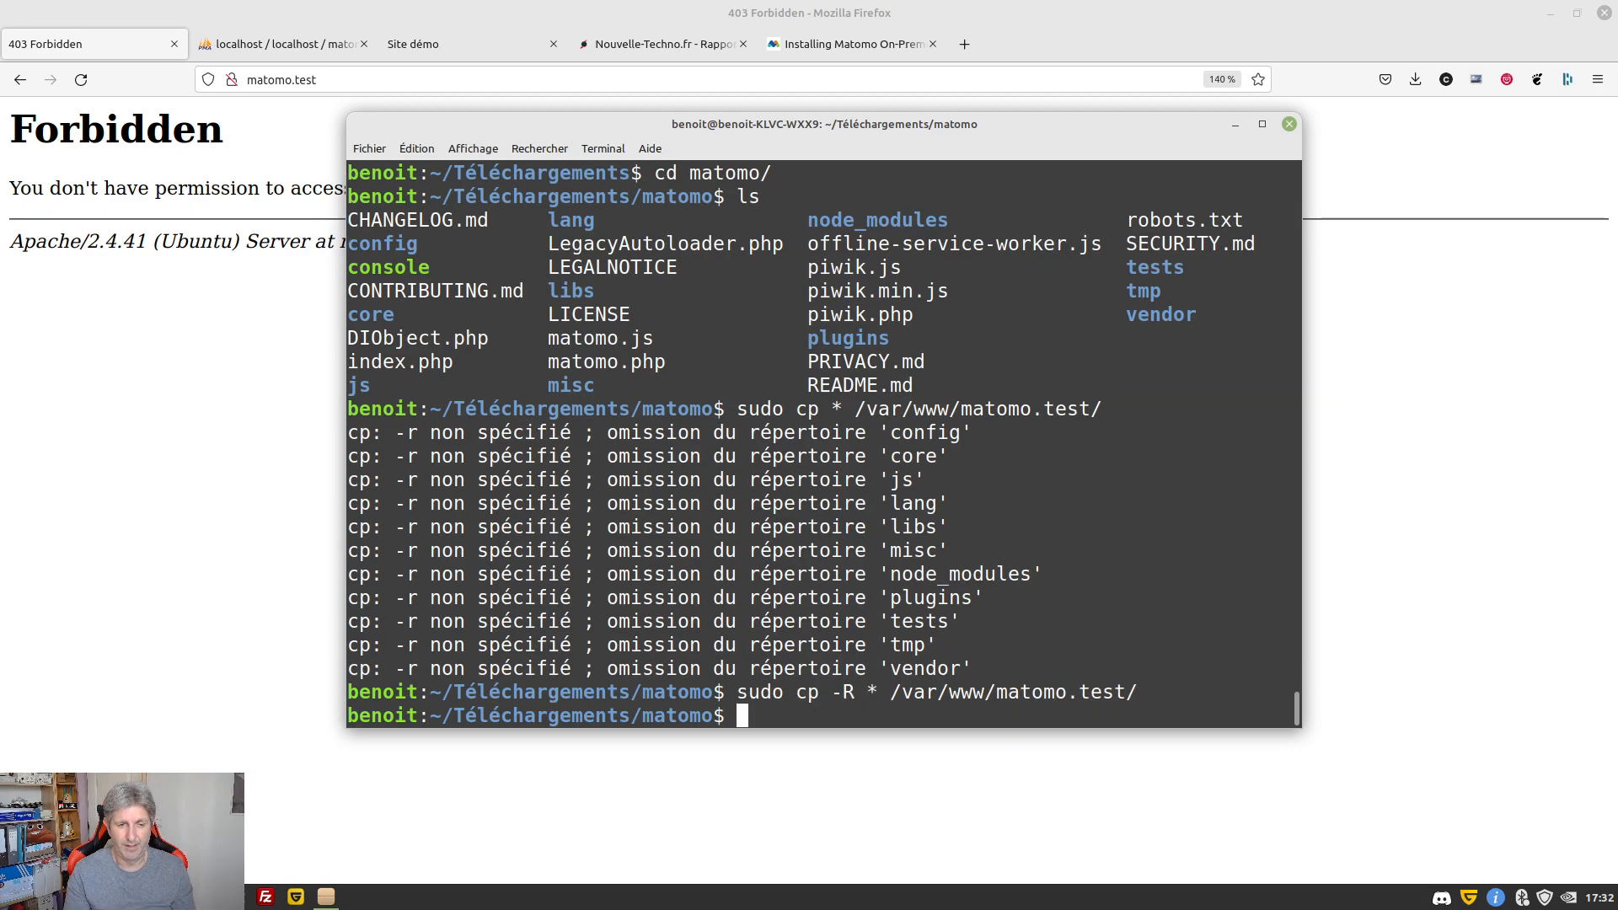
Move into /var/www/matomo.test and reload matomo.test in Firefox
text(cd /var/www/m)
key(Tab)
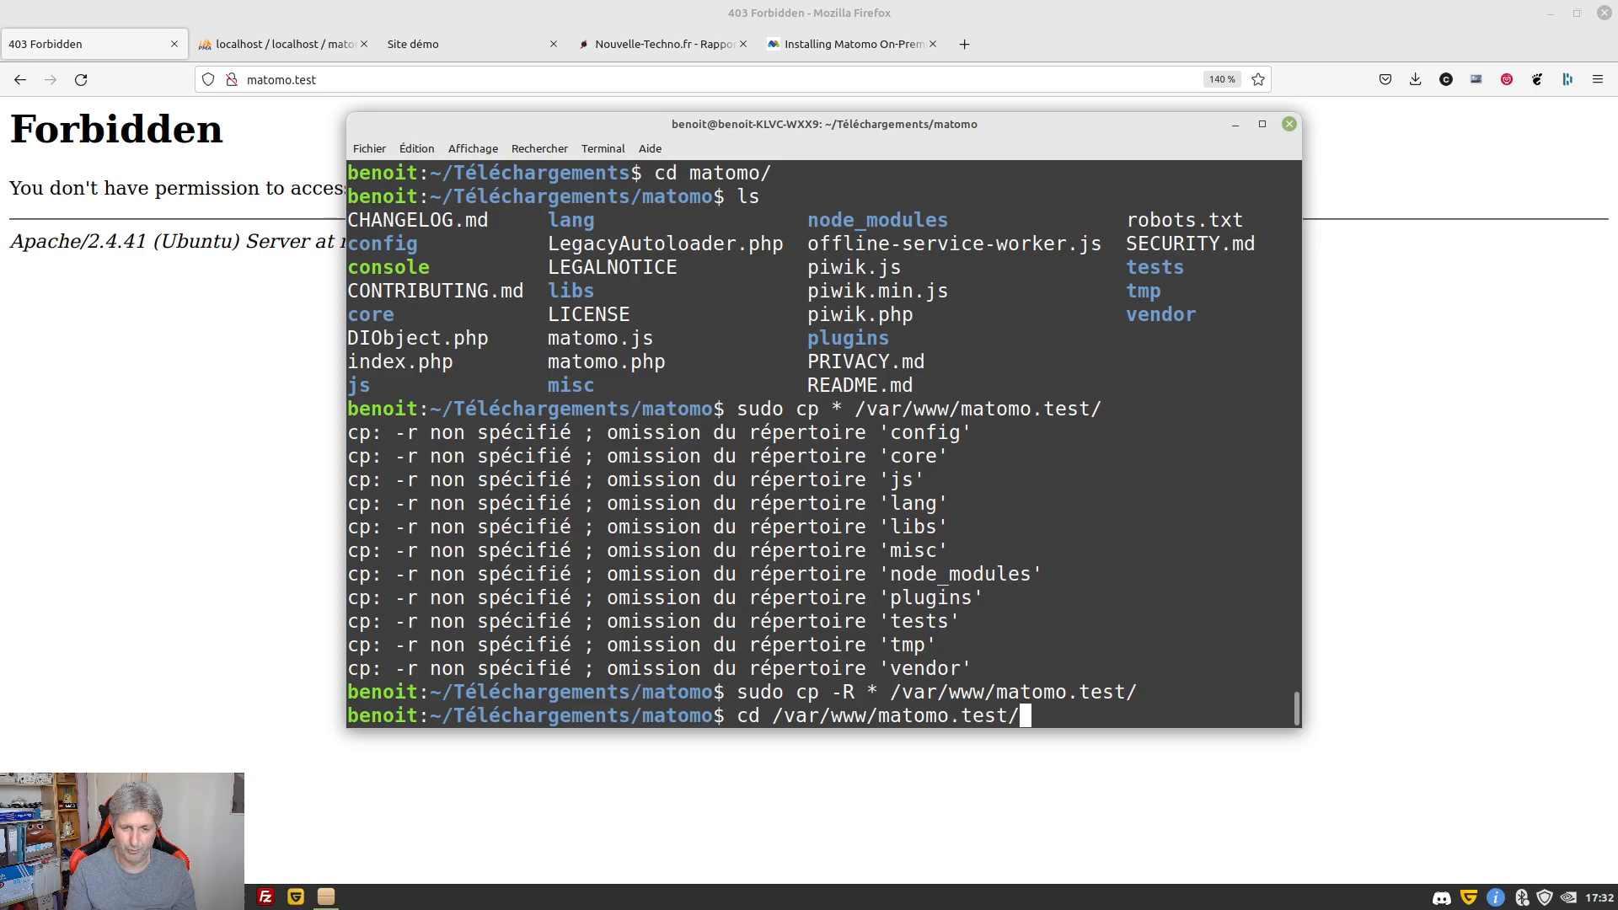
key(Return)
key(Return)
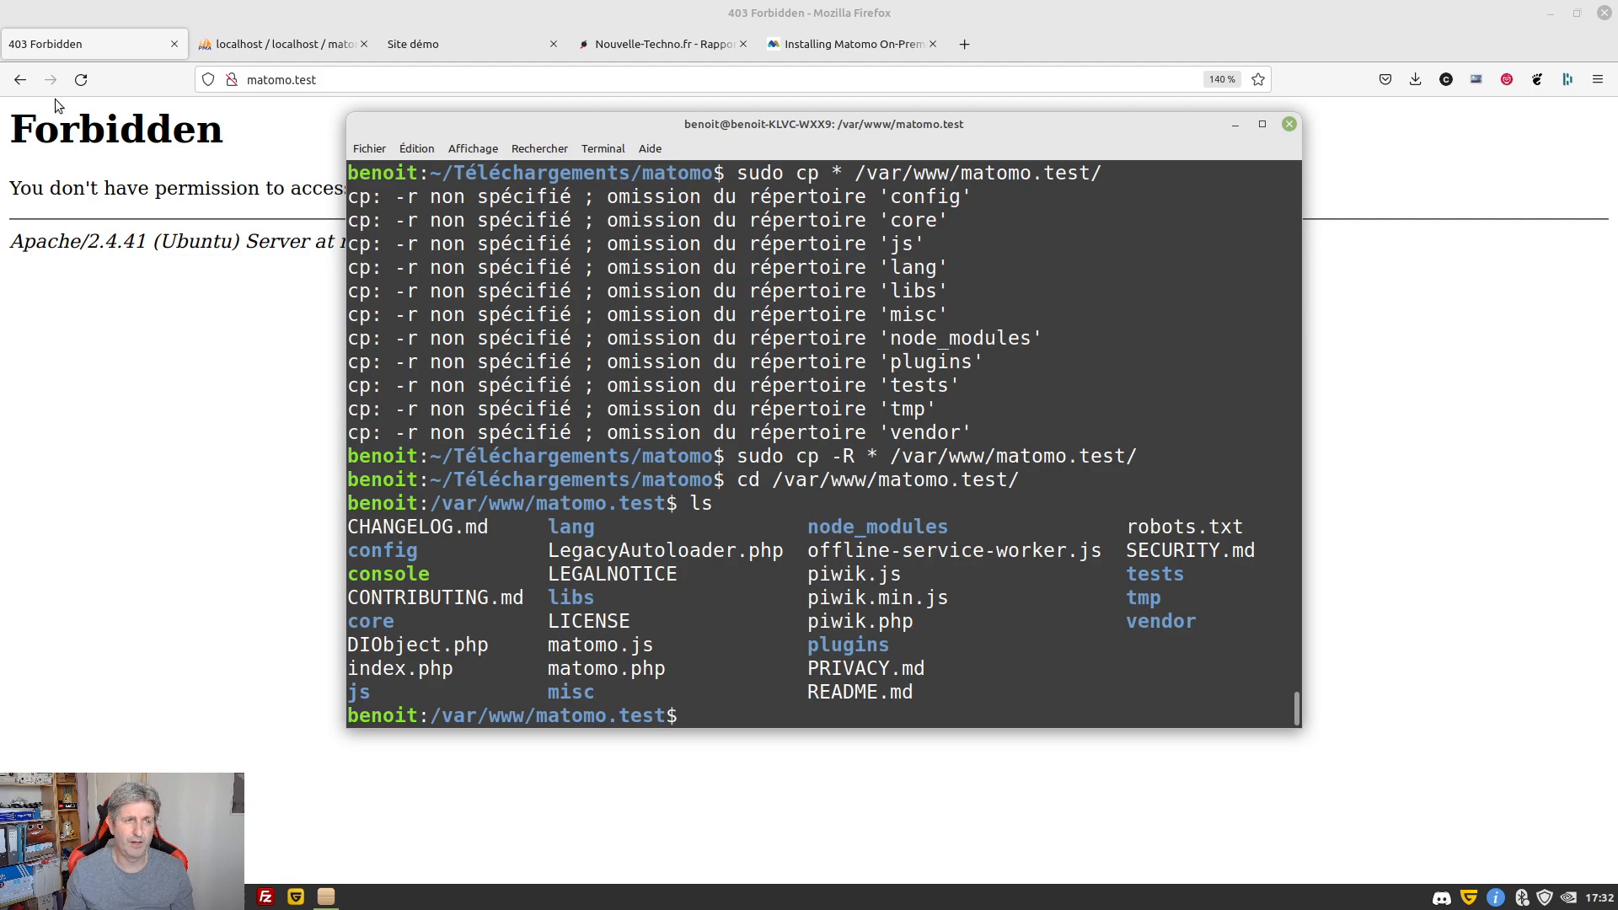
click(74, 85)
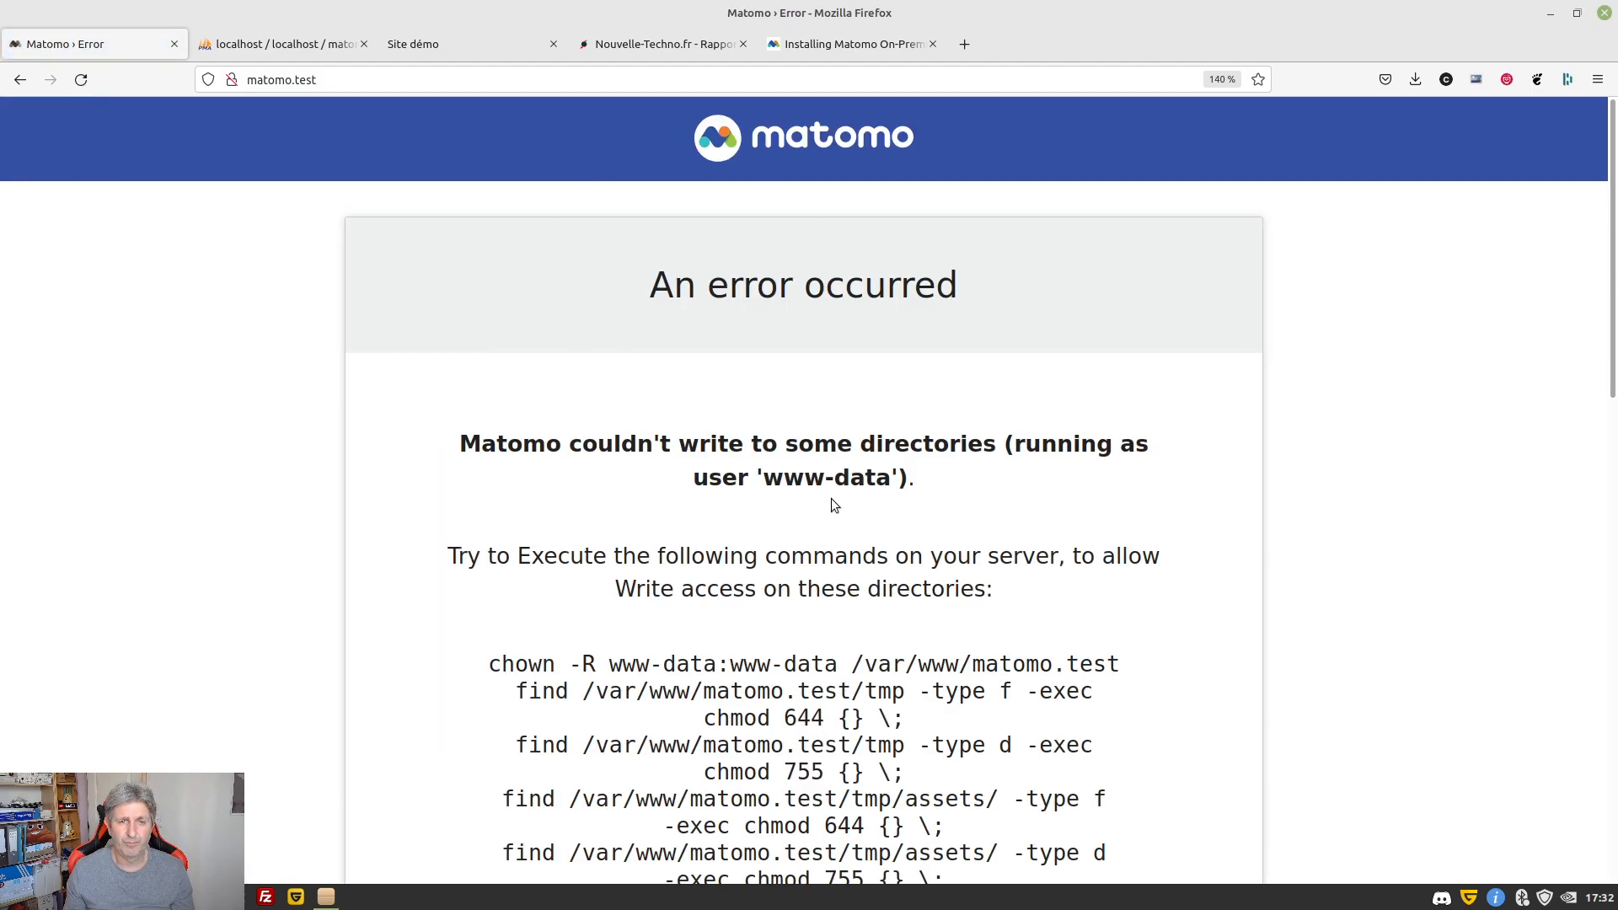
Note the www-data user in the error and check with ls -l that files are owned by root
scroll(834, 504, down, 5)
scroll(777, 332, up, 3)
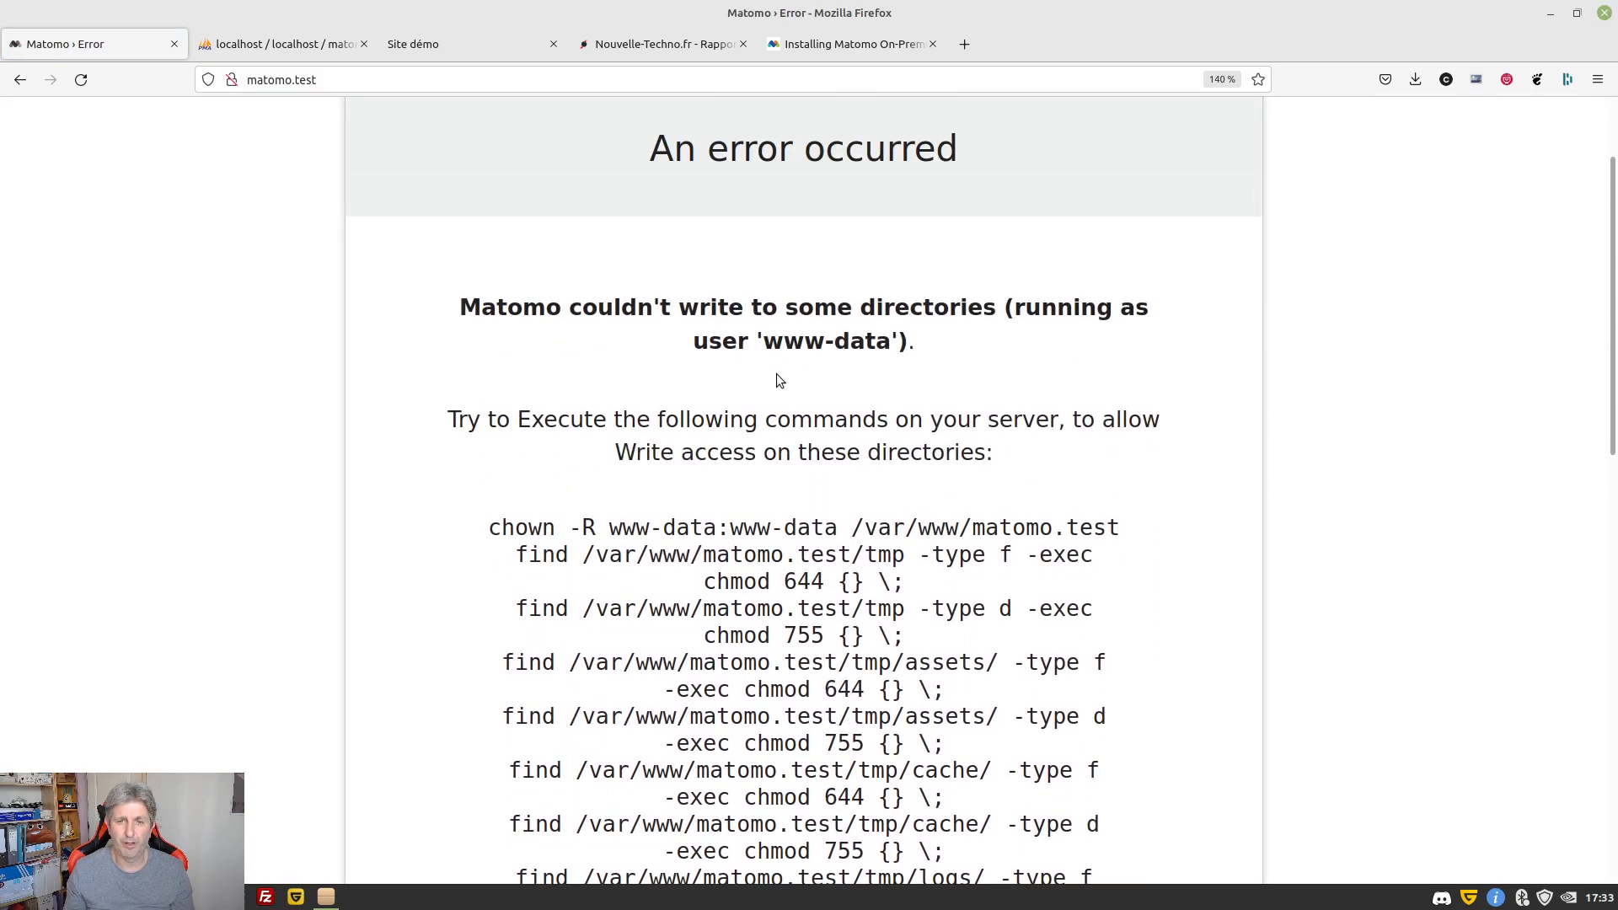
drag(764, 344, 890, 344)
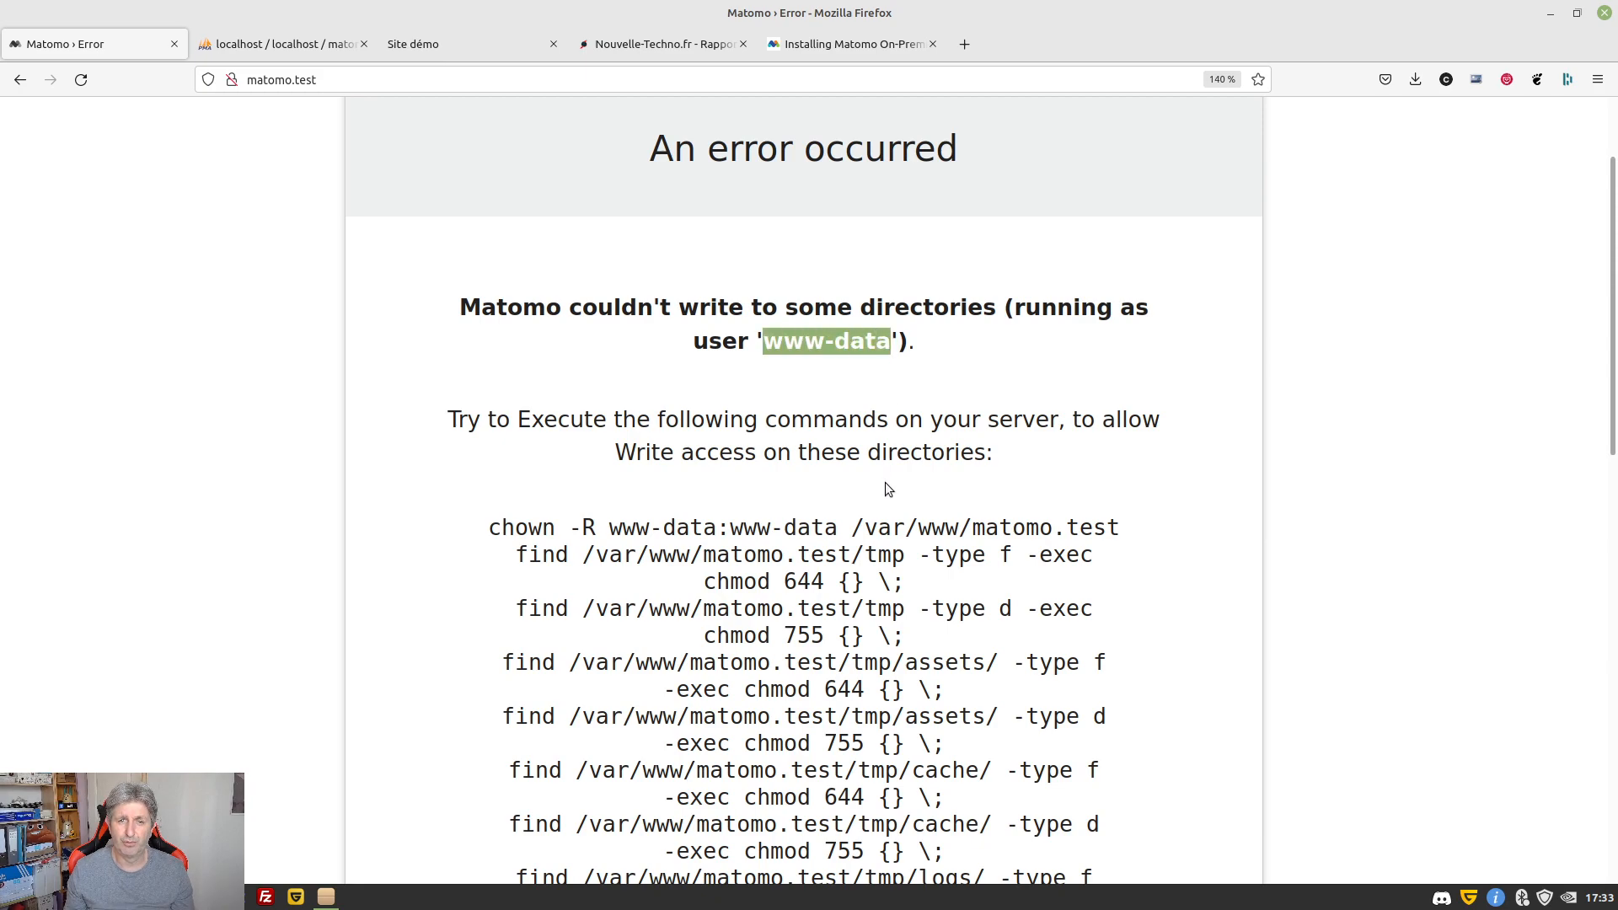
key(alt+Tab)
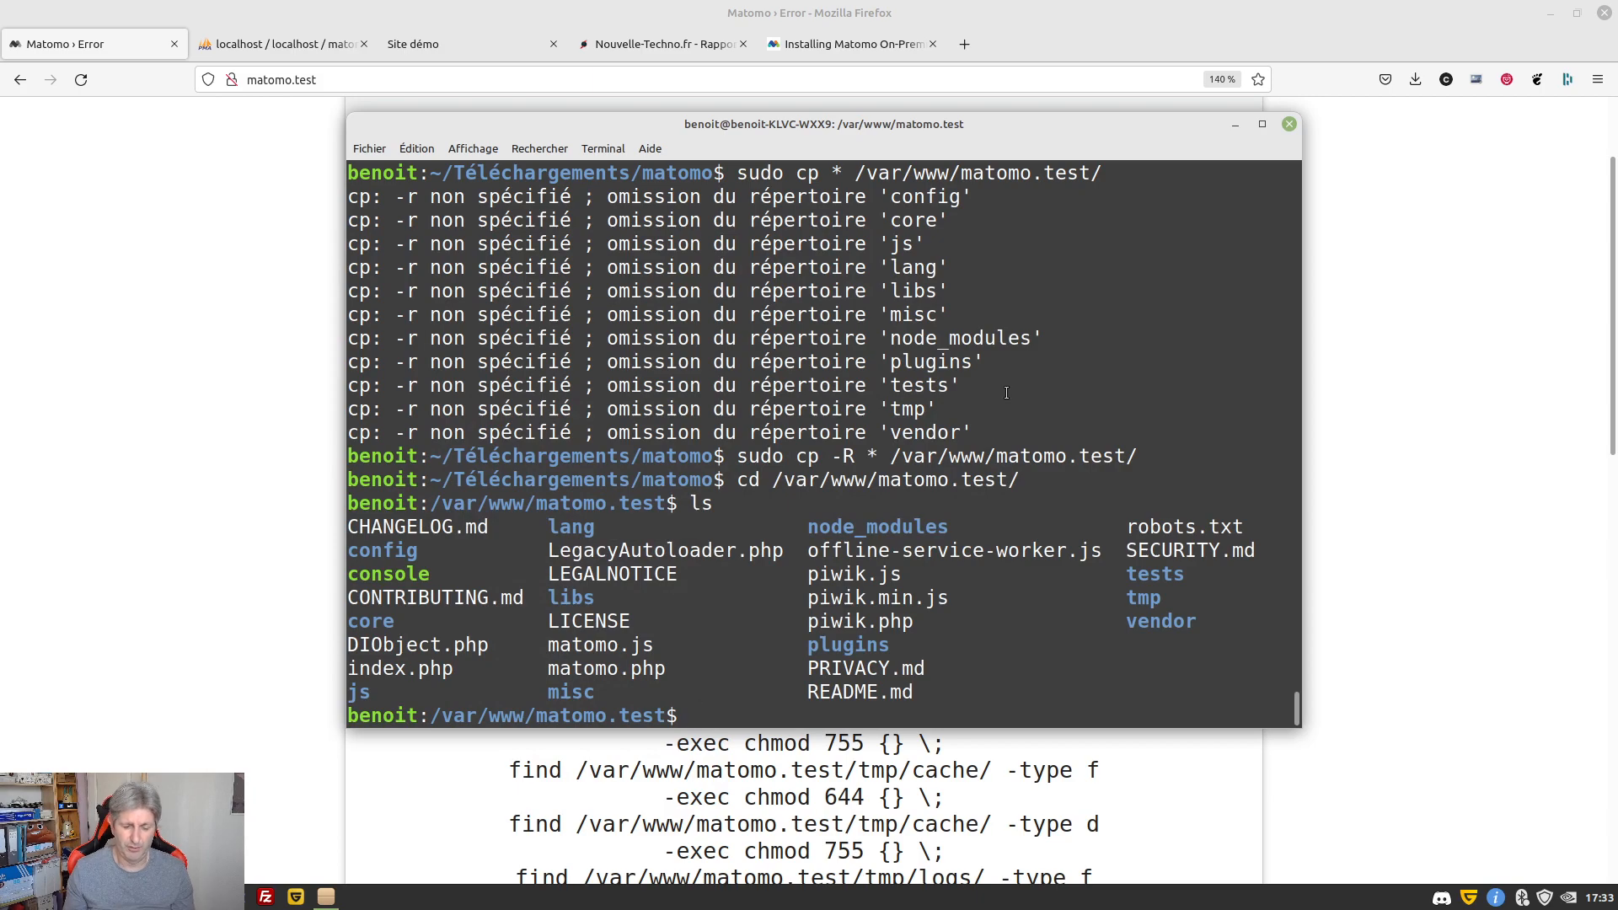
text(ls -l)
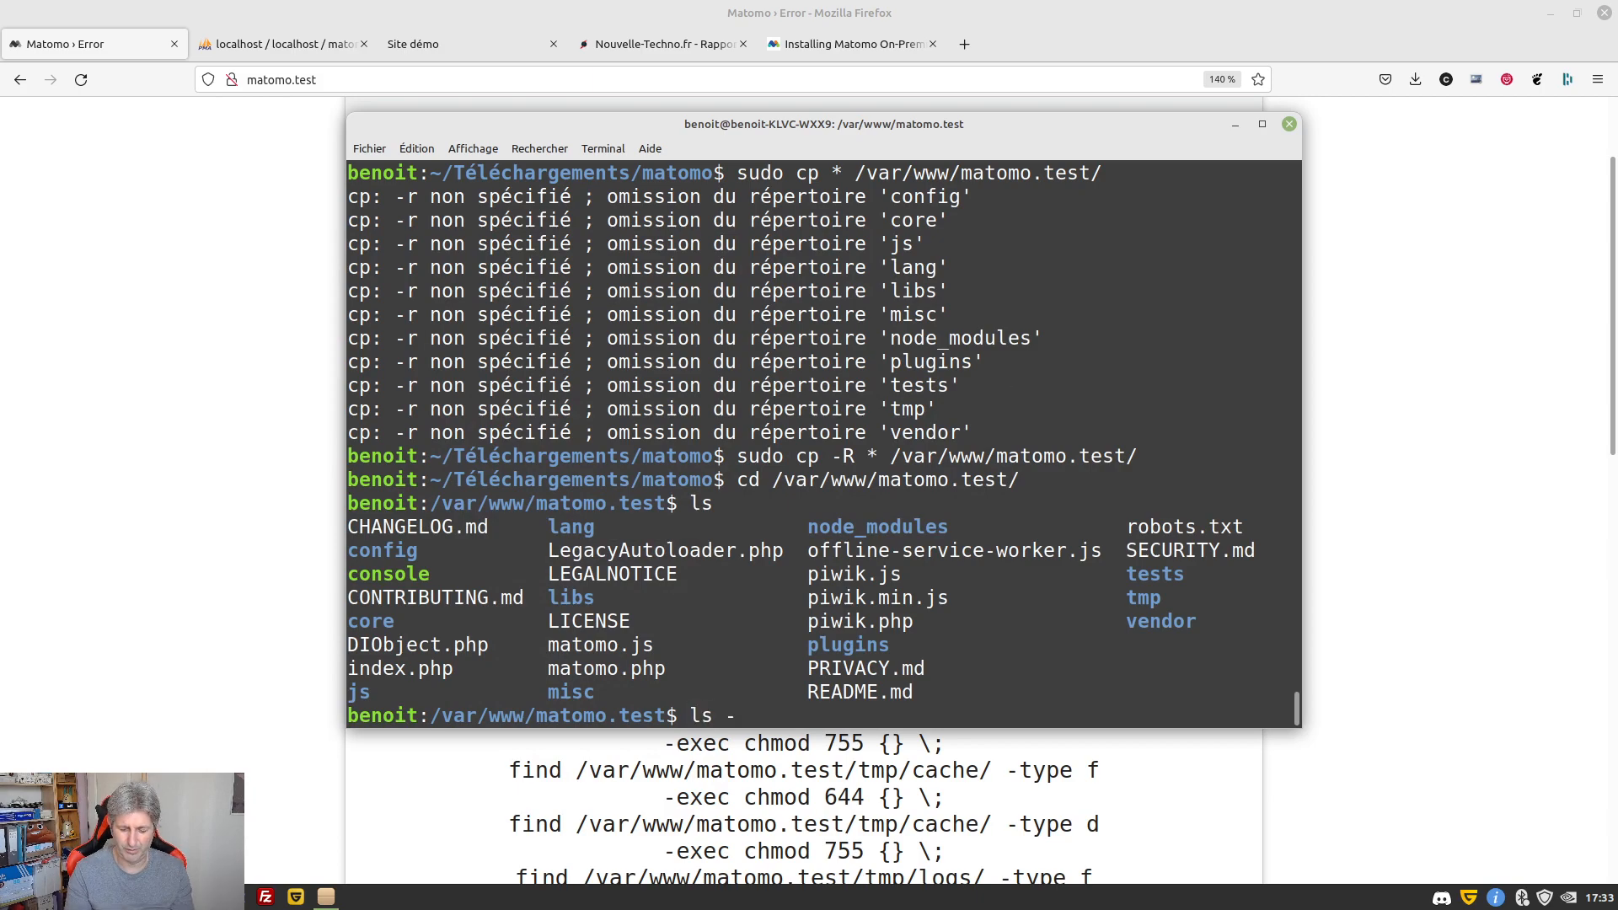
key(Return)
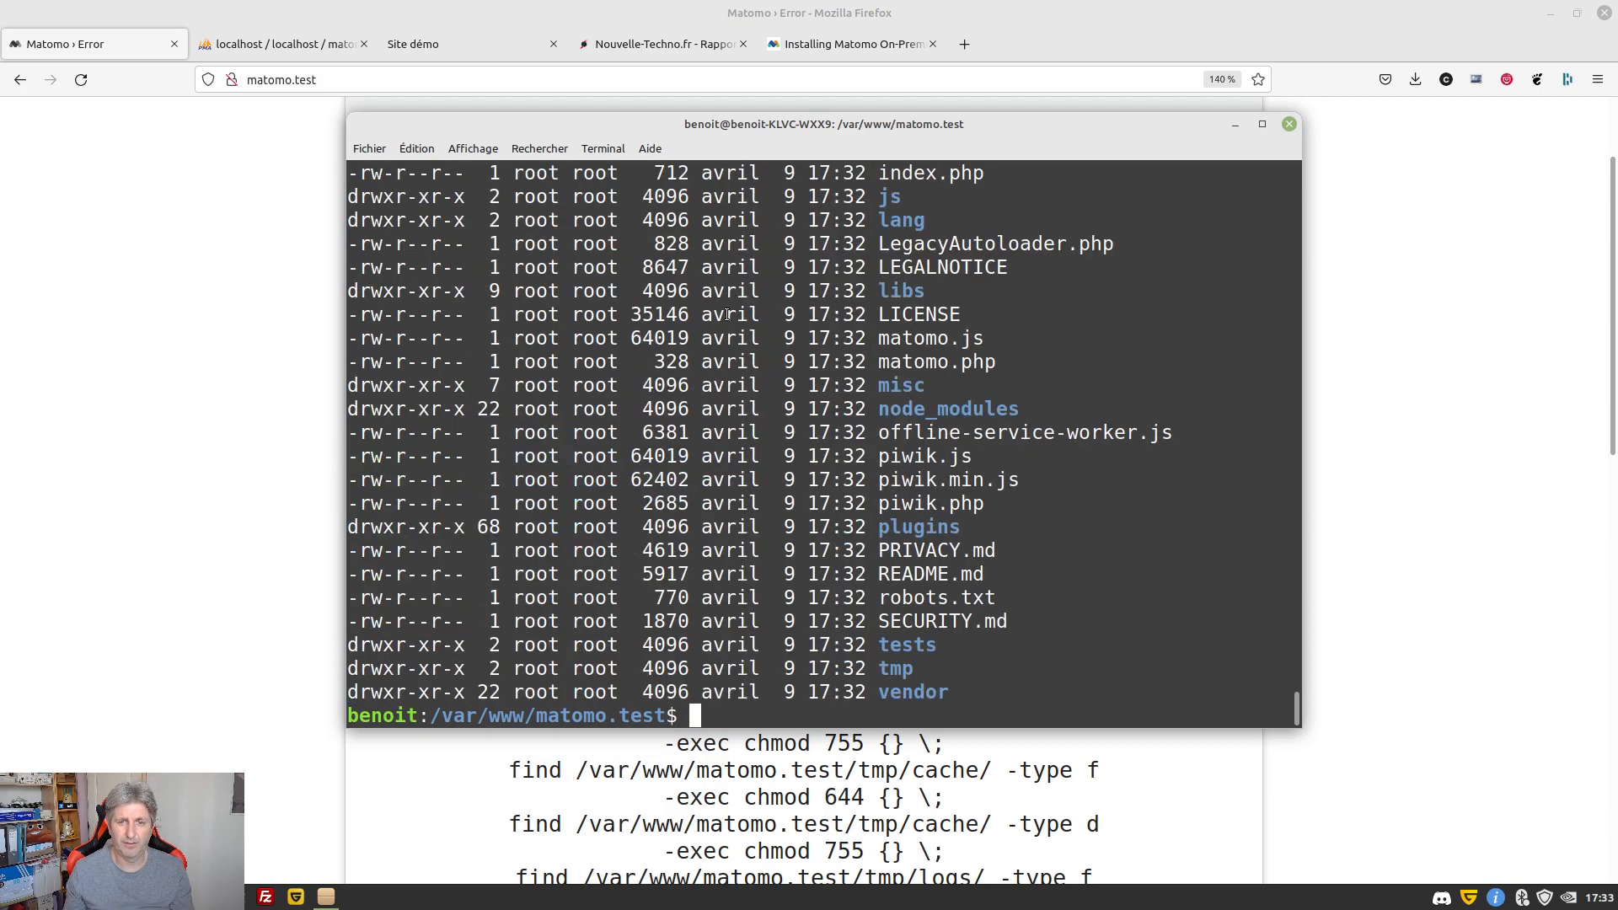
scroll(706, 334, up, 3)
drag(515, 247, 623, 247)
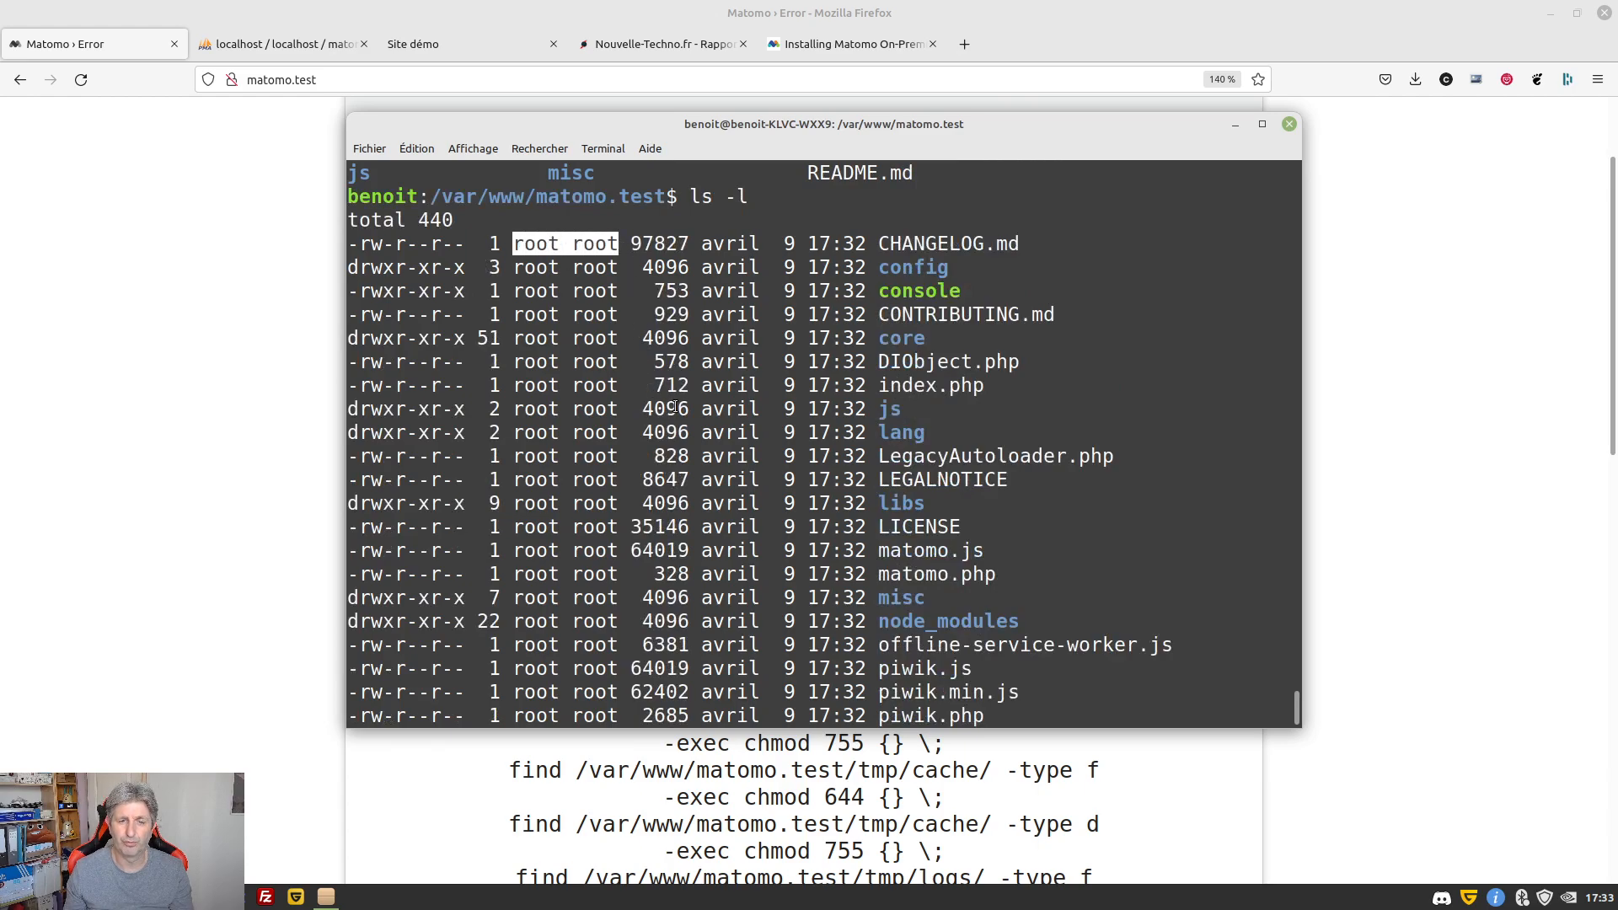
scroll(674, 407, down, 3)
Give www-data ownership of all files with sudo chown -R www-data *
text(sudo ch)
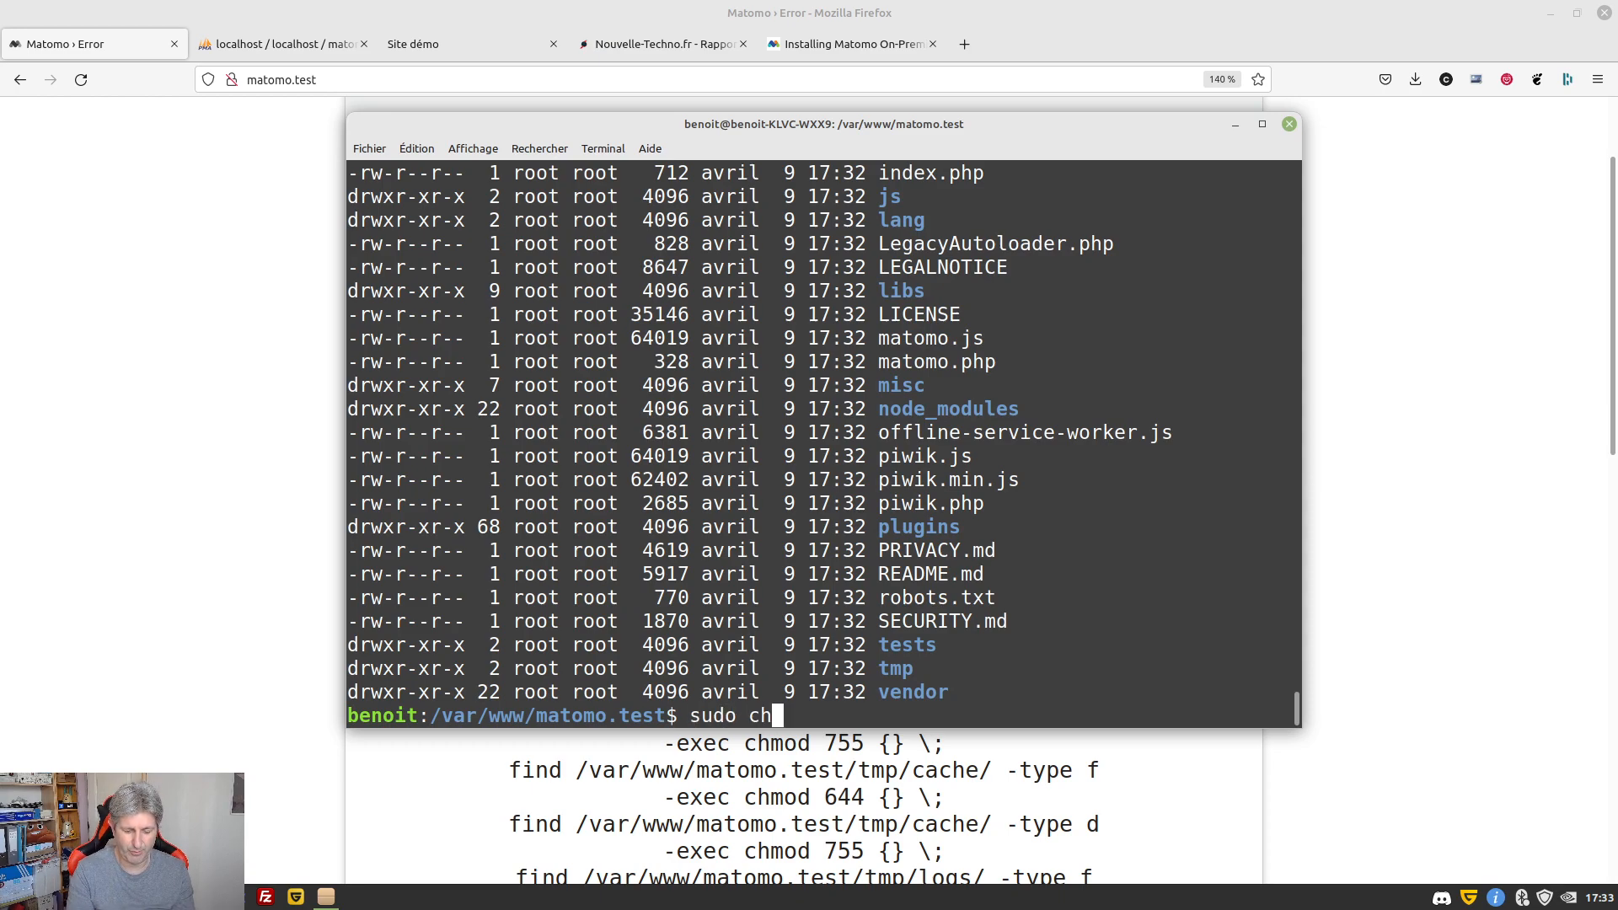
text(own -R)
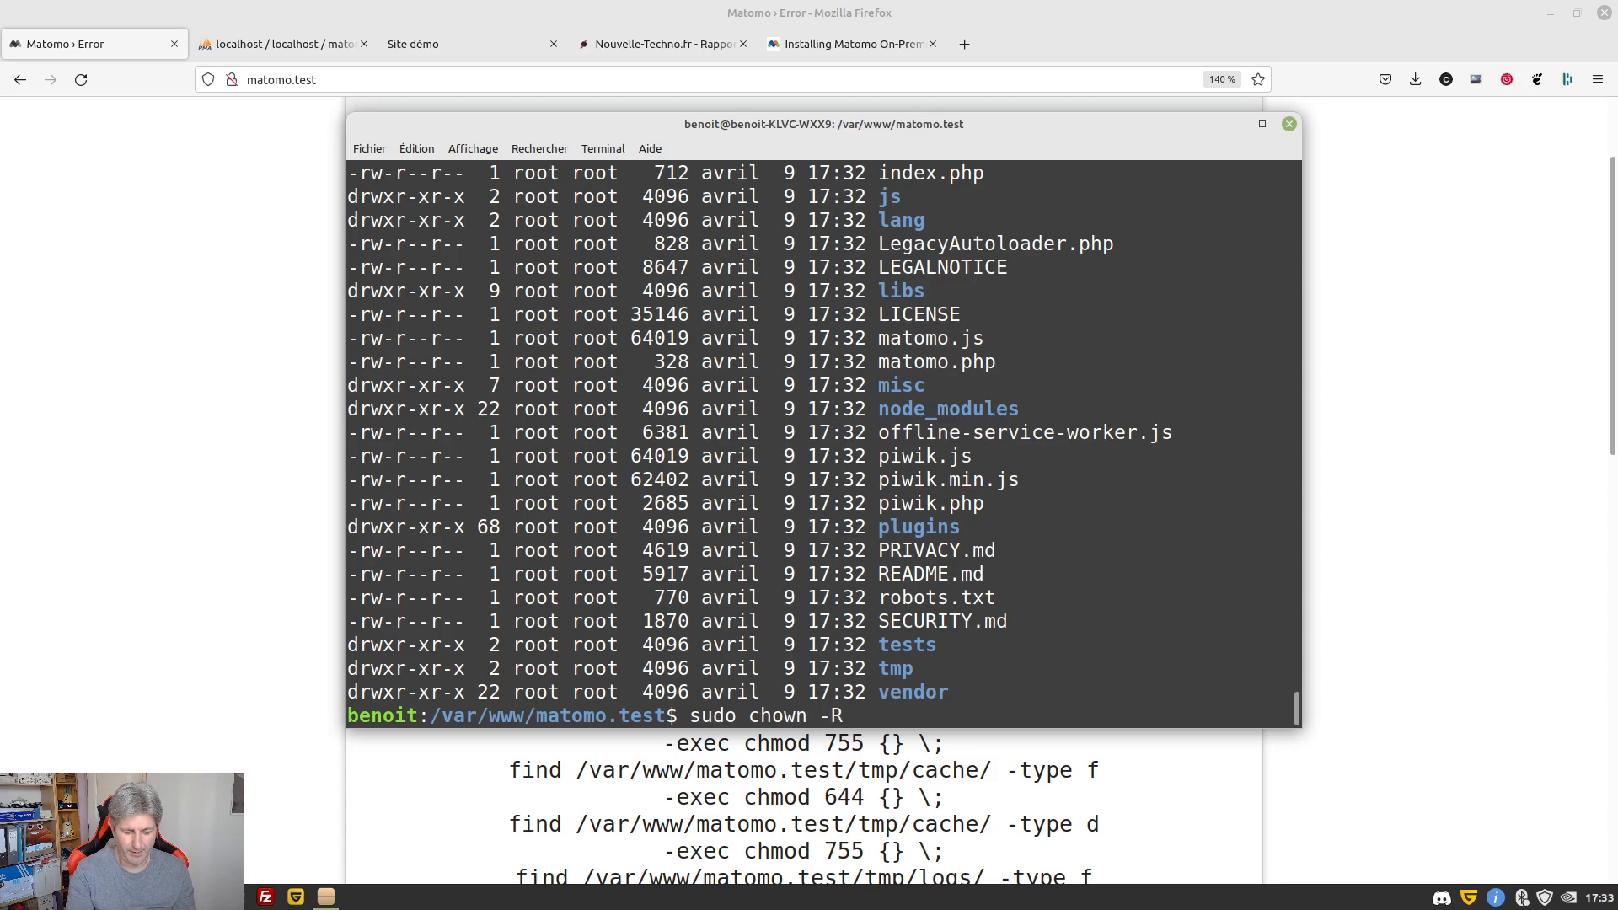
text( www)
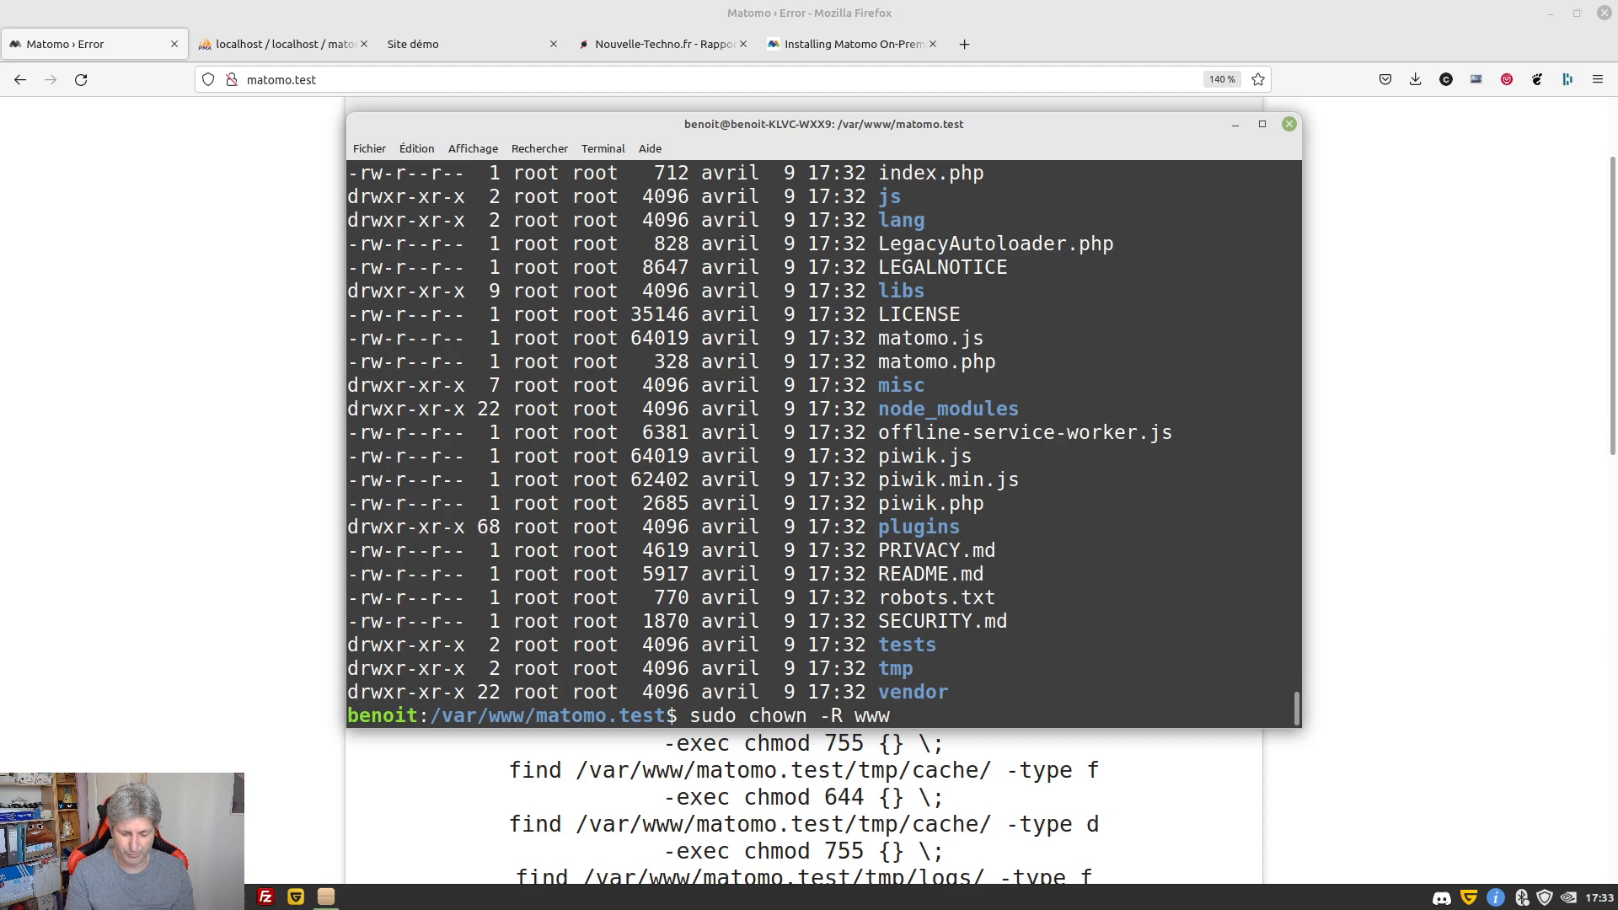
text(-data)
key(Return)
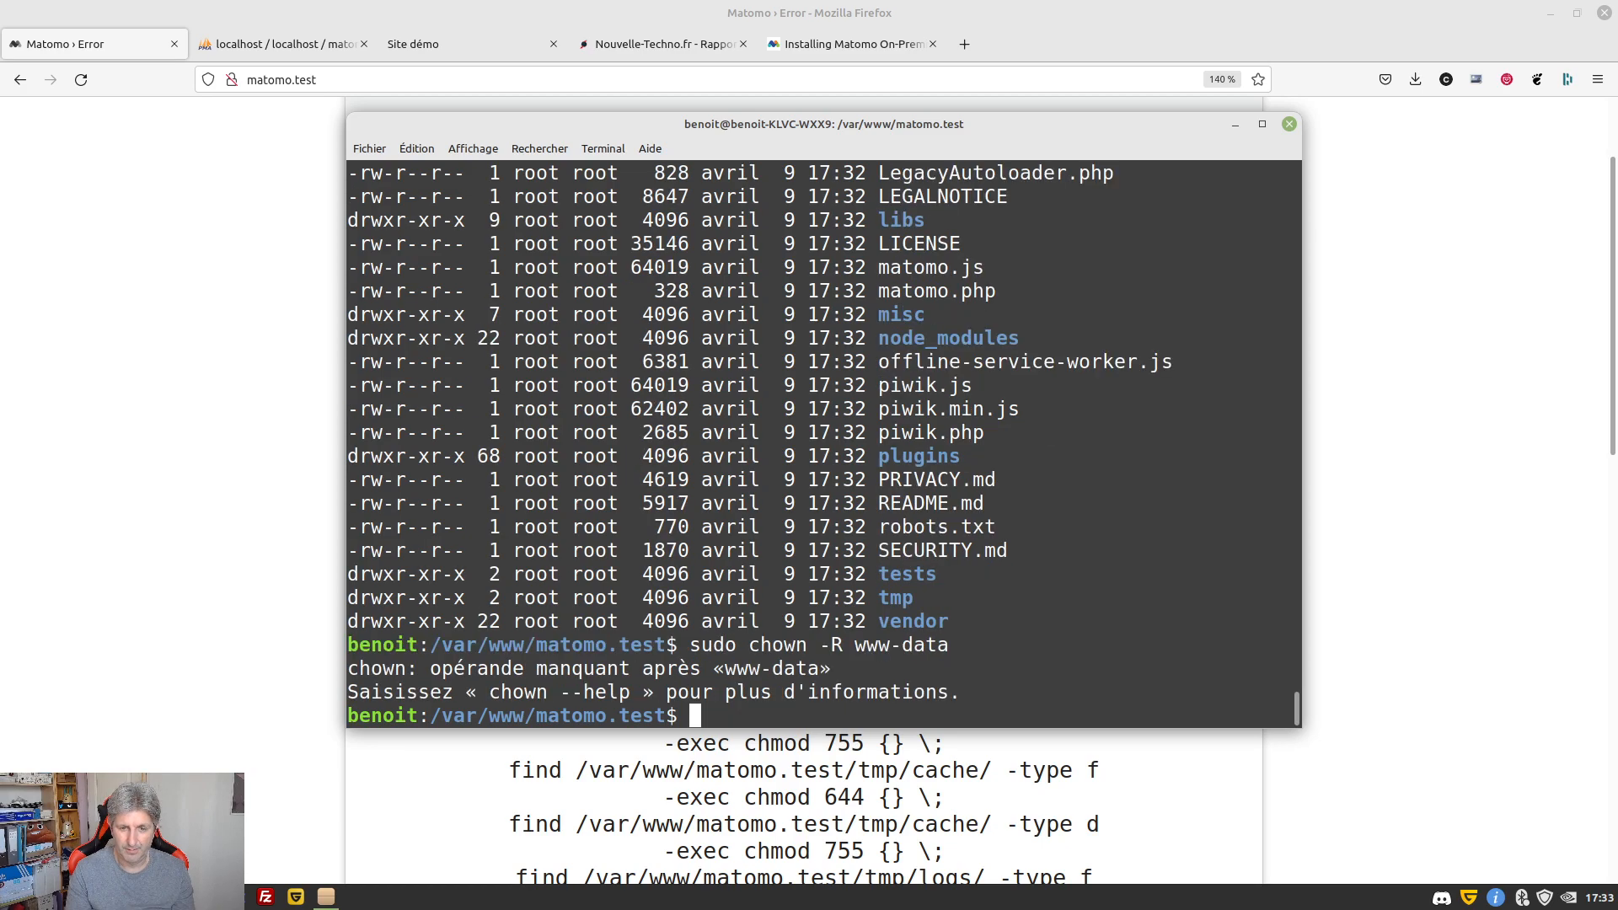
key(Up)
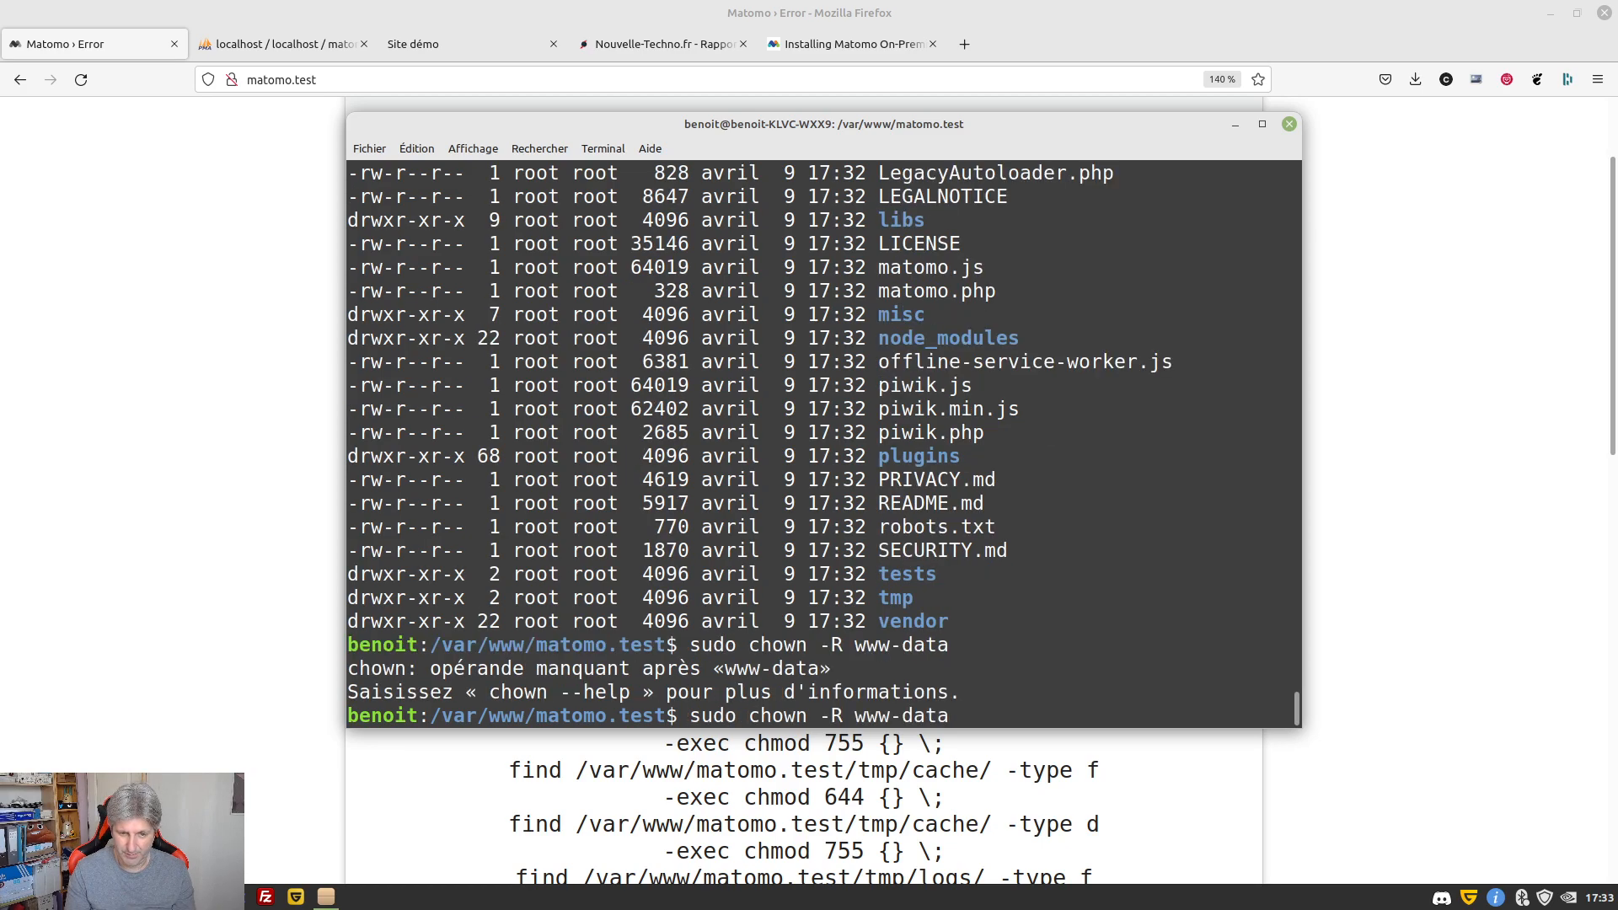
text(*)
key(Return)
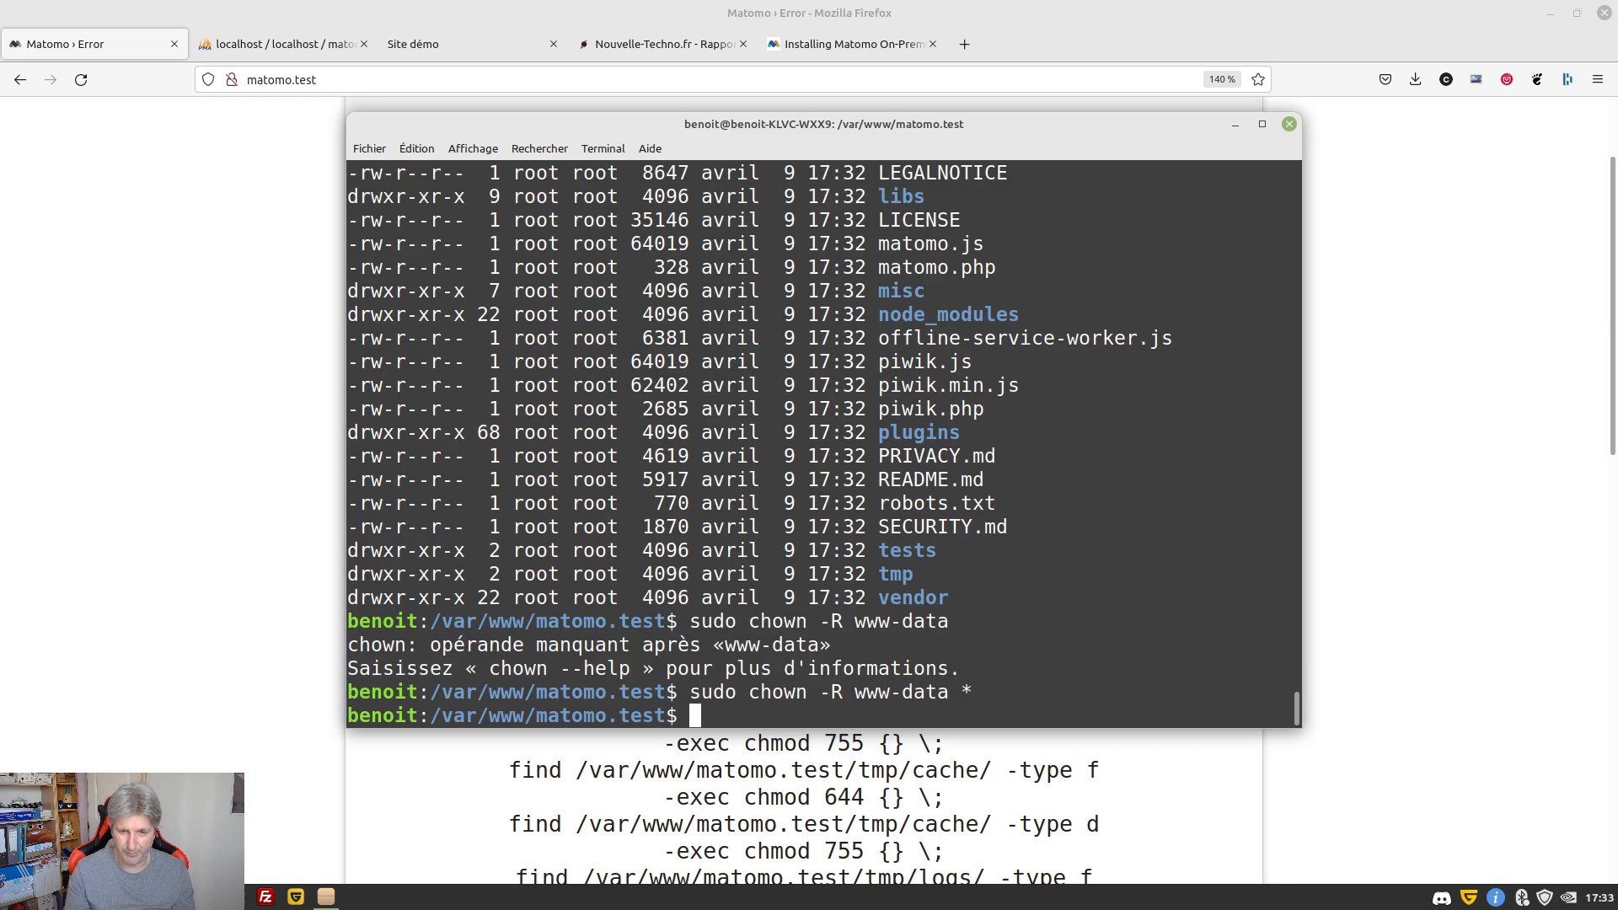
Relist the files to confirm the new owners, then reload matomo.test
key(Up)
key(Up)
key(Up)
key(Return)
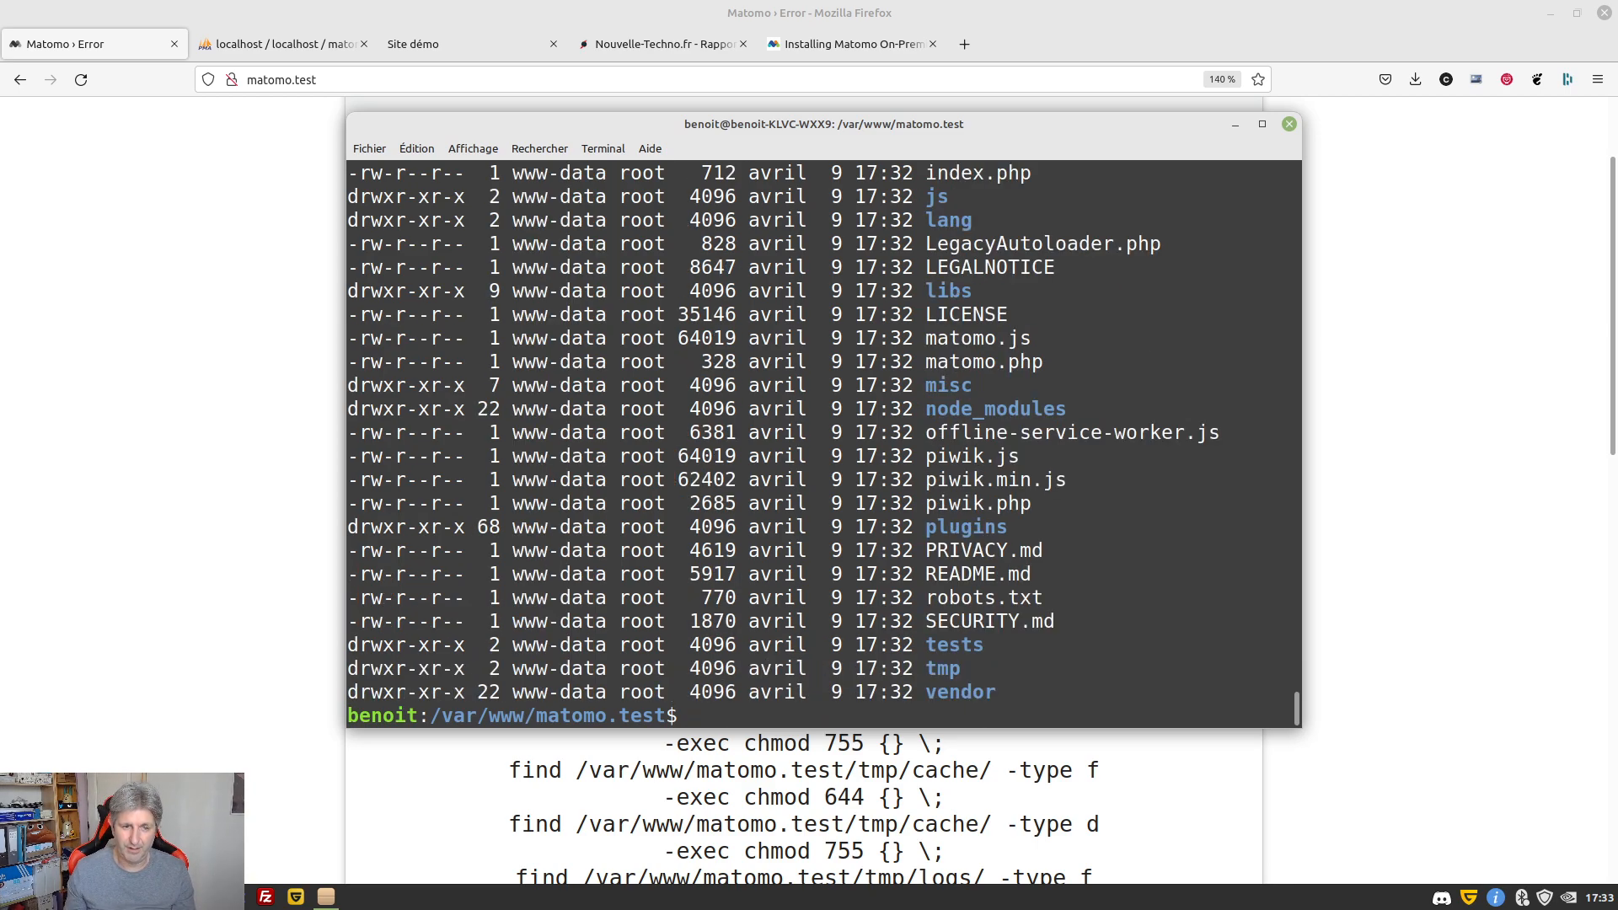
scroll(568, 524, up, 6)
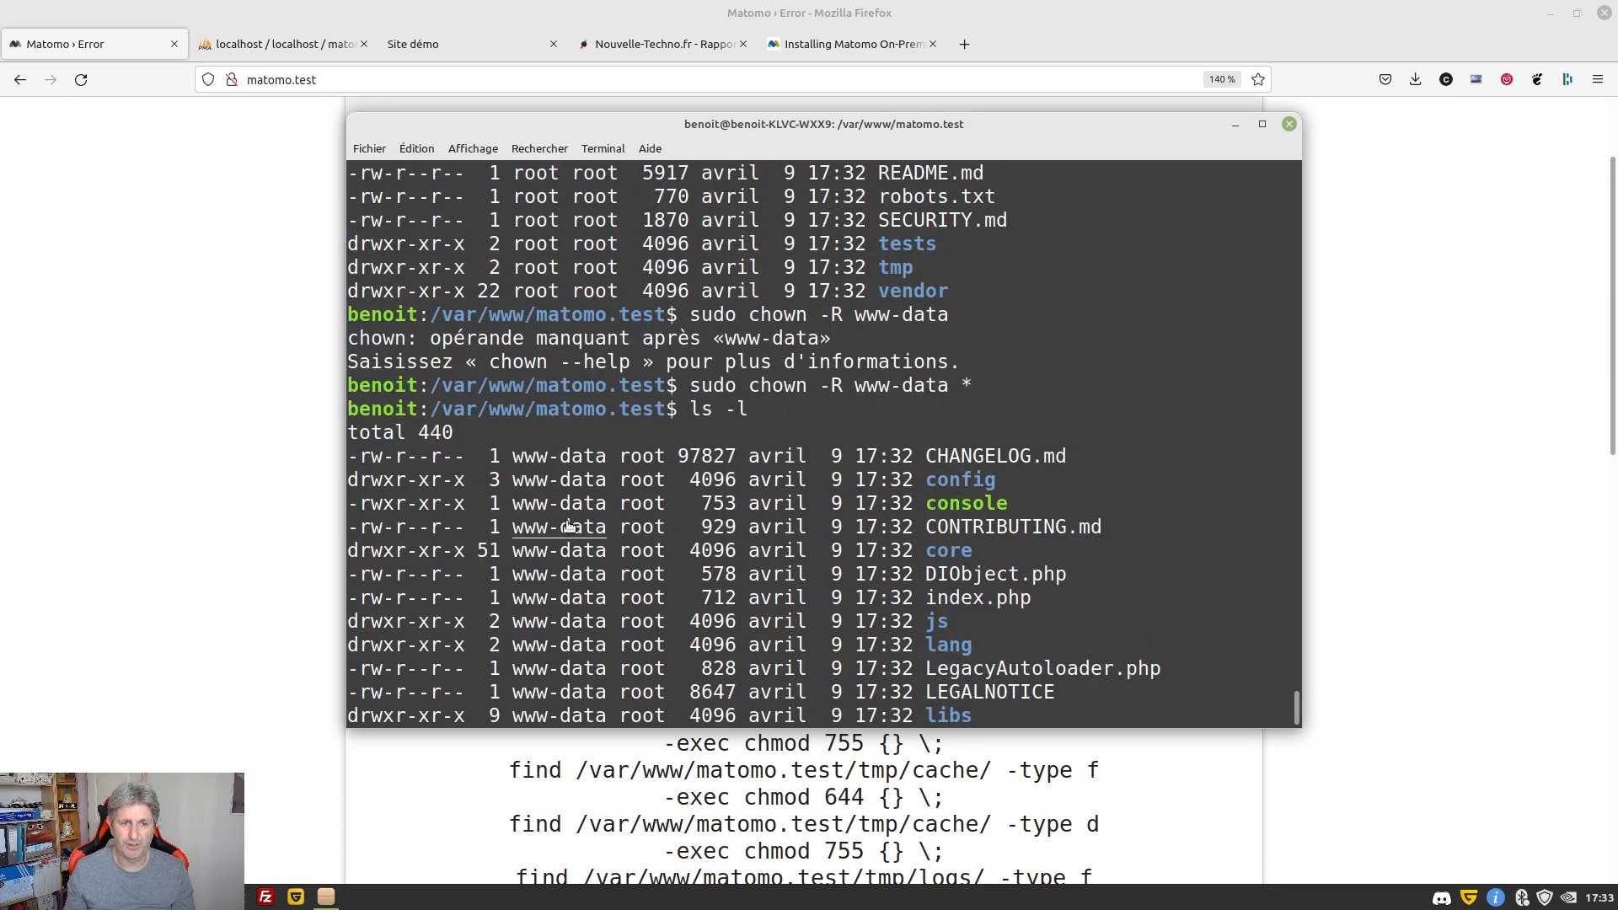
scroll(569, 524, down, 6)
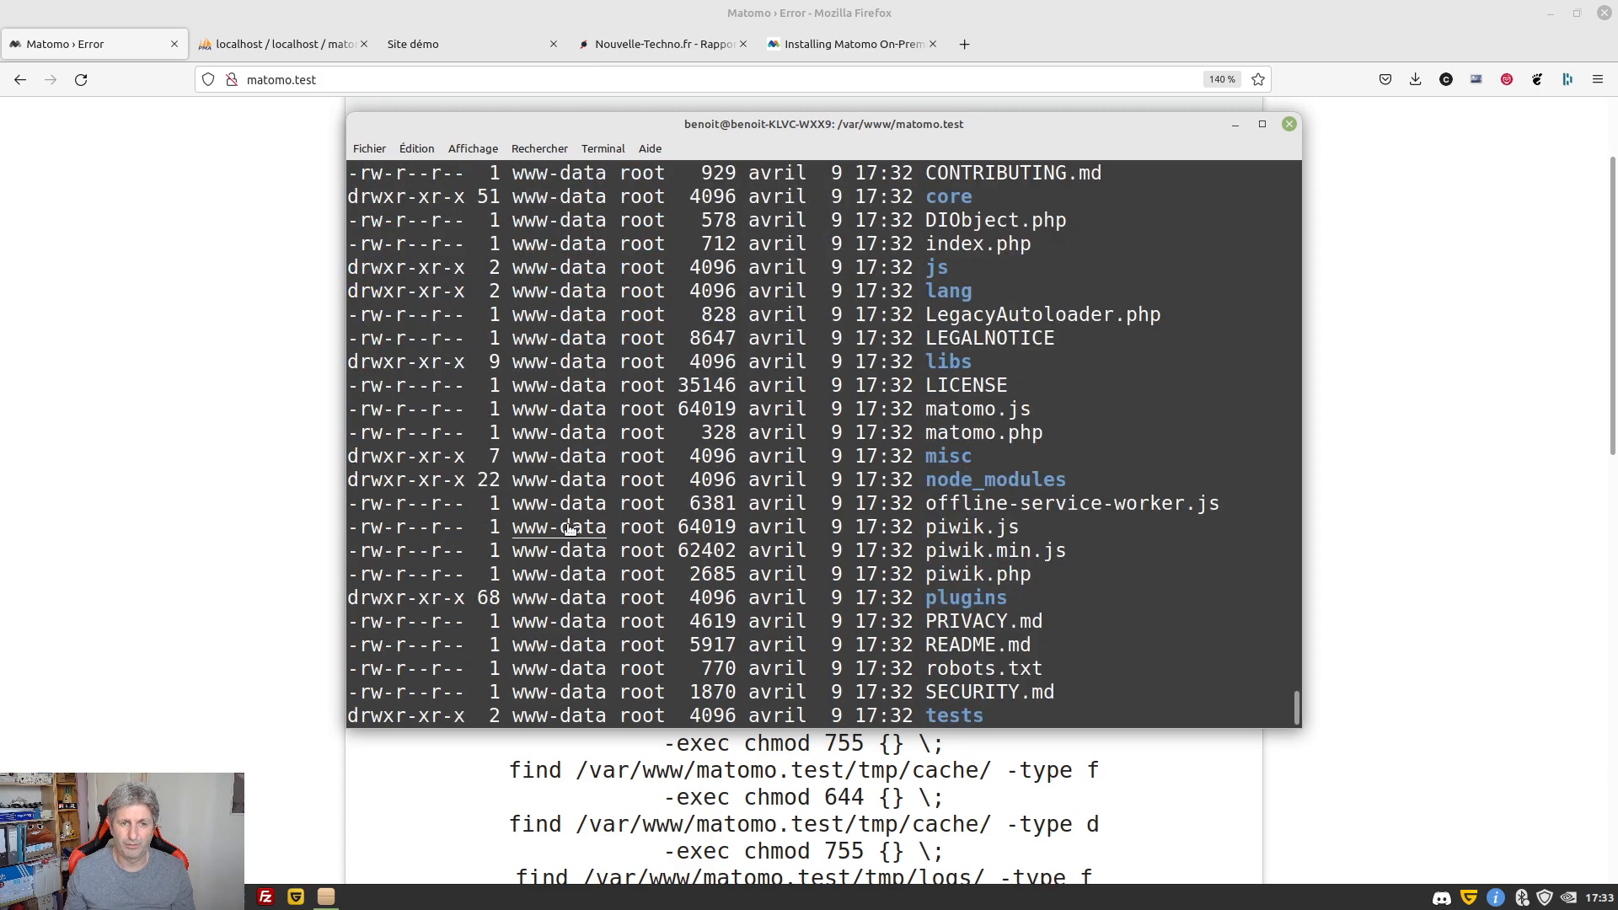
click(80, 80)
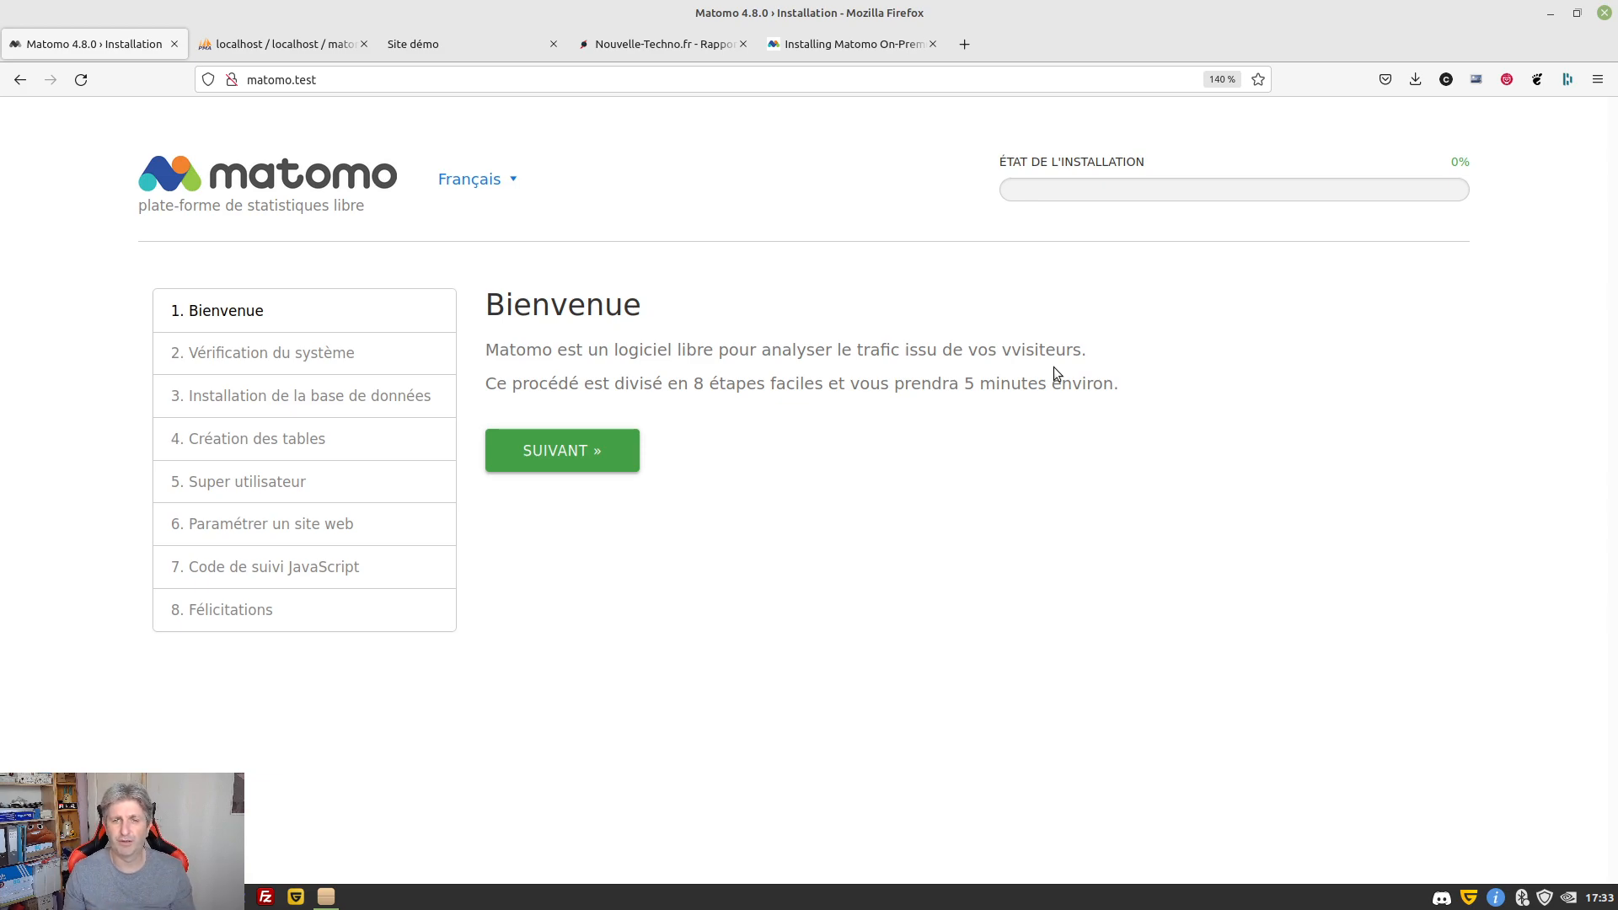
key(ctrl+plus)
key(ctrl+plus)
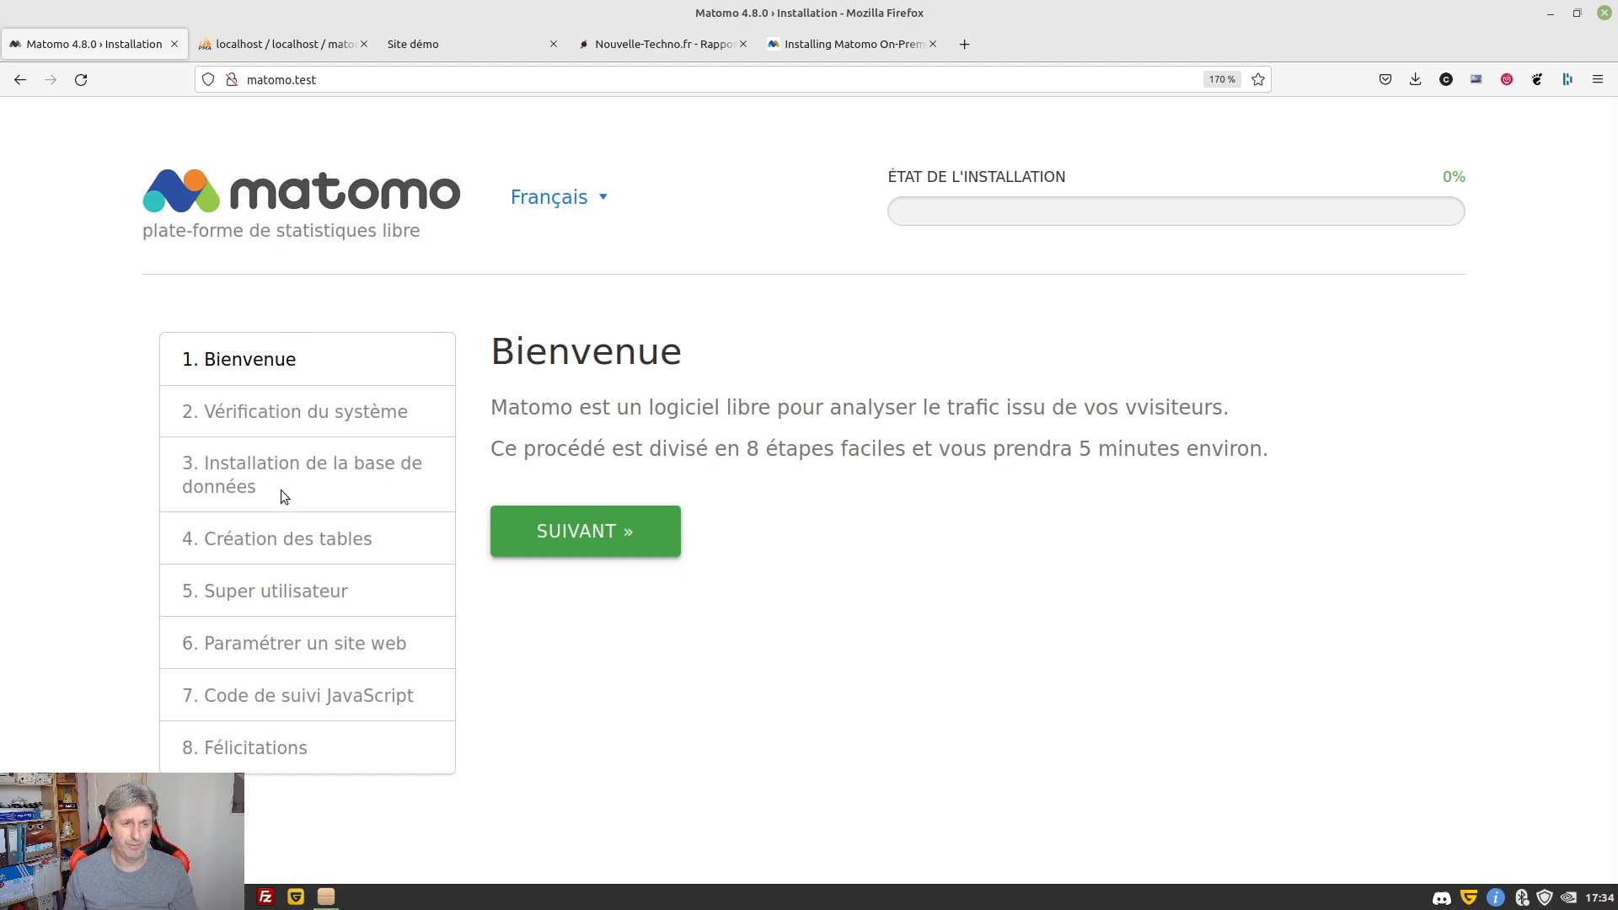
click(271, 41)
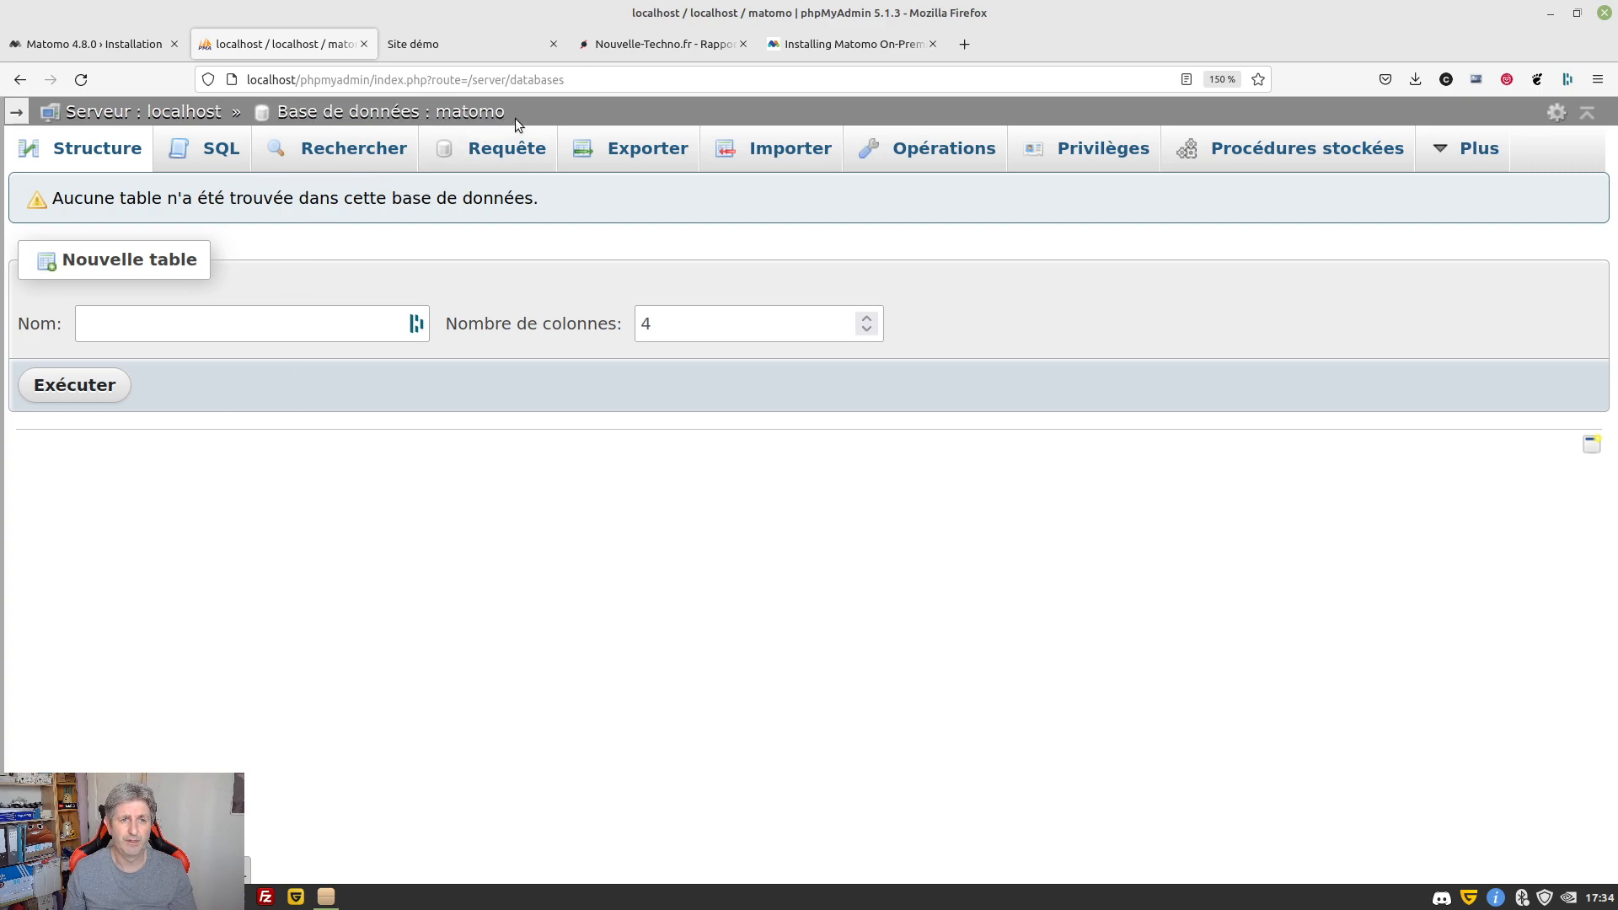
drag(508, 113, 431, 115)
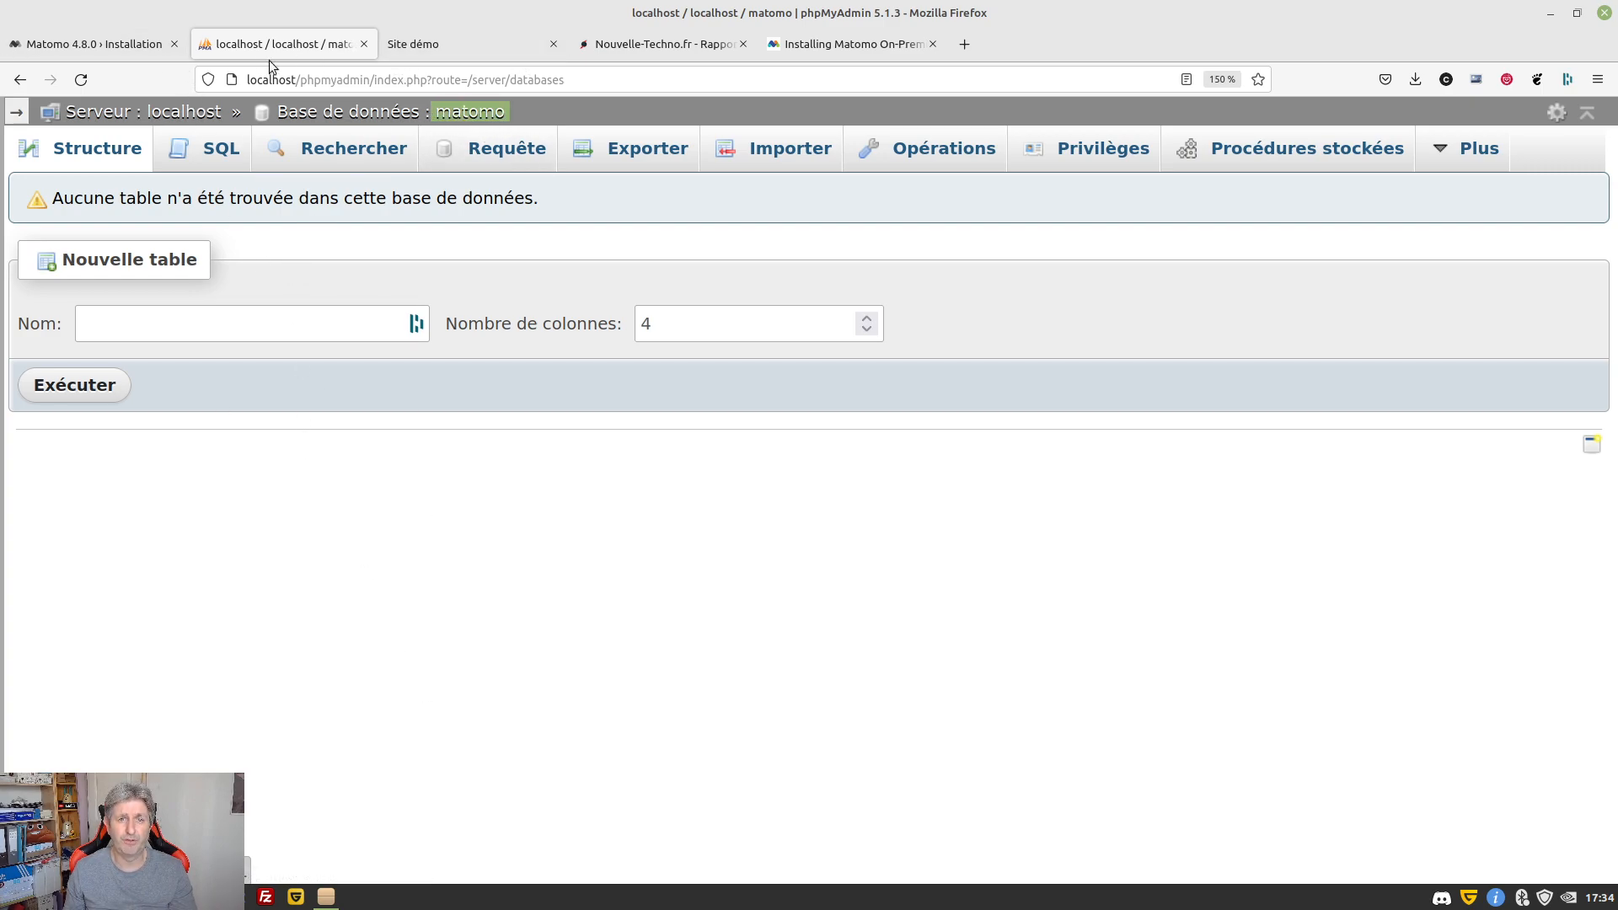
click(49, 44)
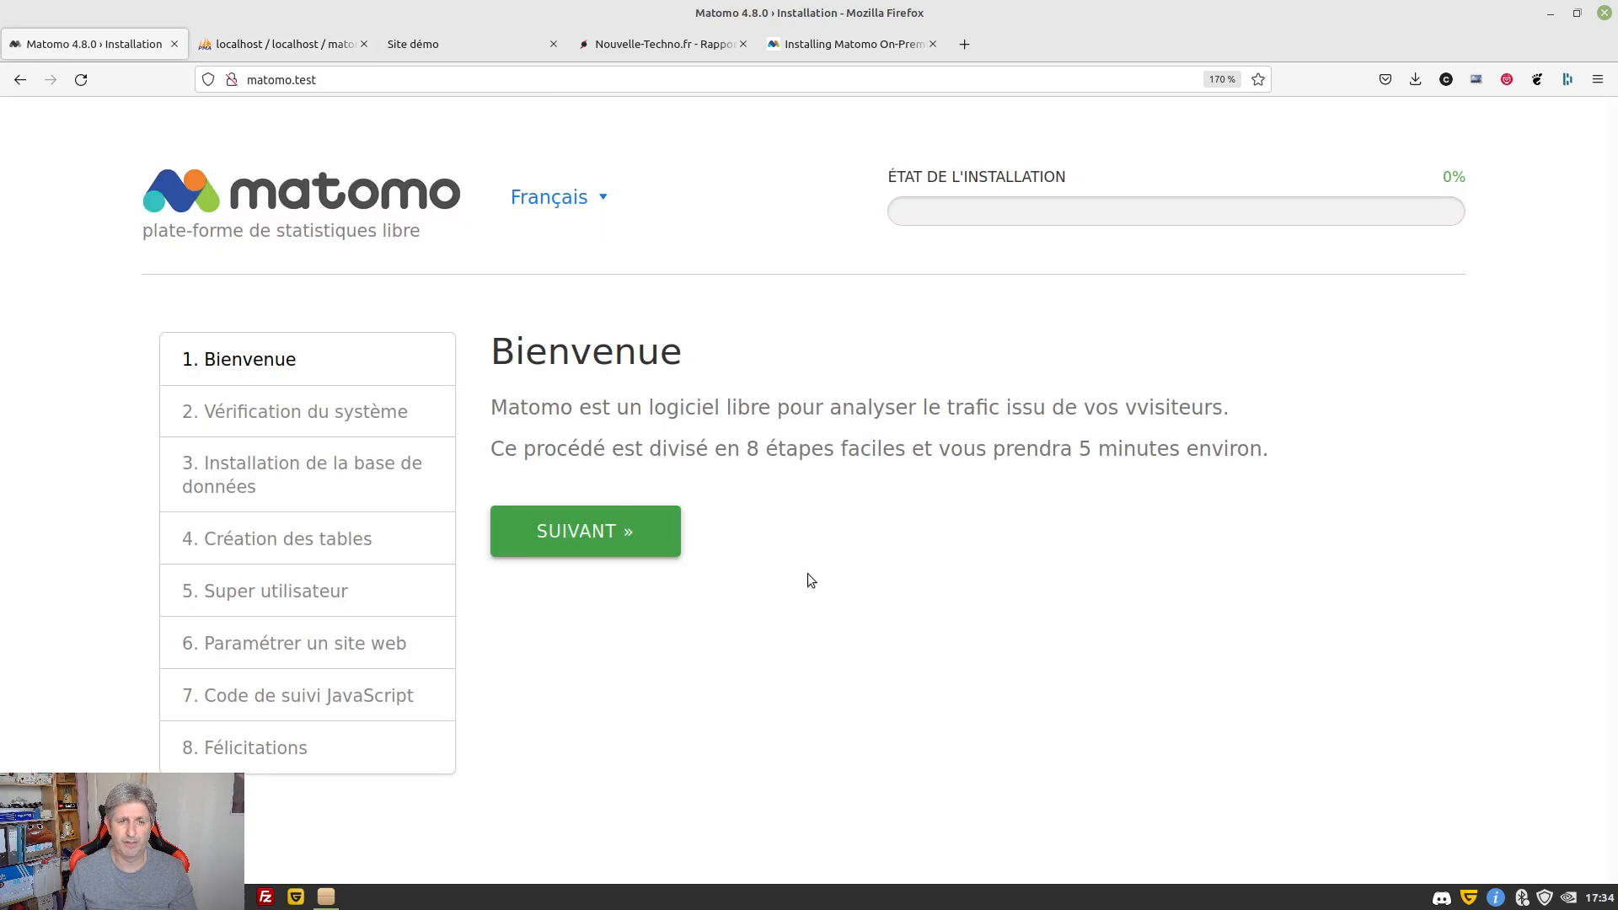
Move on to Vérification du système, review every check result, and continue to database setup
click(582, 536)
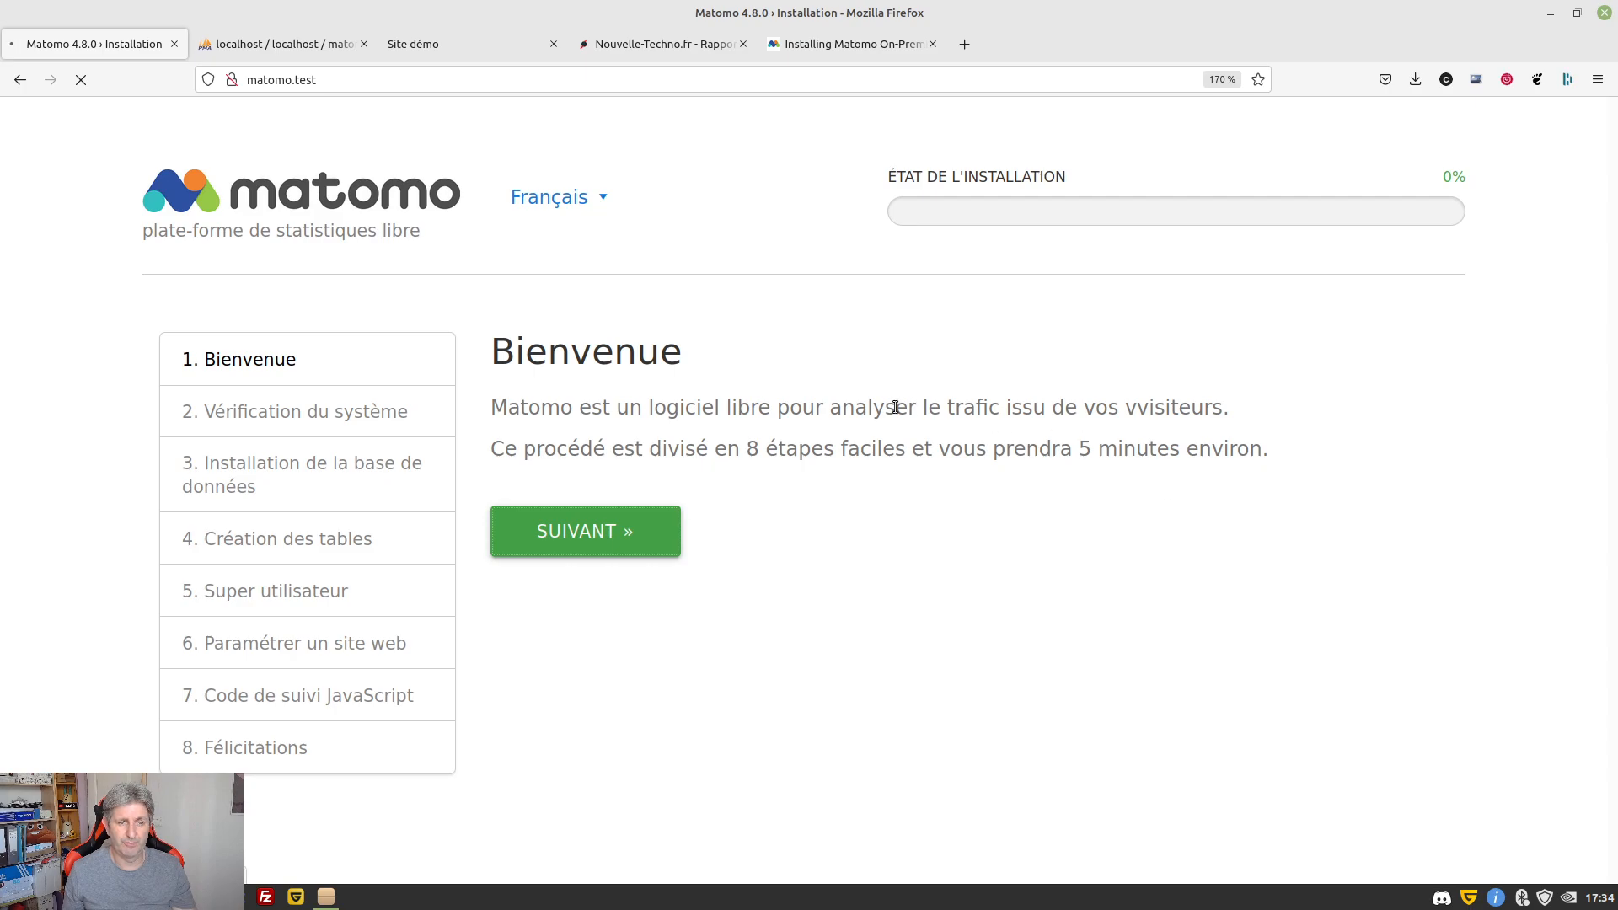
scroll(1206, 310, down, 2)
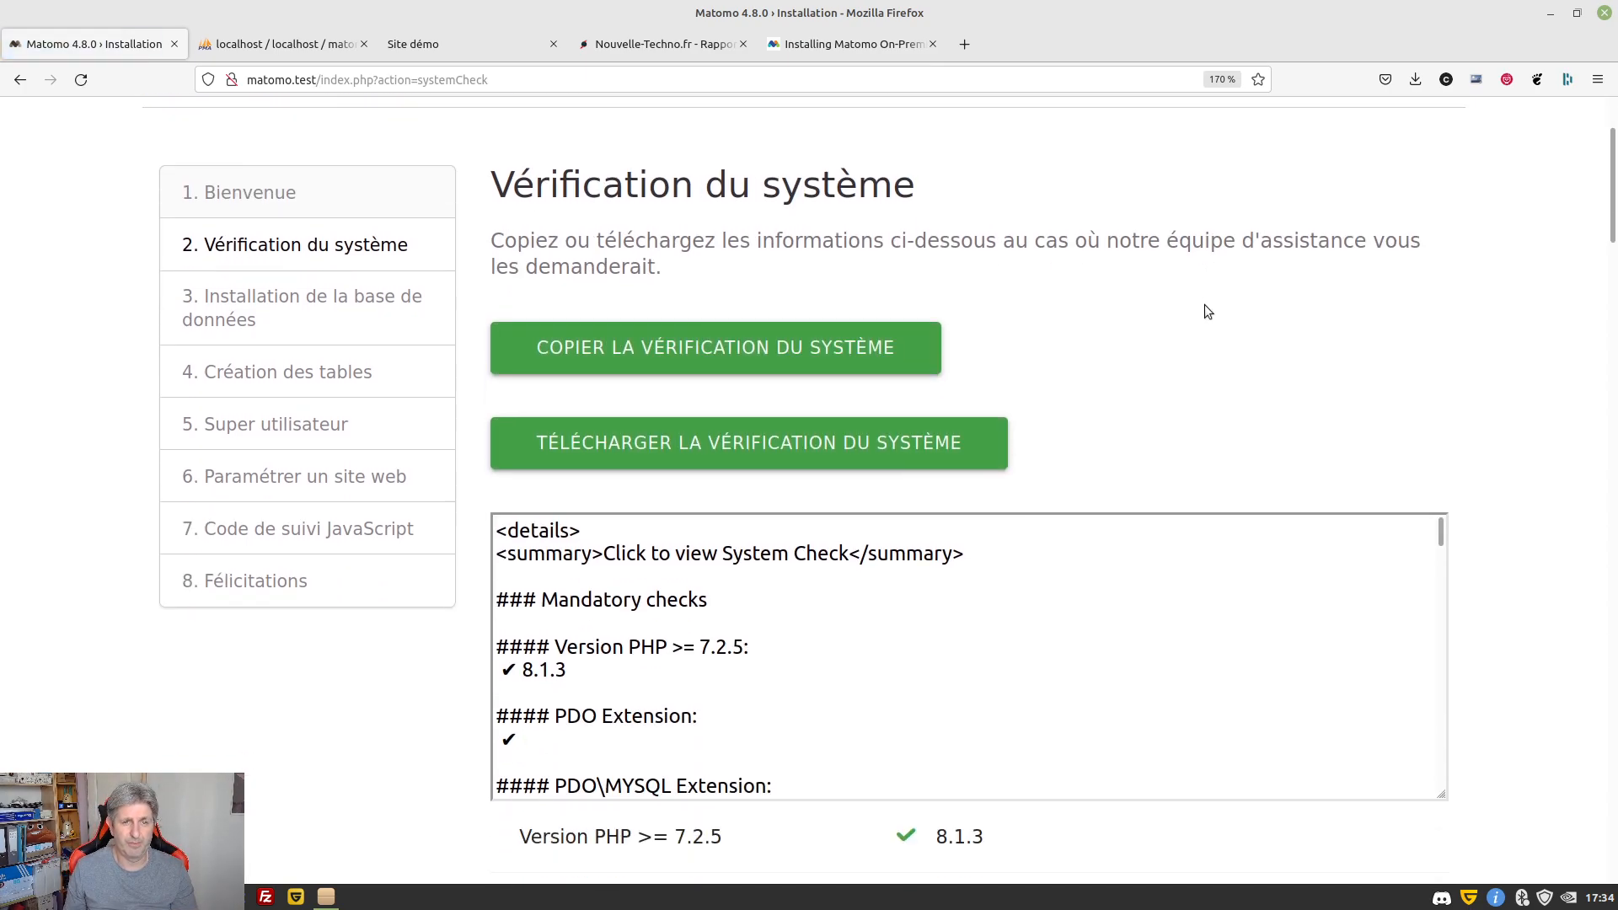
scroll(1203, 313, down, 2)
scroll(1209, 708, up, 2)
scroll(1249, 722, down, 8)
scroll(381, 690, down, 10)
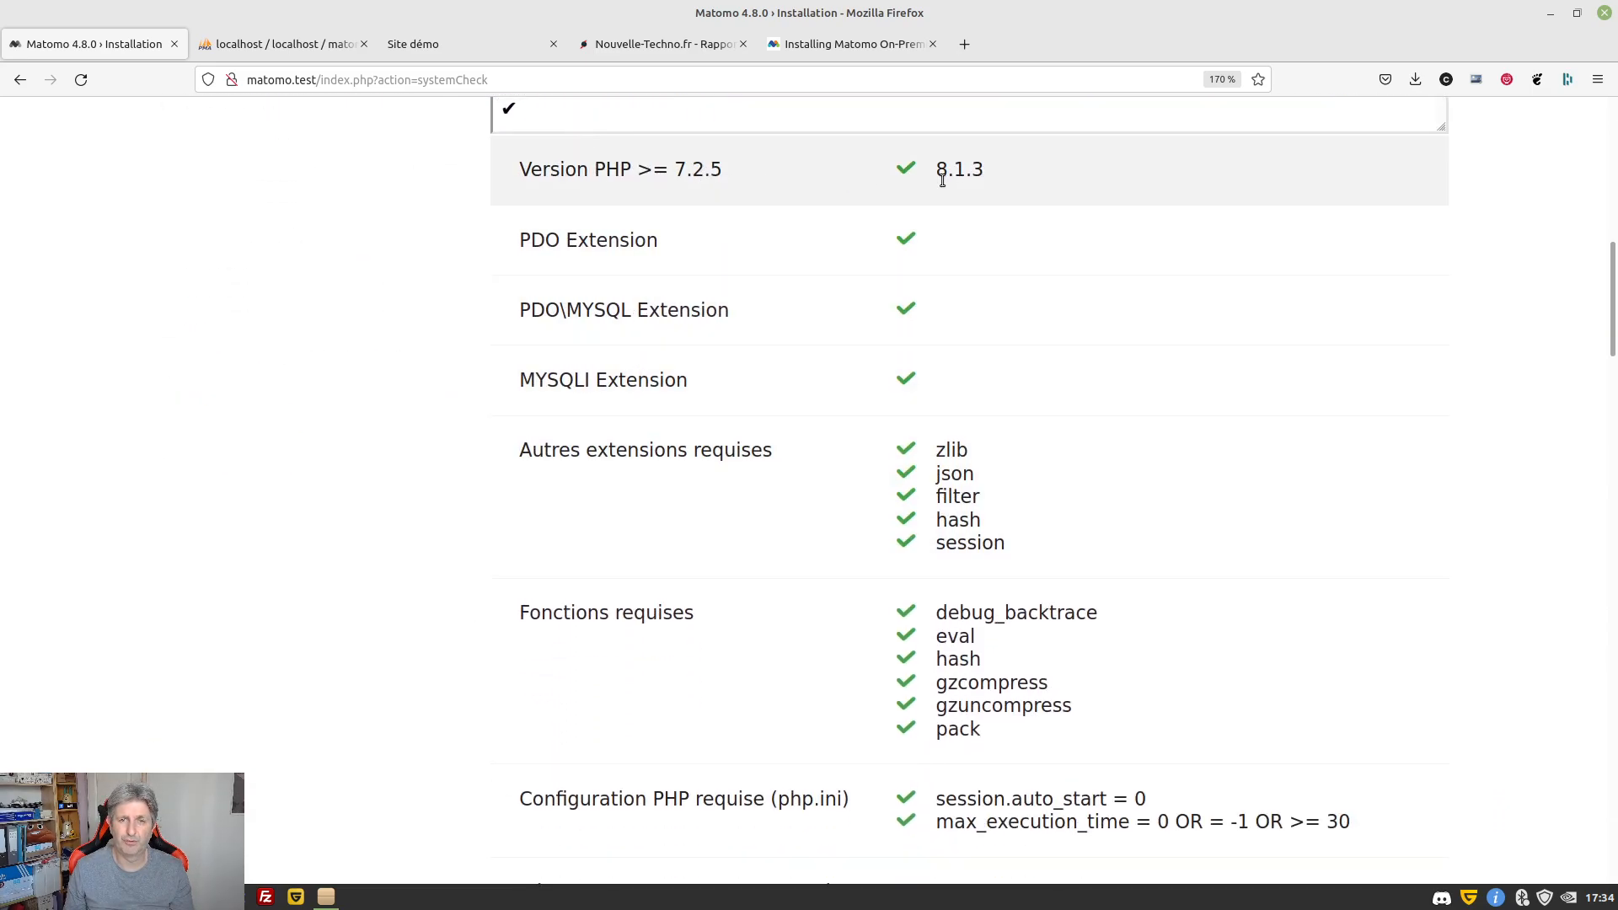
scroll(918, 304, down, 14)
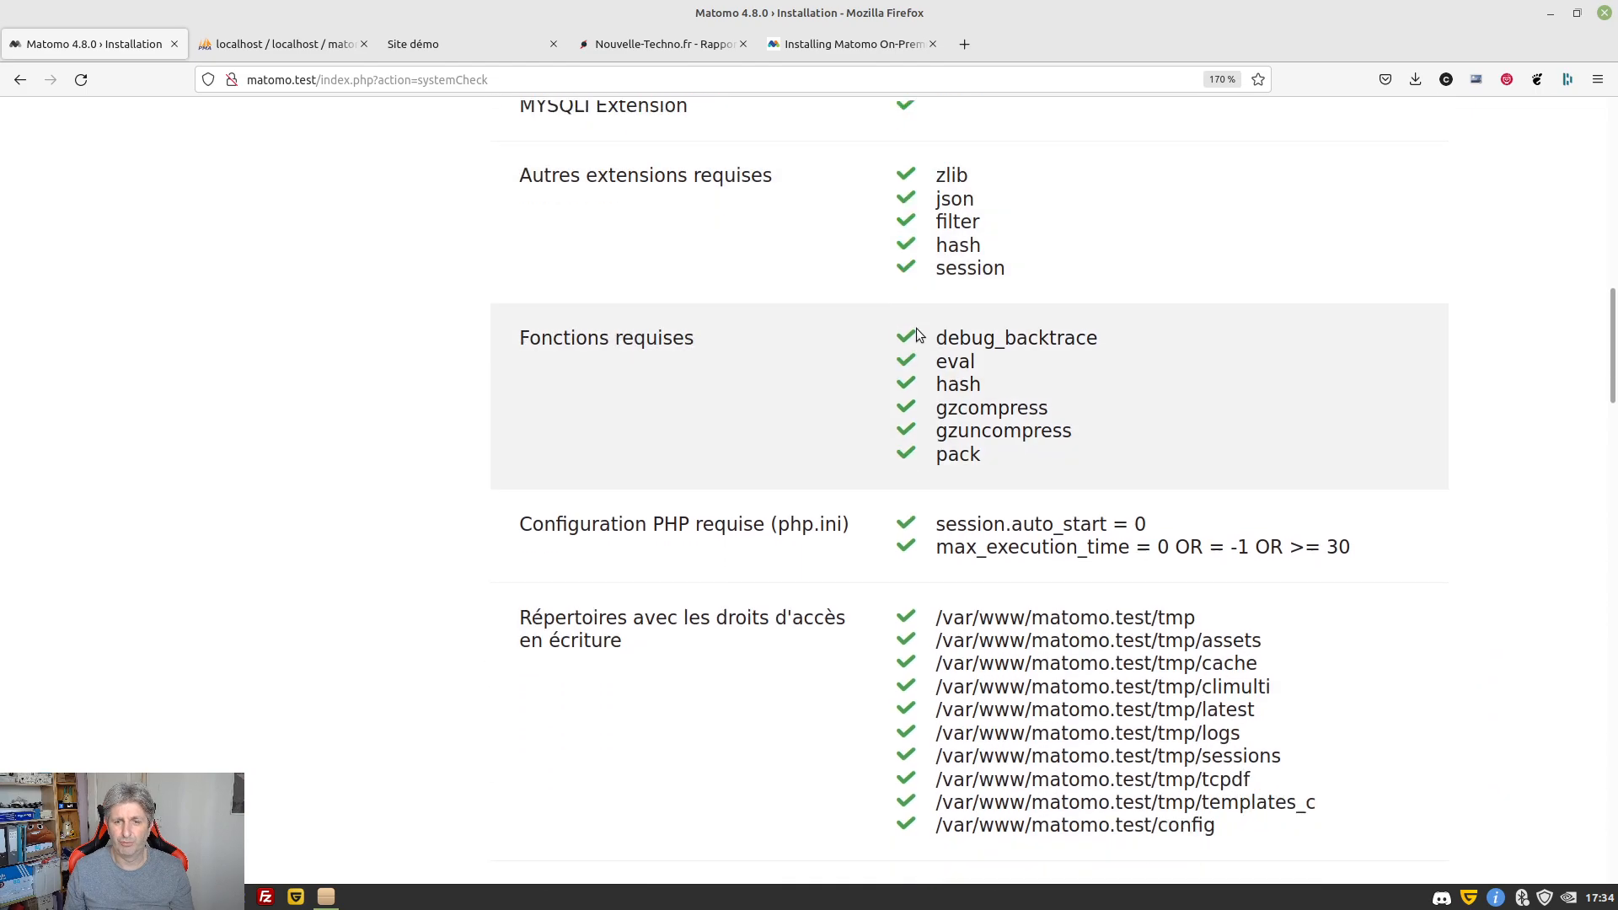
scroll(913, 422, down, 9)
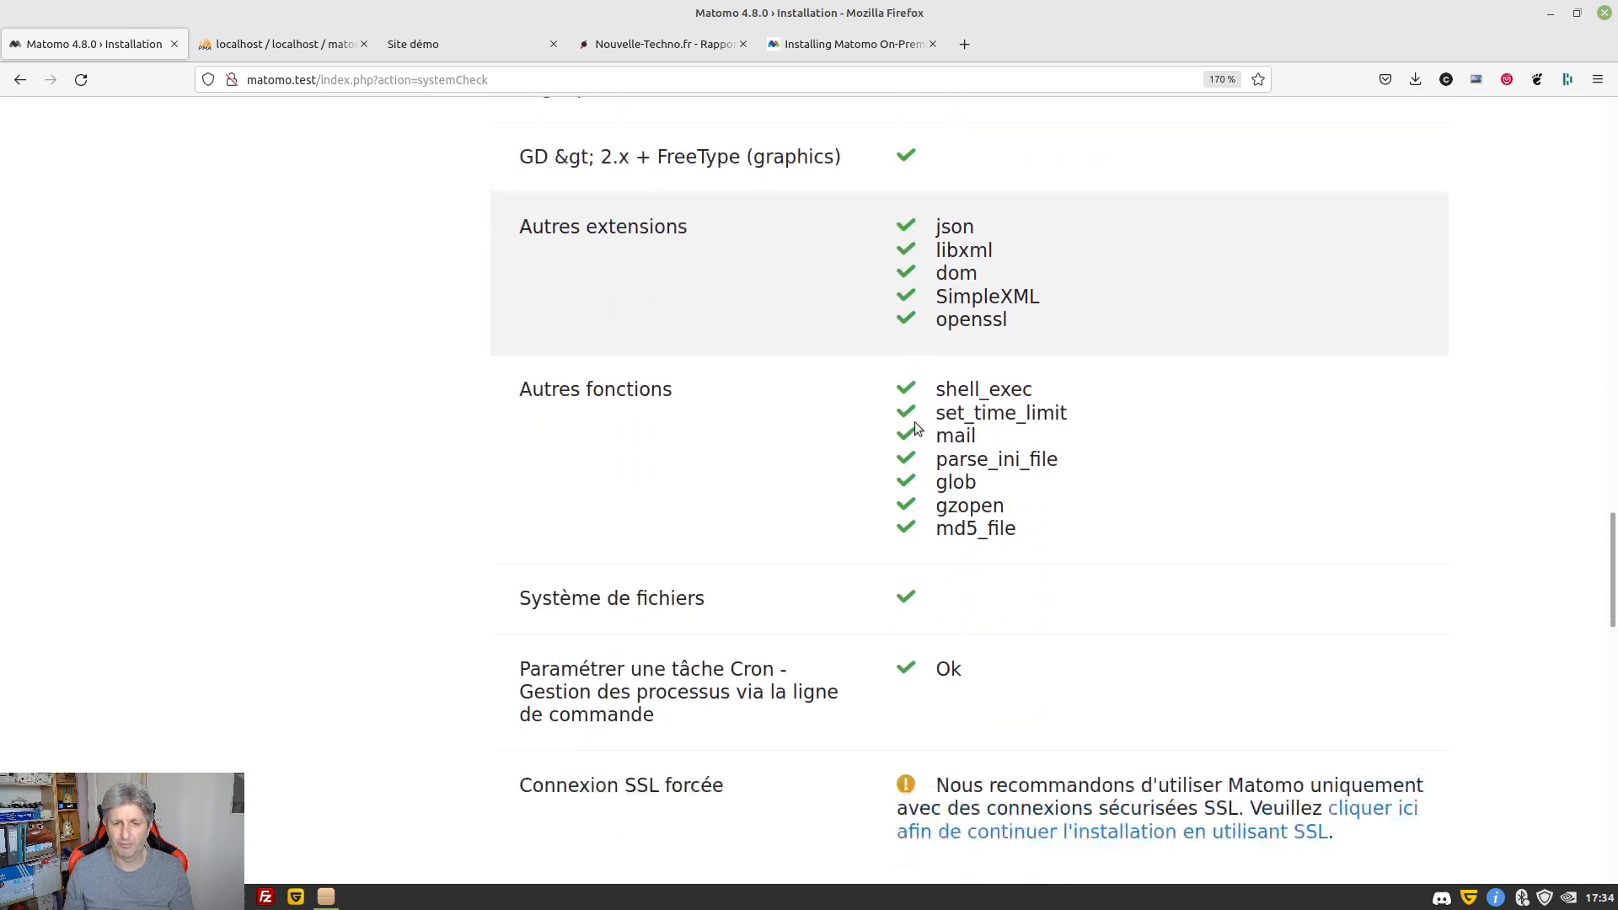
scroll(919, 438, up, 1)
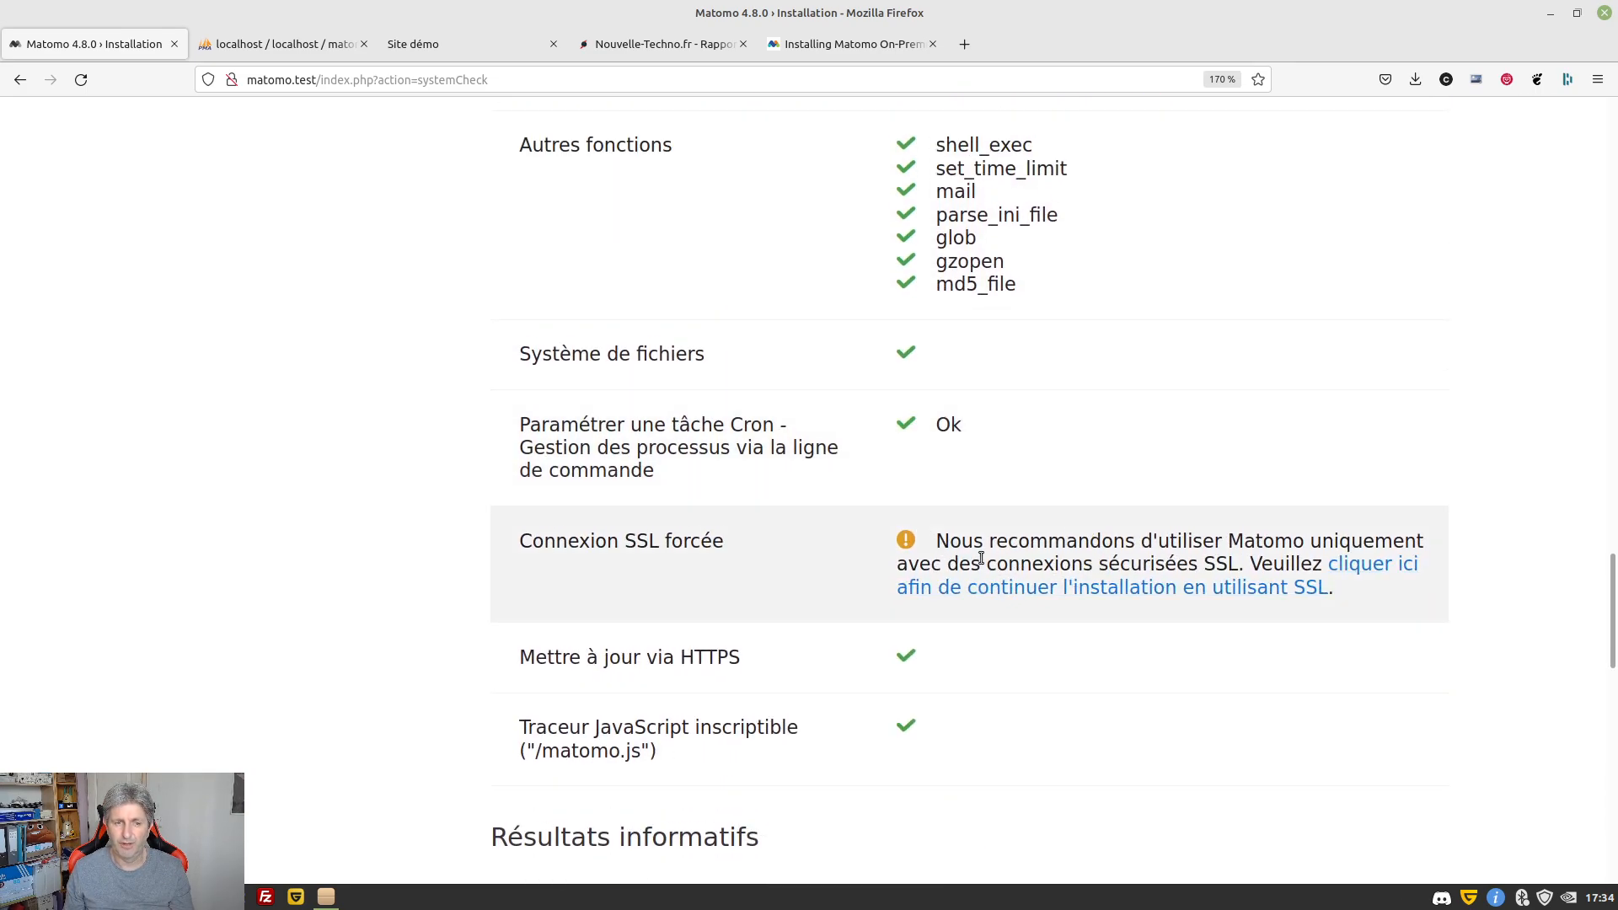
scroll(799, 345, down, 3)
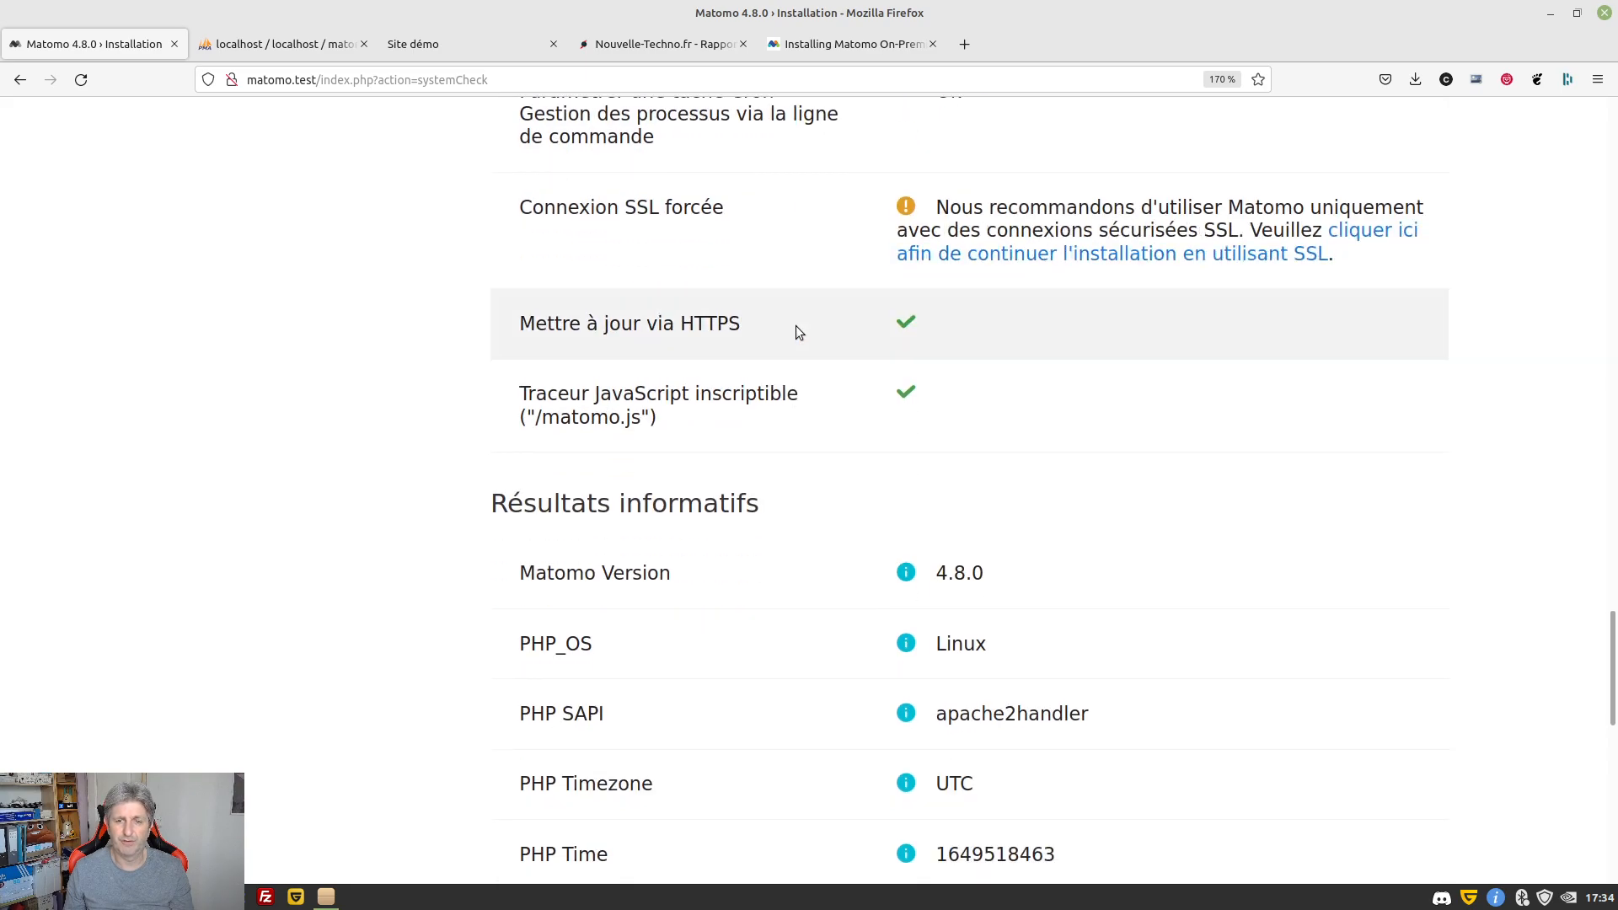
scroll(796, 387, down, 2)
scroll(801, 447, down, 3)
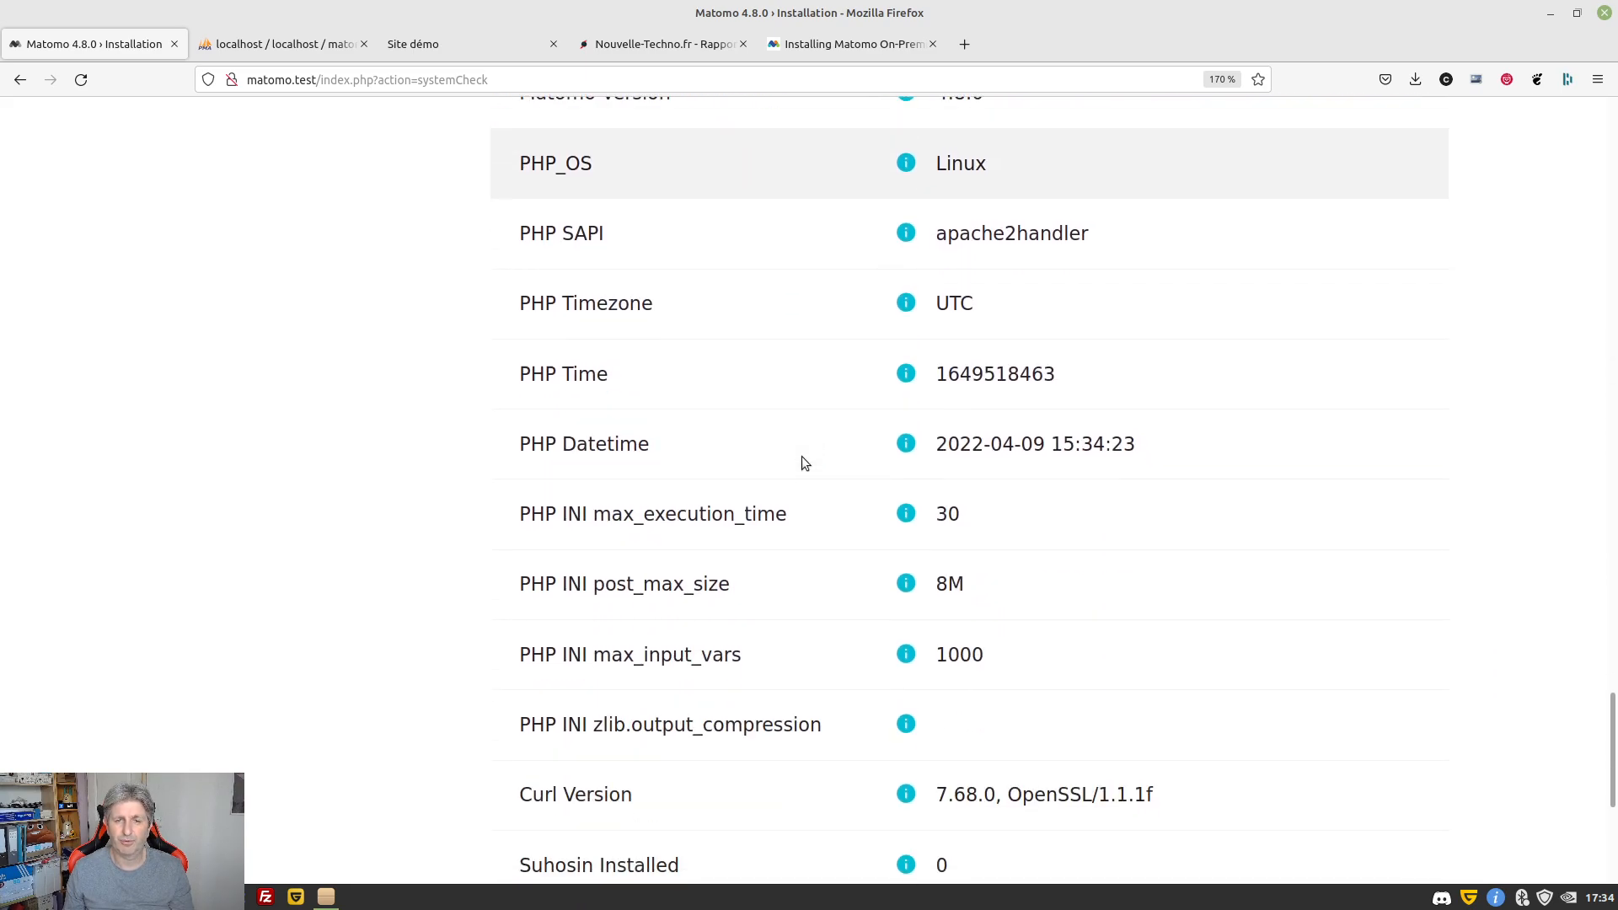
scroll(802, 468, down, 3)
scroll(802, 469, down, 1)
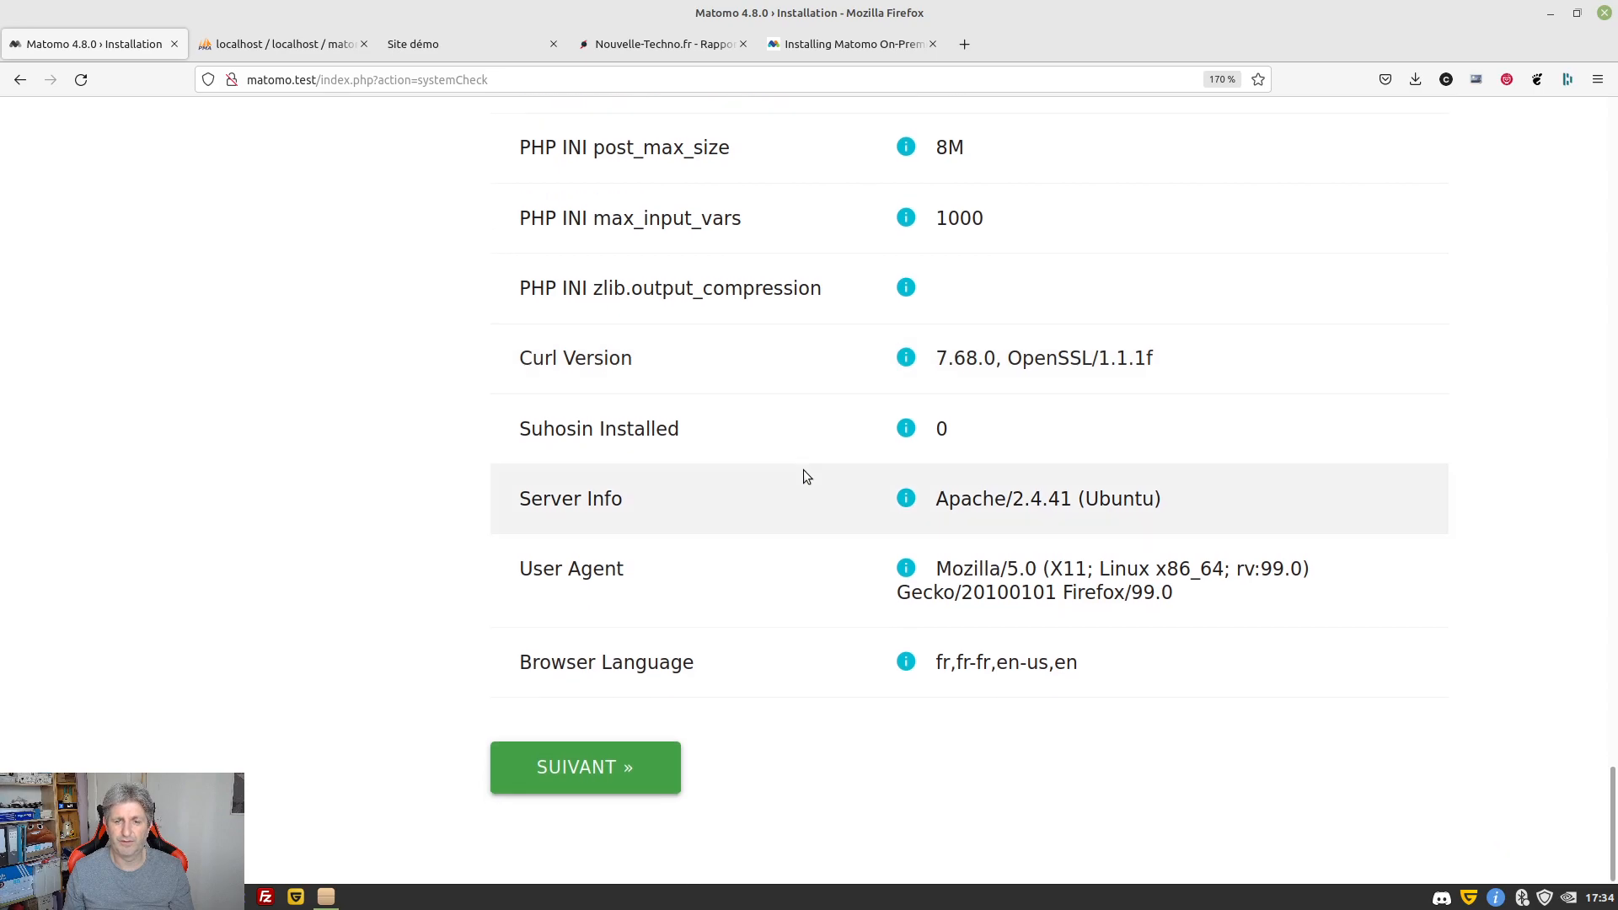
click(589, 774)
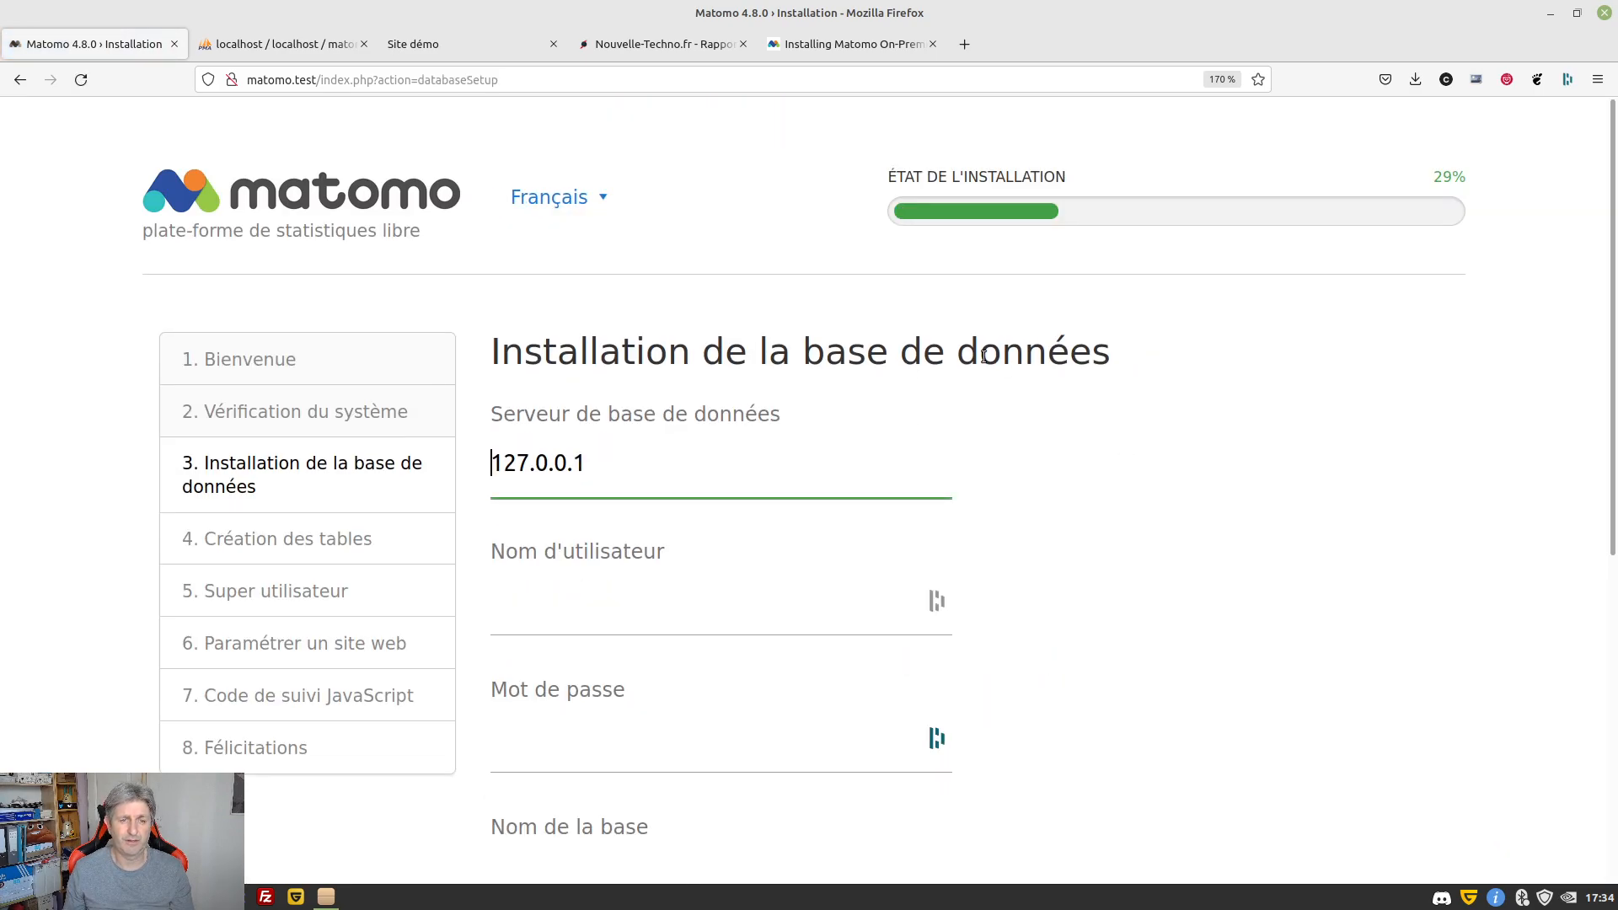
Enter database user root and database name matomo, then submit to create the tables
scroll(1063, 524, down, 3)
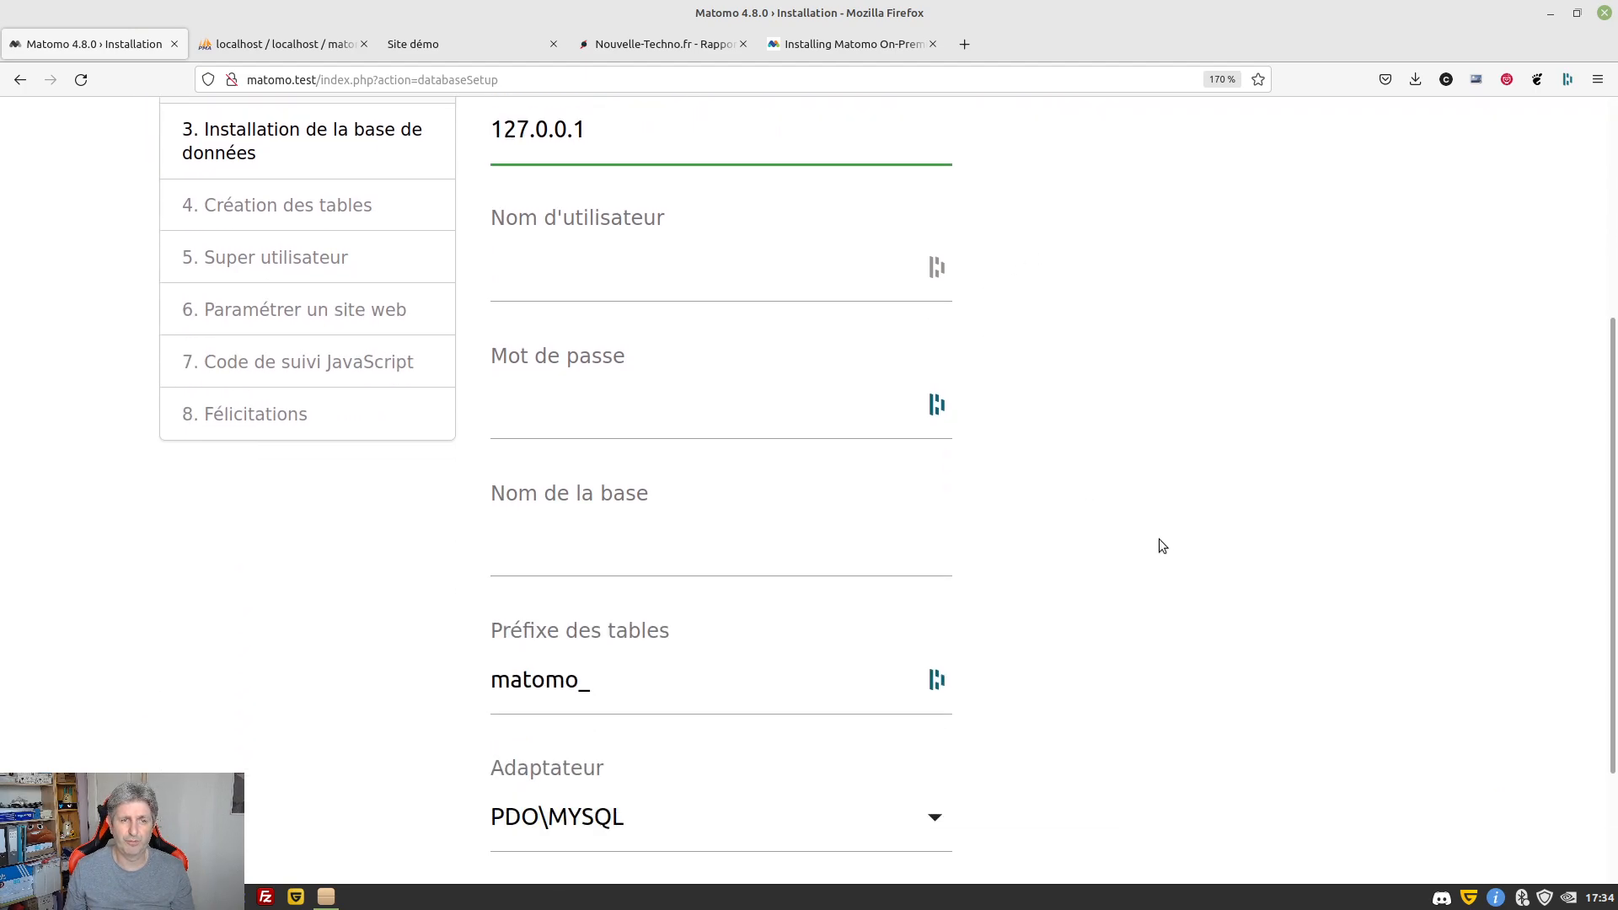
click(612, 289)
text(root)
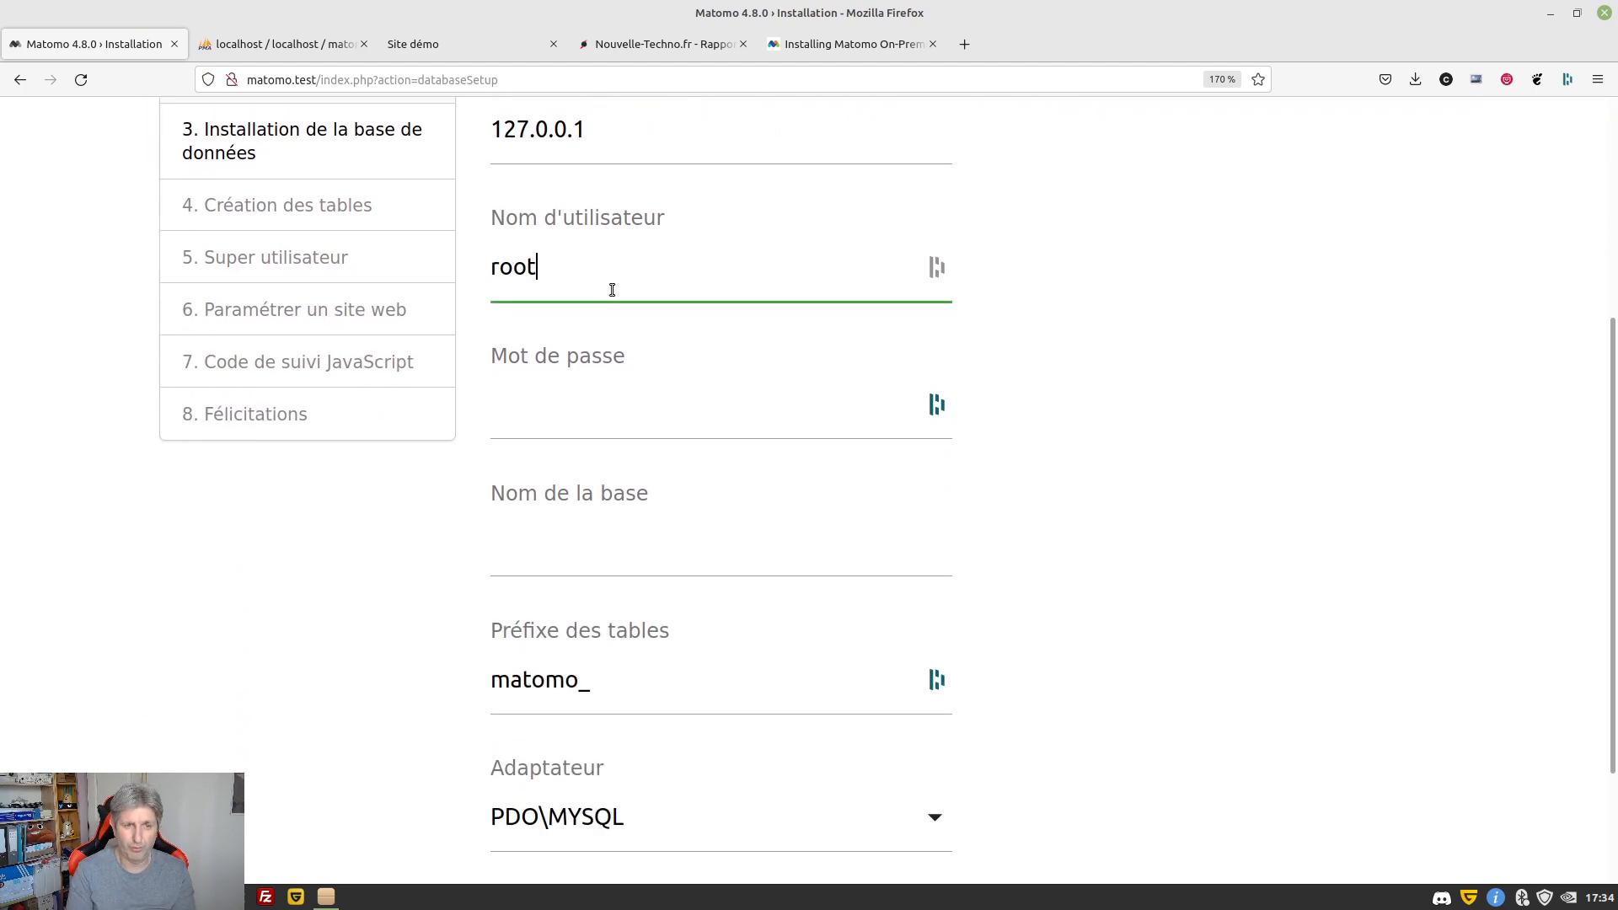
key(Tab)
key(Tab)
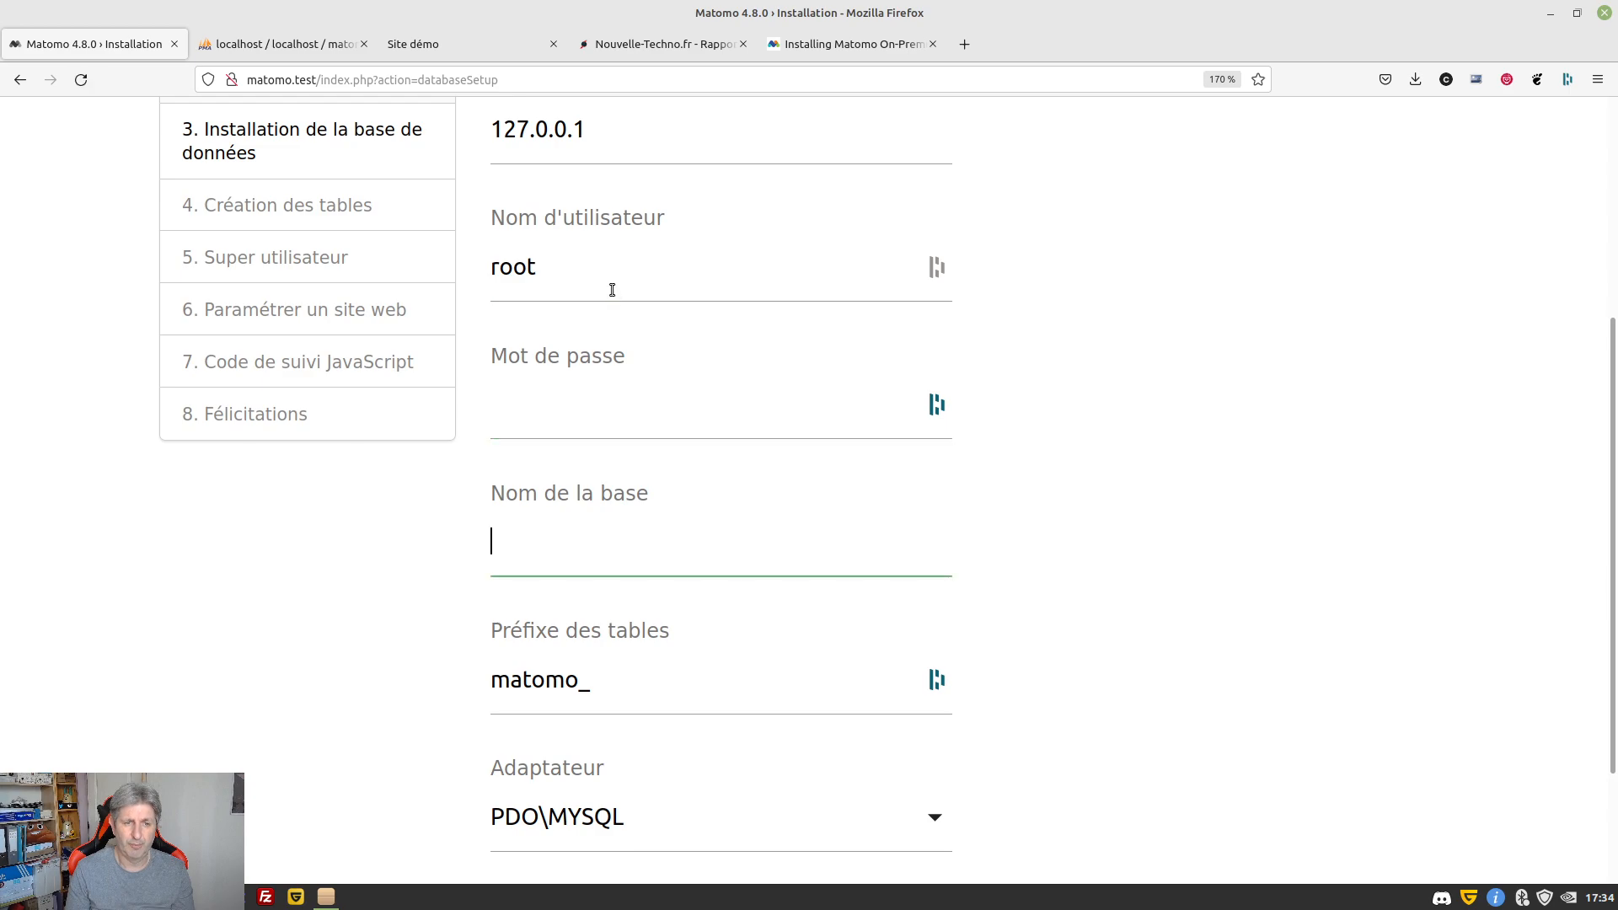
text(matomo)
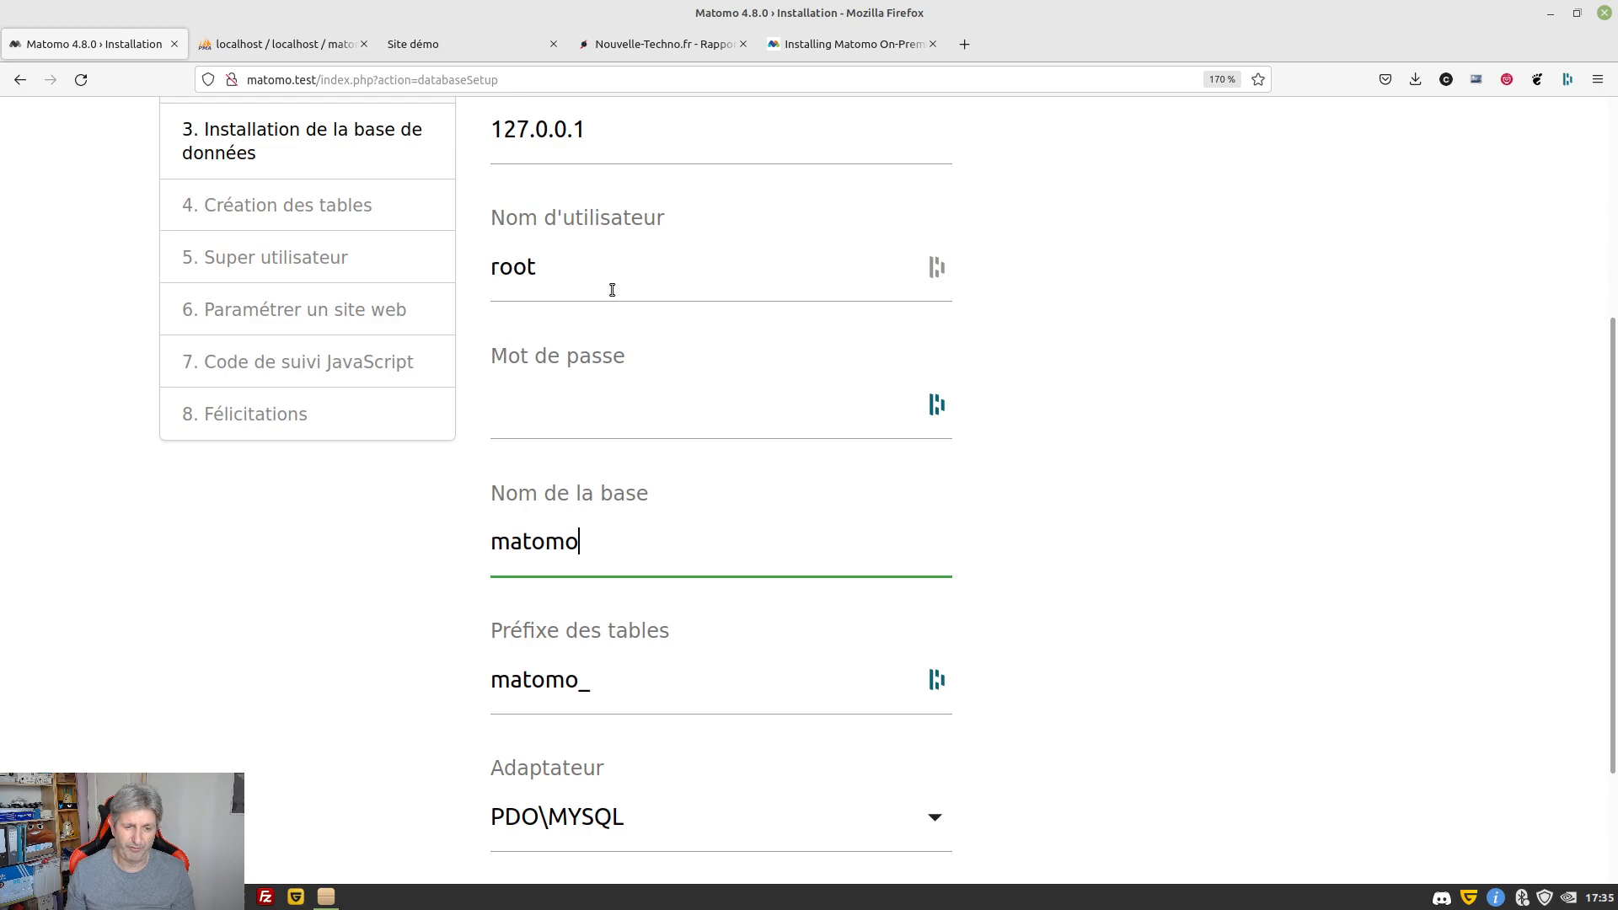
scroll(649, 596, down, 2)
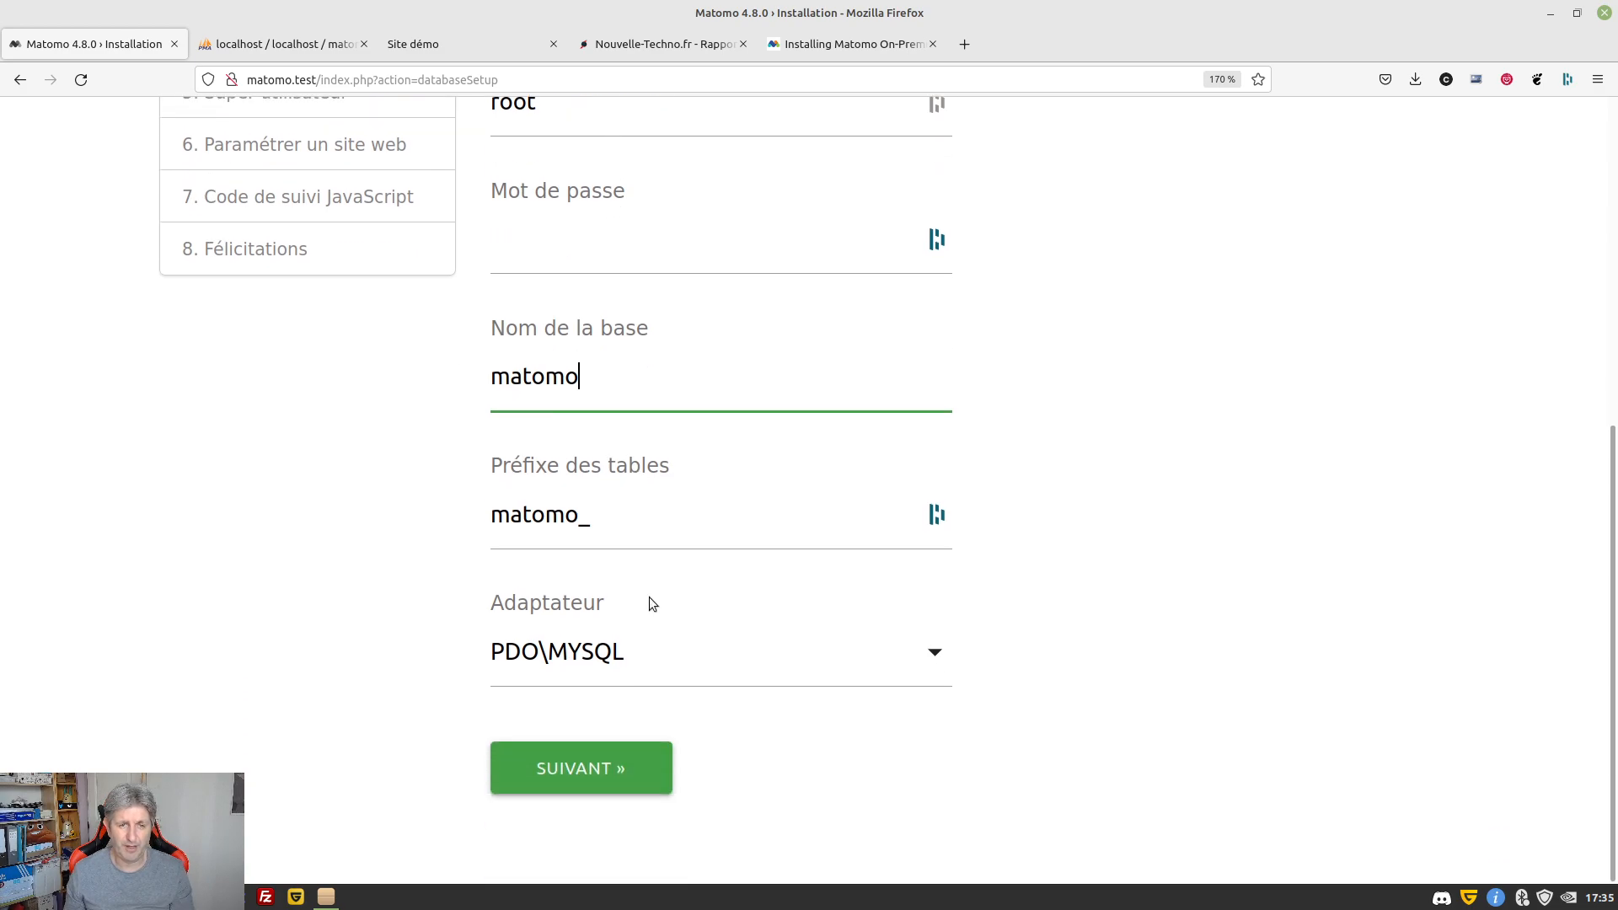
click(571, 770)
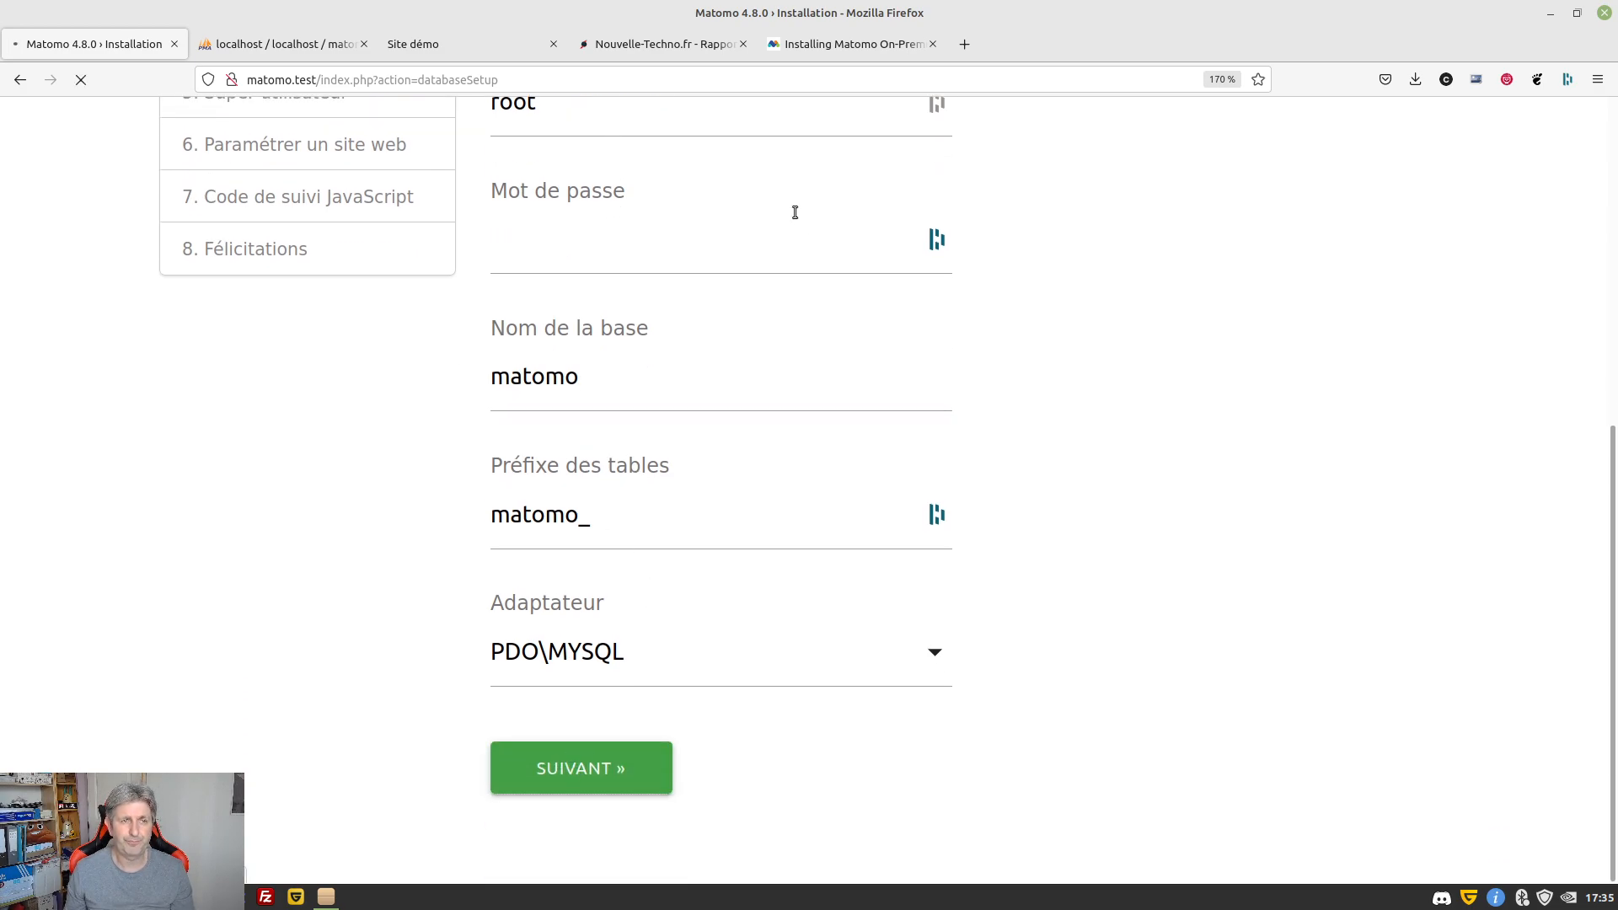
Verify in phpMyAdmin that the matomo database holds matomo_ tables, then continue Matomo to Super utilisateur
click(220, 42)
click(82, 80)
scroll(155, 376, down, 4)
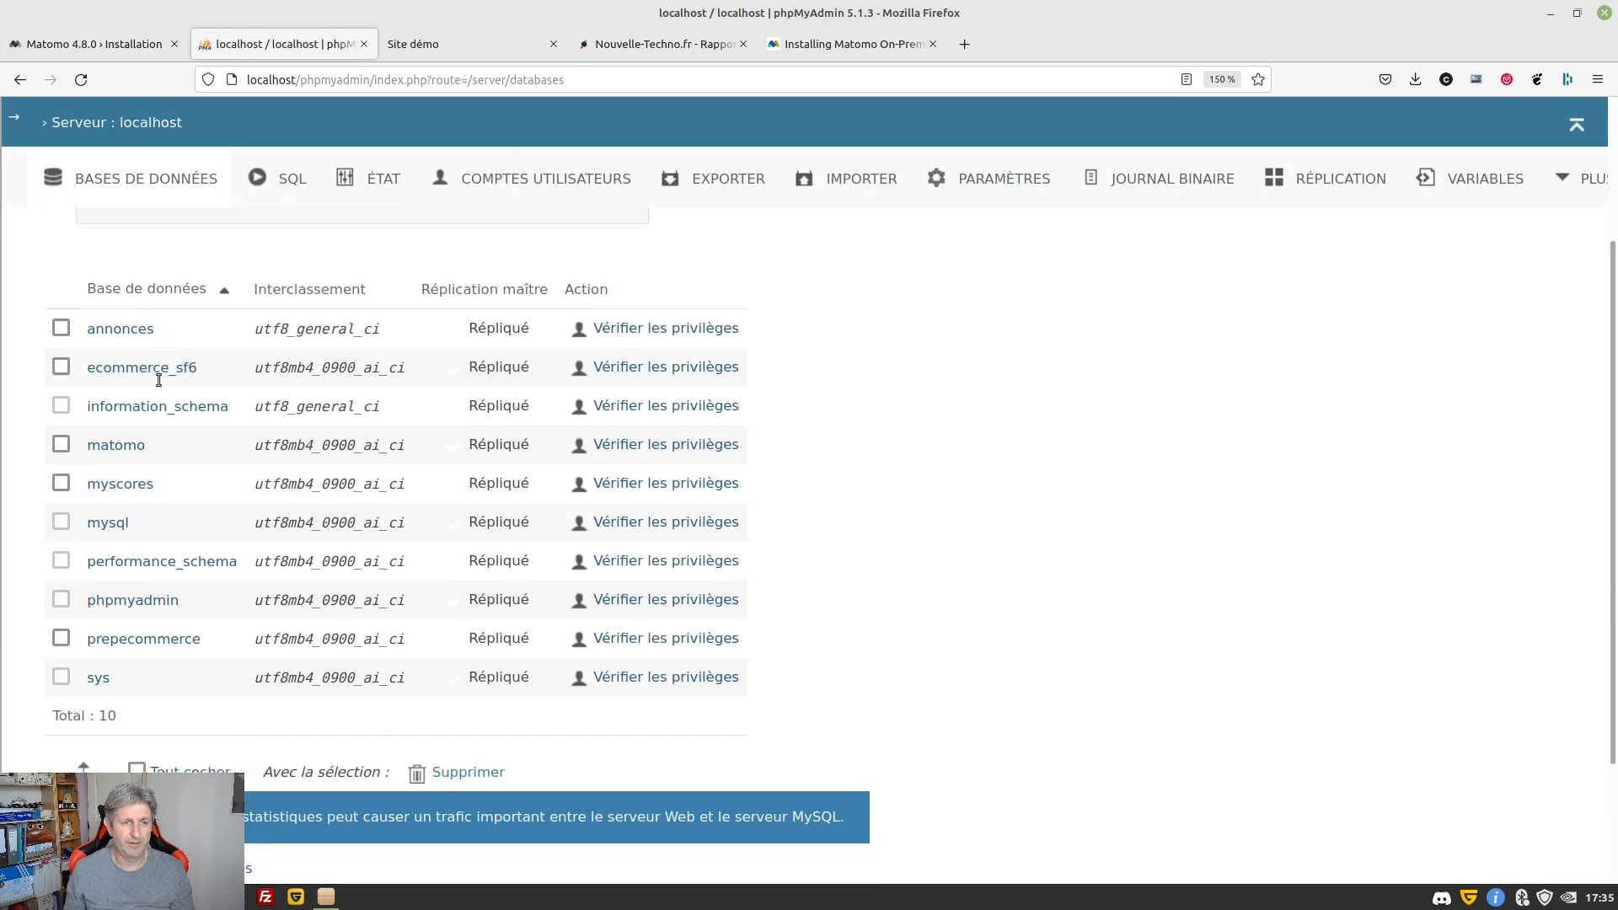
click(117, 288)
scroll(236, 477, down, 2)
scroll(236, 477, down, 5)
scroll(236, 477, up, 7)
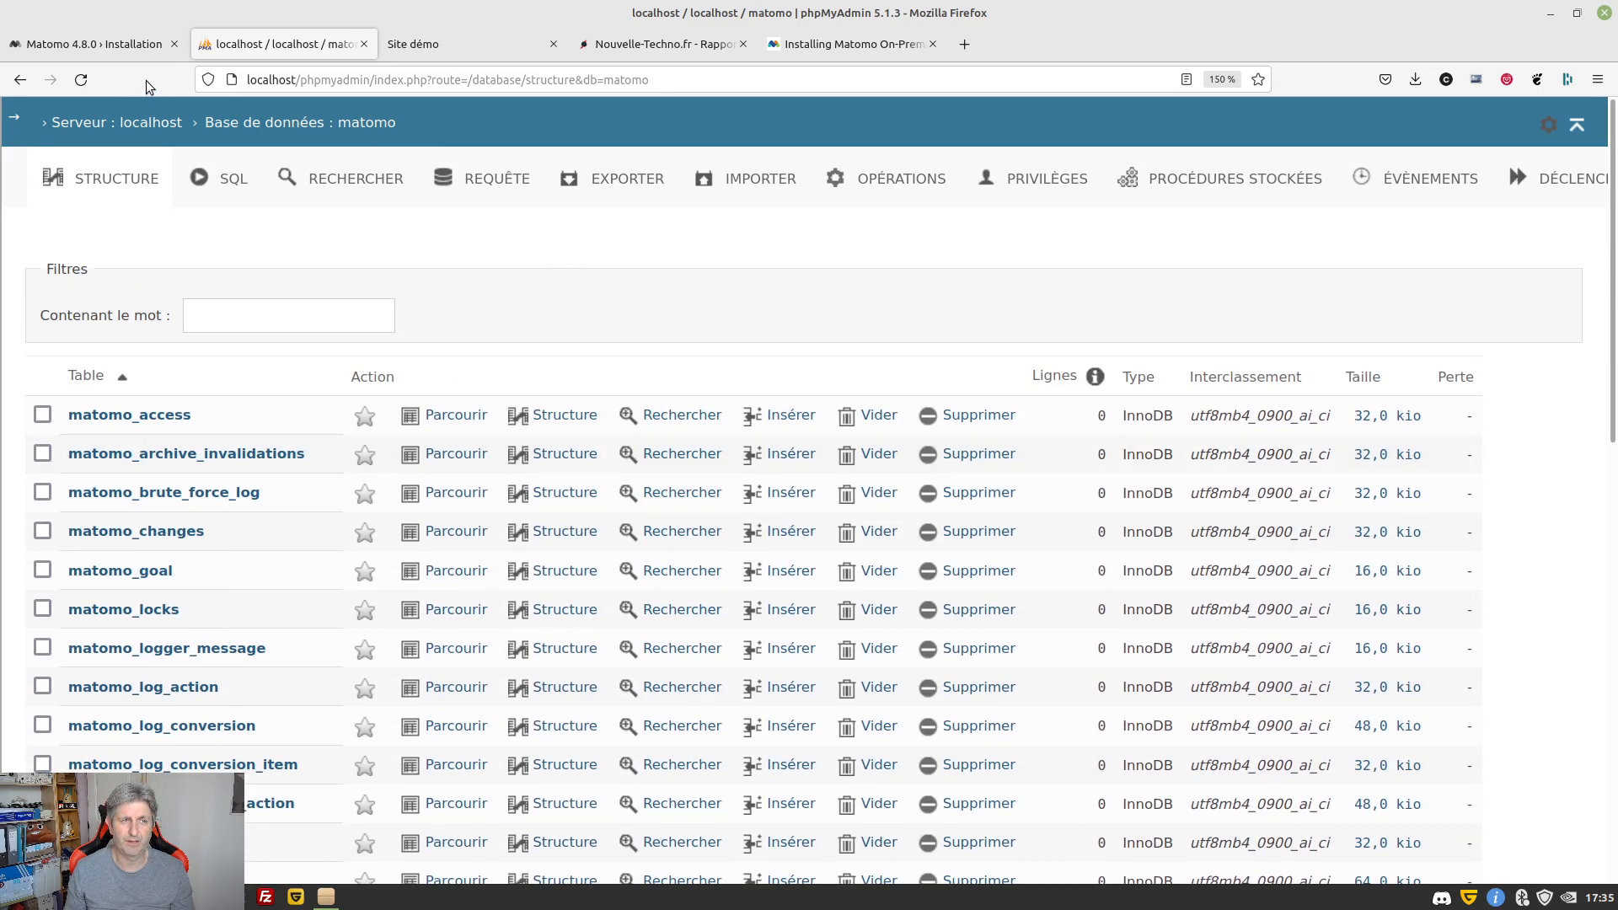
click(89, 47)
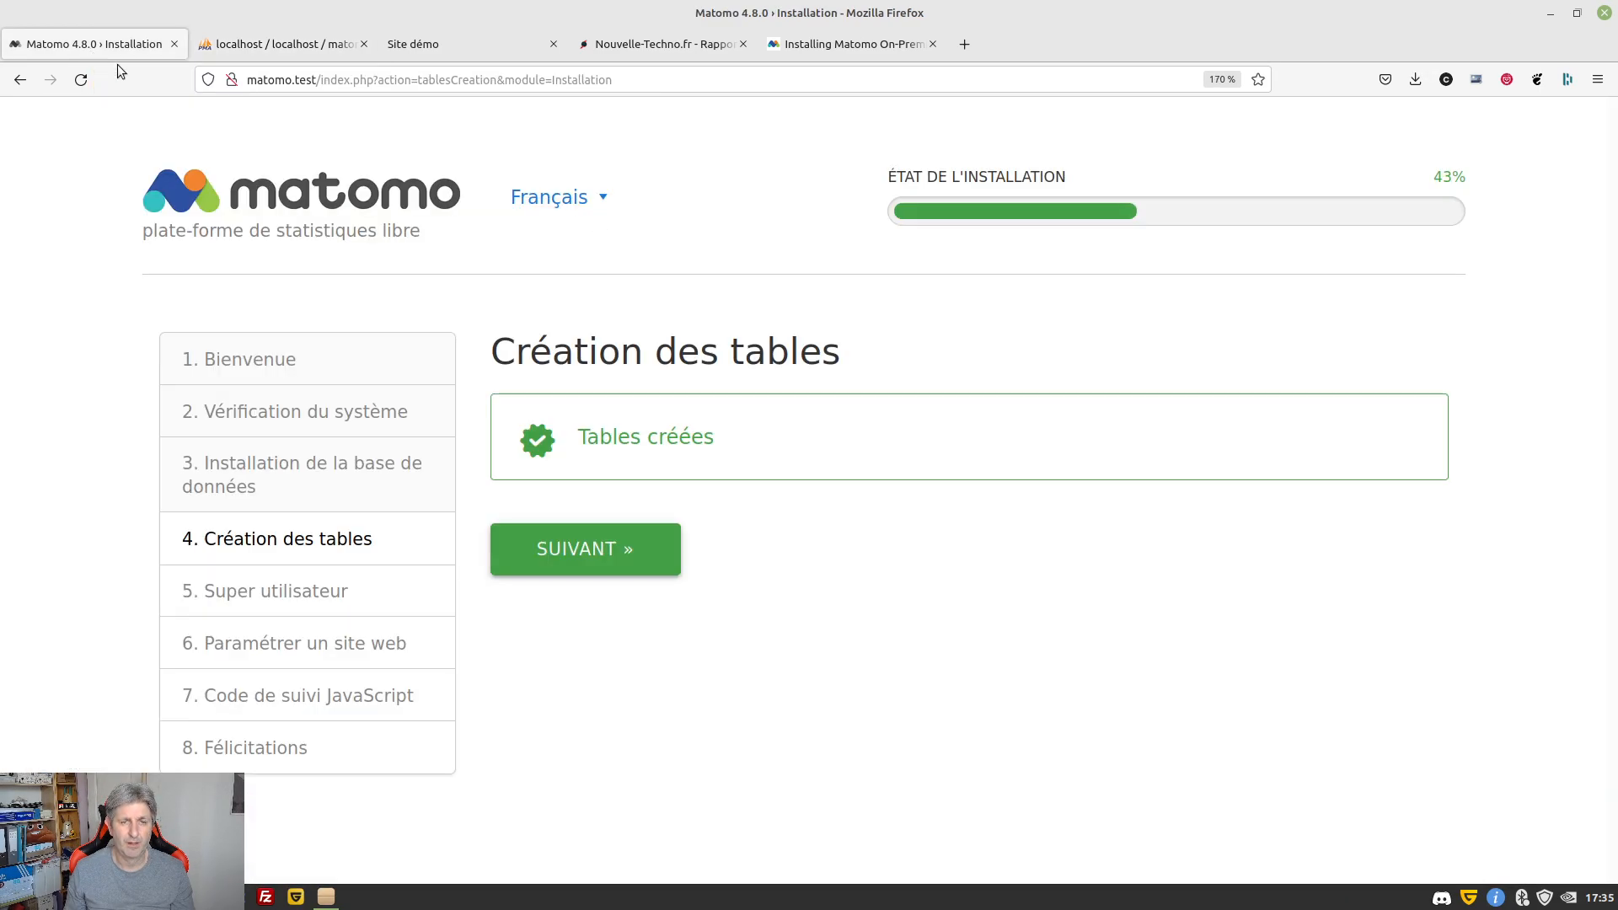
click(542, 567)
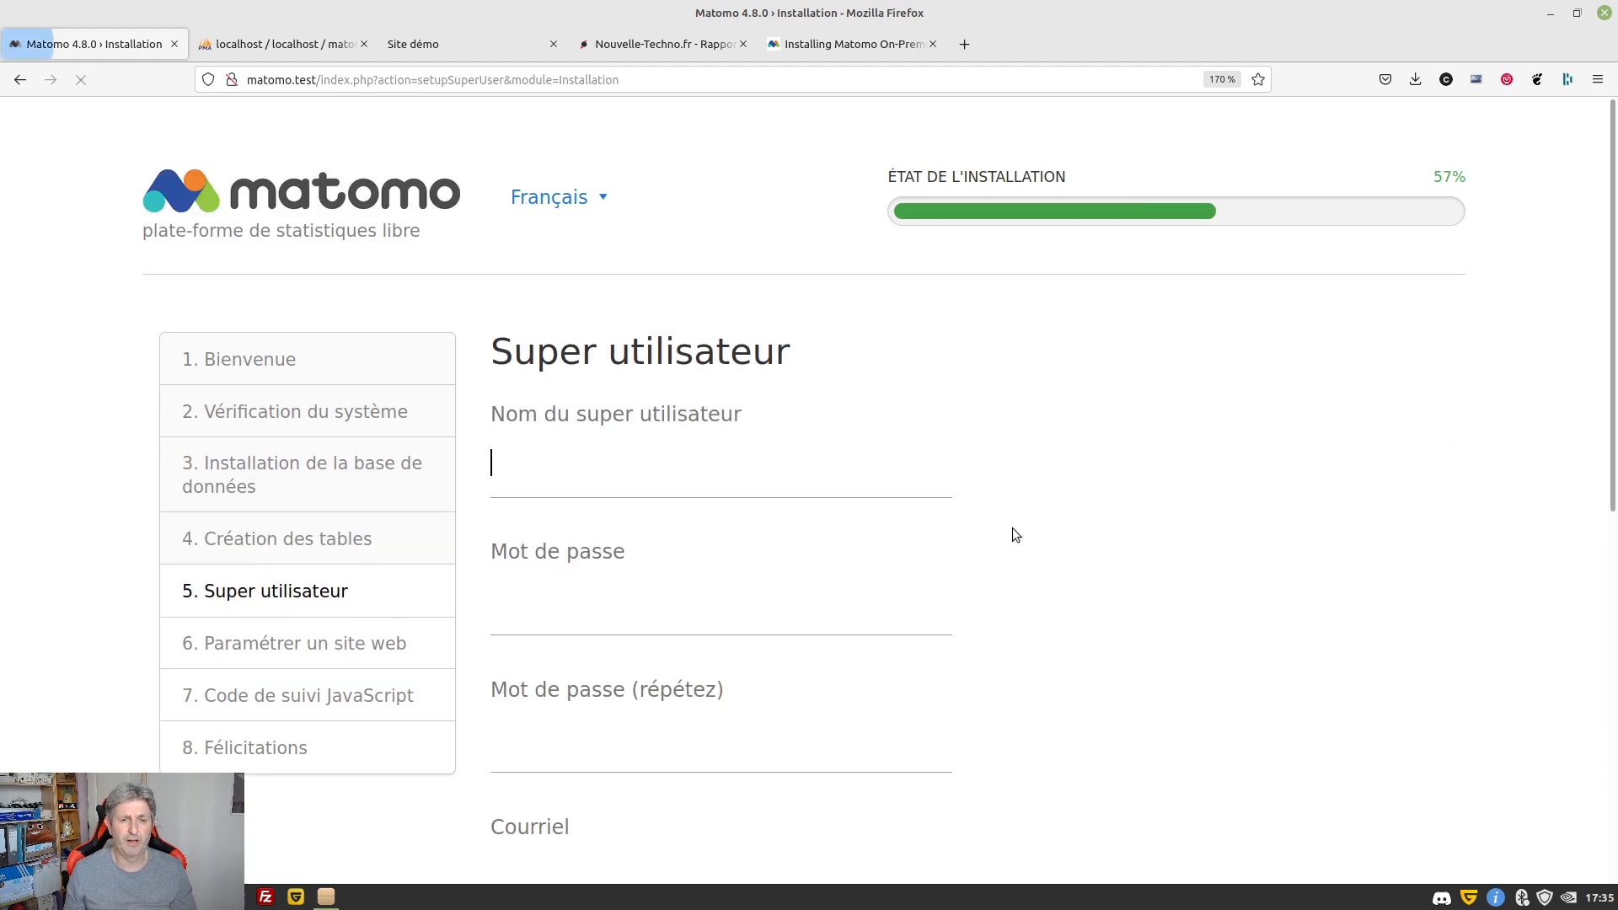
Enter the super user's login name and password, repeating the password
scroll(1049, 455, down, 2)
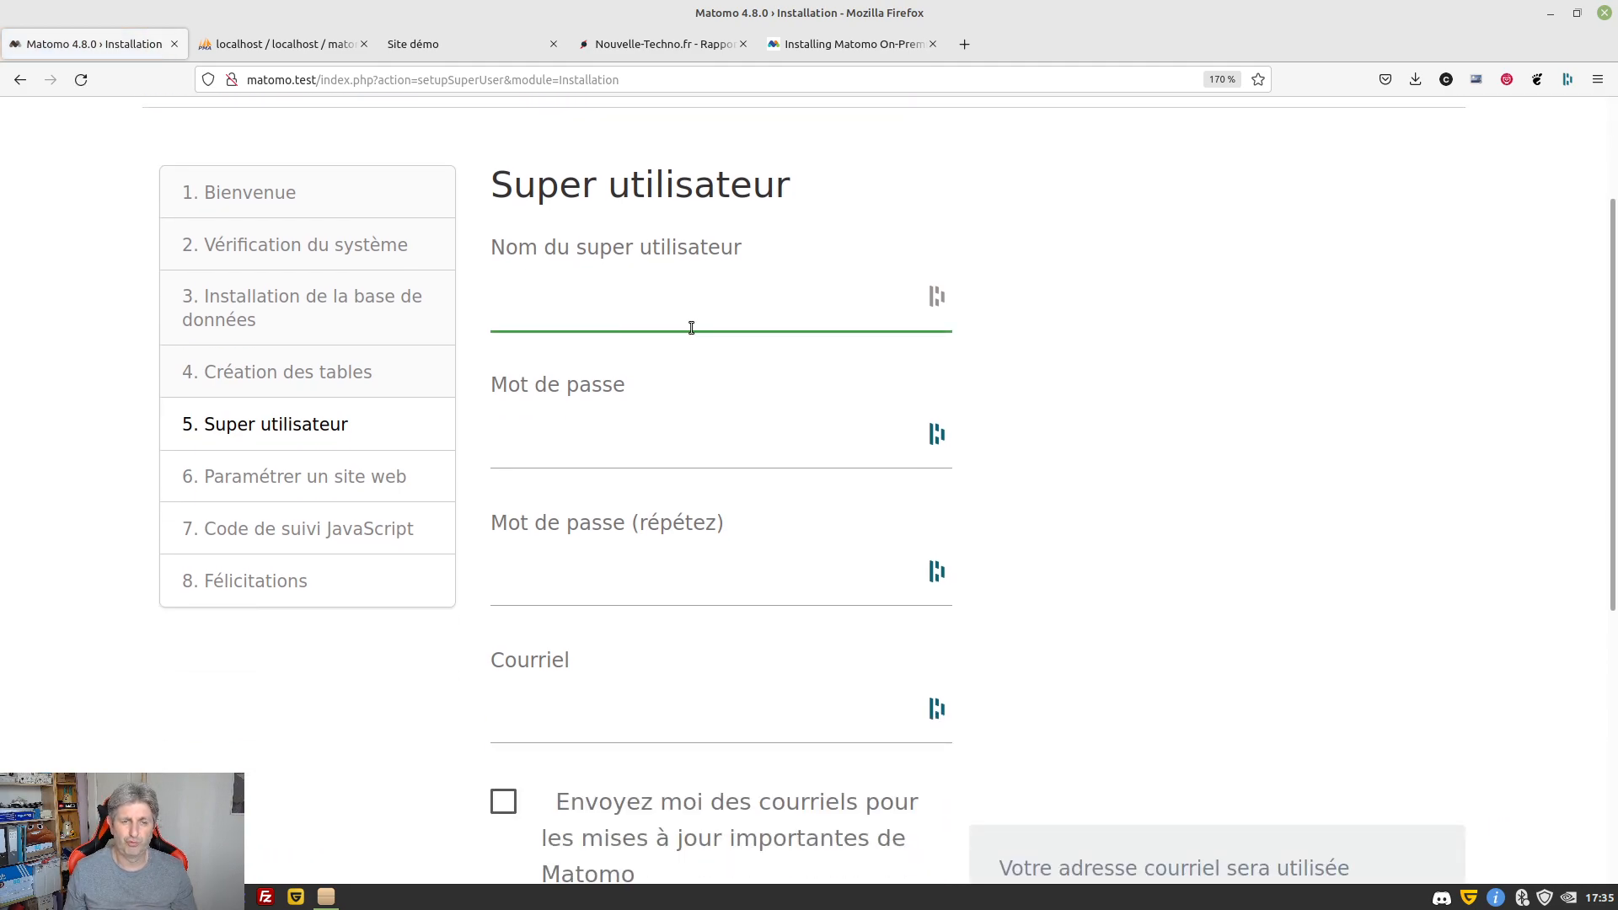
text(benoit)
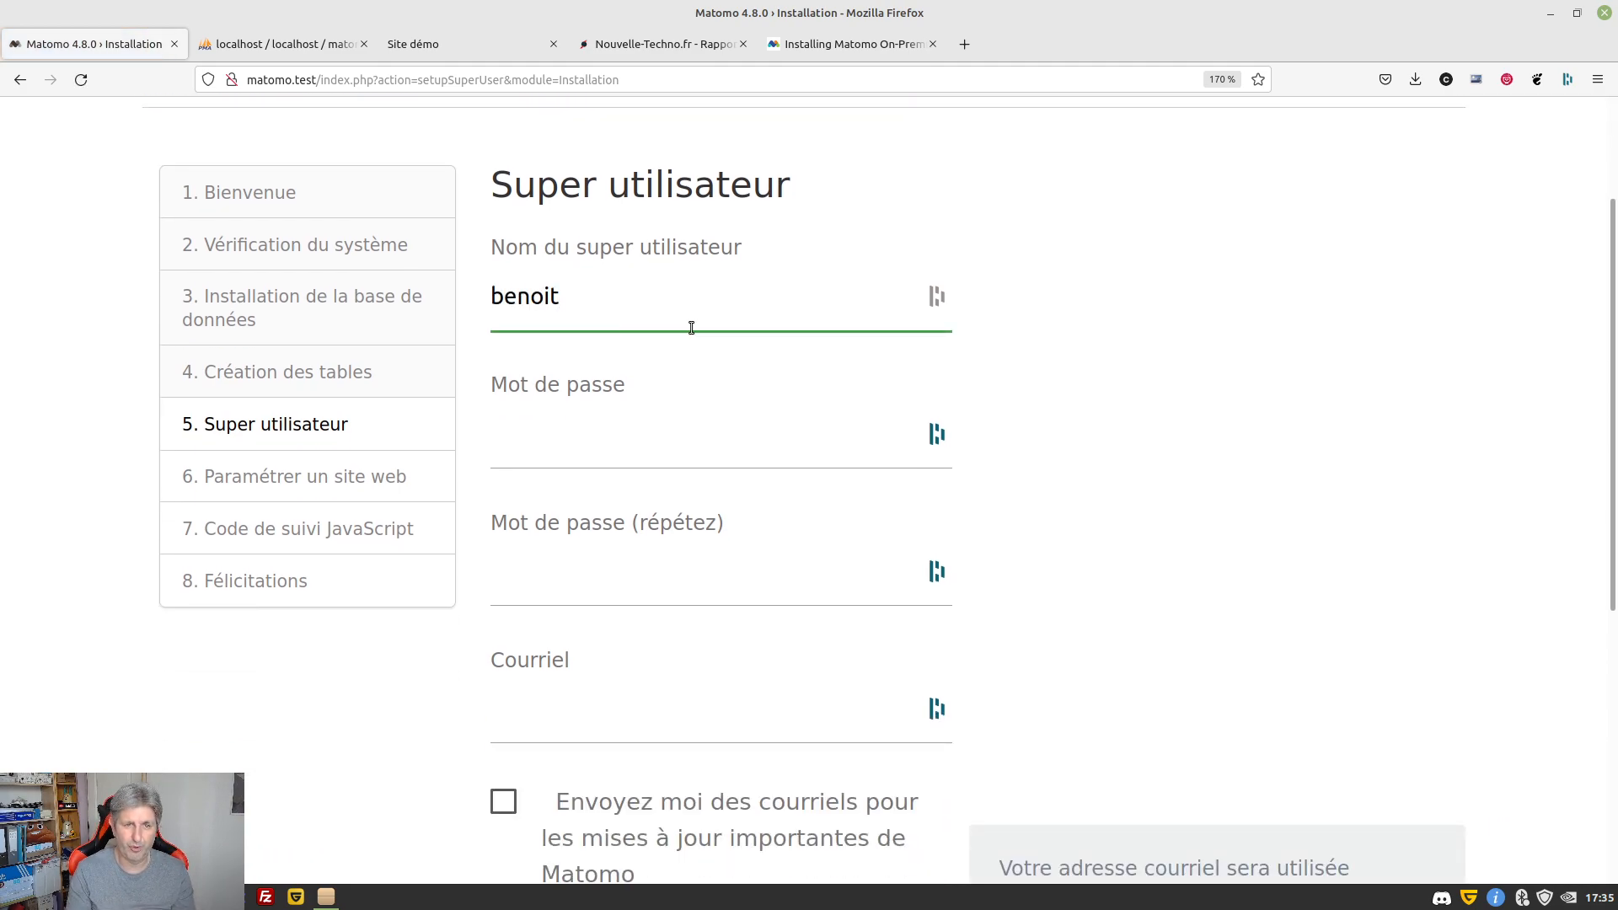
key(Tab)
text(••••••)
key(Tab)
text(••••••)
key(Tab)
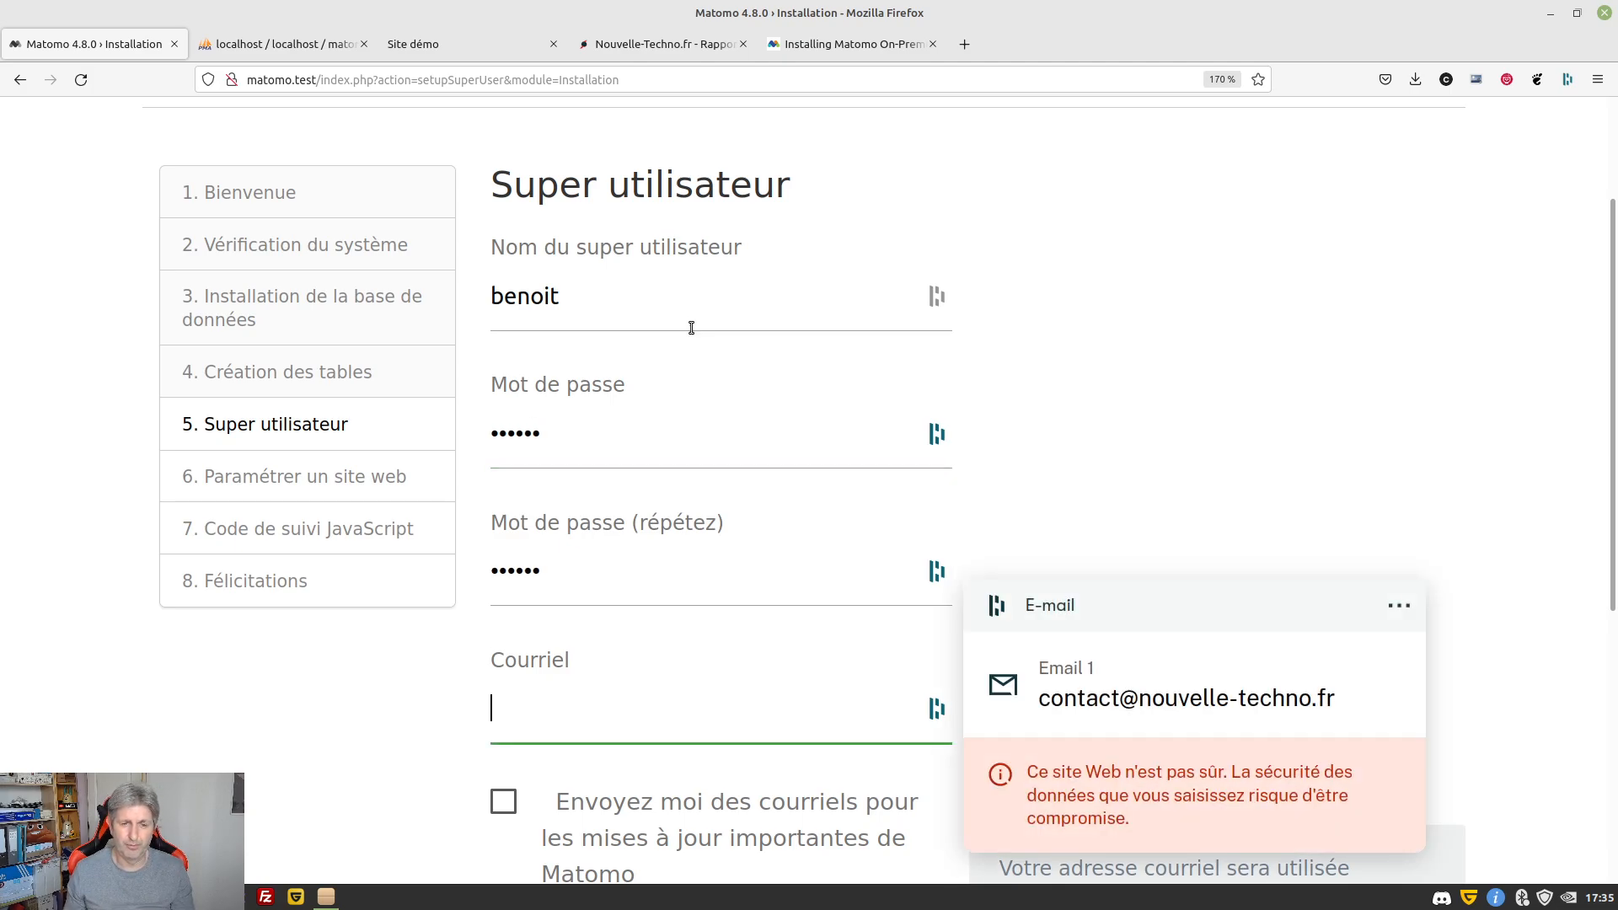
Fill in the super user's e-mail address and submit the account details
scroll(826, 424, down, 3)
text(c)
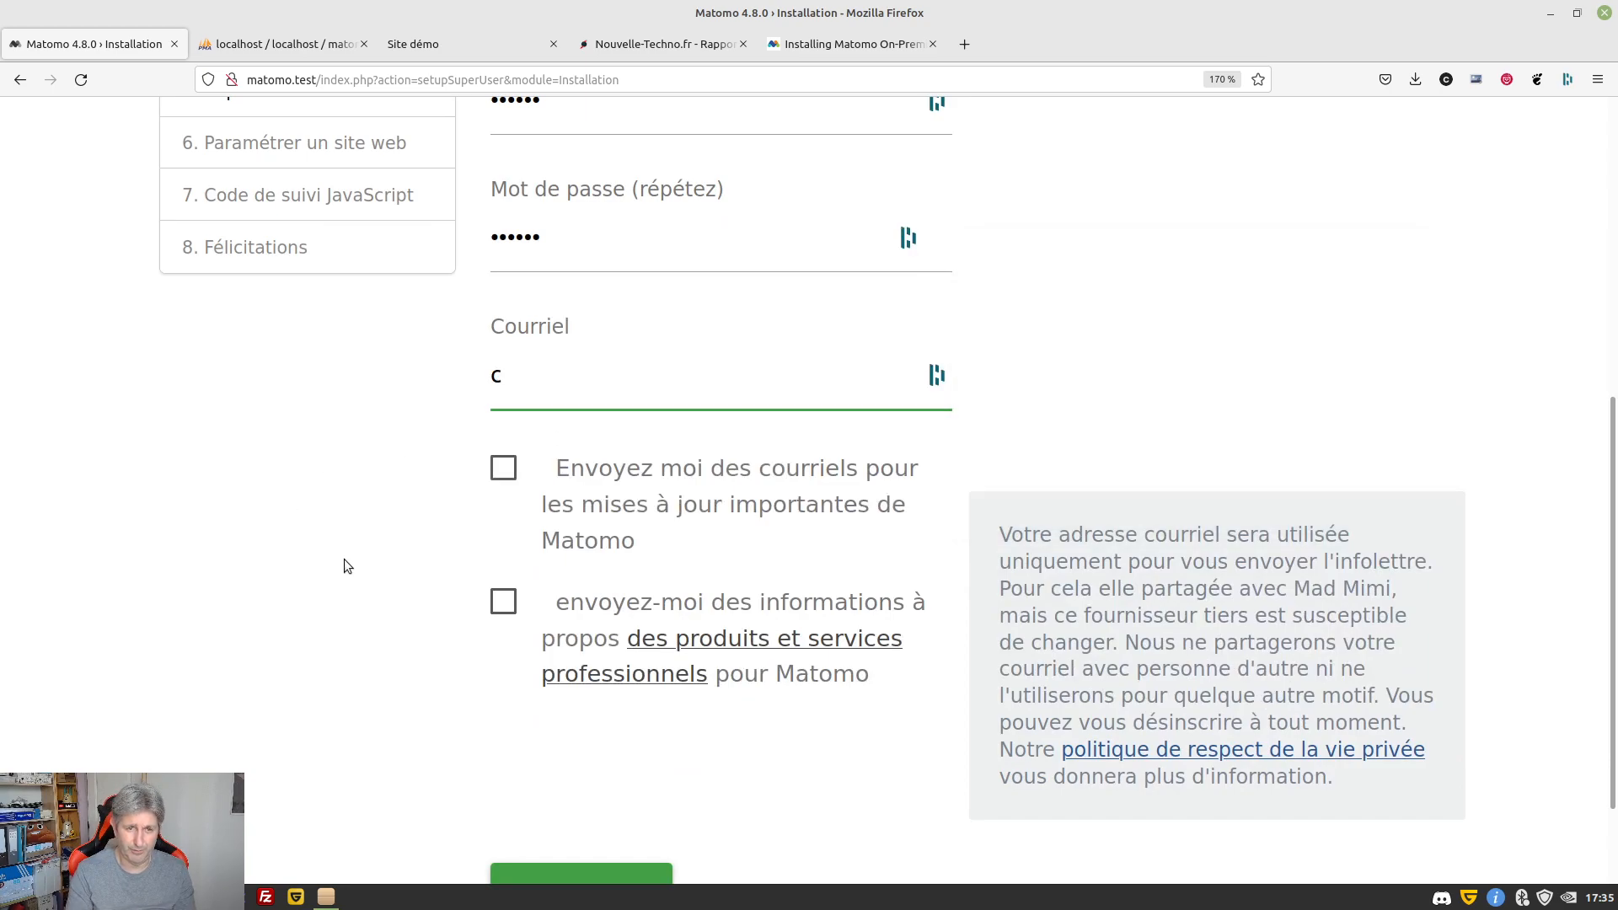
key(BackSpace)
text(dem)
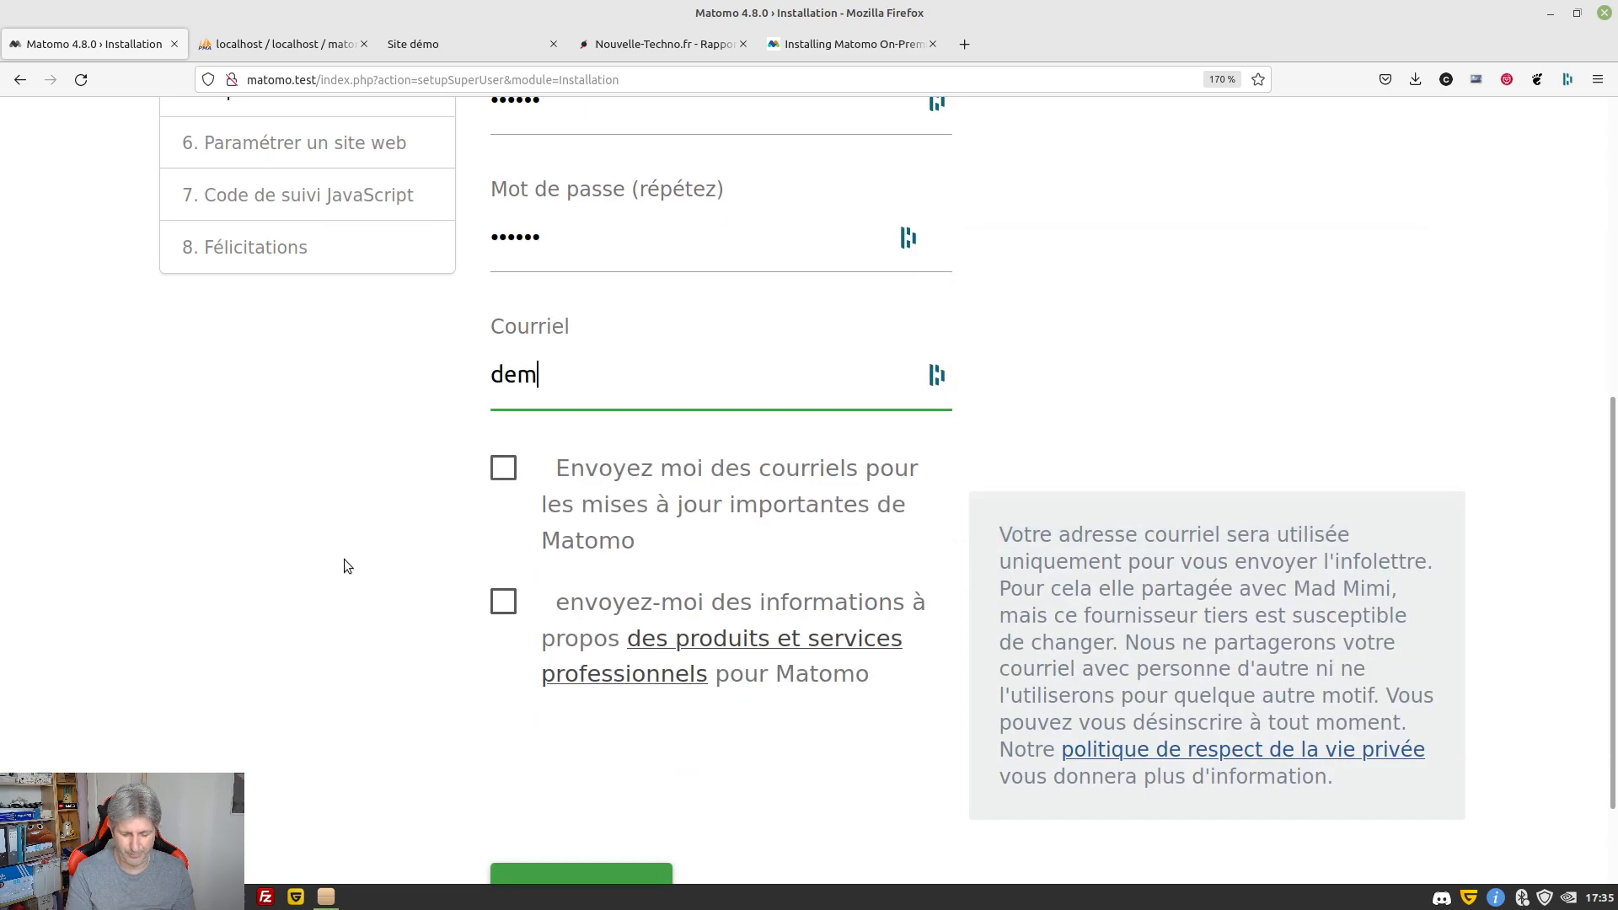
text(o@matomo.test)
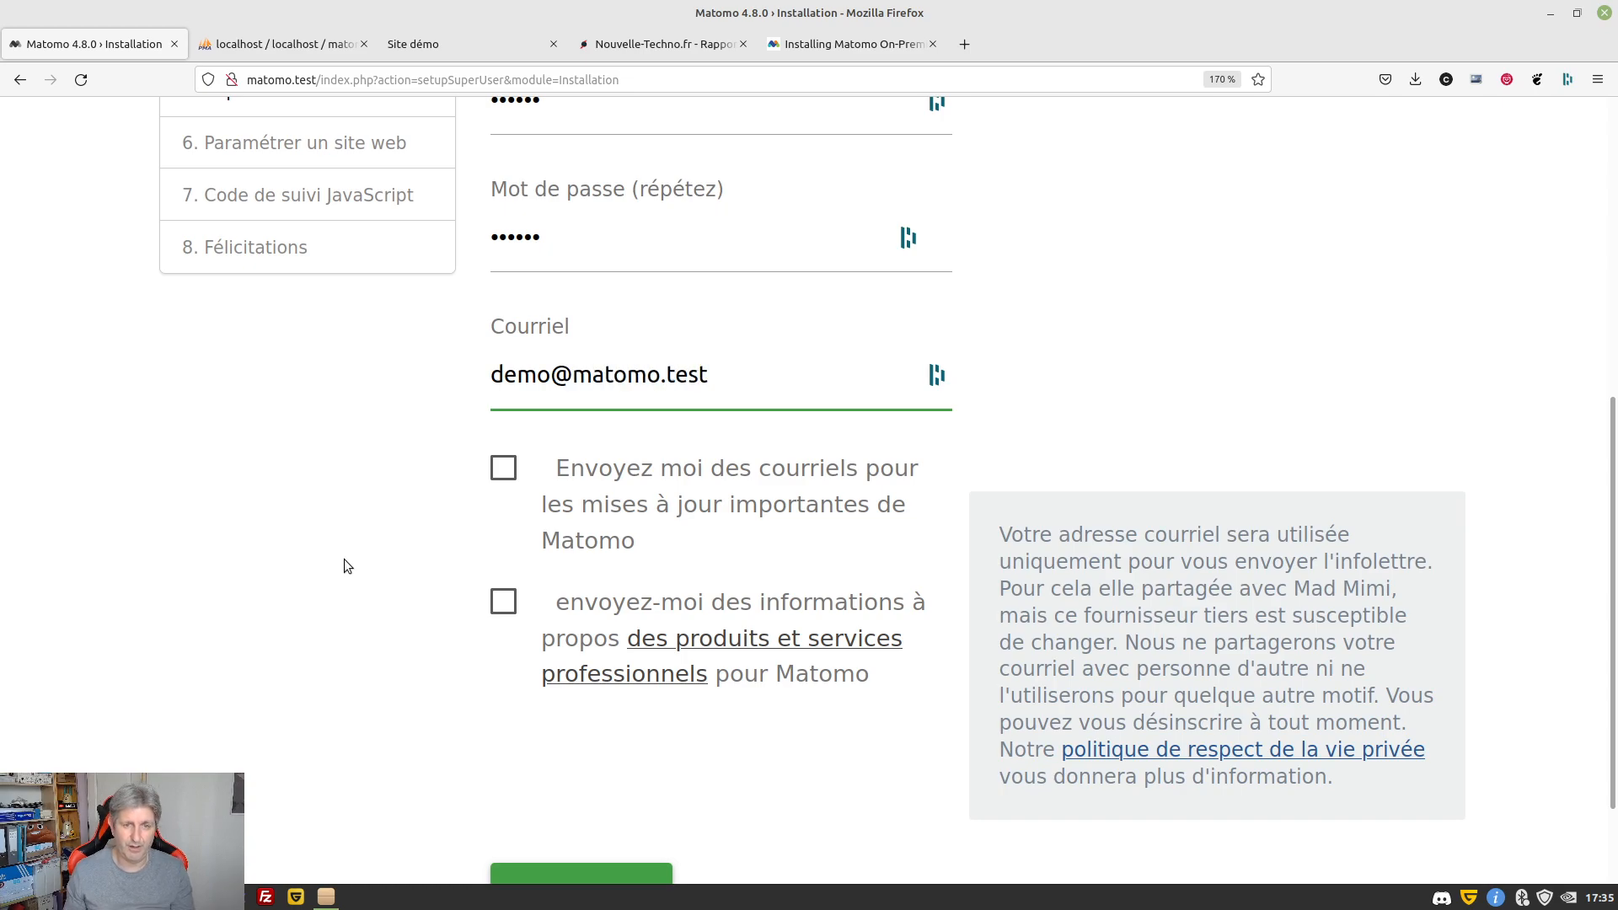
scroll(636, 504, down, 2)
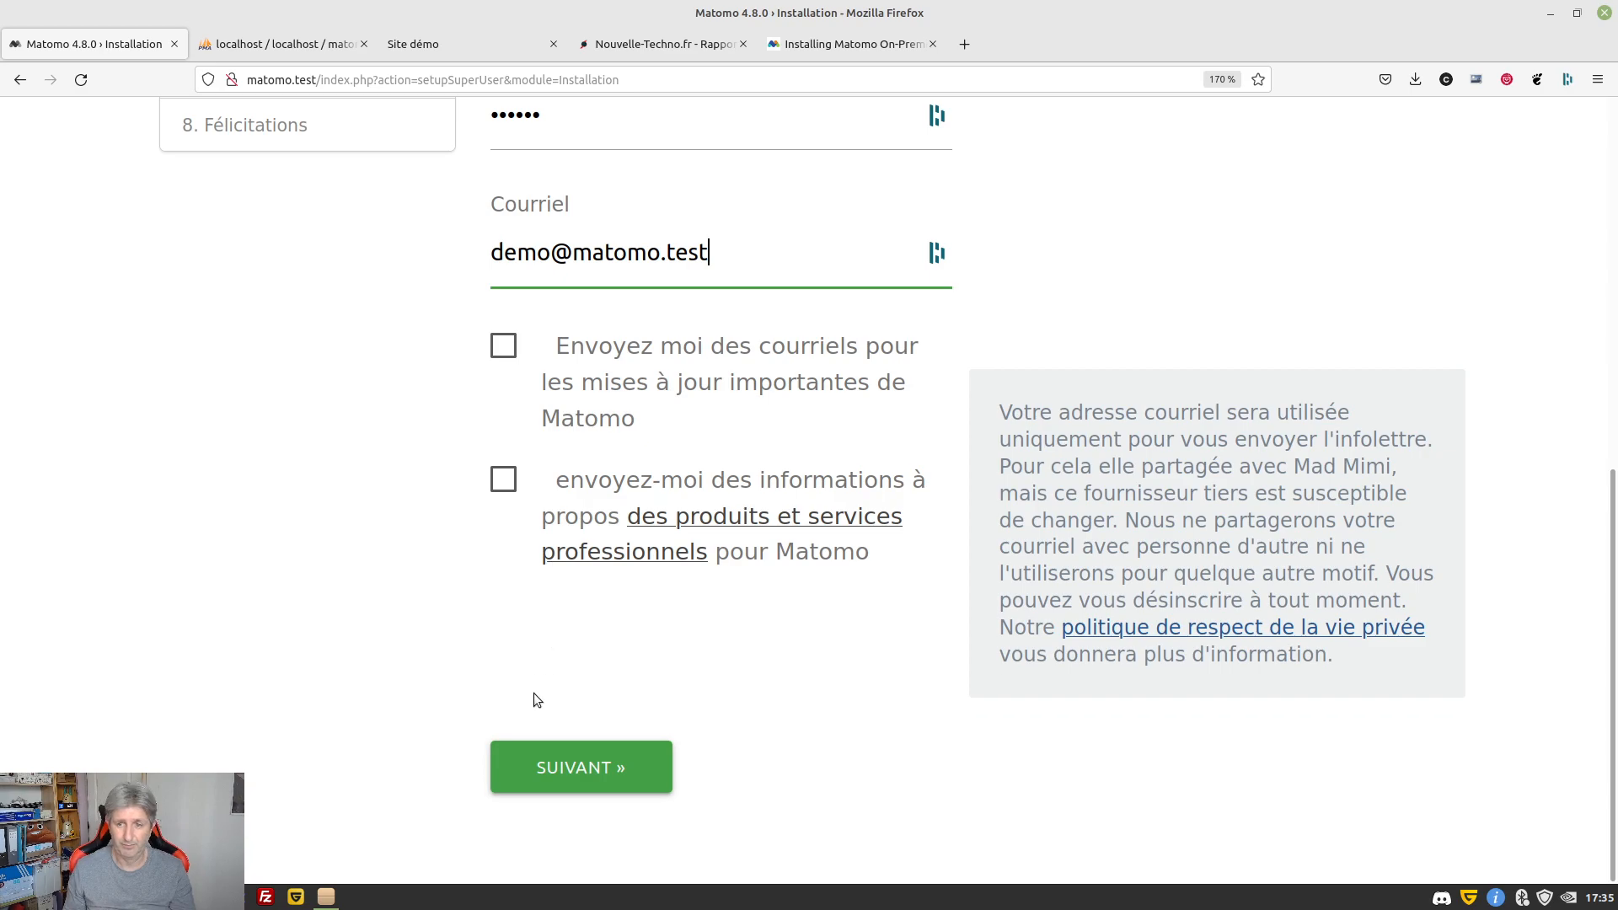
click(546, 765)
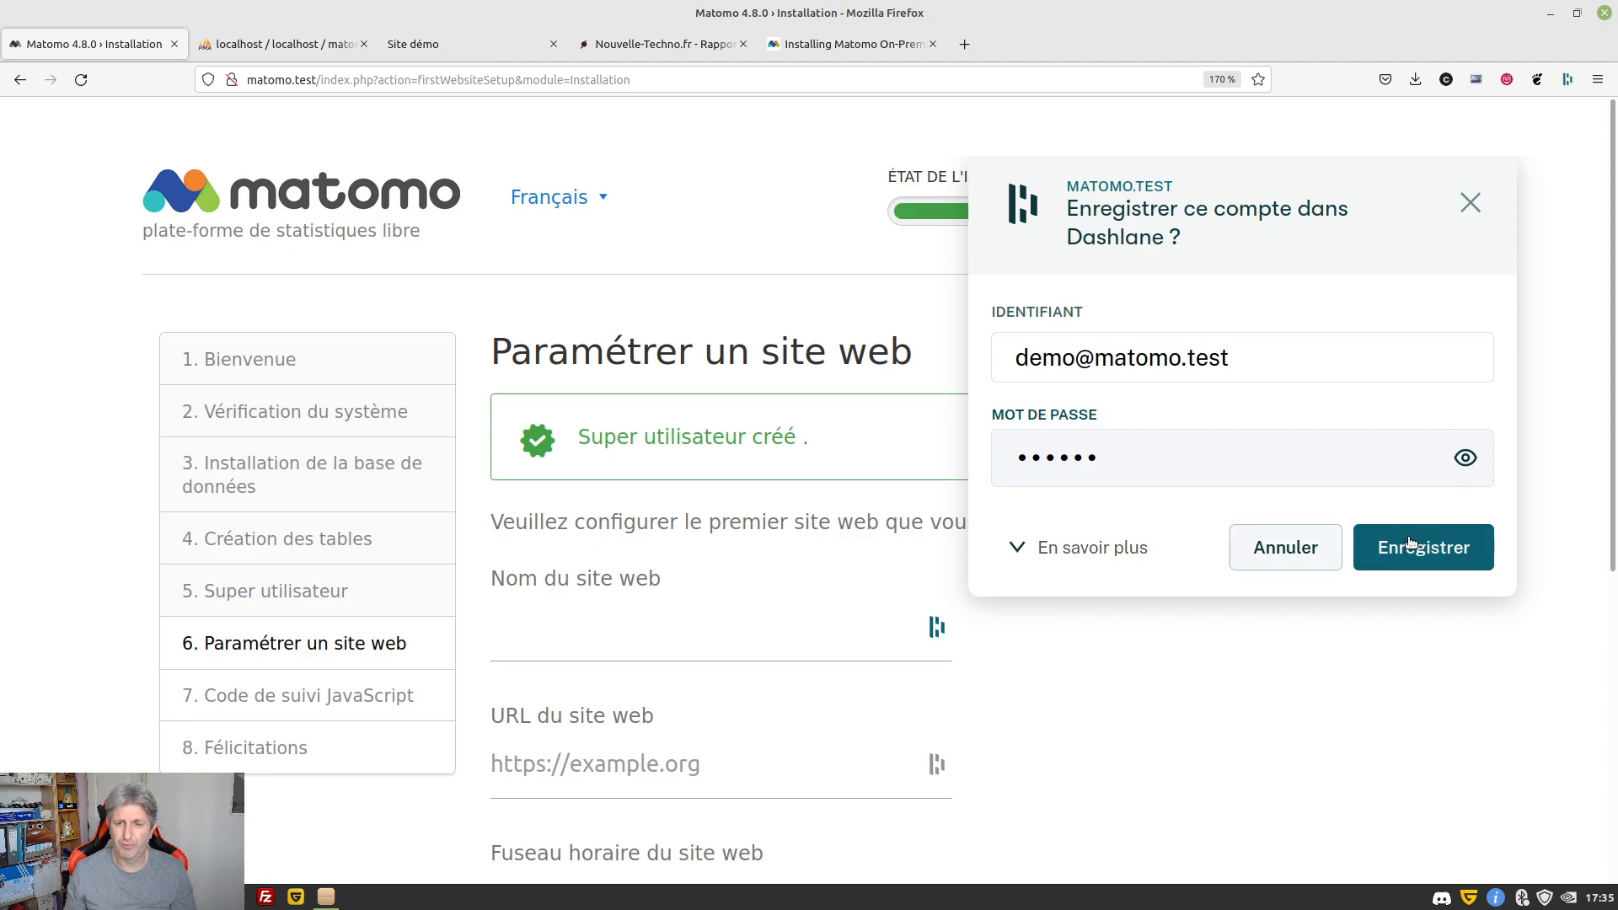
click(1382, 548)
scroll(717, 446, down, 2)
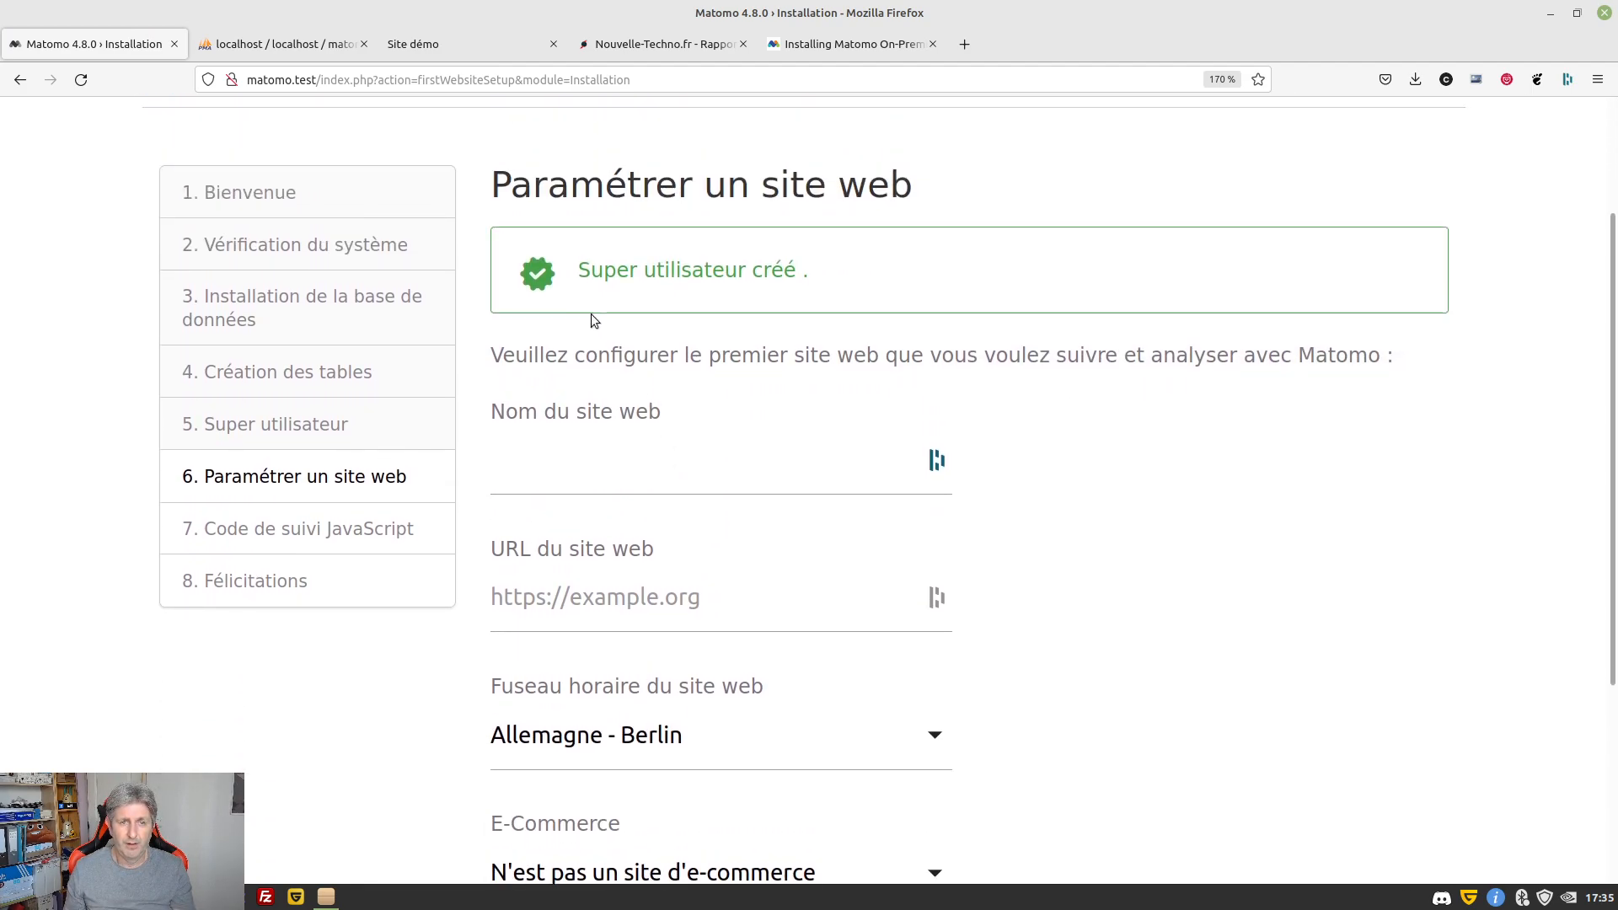
click(564, 479)
key(Escape)
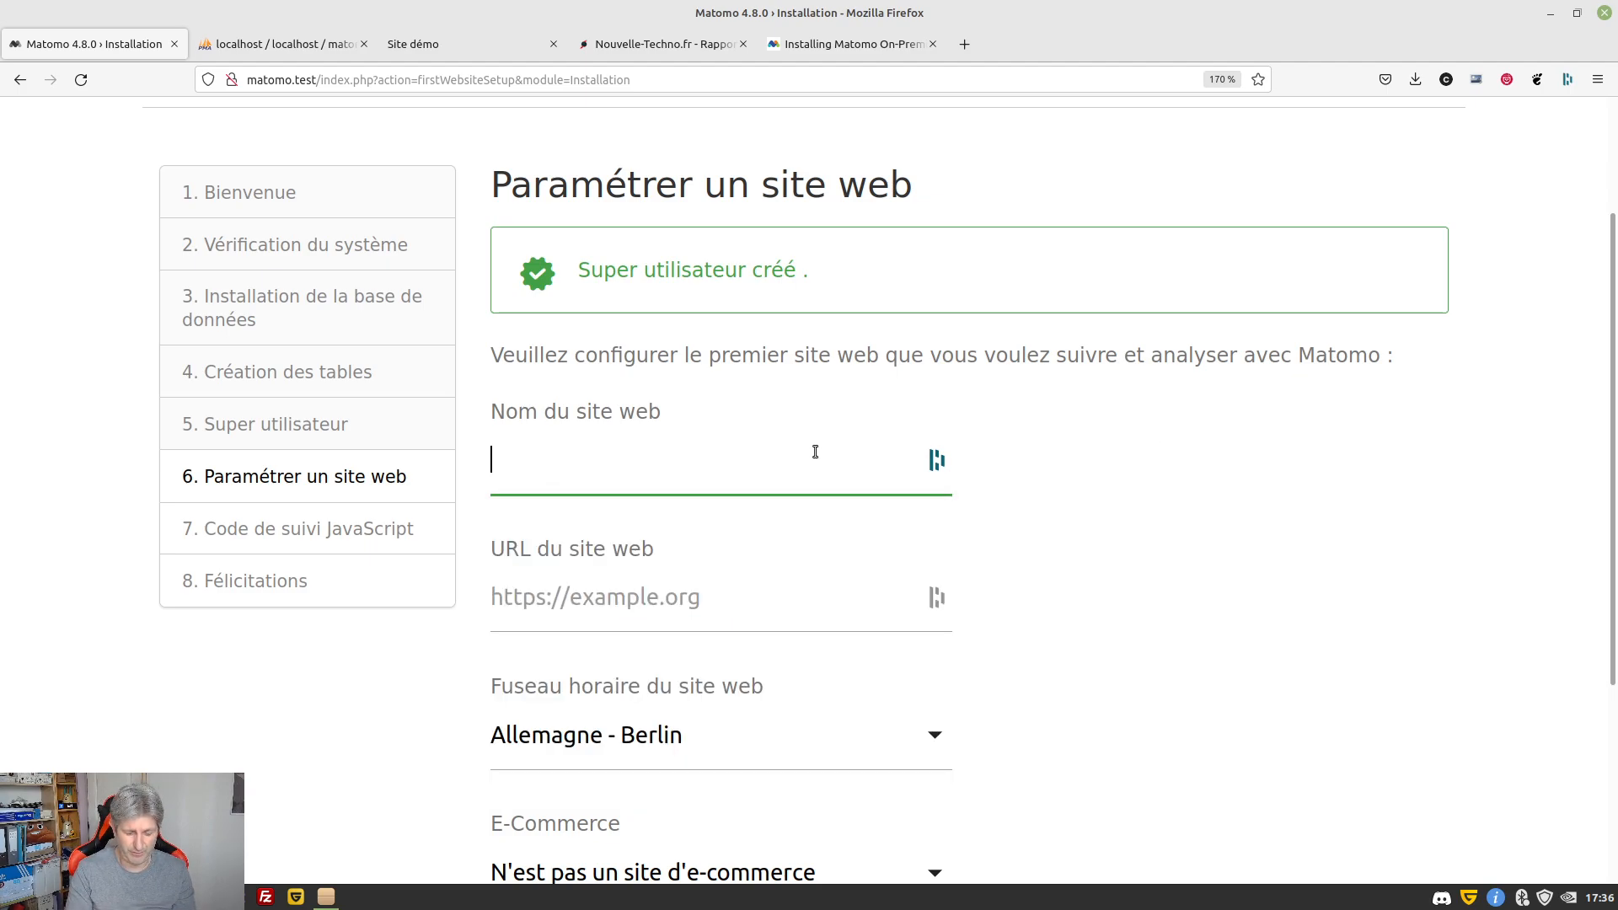
text(Site Démo)
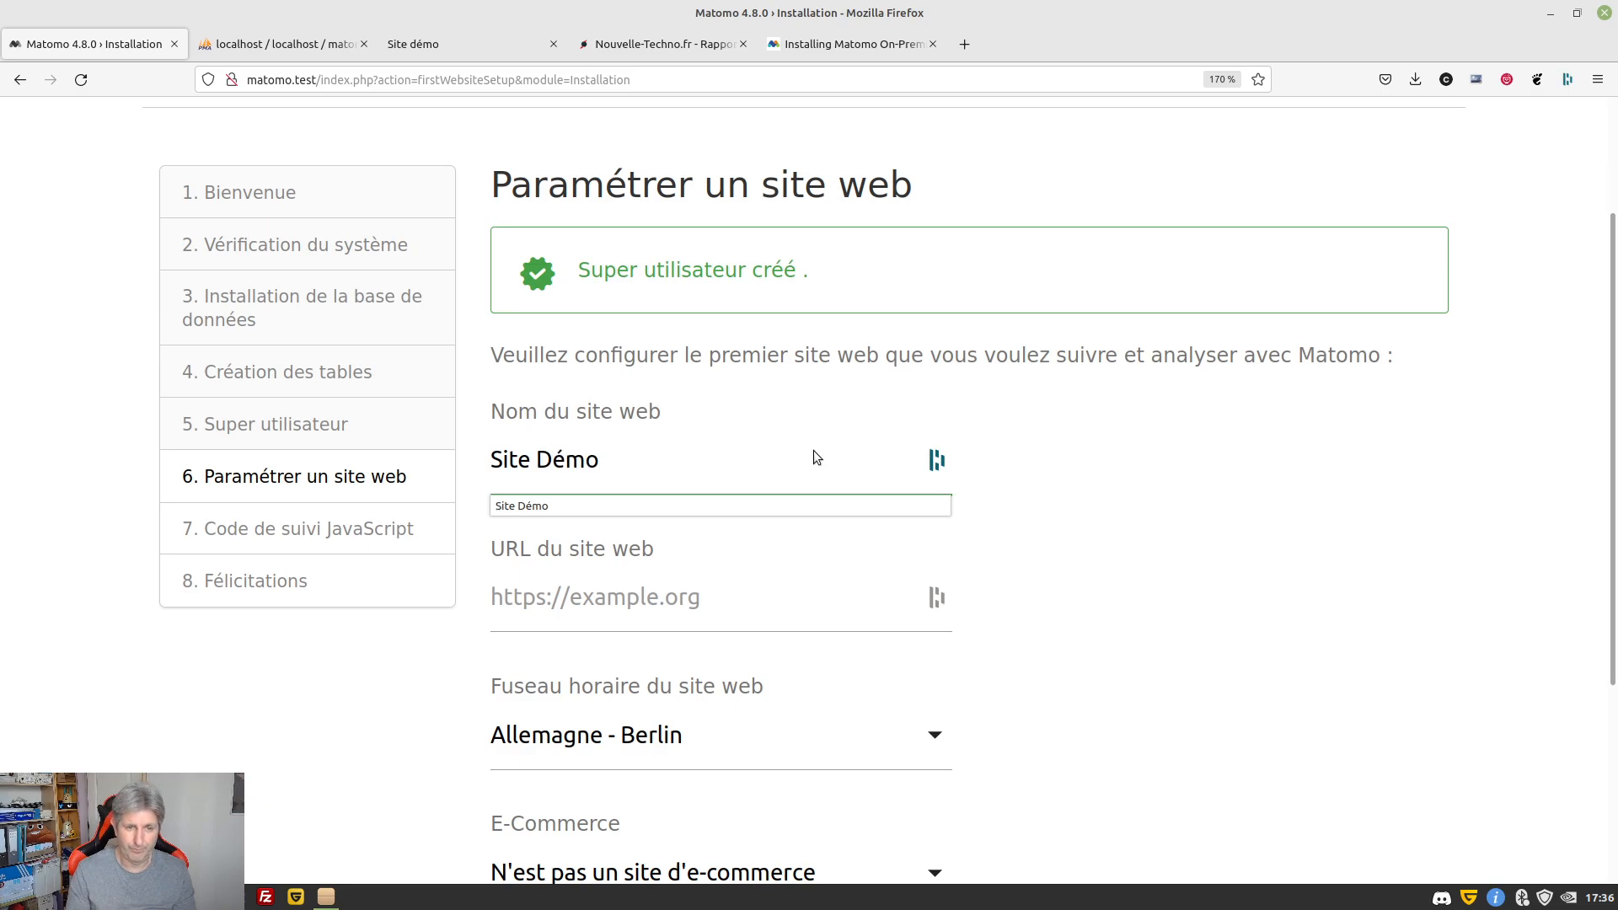
key(Tab)
scroll(1238, 513, down, 3)
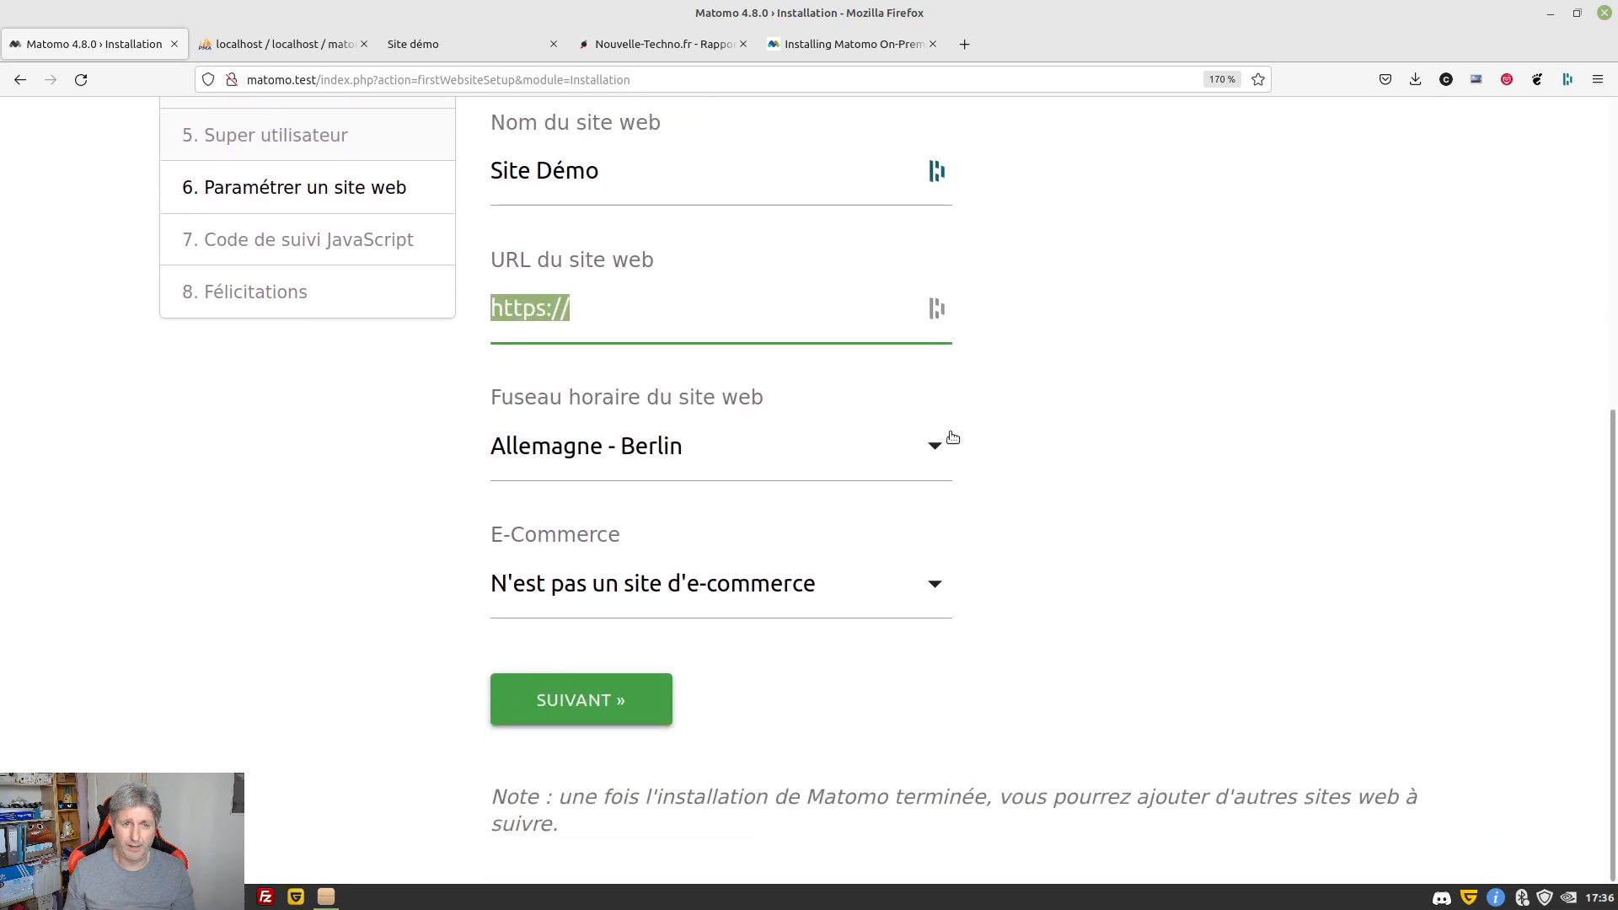
key(Home)
key(Right)
key(Delete)
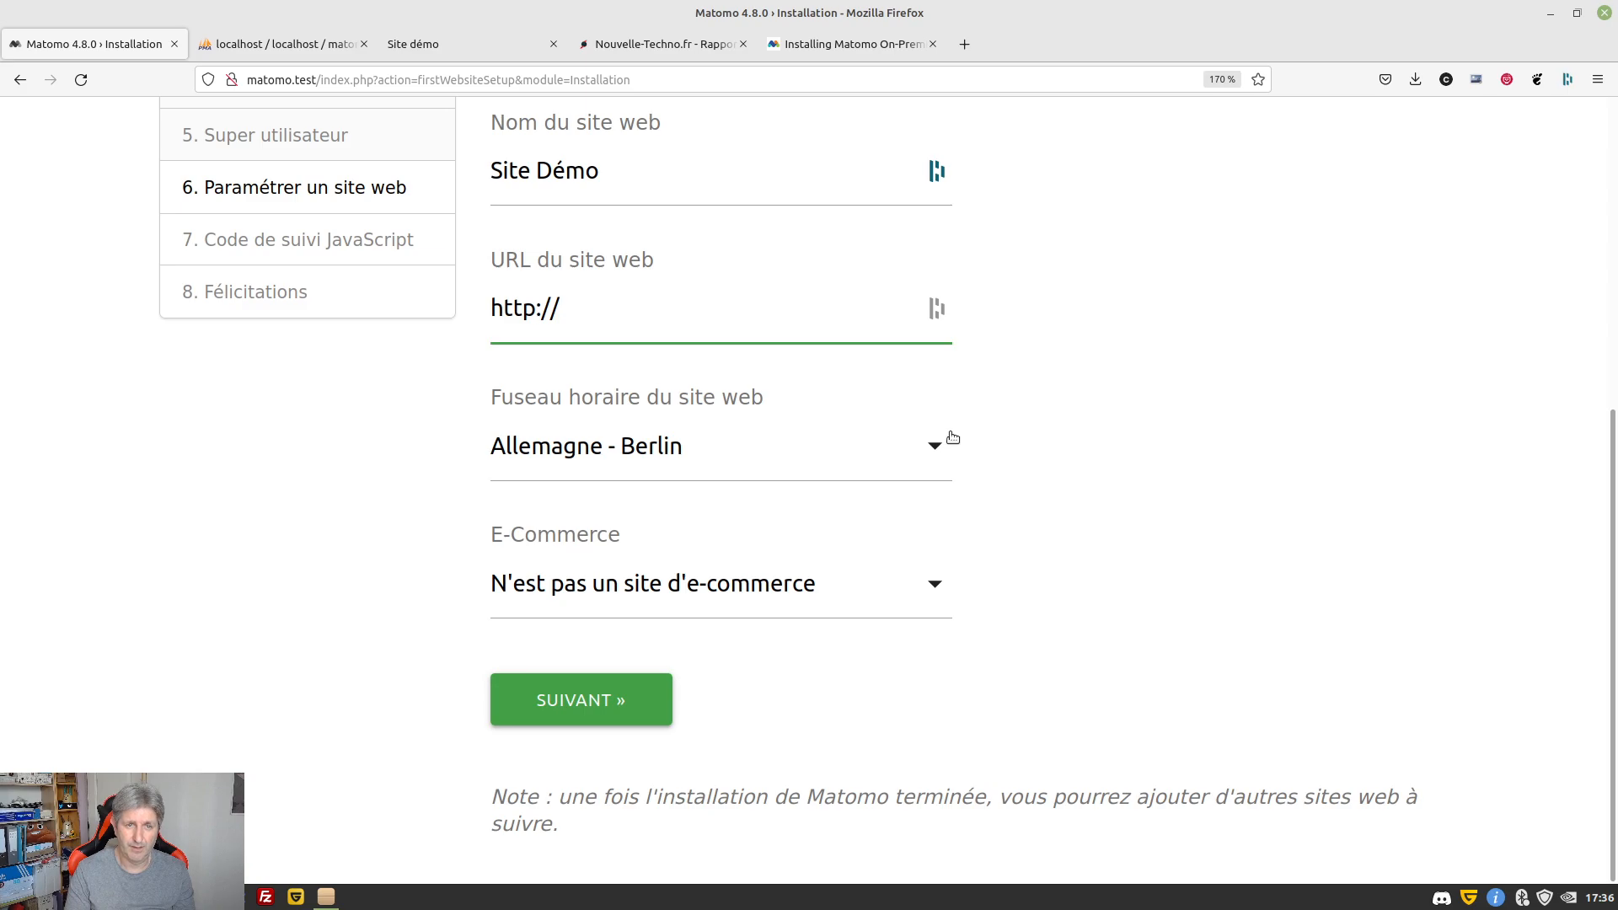
text(loc)
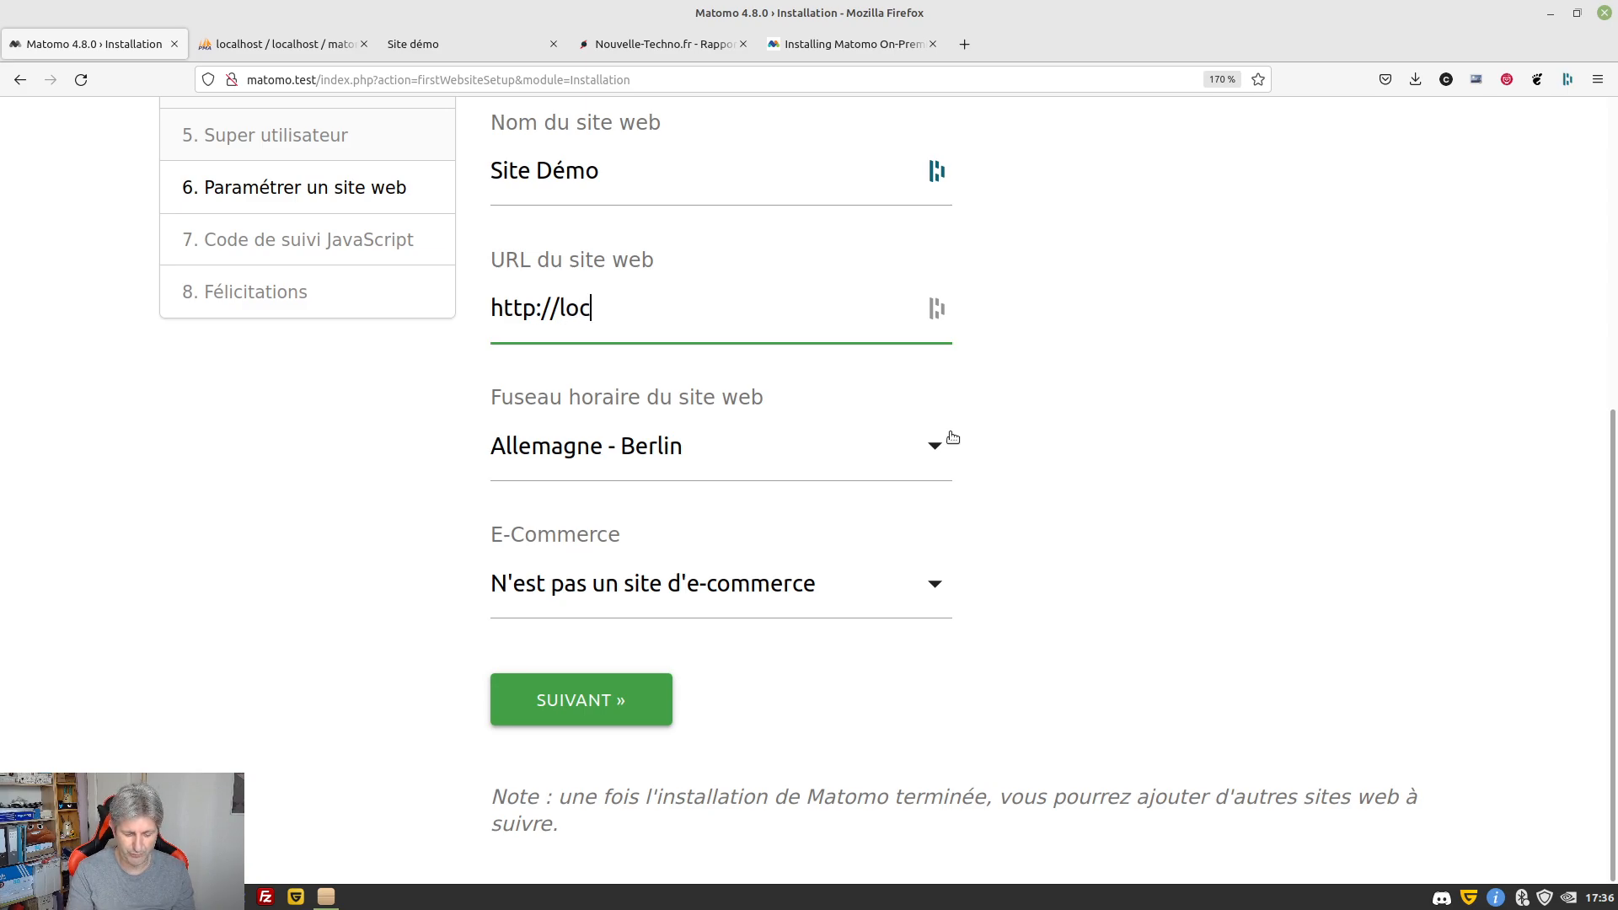
text(alhost)
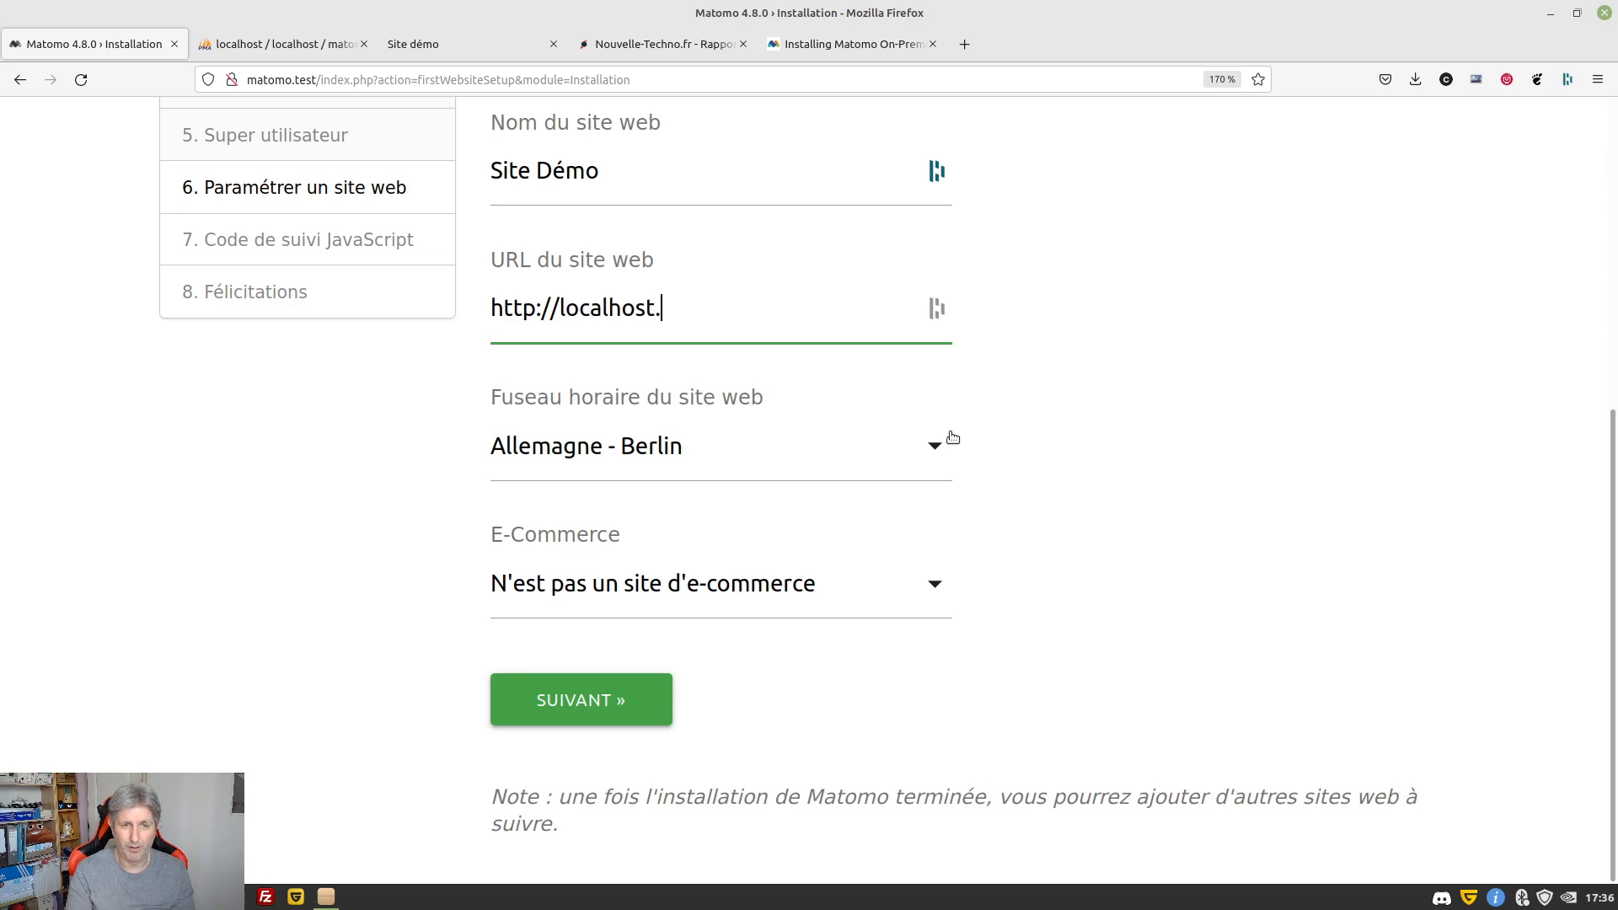
text(:8000)
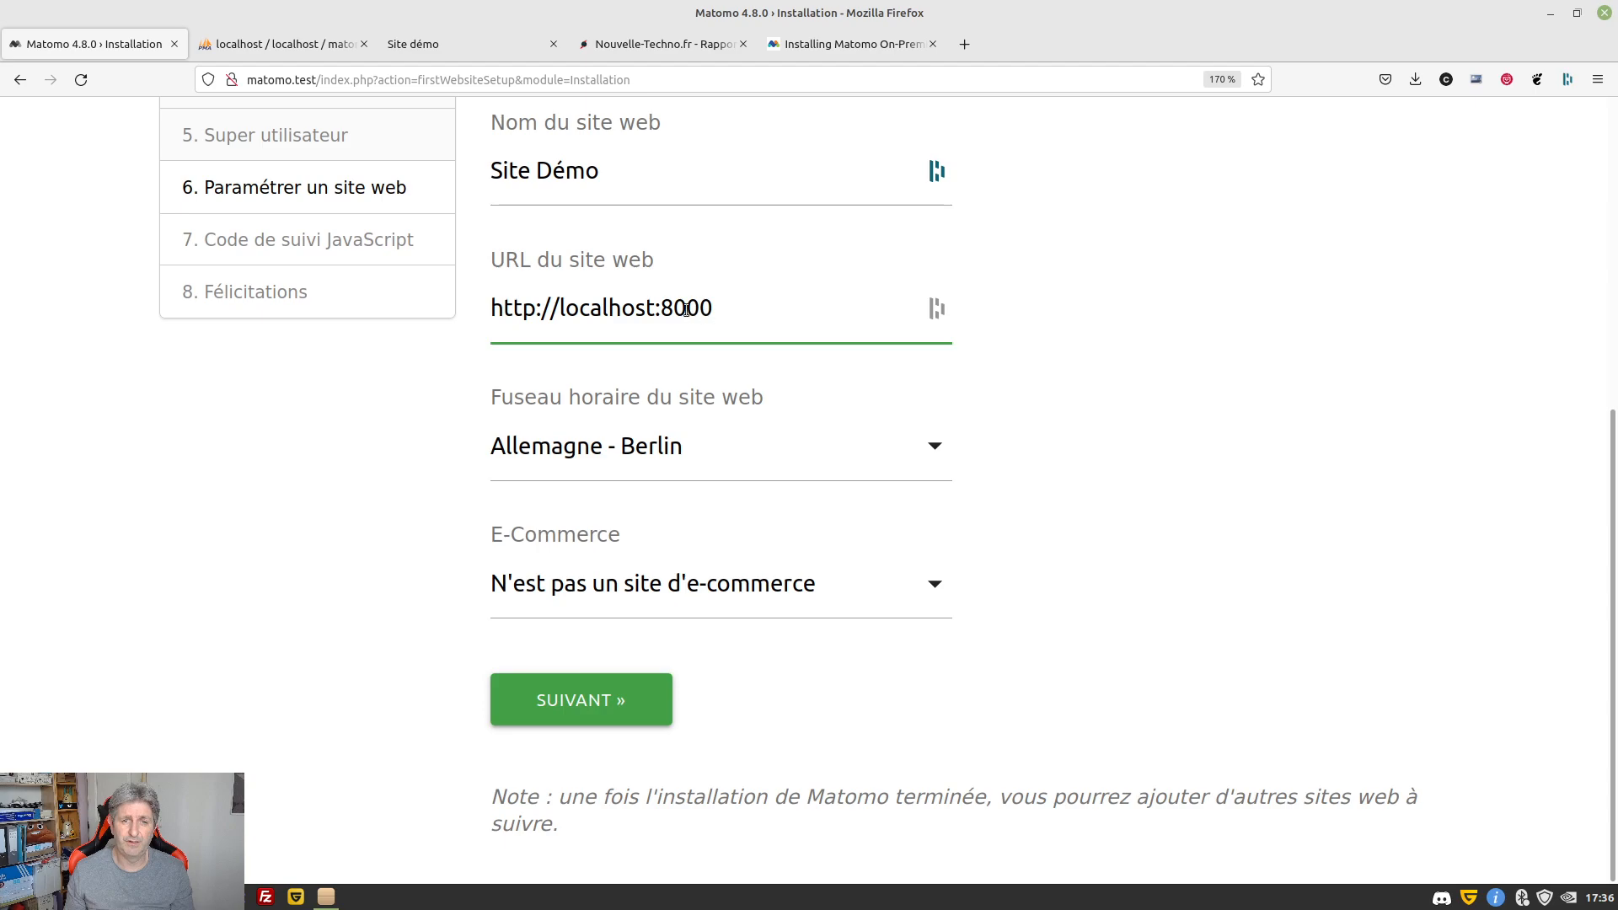
Choose France as the website's time zone
click(934, 450)
scroll(760, 544, down, 10)
scroll(761, 543, down, 15)
scroll(760, 544, down, 3)
scroll(760, 543, up, 20)
scroll(760, 544, down, 15)
scroll(760, 544, up, 1)
scroll(760, 544, down, 20)
scroll(760, 543, up, 3)
scroll(760, 543, up, 12)
scroll(760, 543, down, 6)
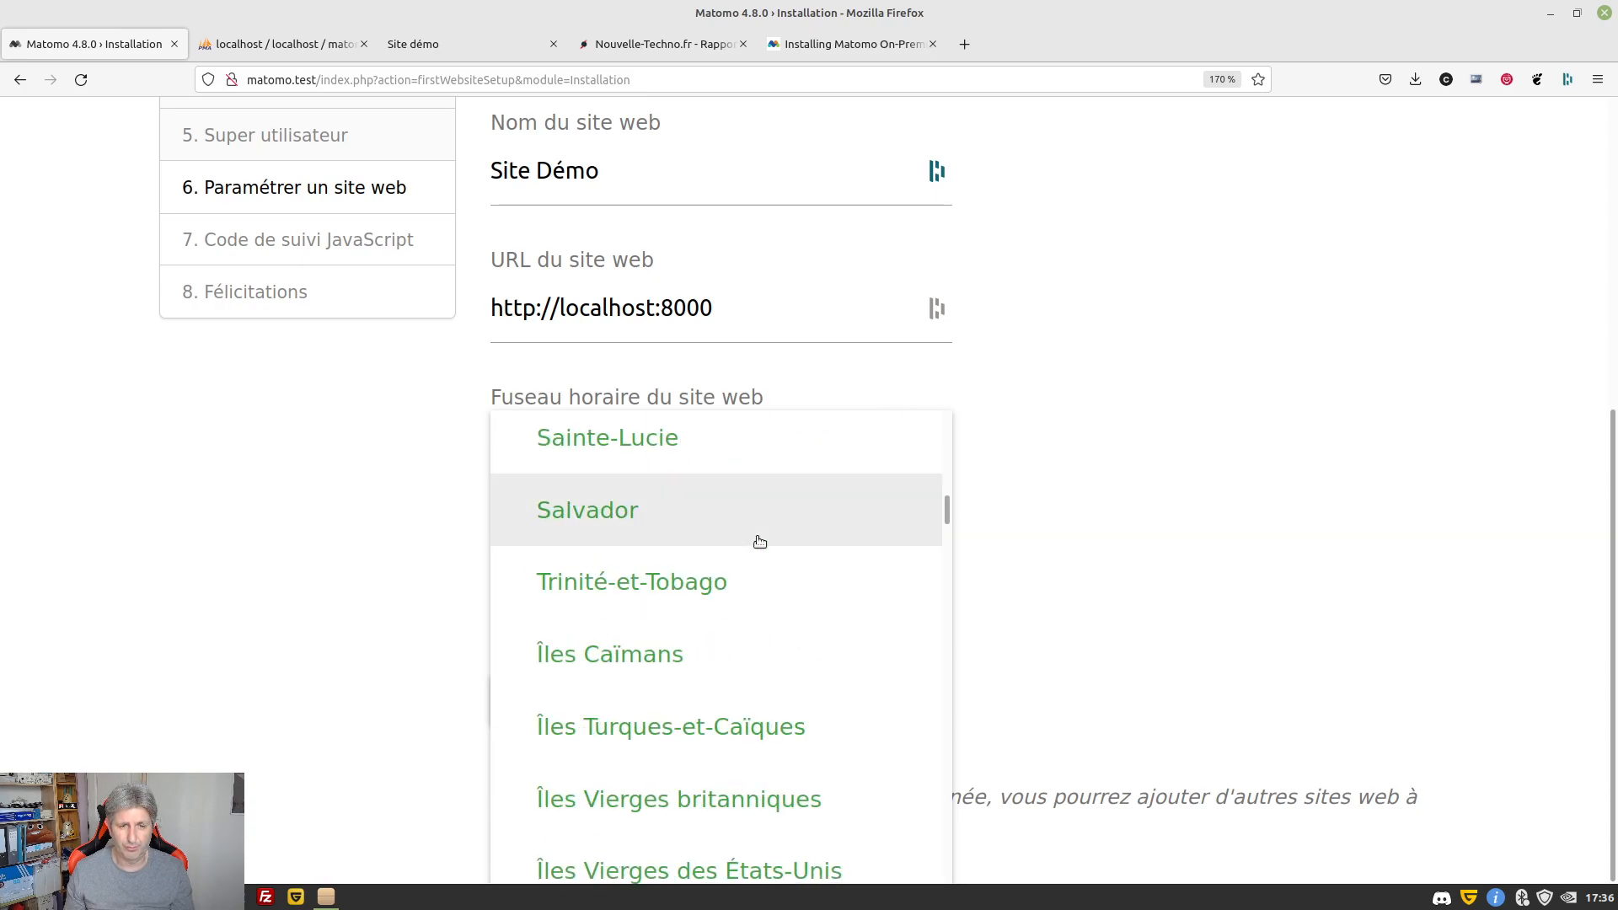
scroll(760, 542, up, 10)
scroll(760, 541, up, 1)
scroll(760, 542, down, 10)
scroll(760, 542, down, 15)
scroll(761, 542, down, 20)
scroll(761, 542, down, 20)
scroll(760, 541, up, 5)
scroll(760, 541, down, 12)
scroll(761, 542, down, 20)
scroll(761, 542, down, 2)
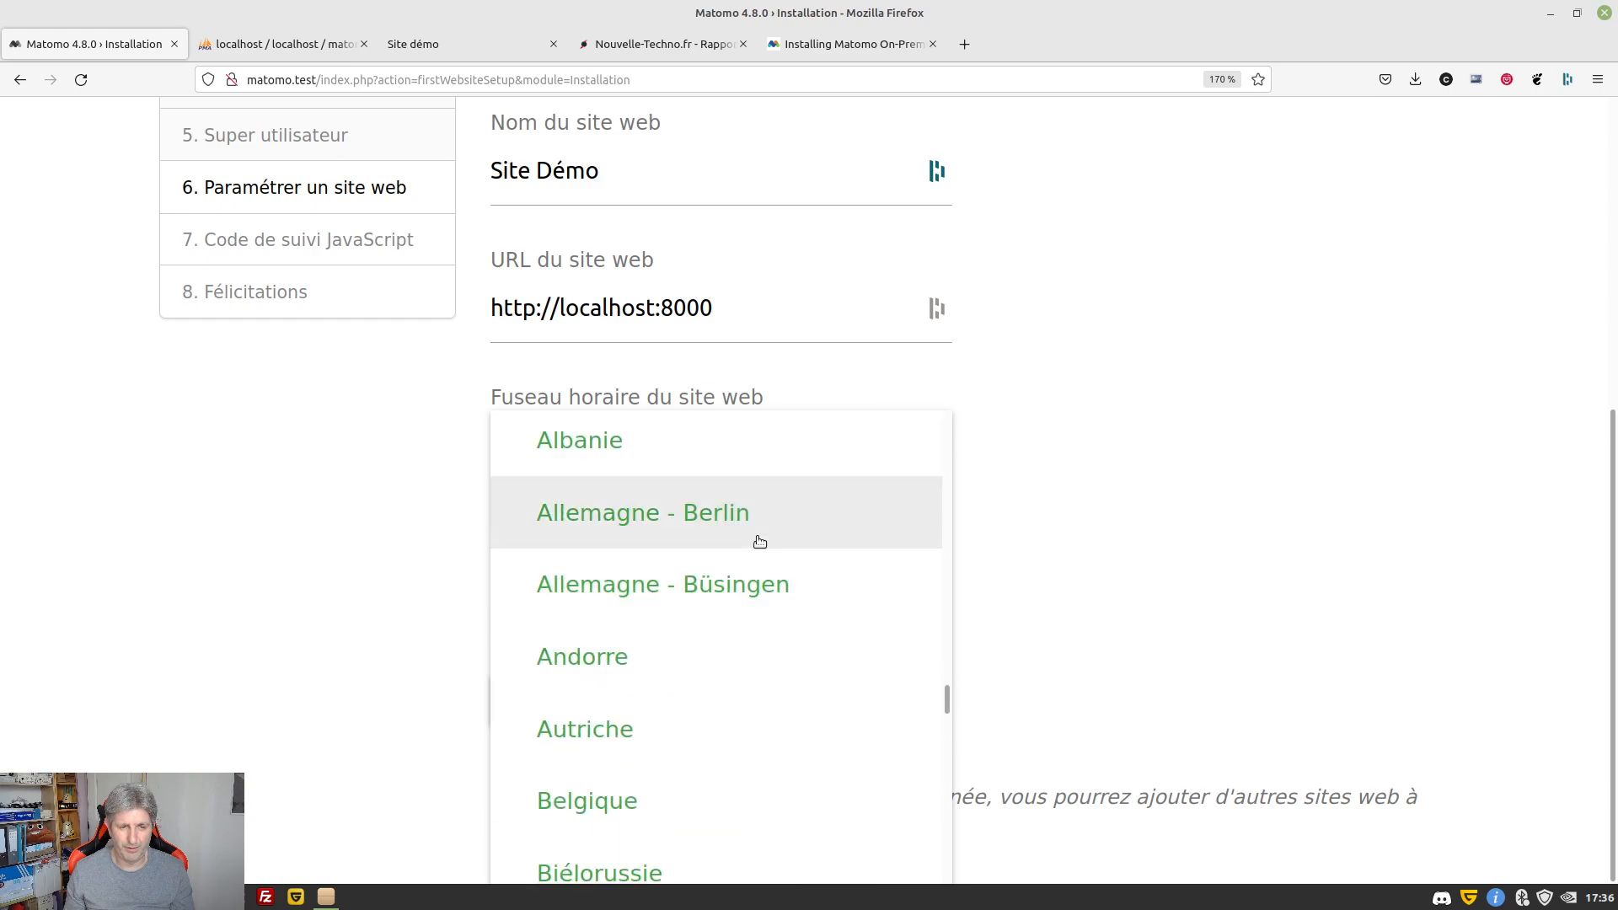
scroll(760, 542, up, 2)
scroll(760, 542, down, 14)
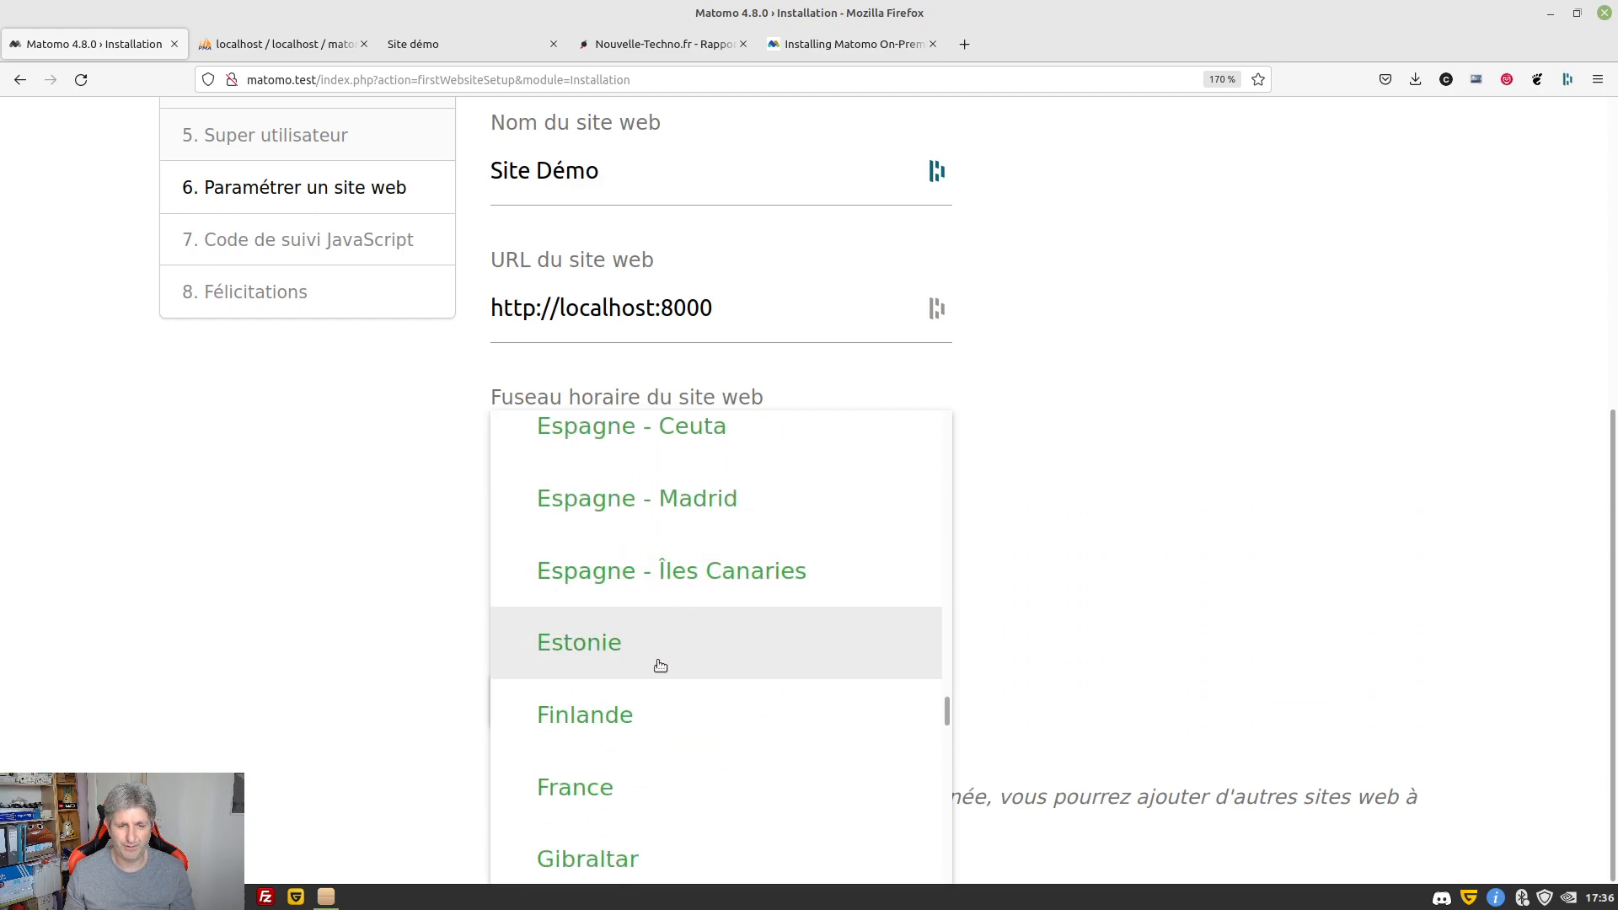
click(604, 789)
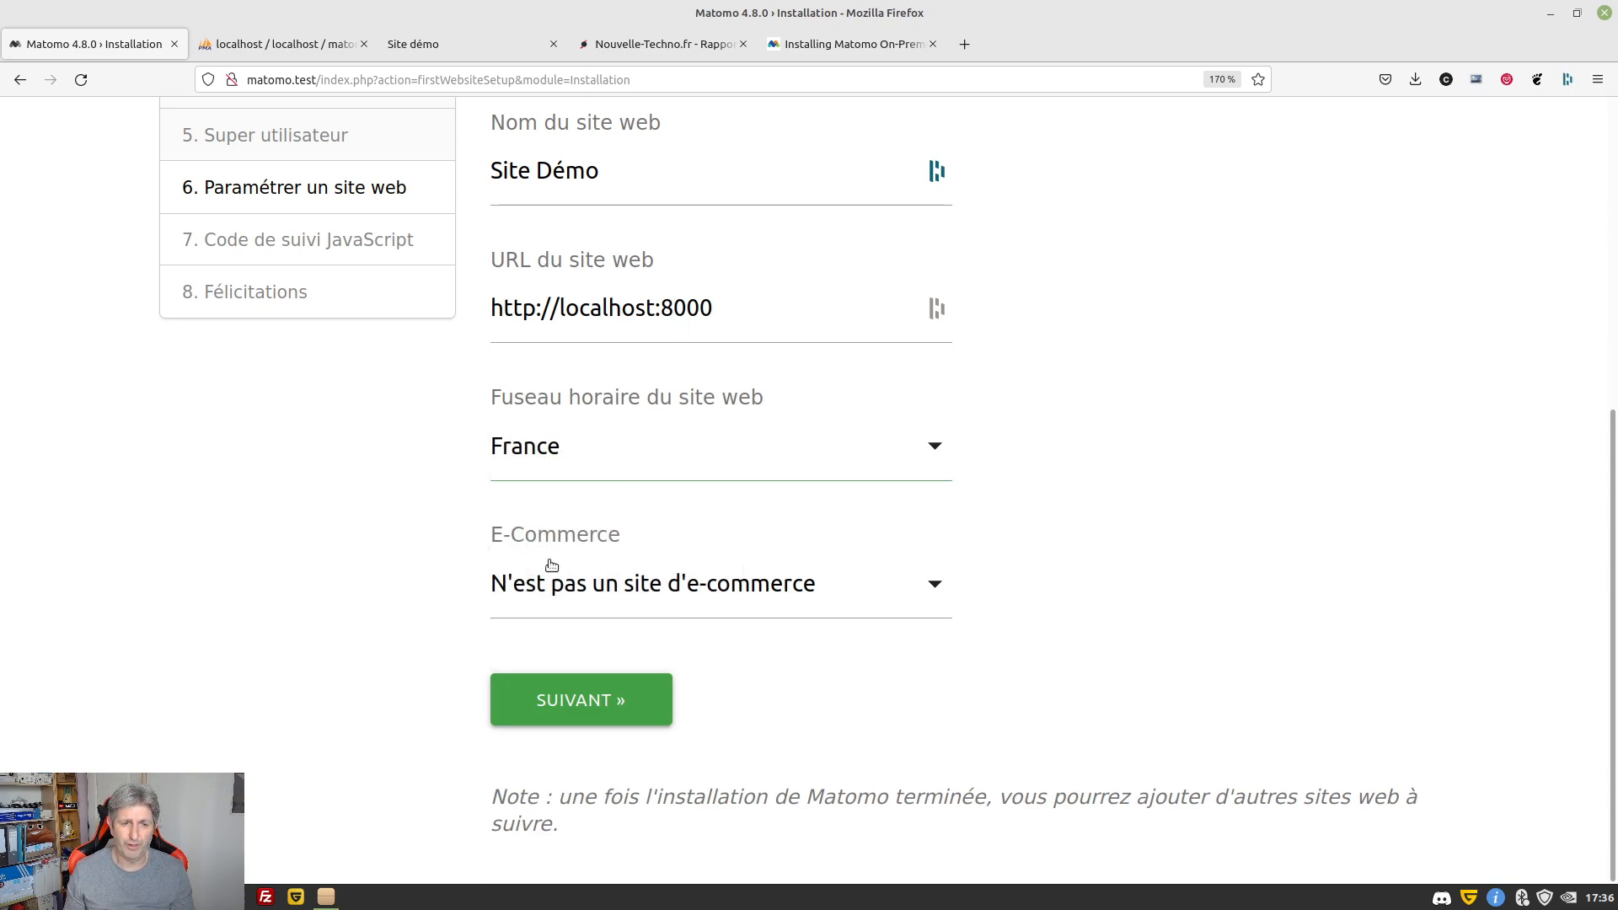
Keep the site marked as not e-commerce and submit the website settings
click(640, 590)
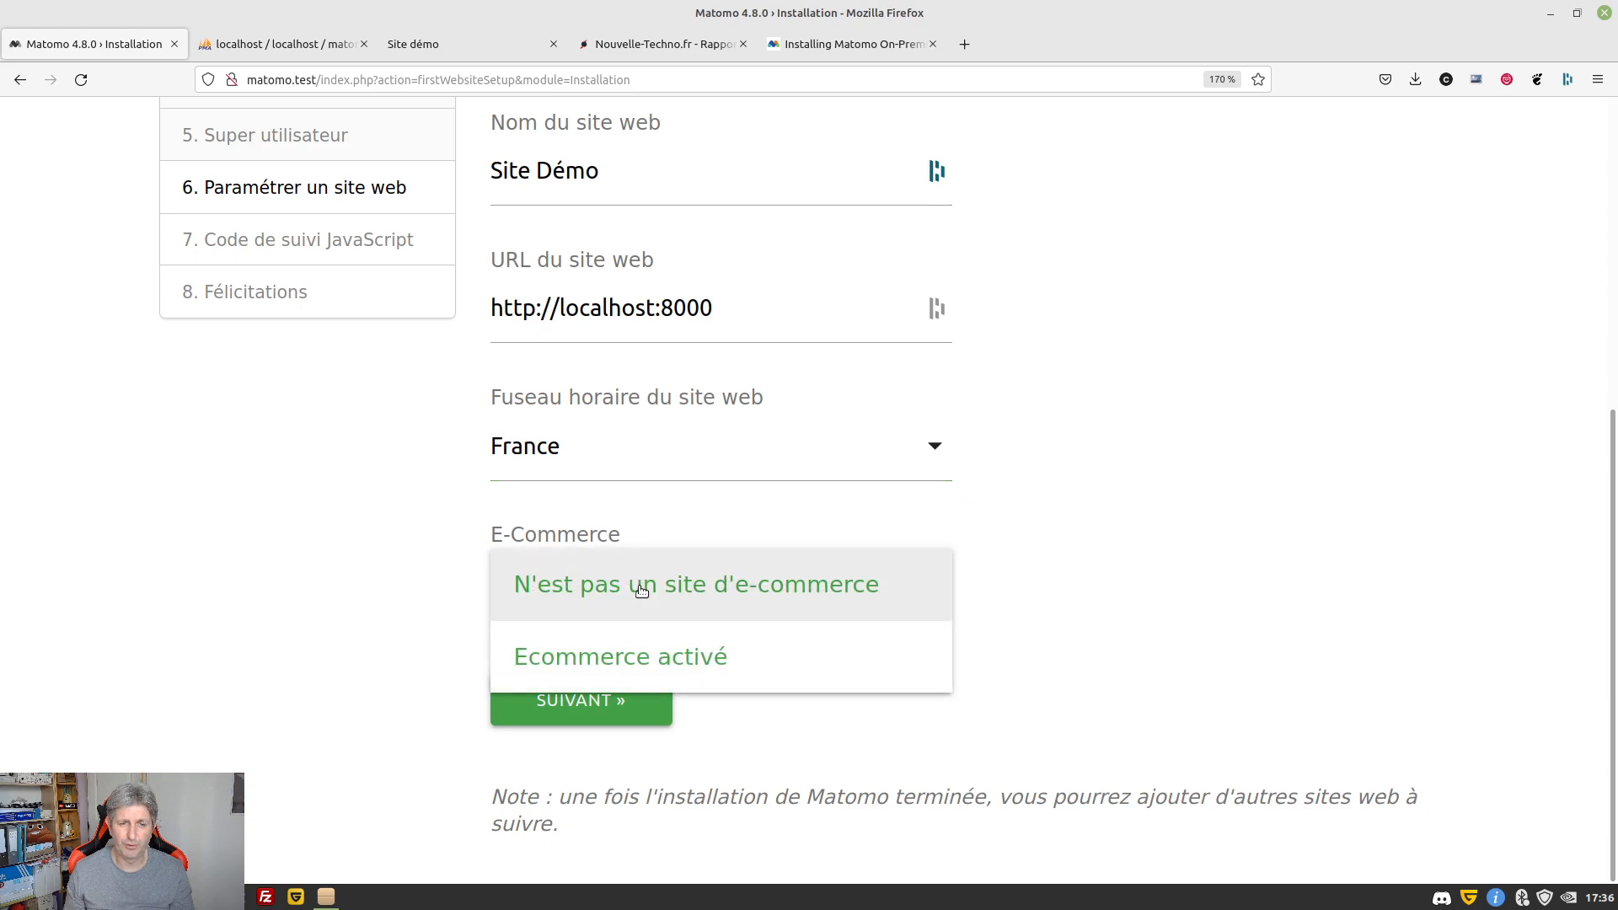
click(566, 542)
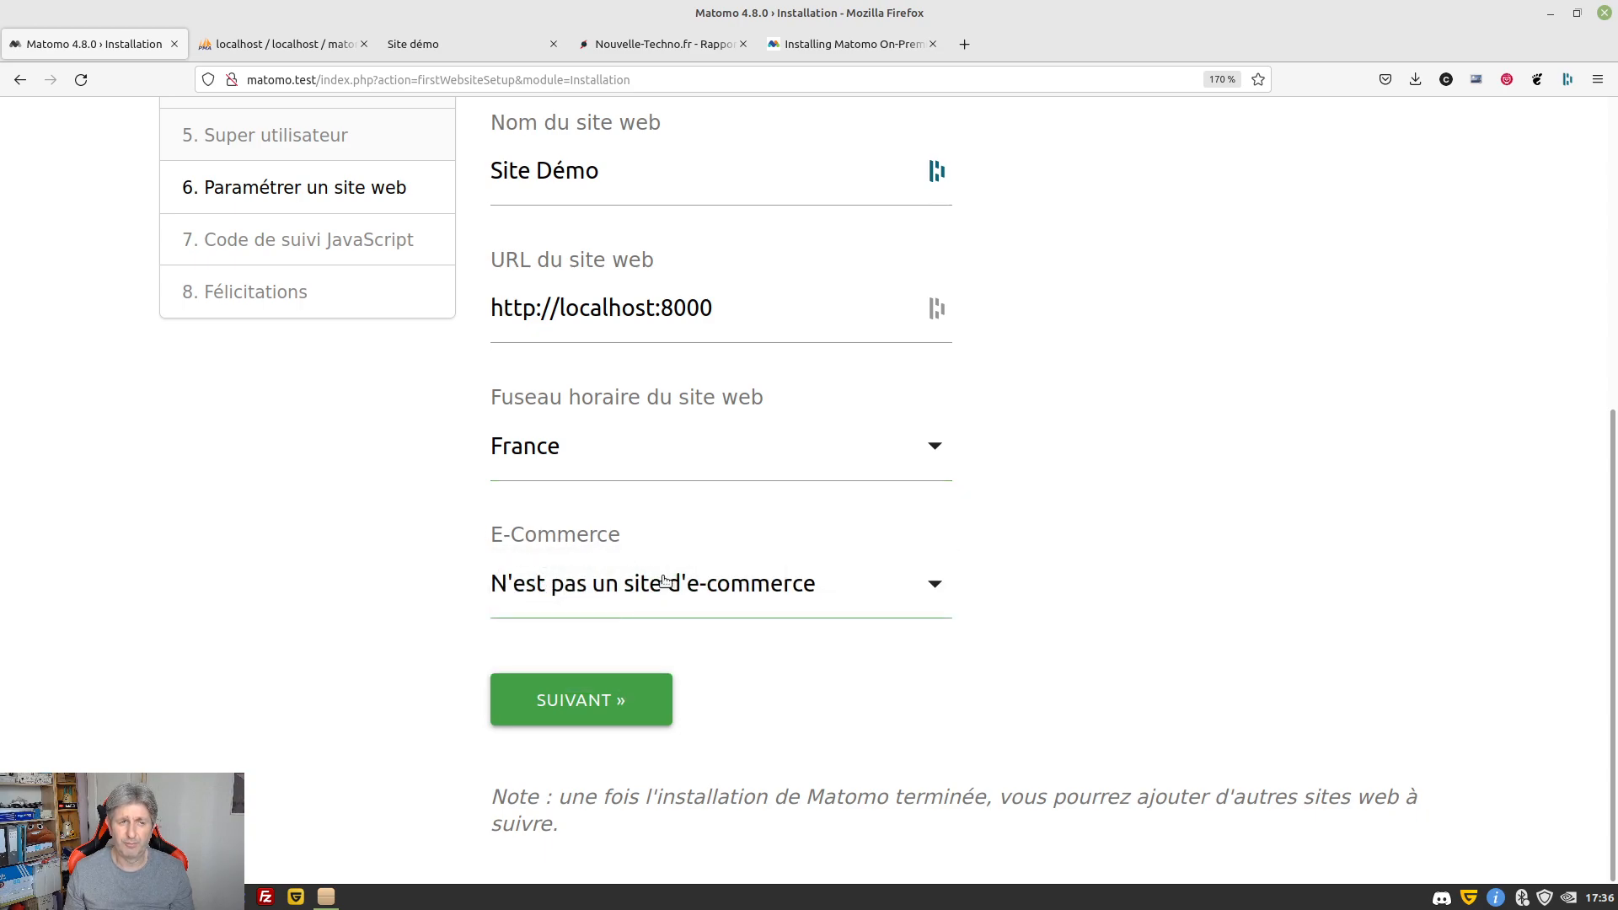
click(567, 714)
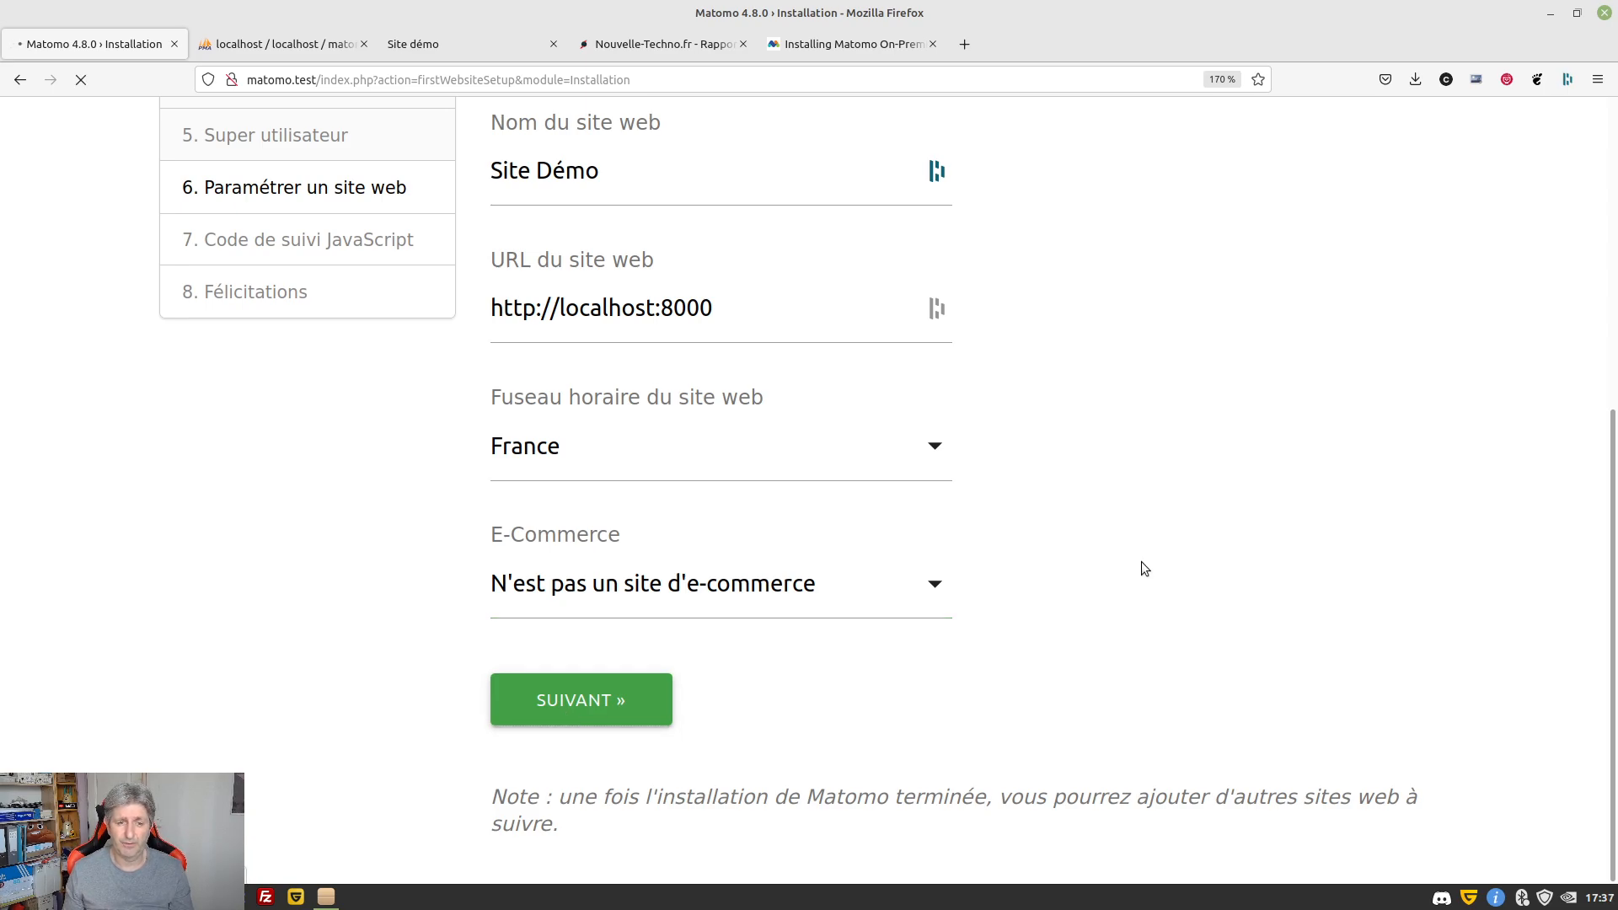
Copy Site Démo's JavaScript tracking code, noting it belongs just before </head>
scroll(1112, 455, down, 3)
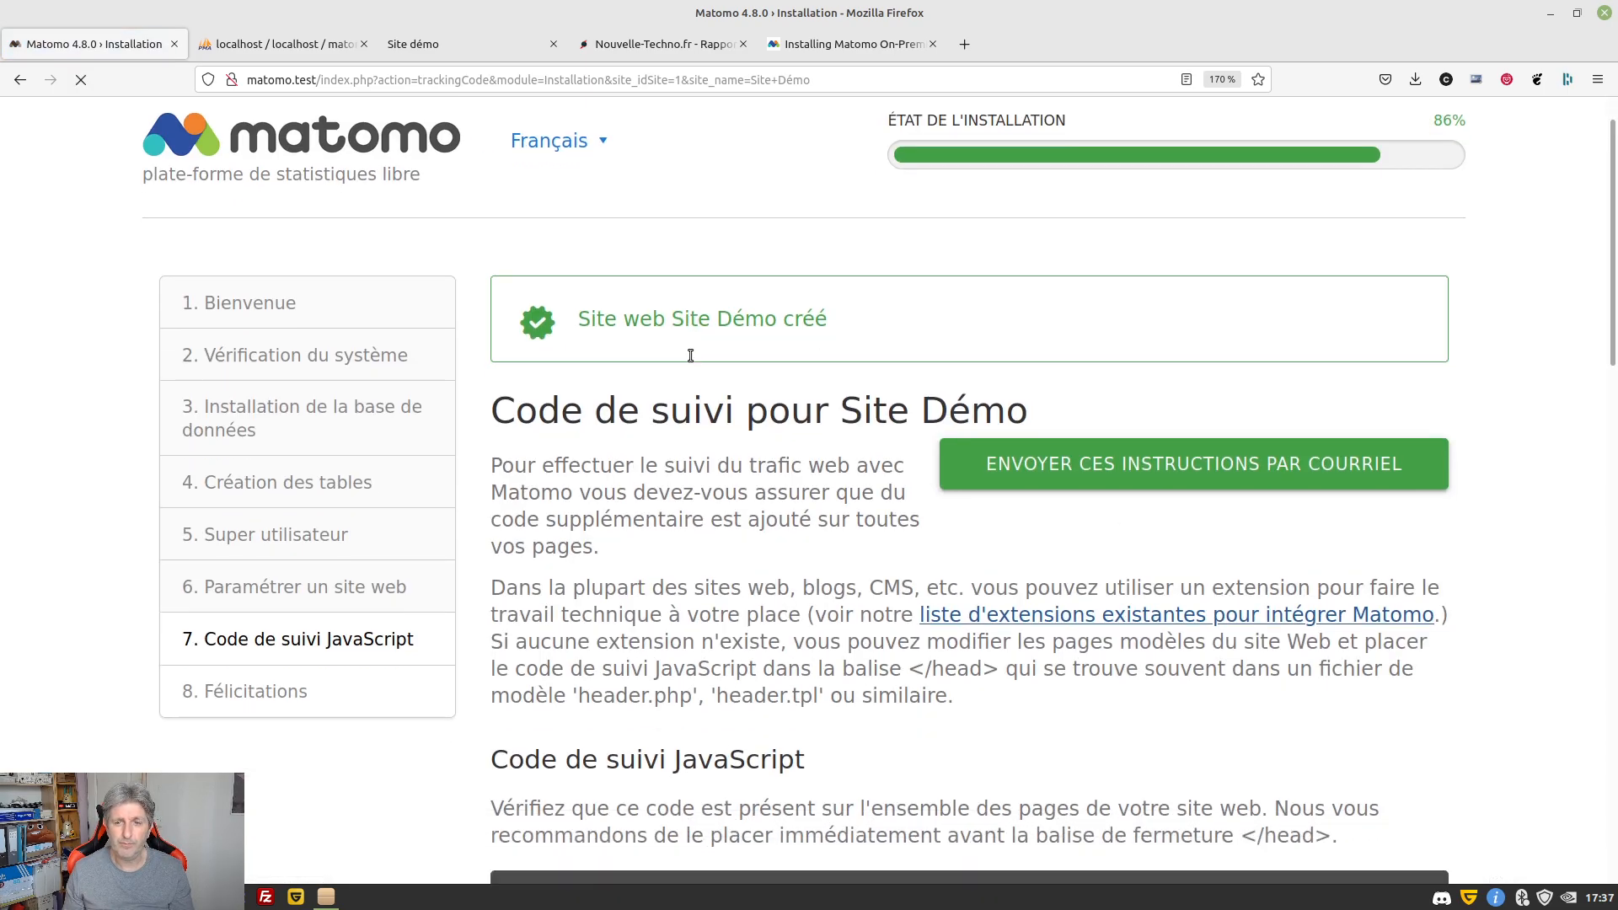
click(1285, 510)
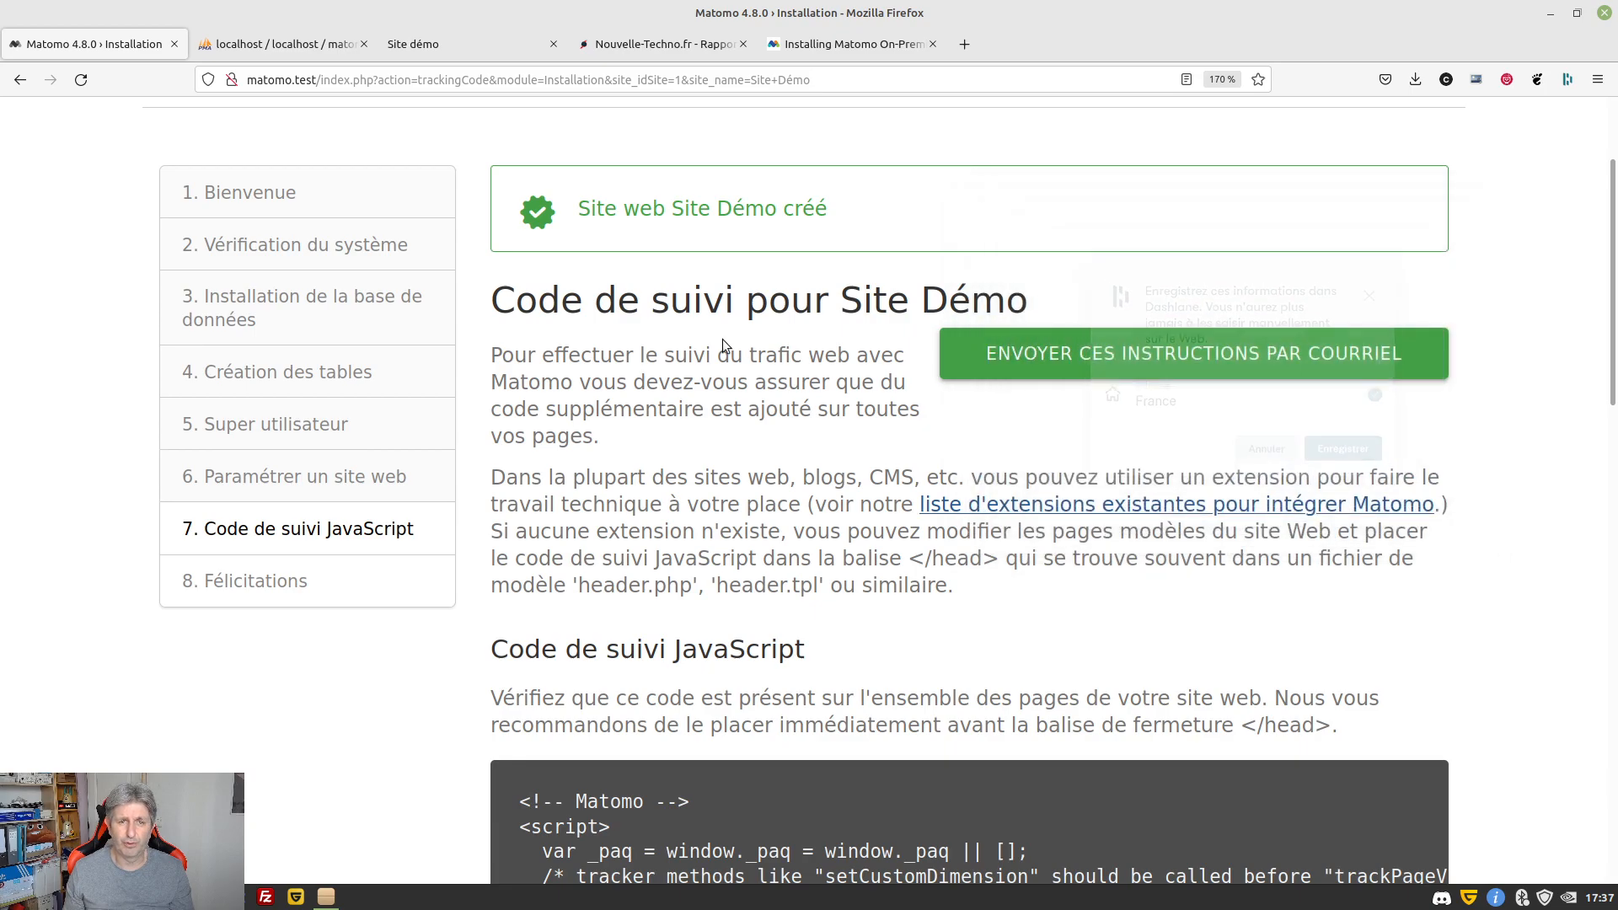
drag(1033, 300, 834, 302)
scroll(686, 462, down, 6)
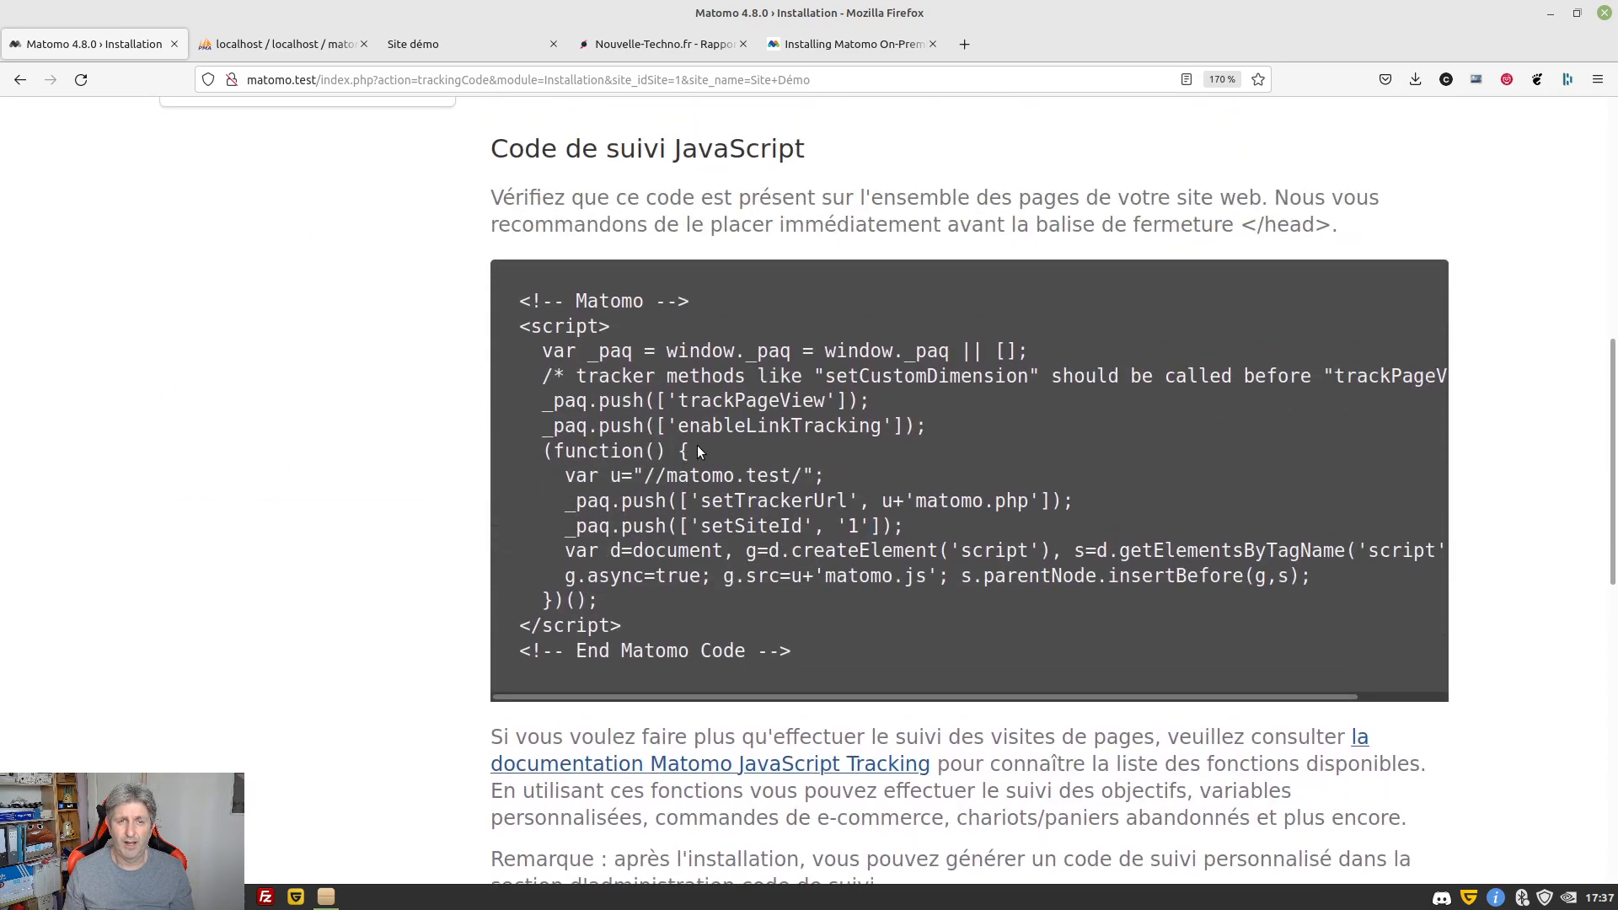
scroll(696, 445, up, 7)
scroll(696, 445, down, 10)
scroll(696, 451, down, 7)
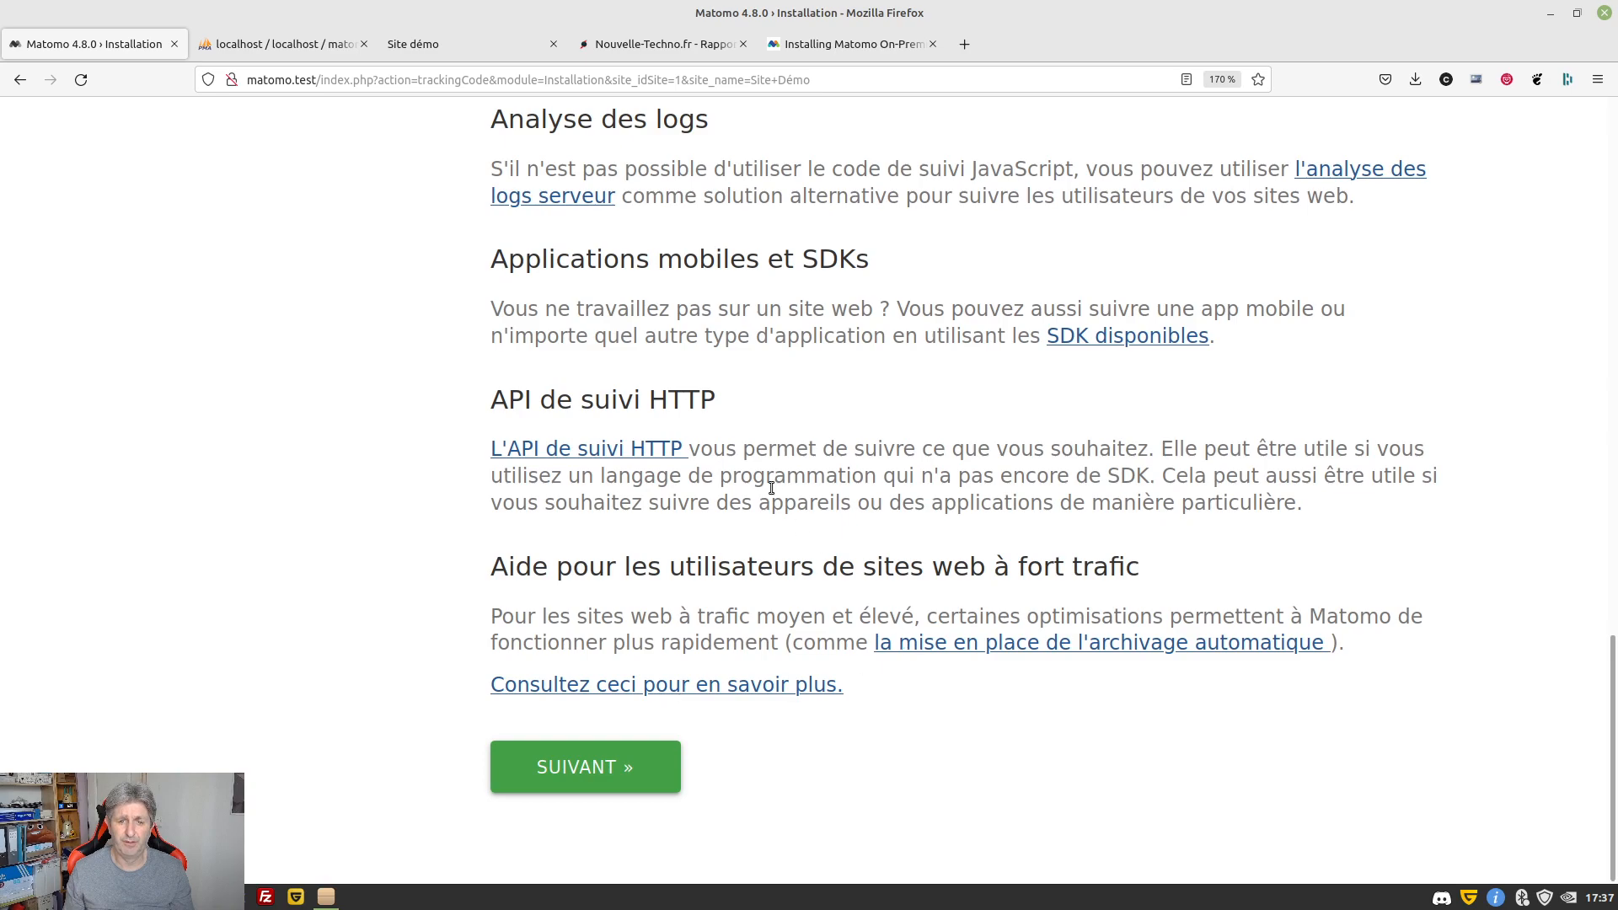
scroll(829, 448, up, 10)
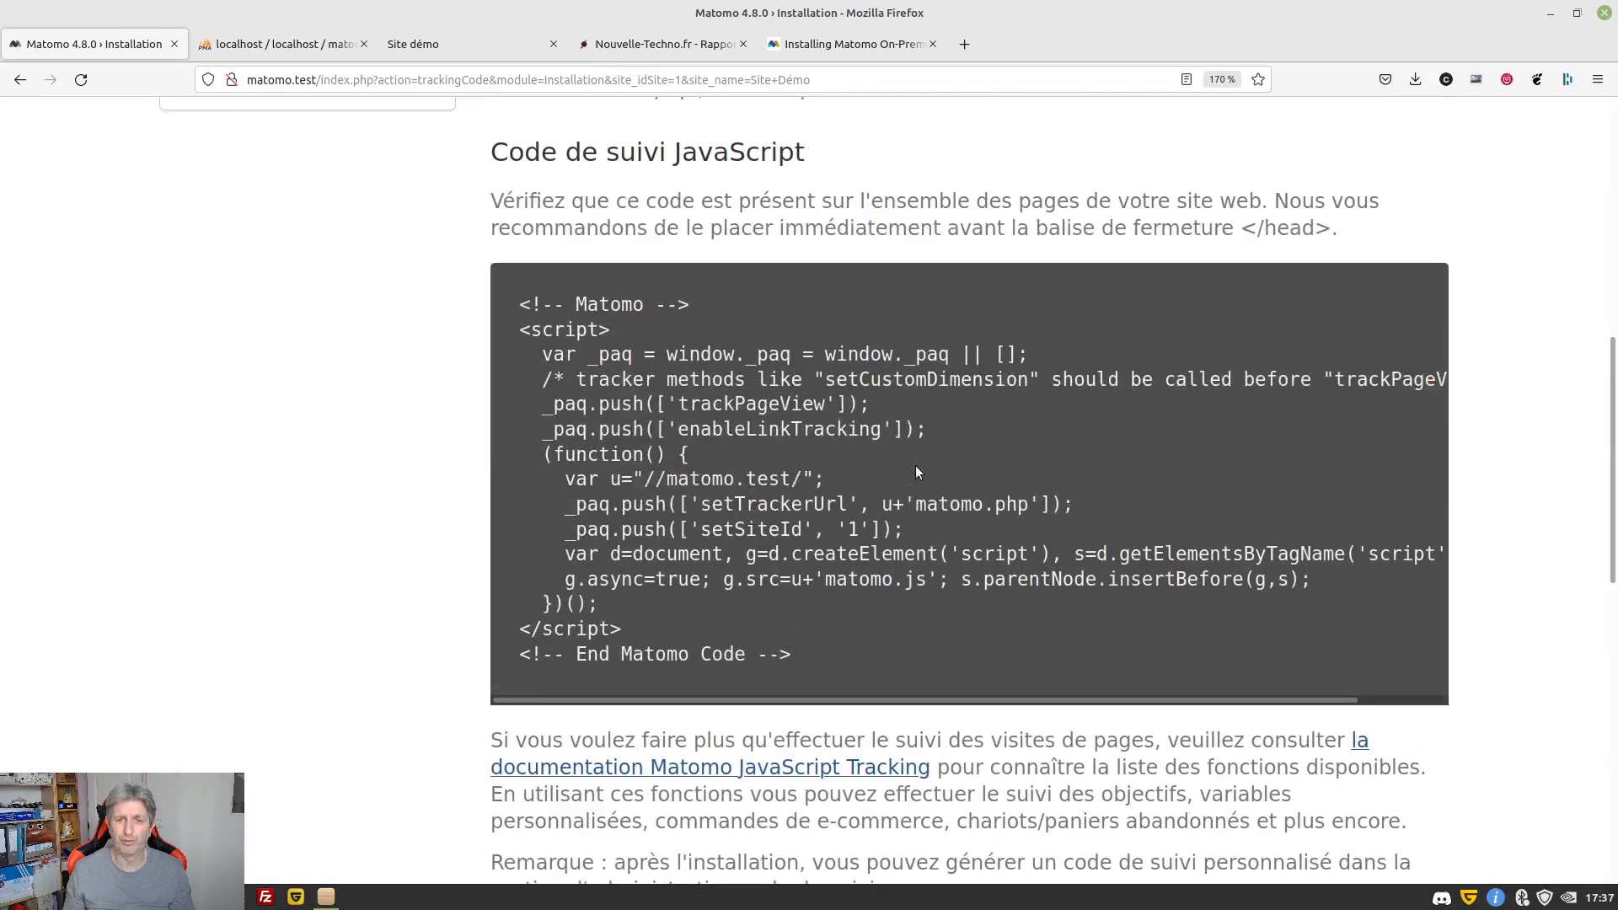
click(801, 640)
key(ctrl+c)
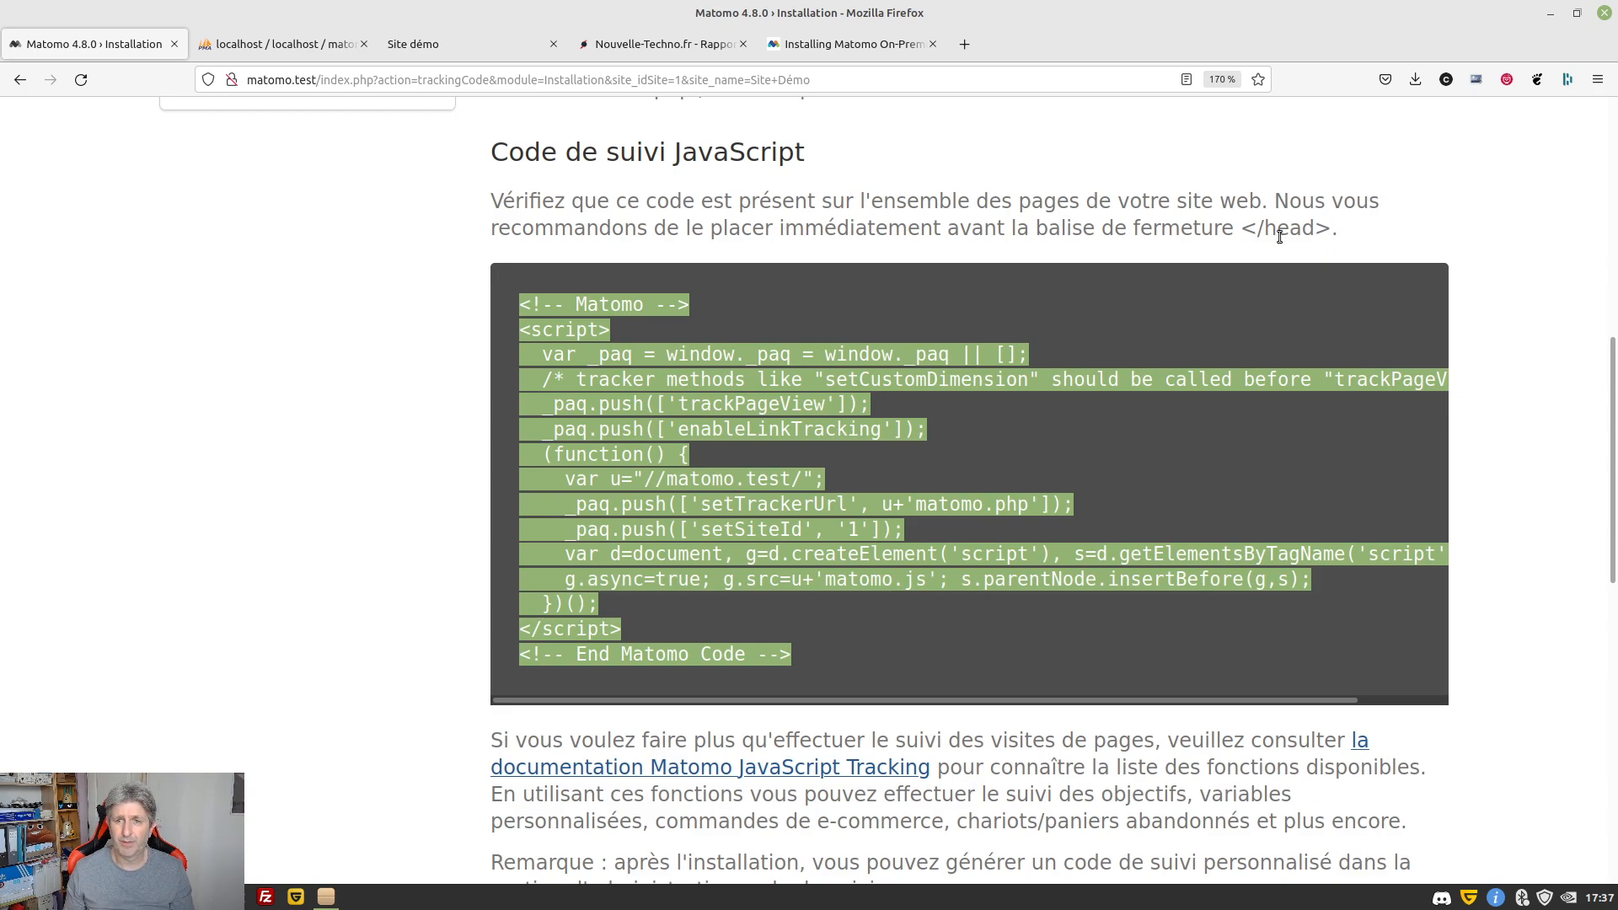
drag(1319, 230, 946, 242)
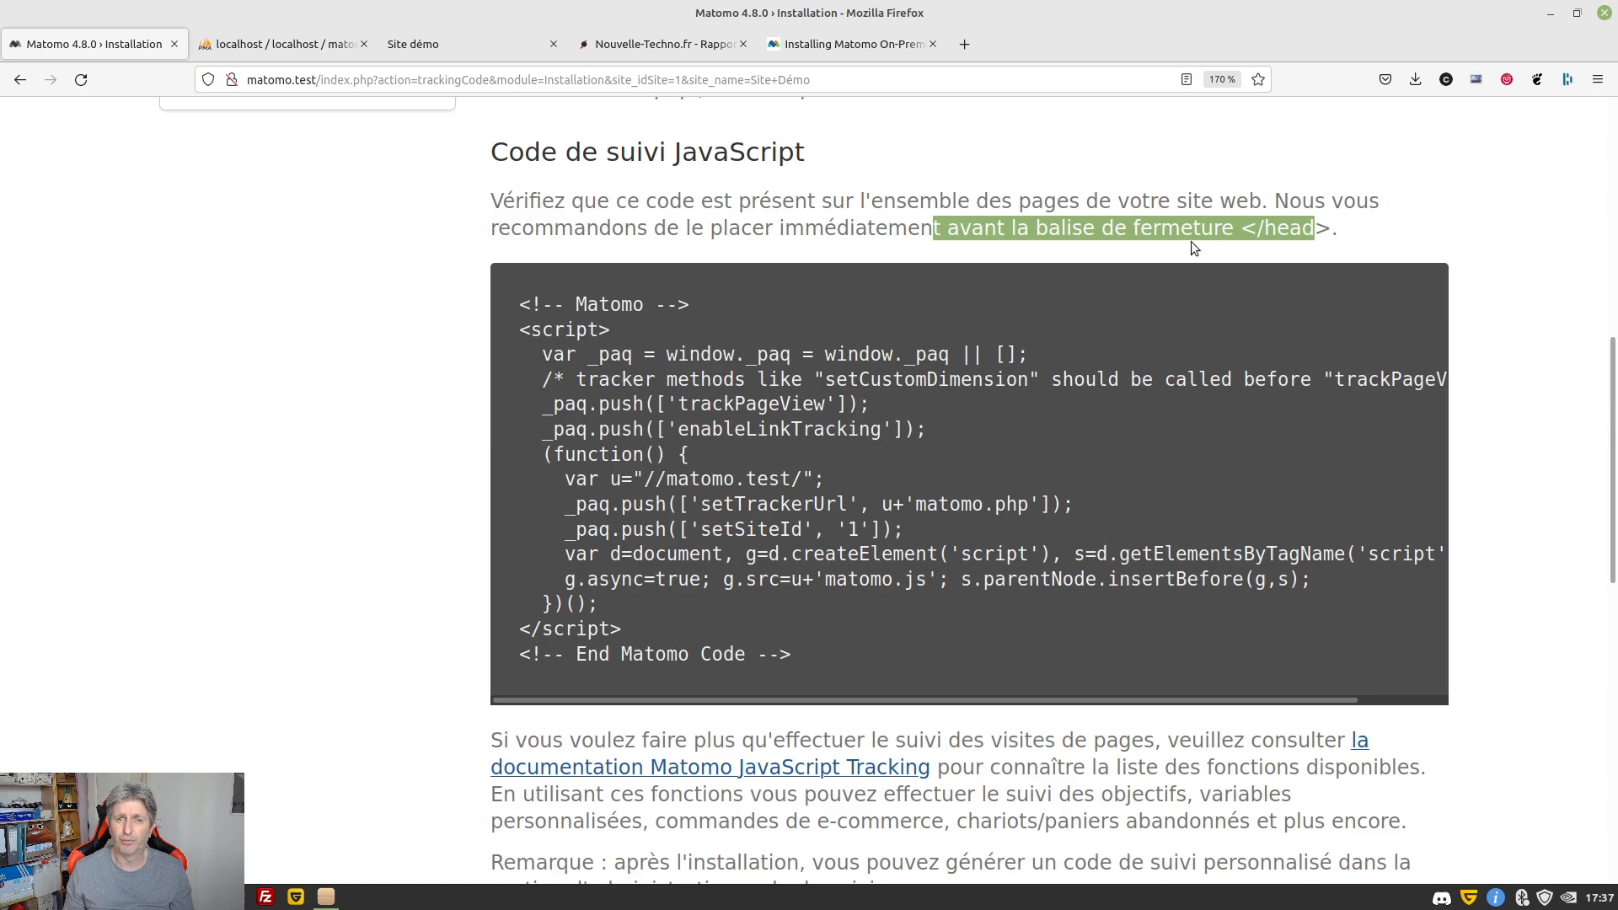
key(alt+Tab)
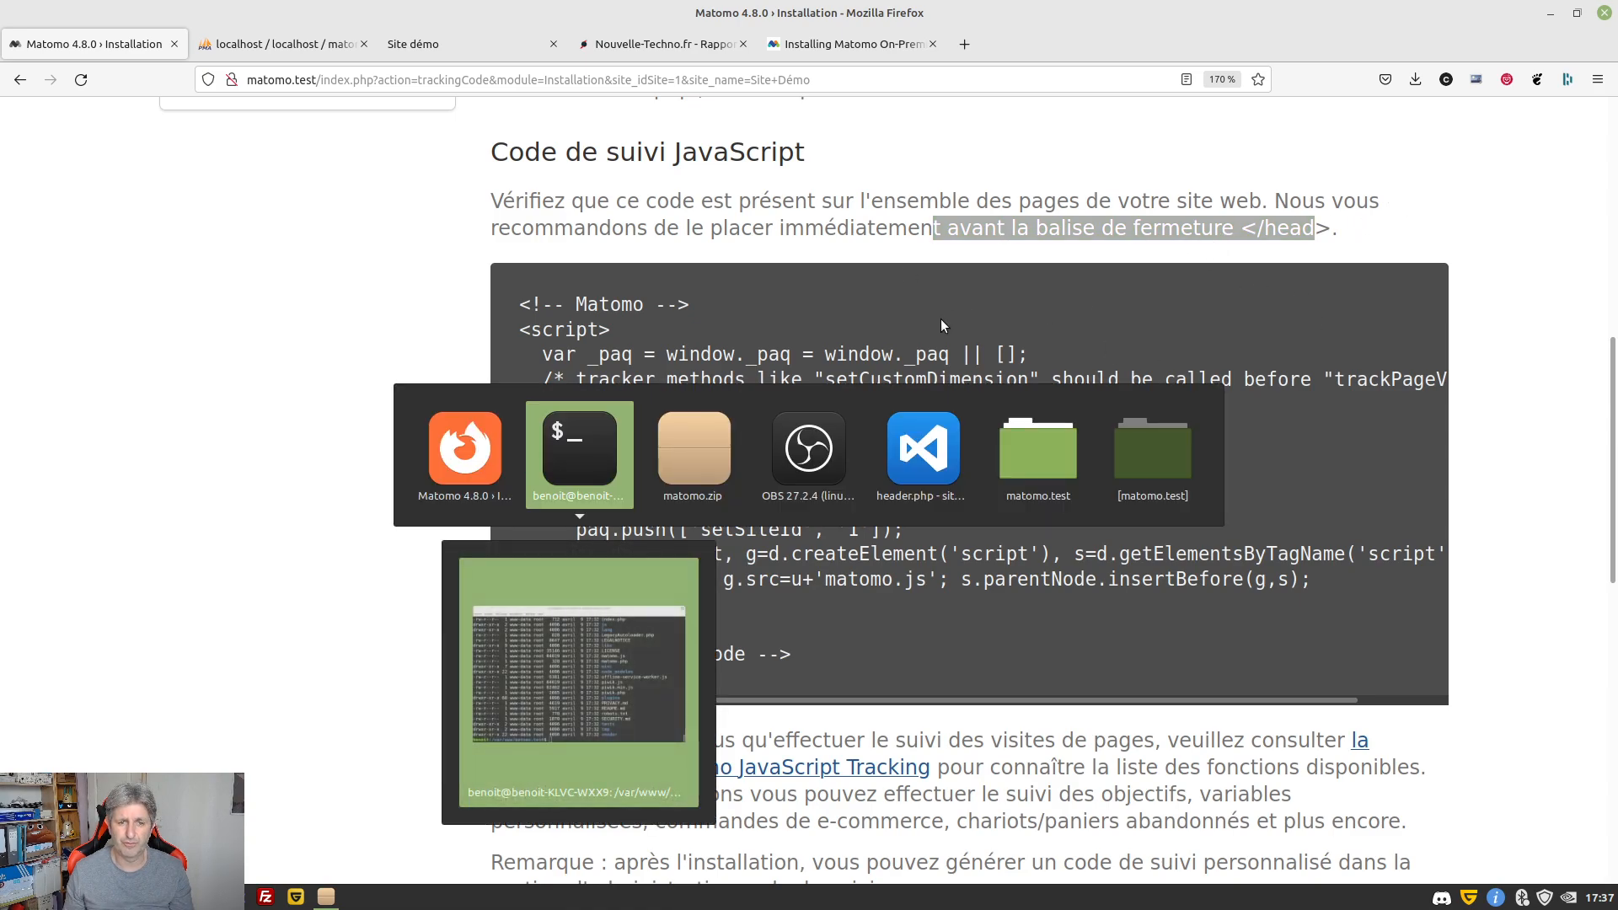
Paste the Matomo tracking script into header.php's head section
key(alt+Tab)
key(alt+Tab)
key(alt+Tab)
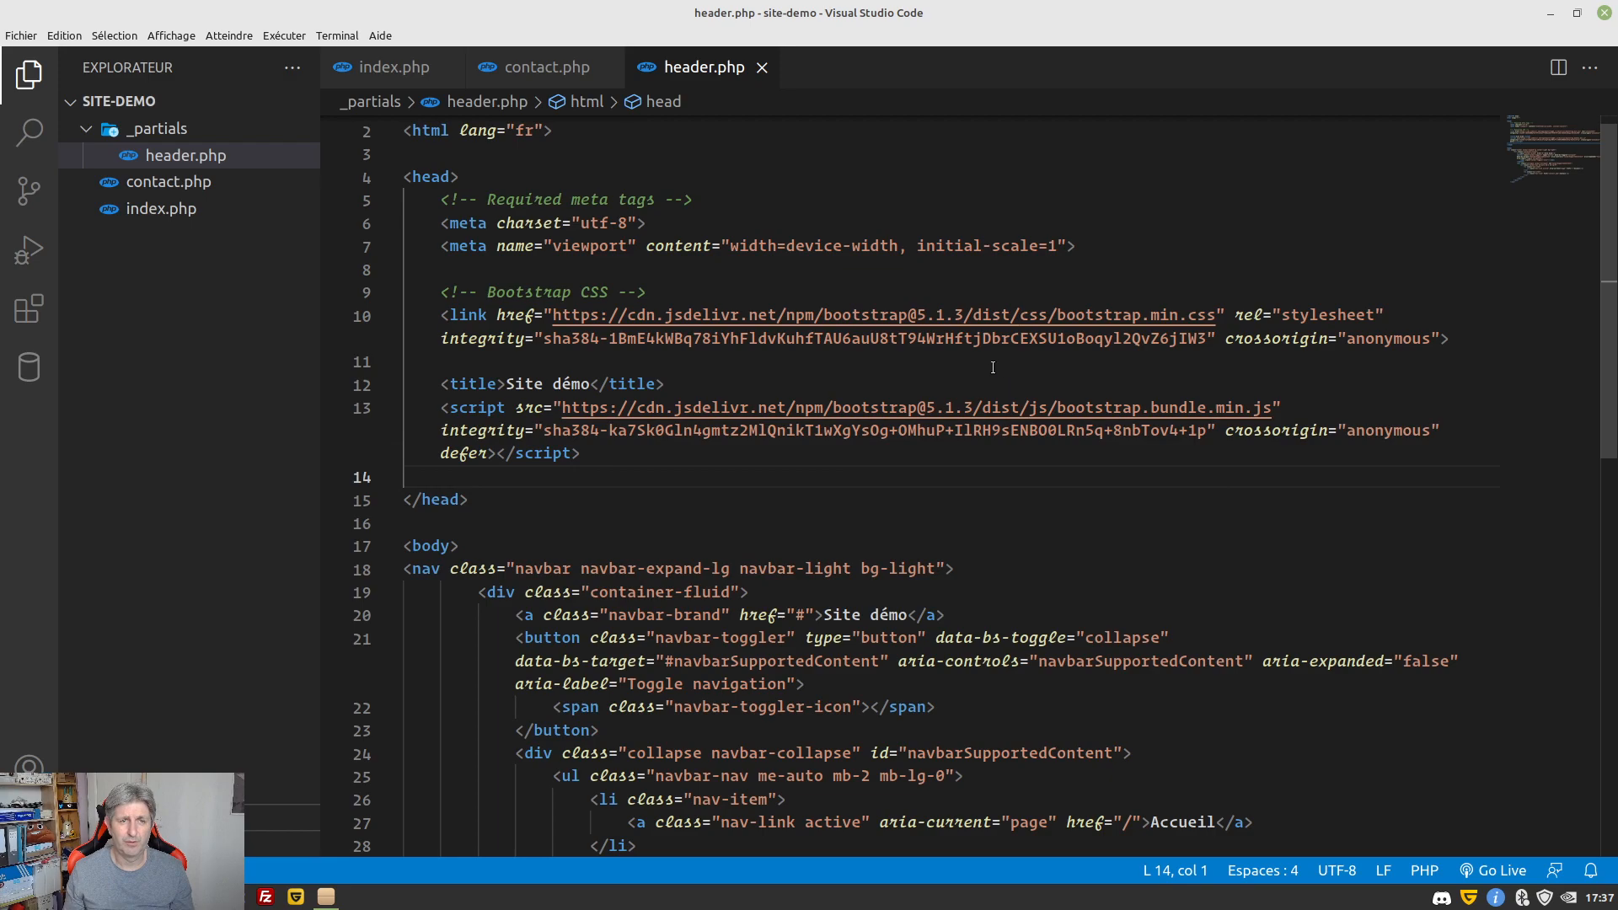
scroll(720, 321, up, 2)
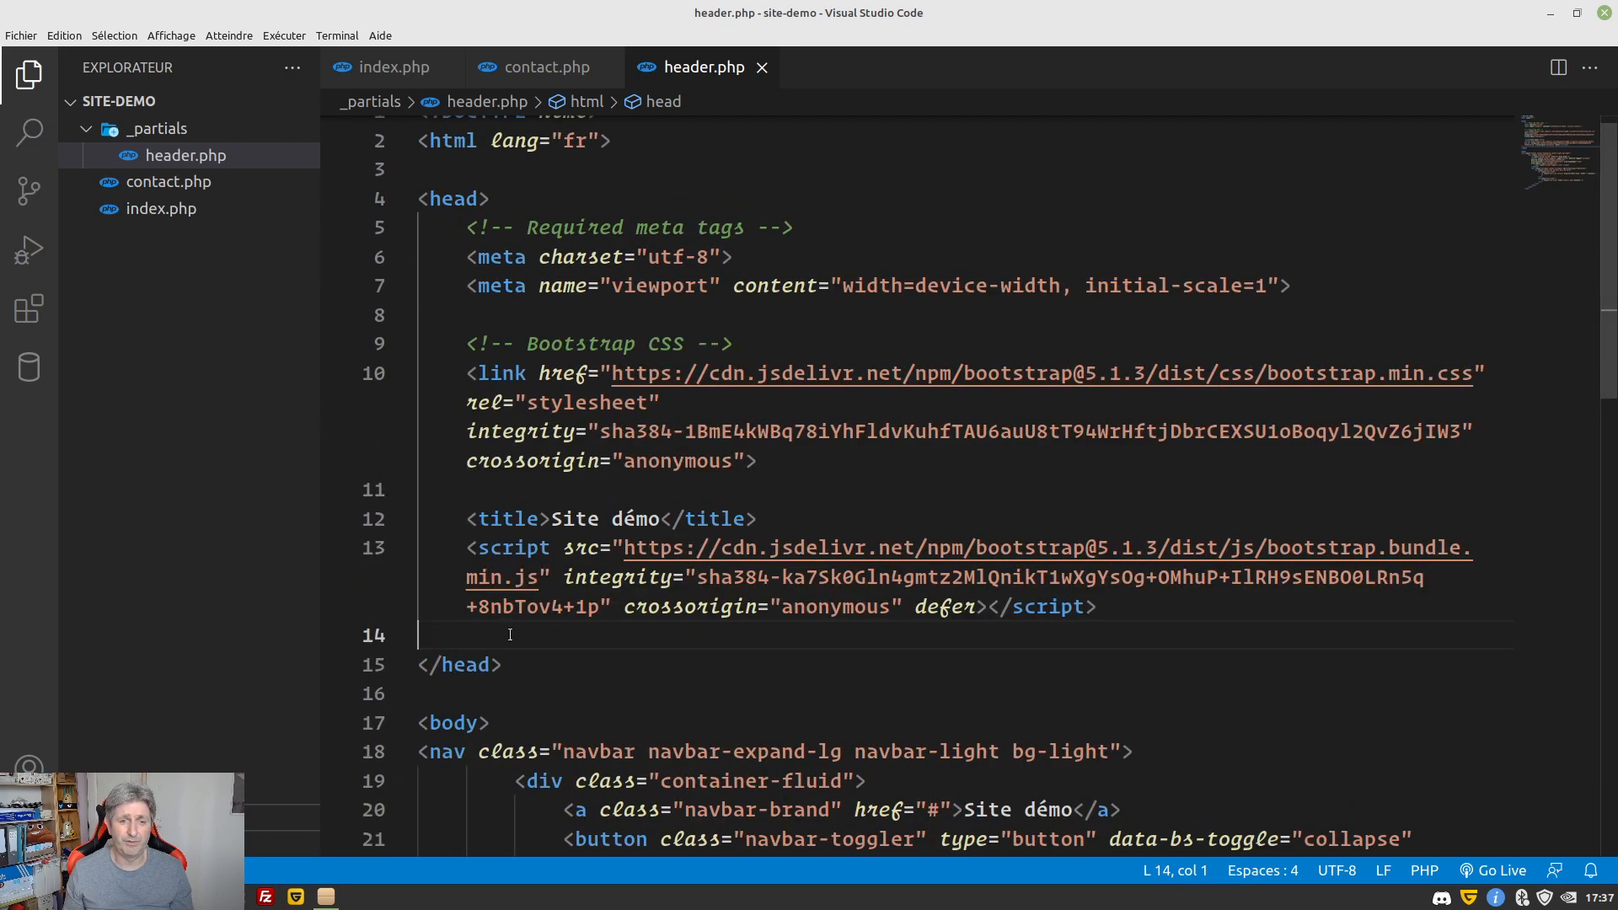
key(ctrl+v)
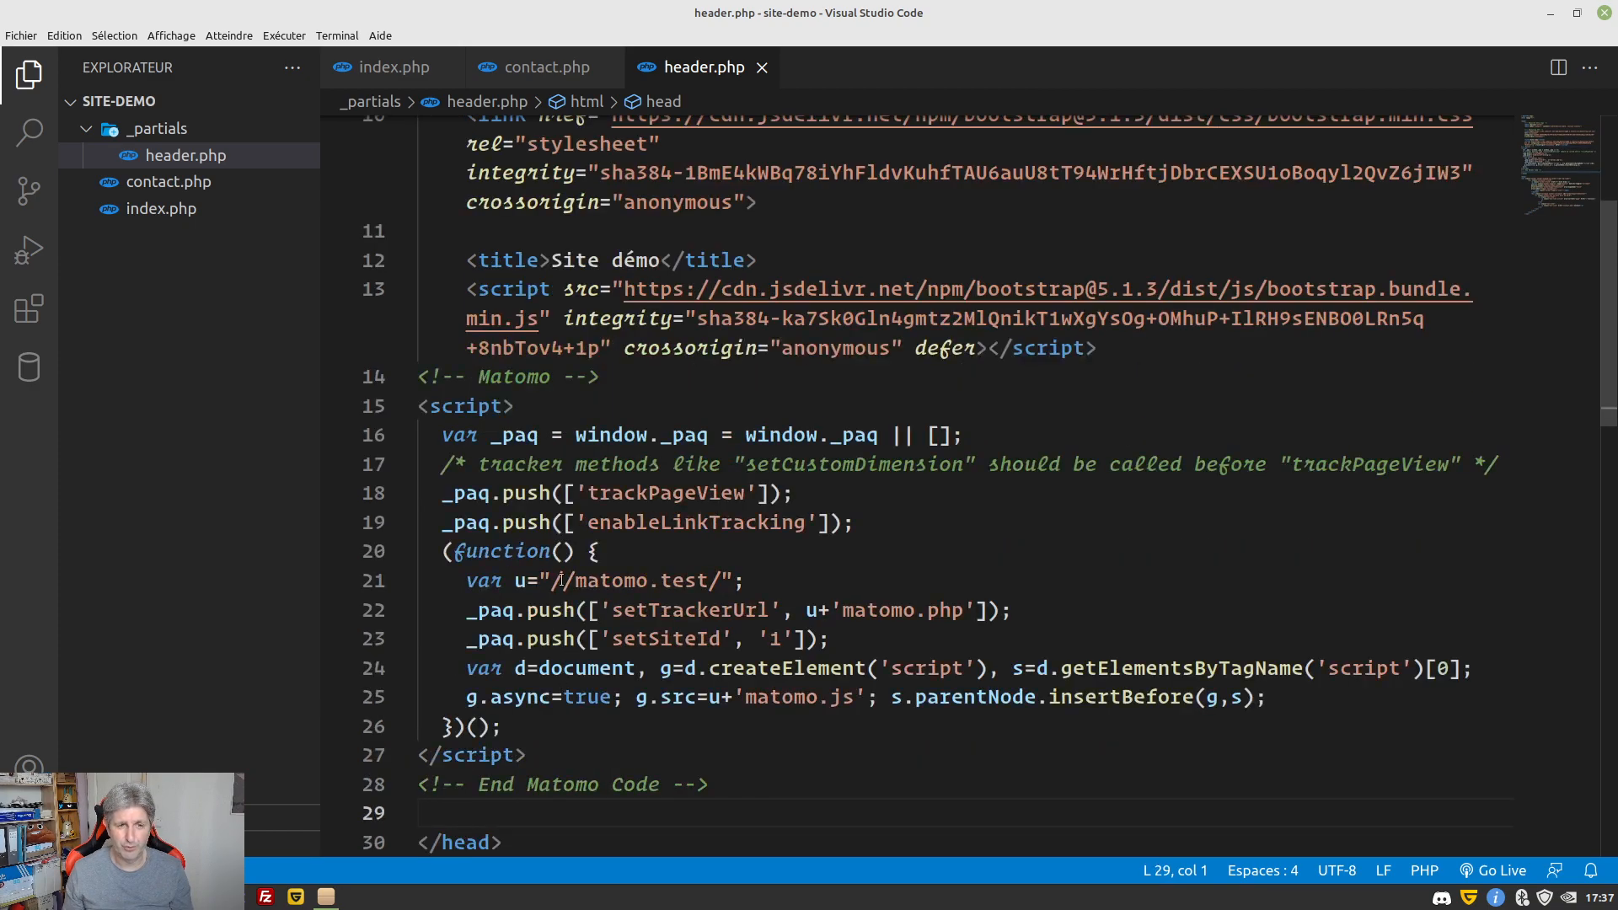
Indent the Matomo block one level and its inner lines 16–26 one more level
drag(379, 382, 519, 795)
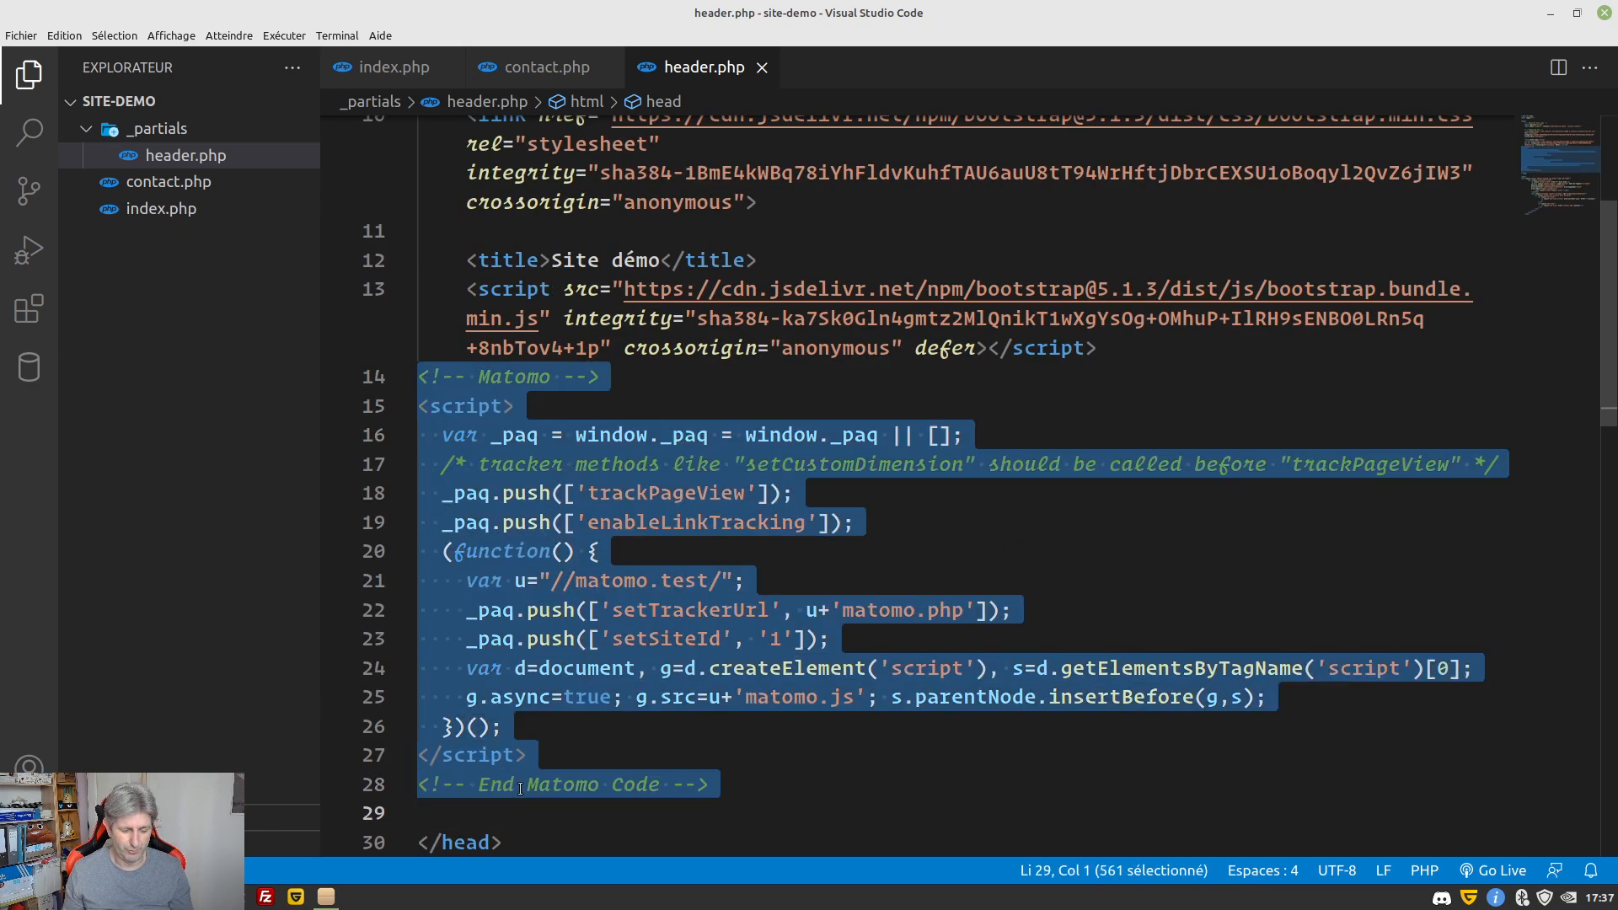
key(Tab)
click(455, 463)
drag(370, 379, 612, 724)
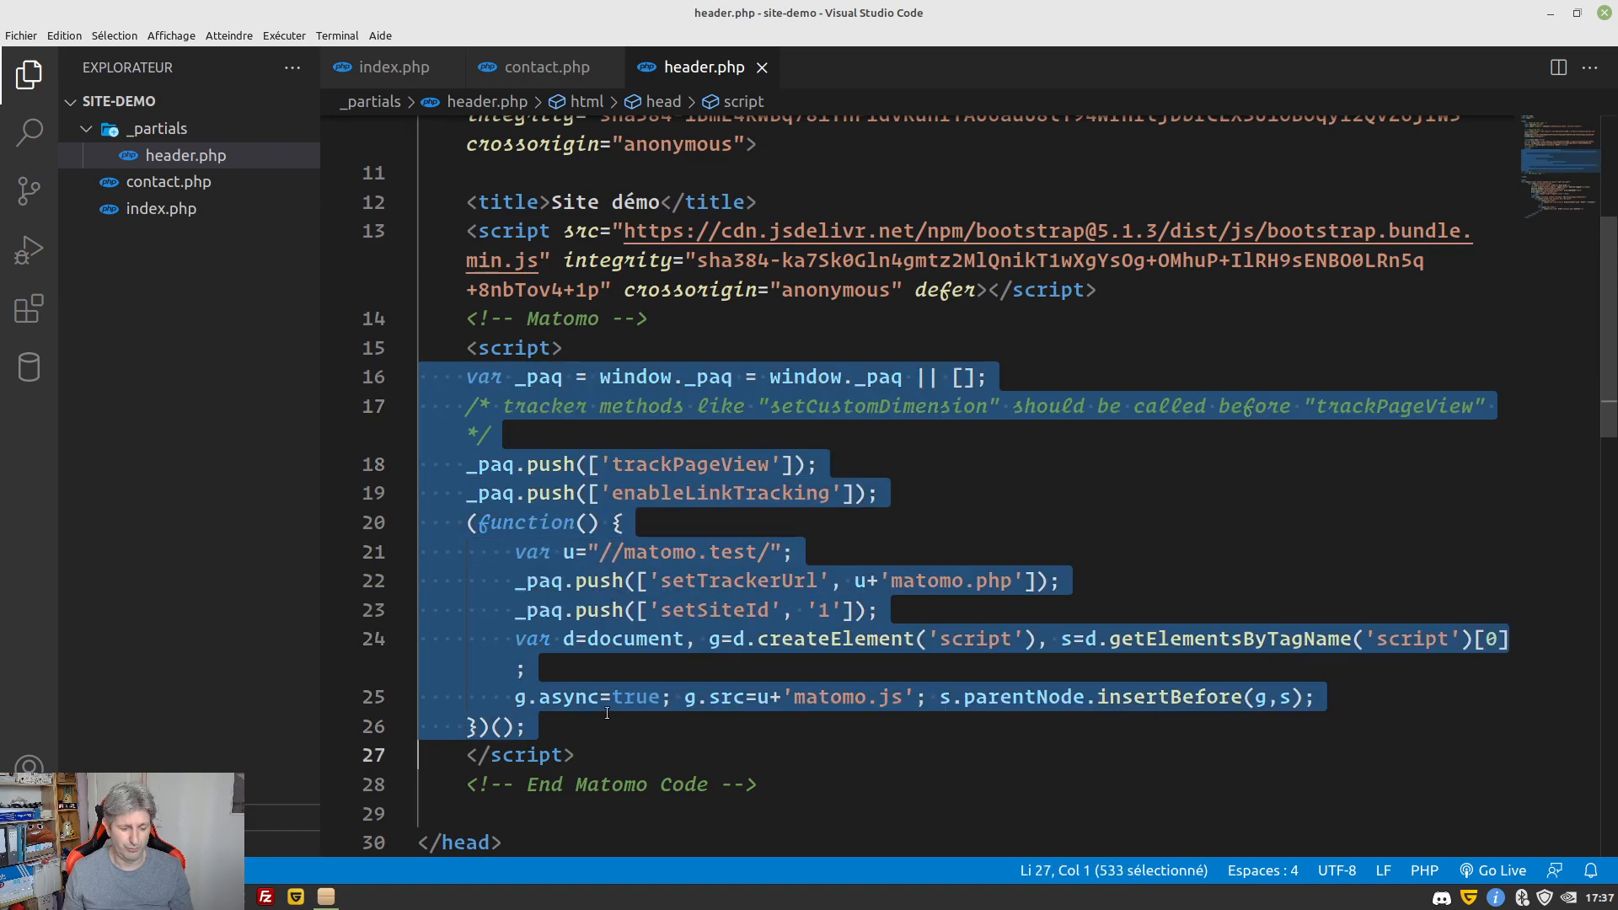
key(Tab)
scroll(750, 497, down, 1)
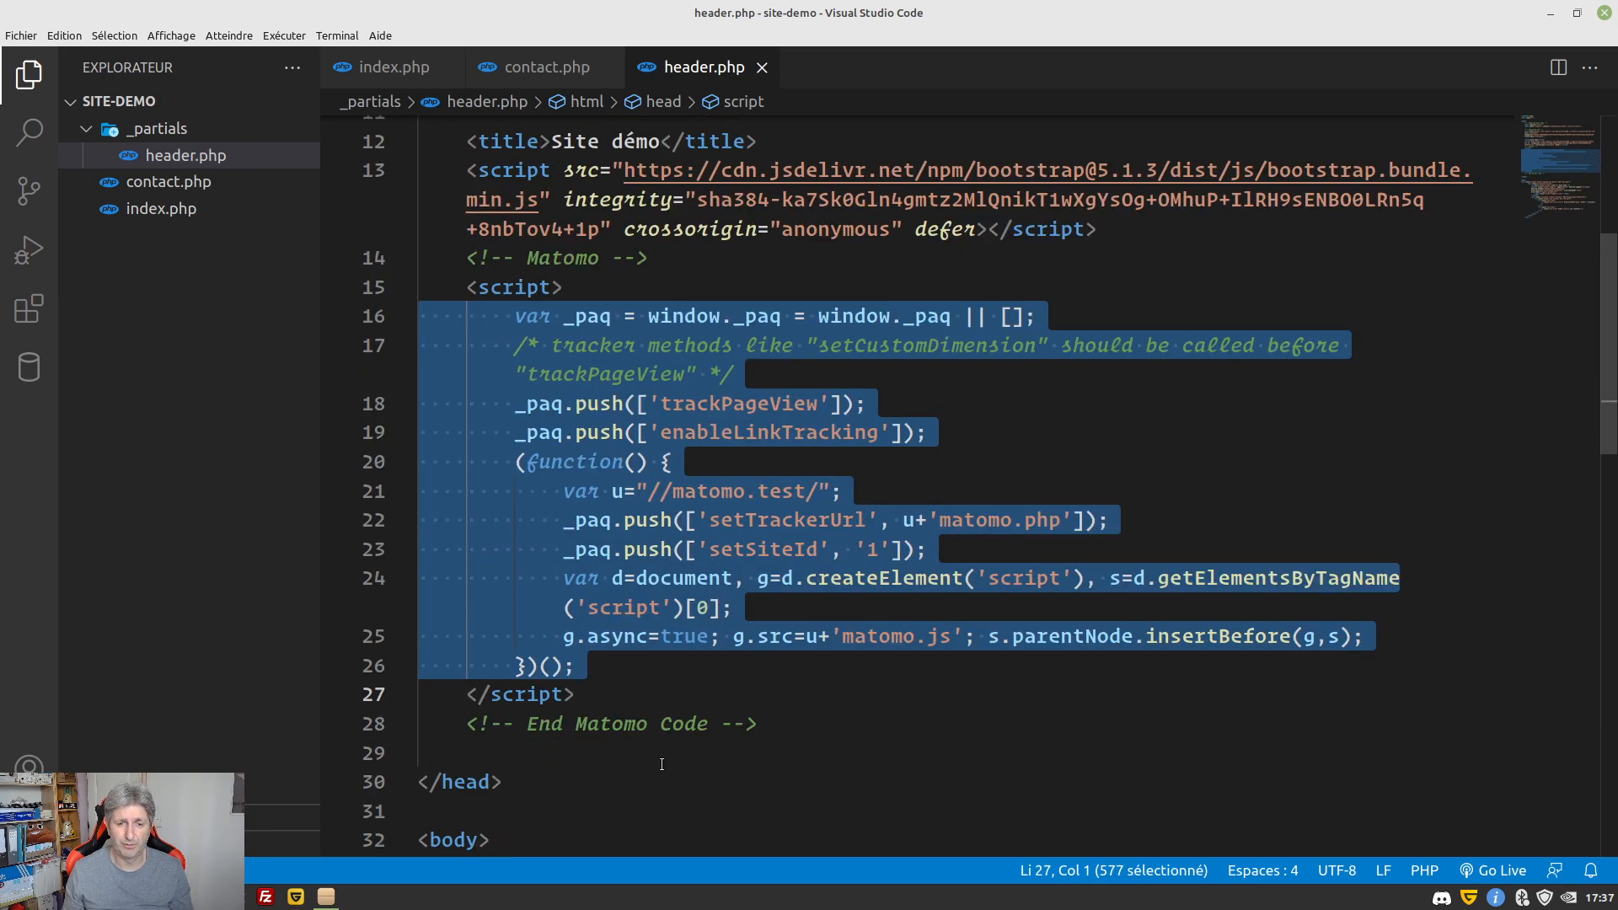
click(663, 764)
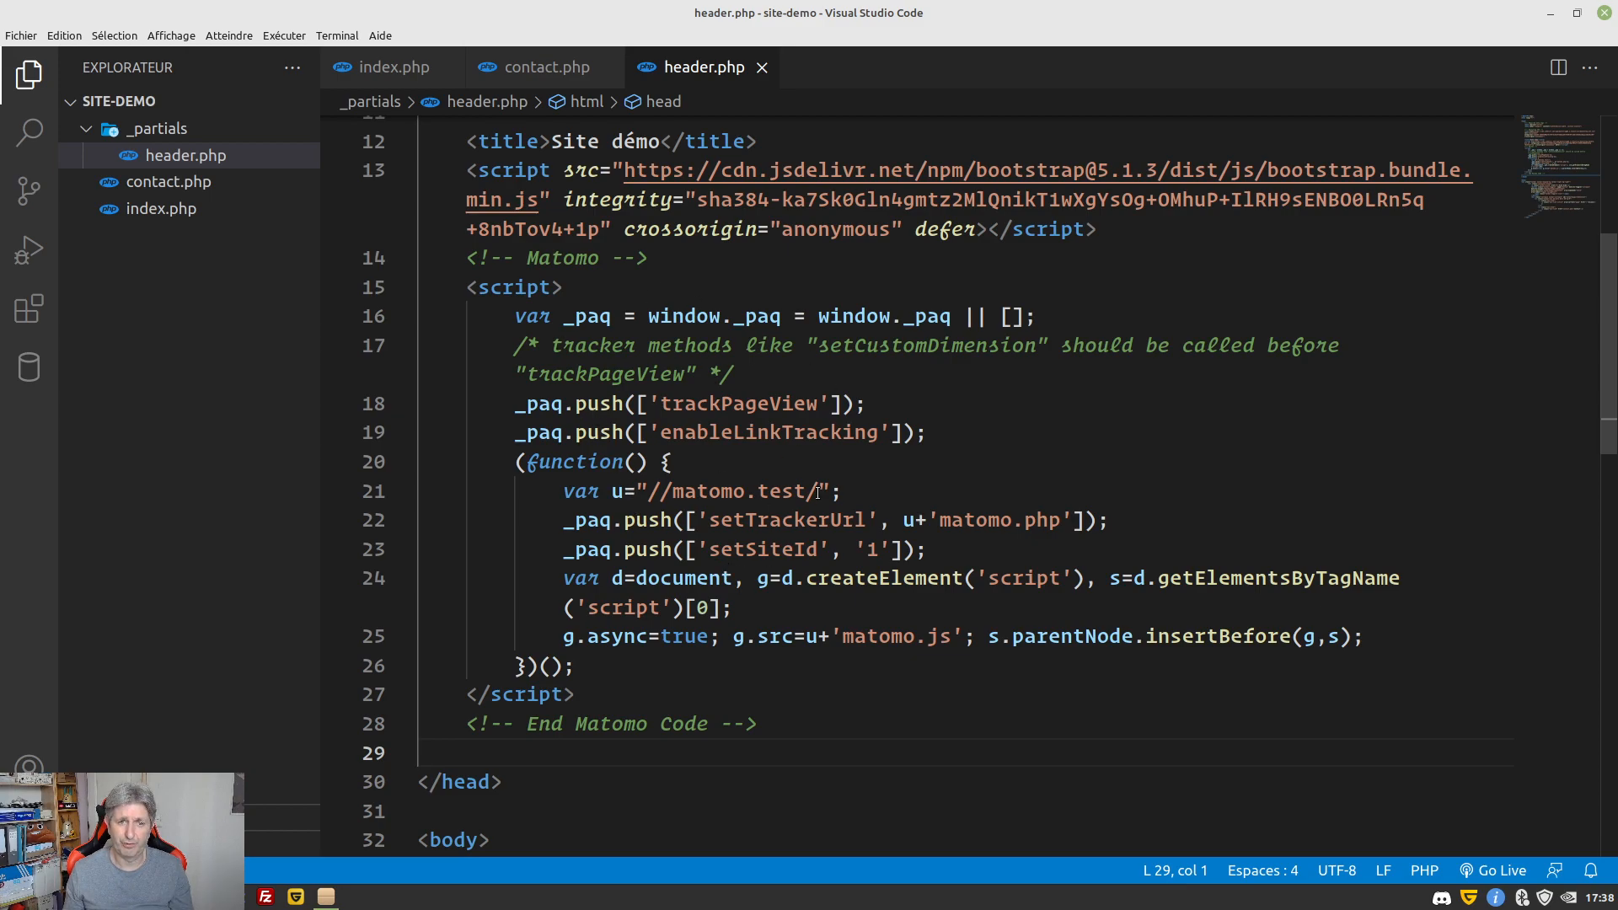
key(alt+Tab)
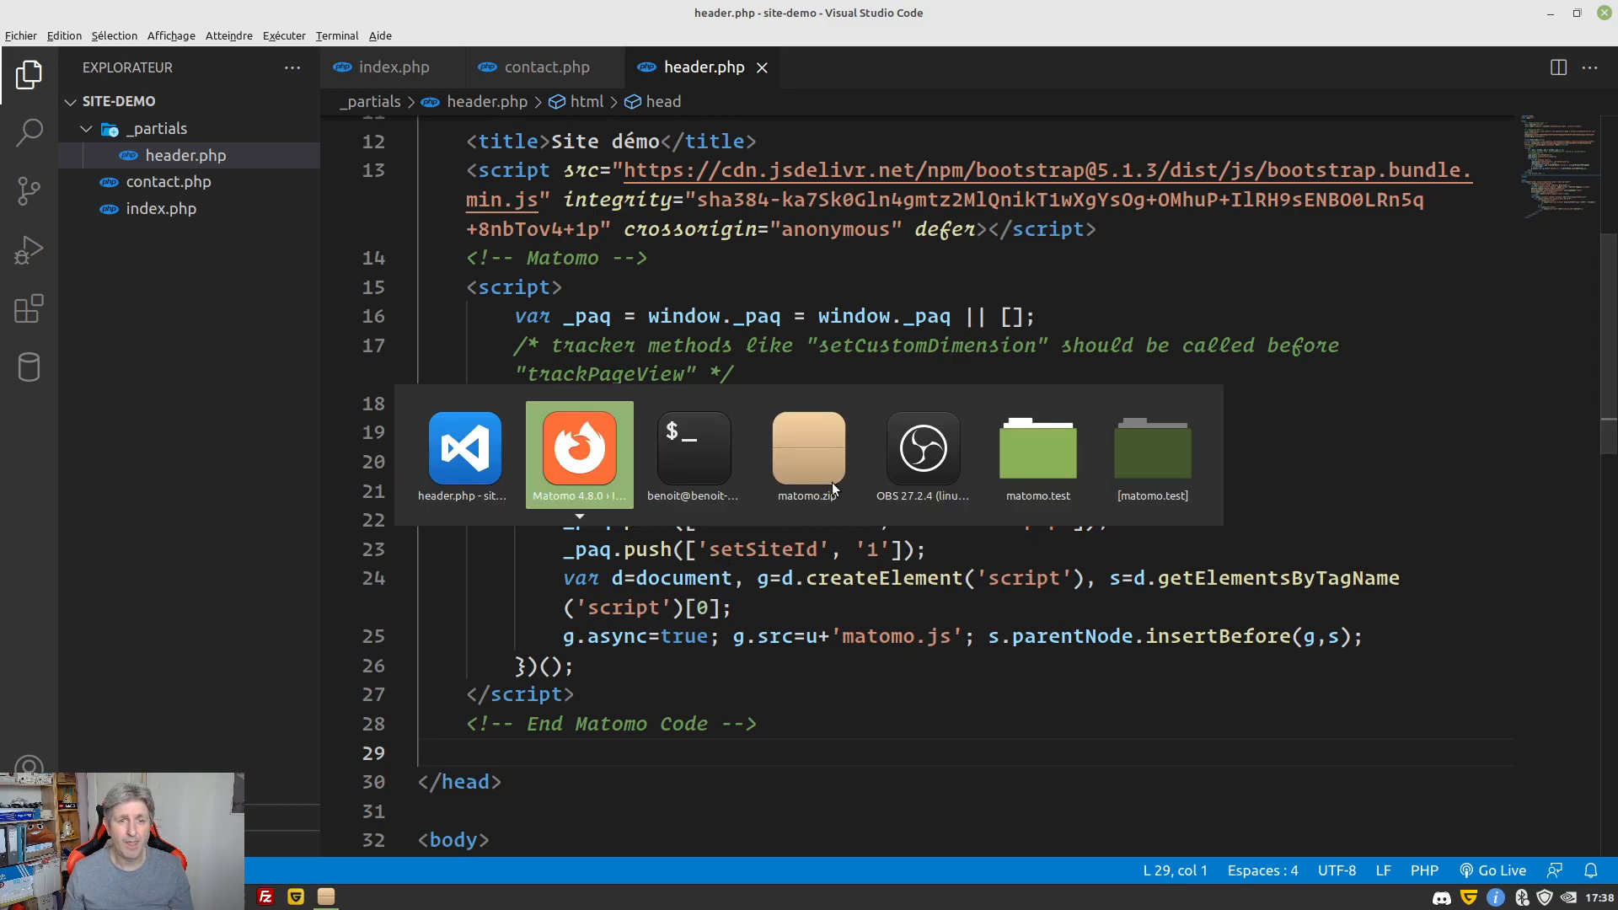
Complete the final installer steps and continue on to Matomo
scroll(413, 364, down, 10)
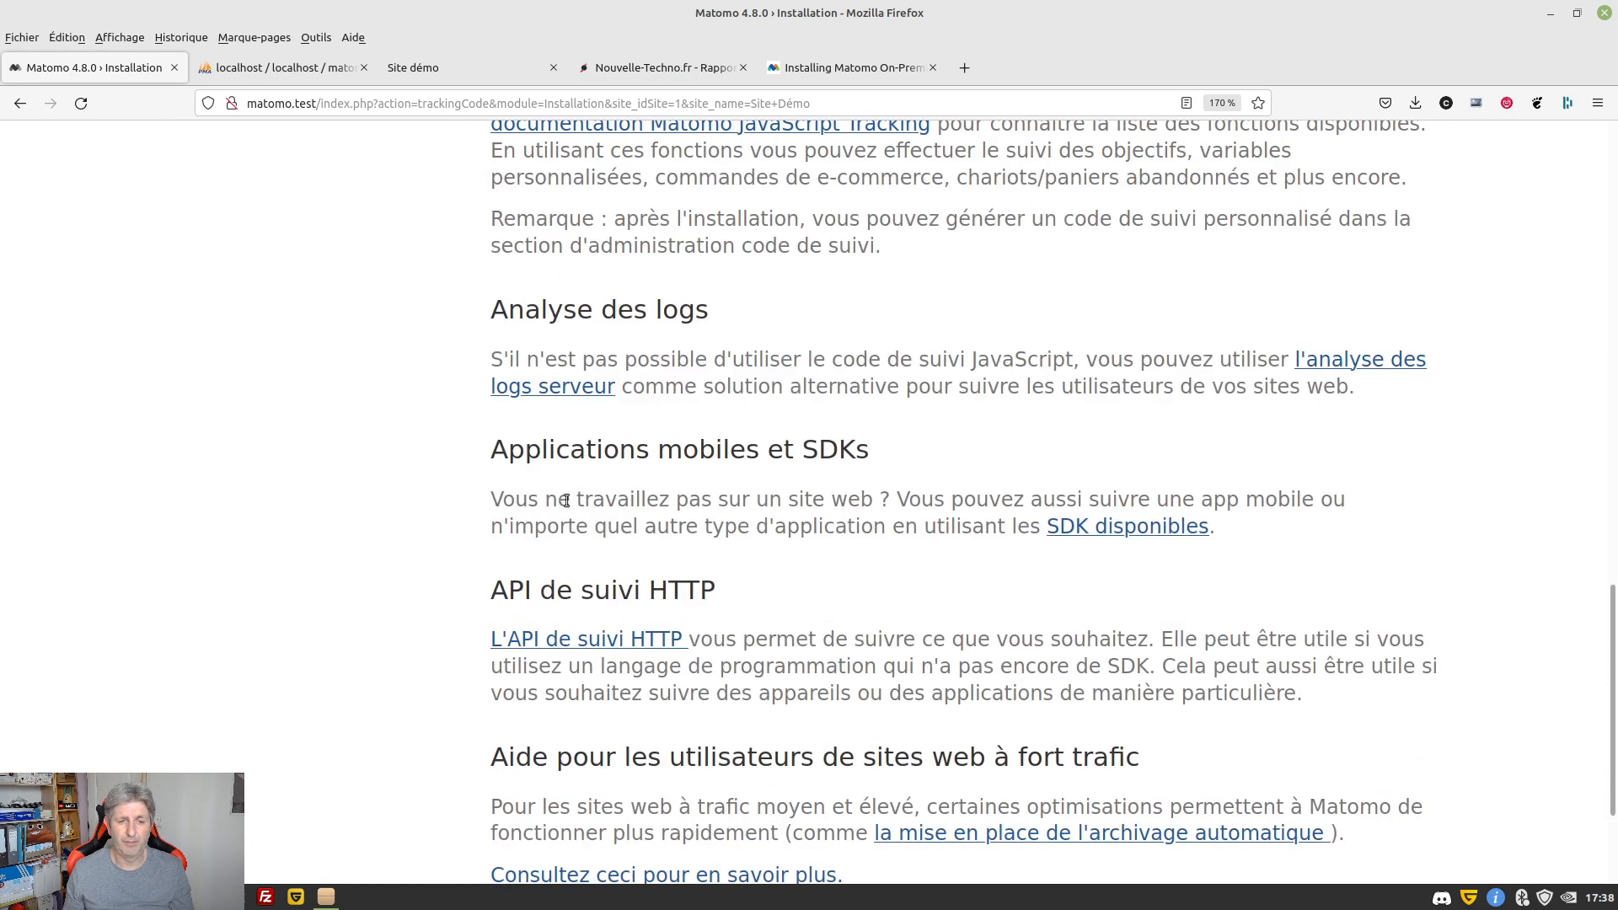
click(622, 769)
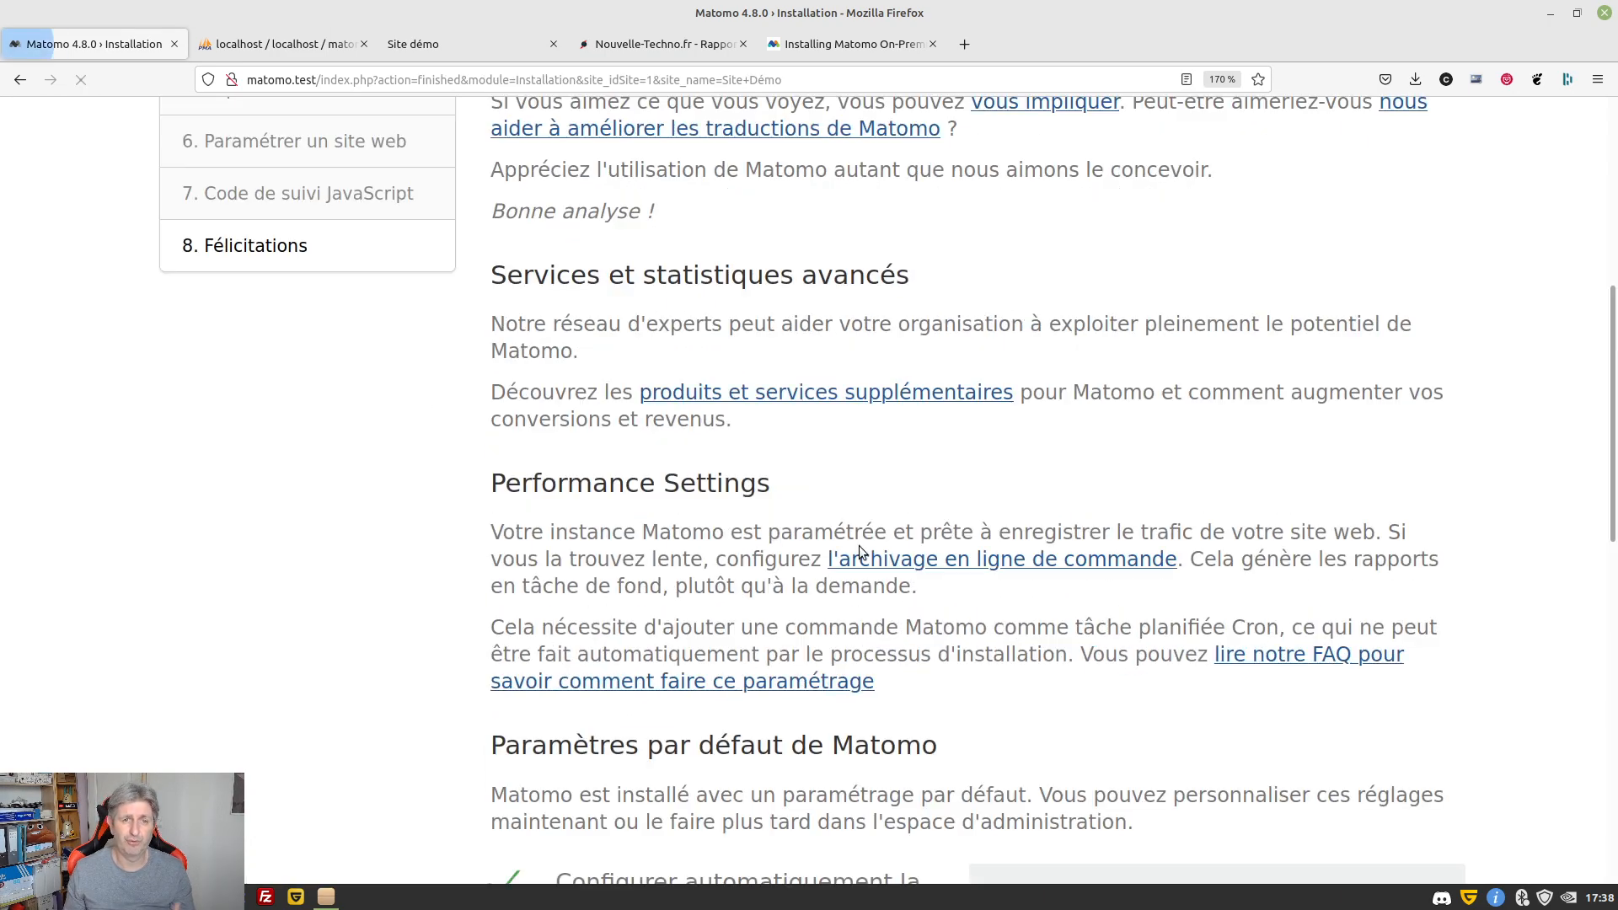
scroll(858, 546, up, 5)
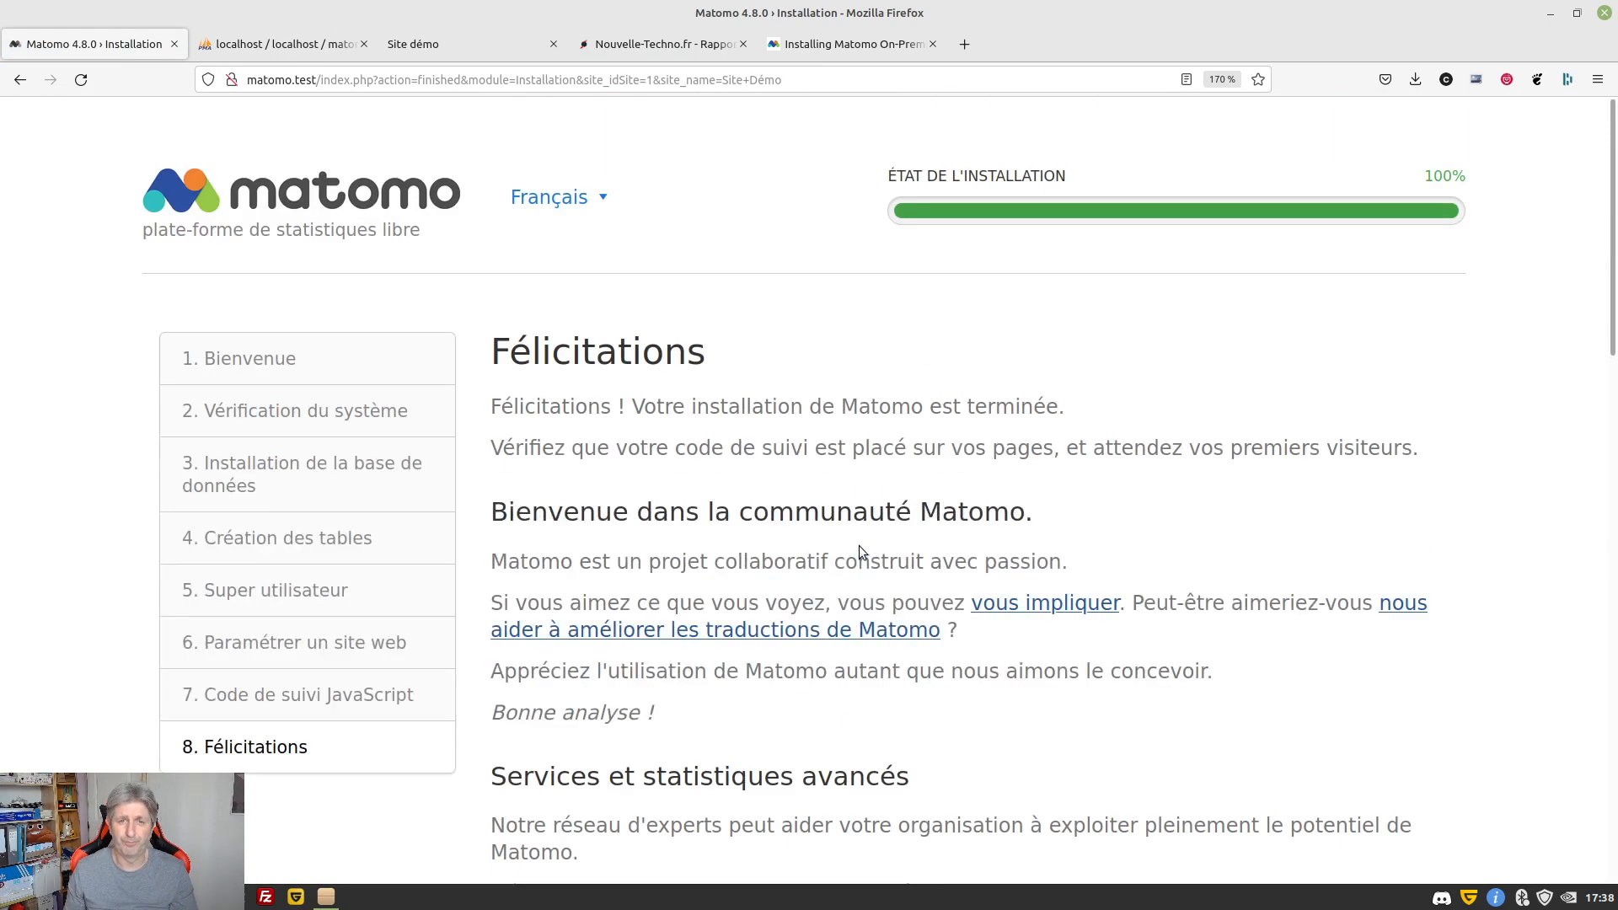
scroll(859, 546, down, 2)
scroll(858, 546, up, 2)
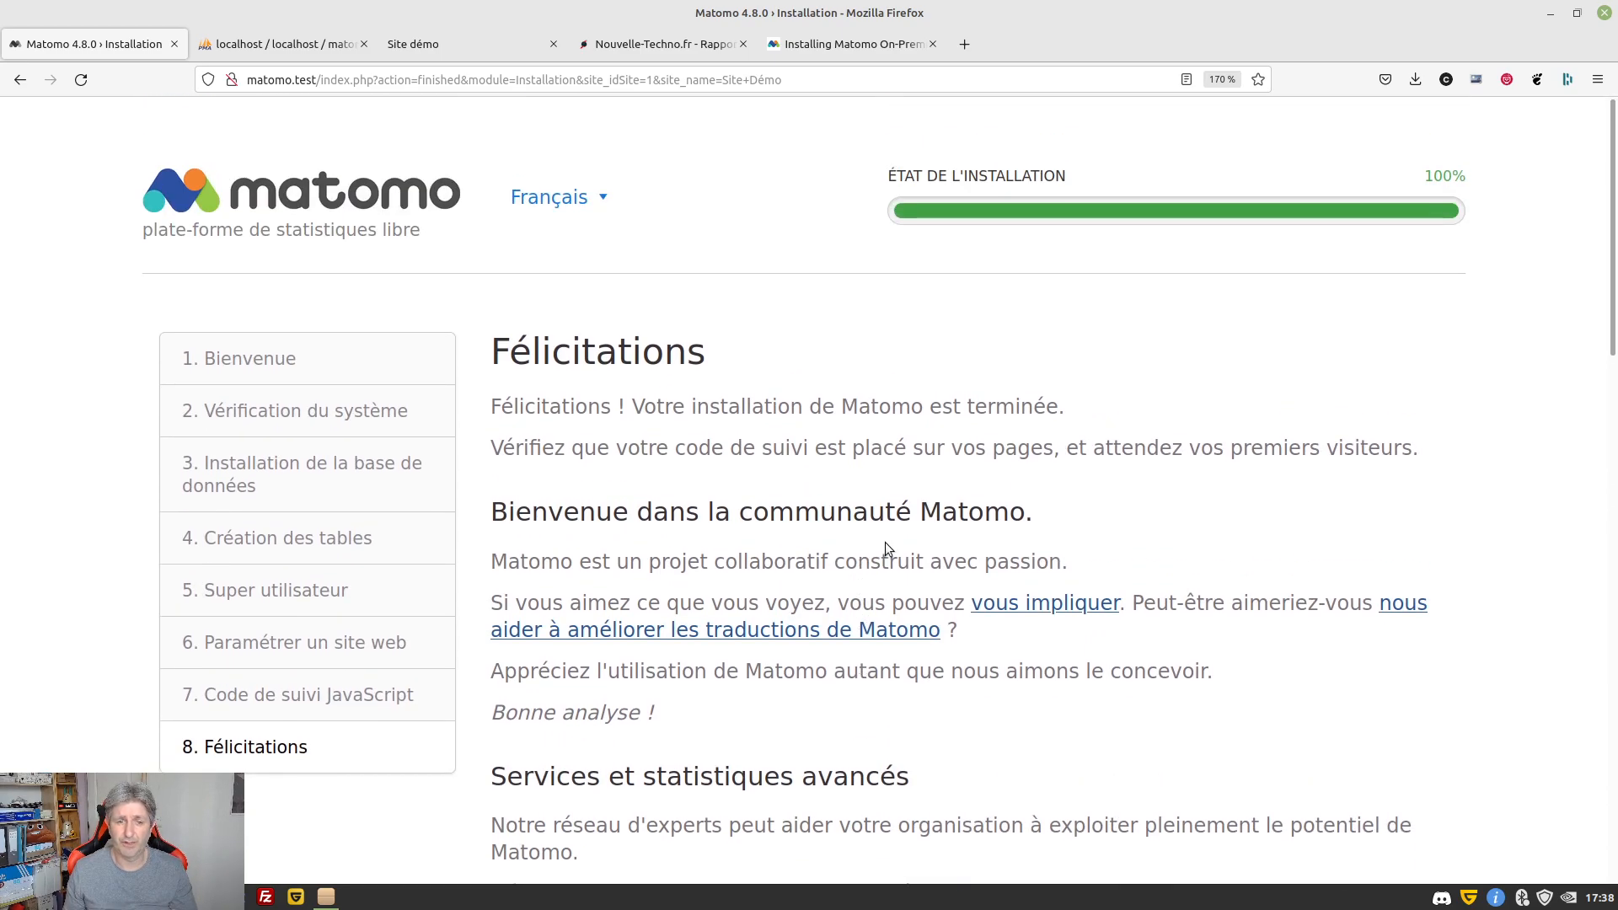
scroll(887, 546, down, 15)
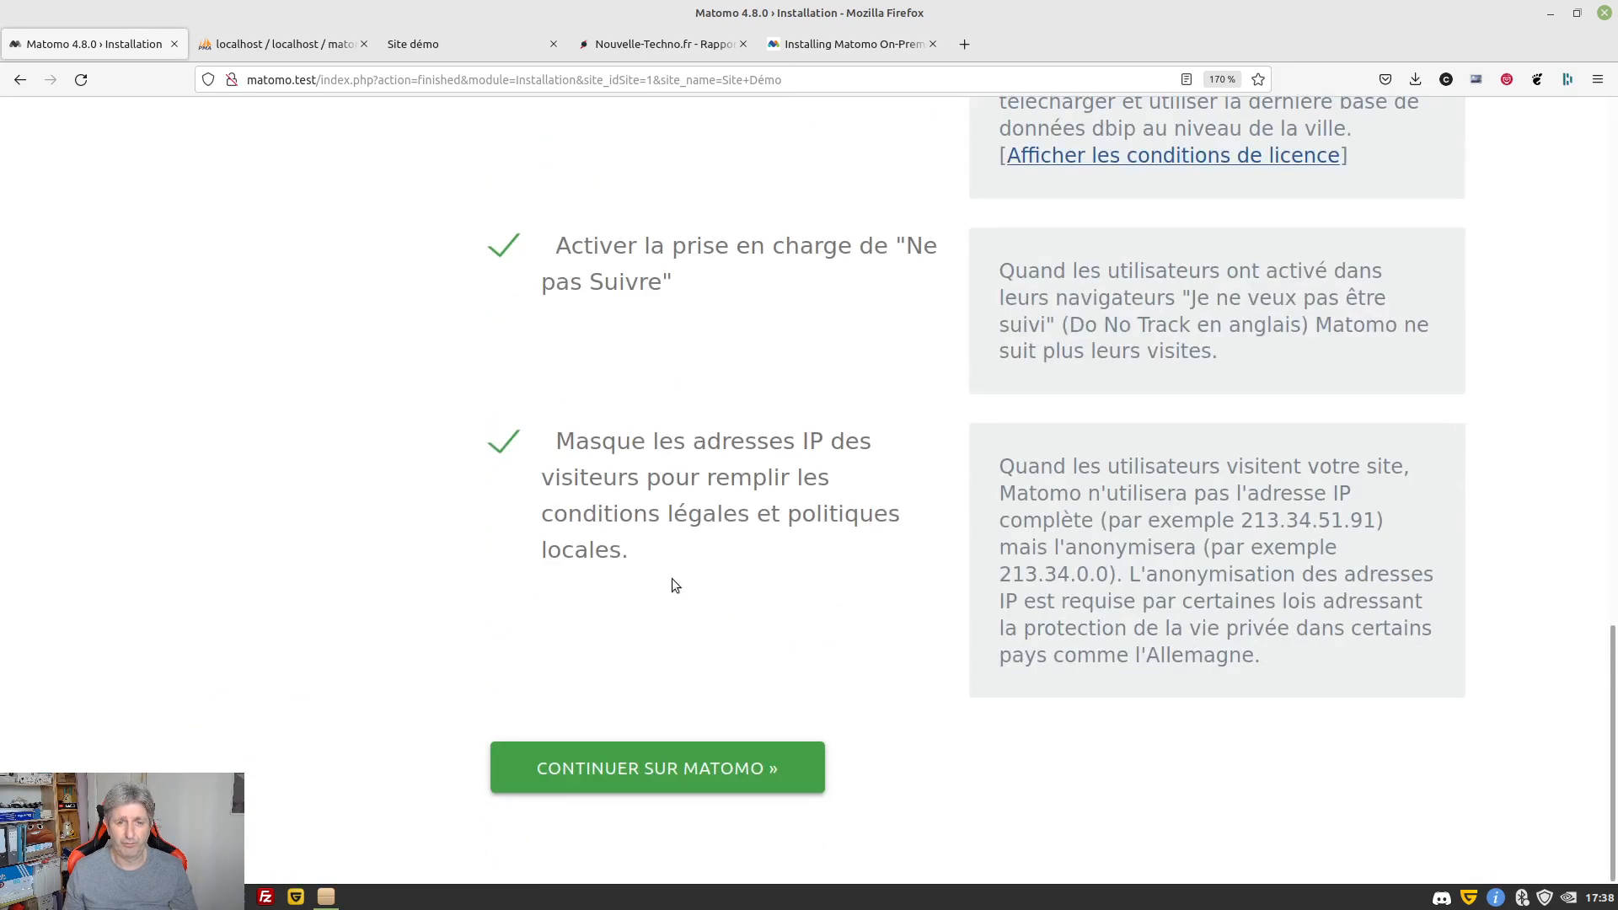
click(614, 750)
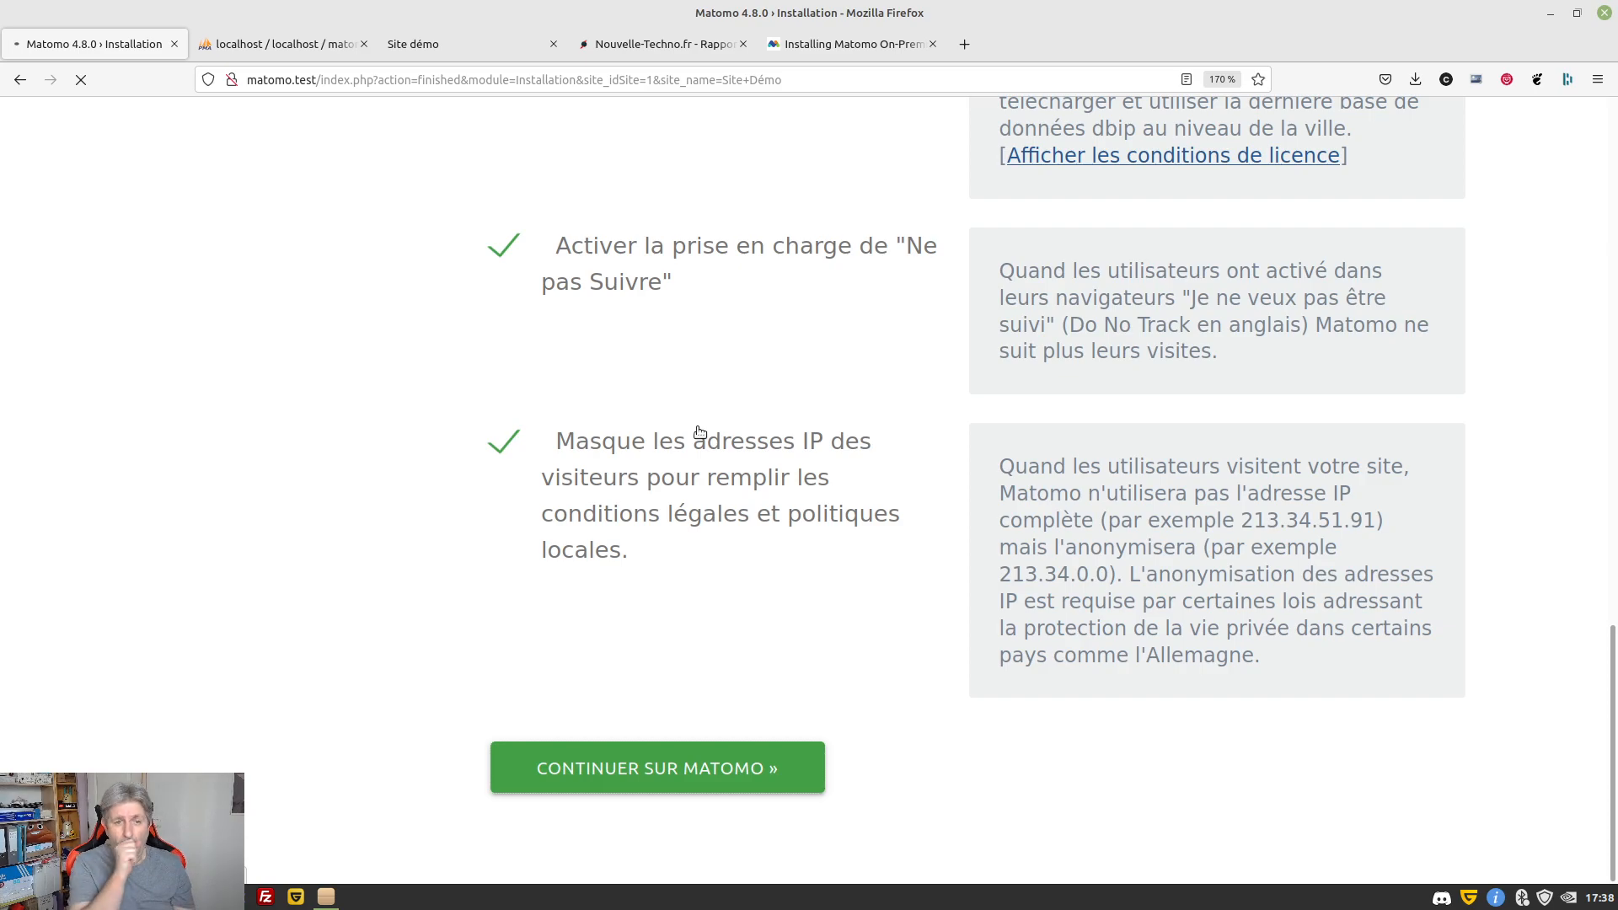
Log in with the super user's username and the saved password
text(benoit)
key(Tab)
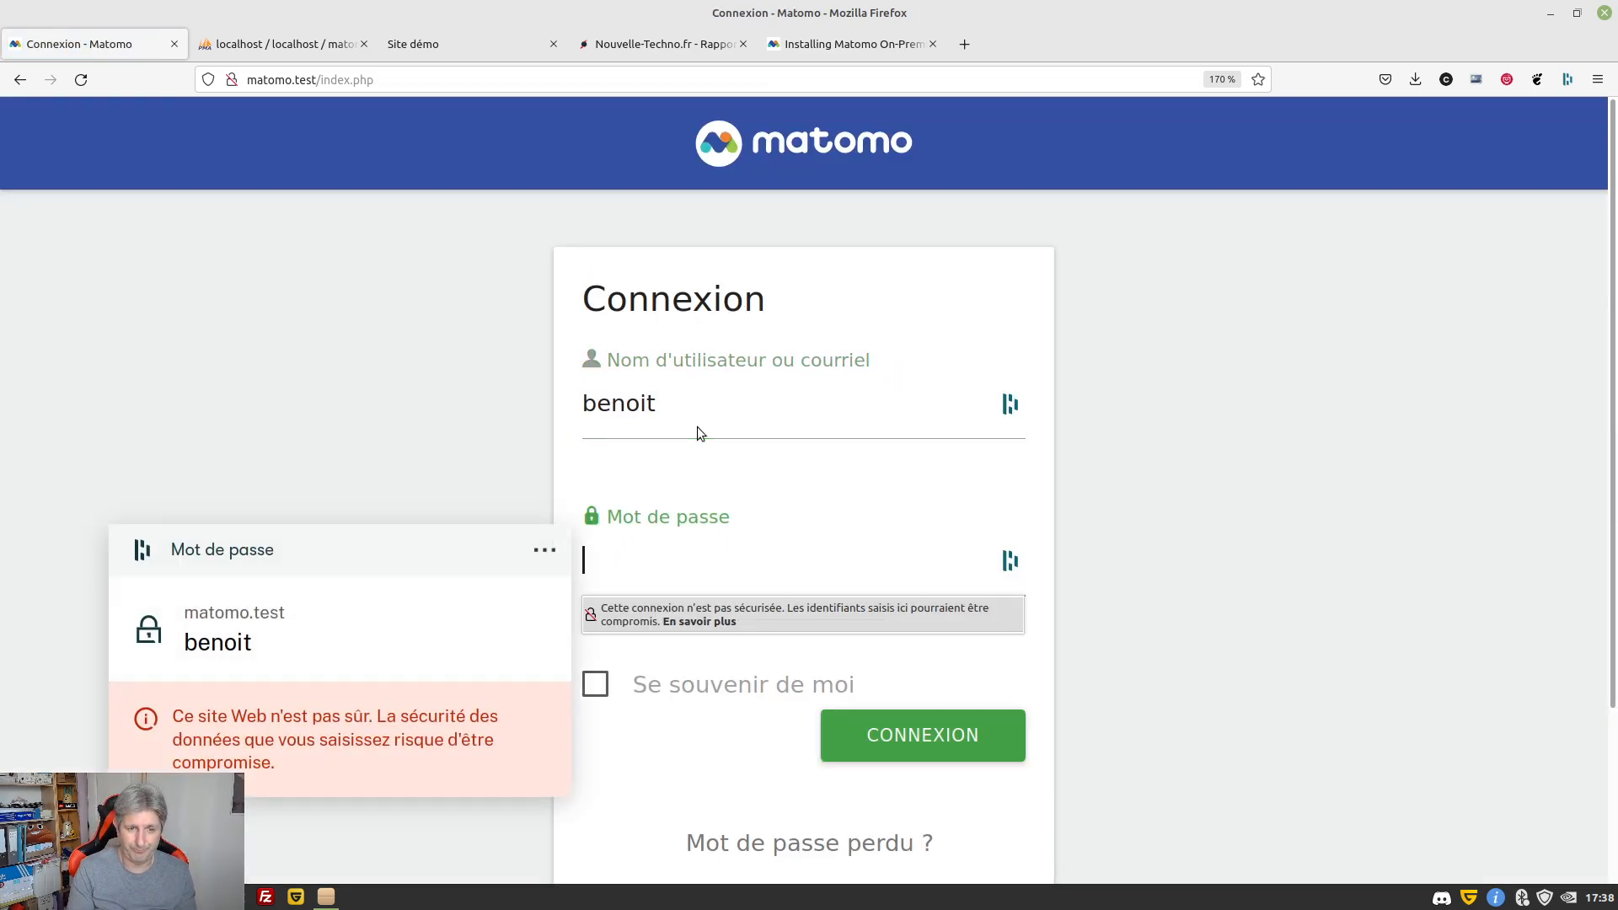
click(215, 632)
click(894, 737)
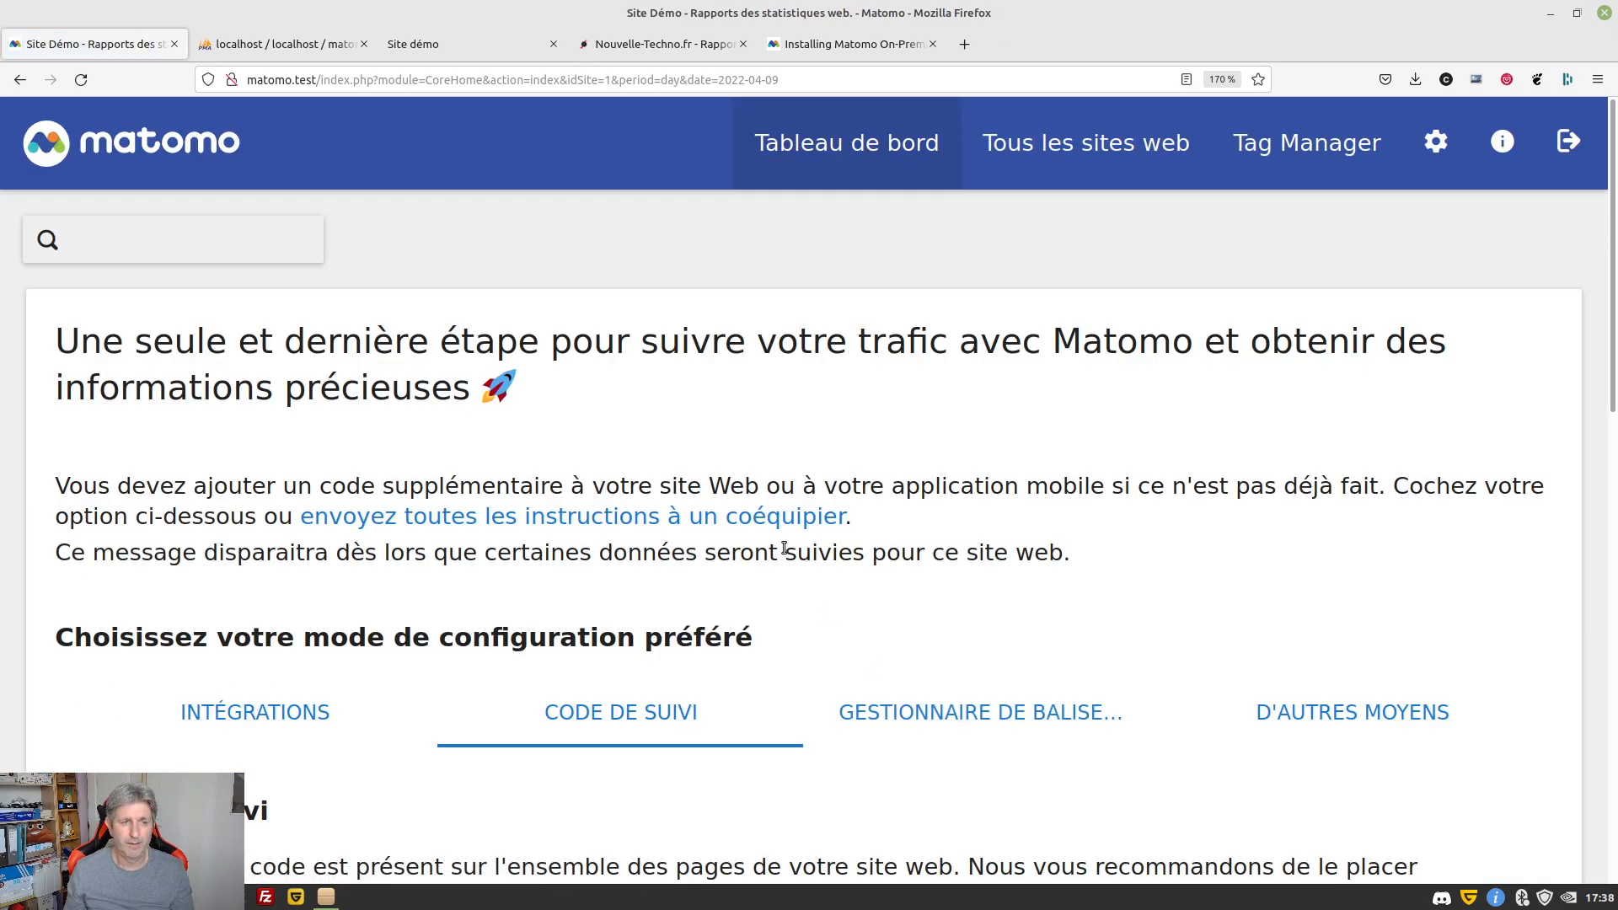
Zoom the page to 150% and browse the CMS integration guides
scroll(792, 531, down, 4)
scroll(814, 489, up, 4)
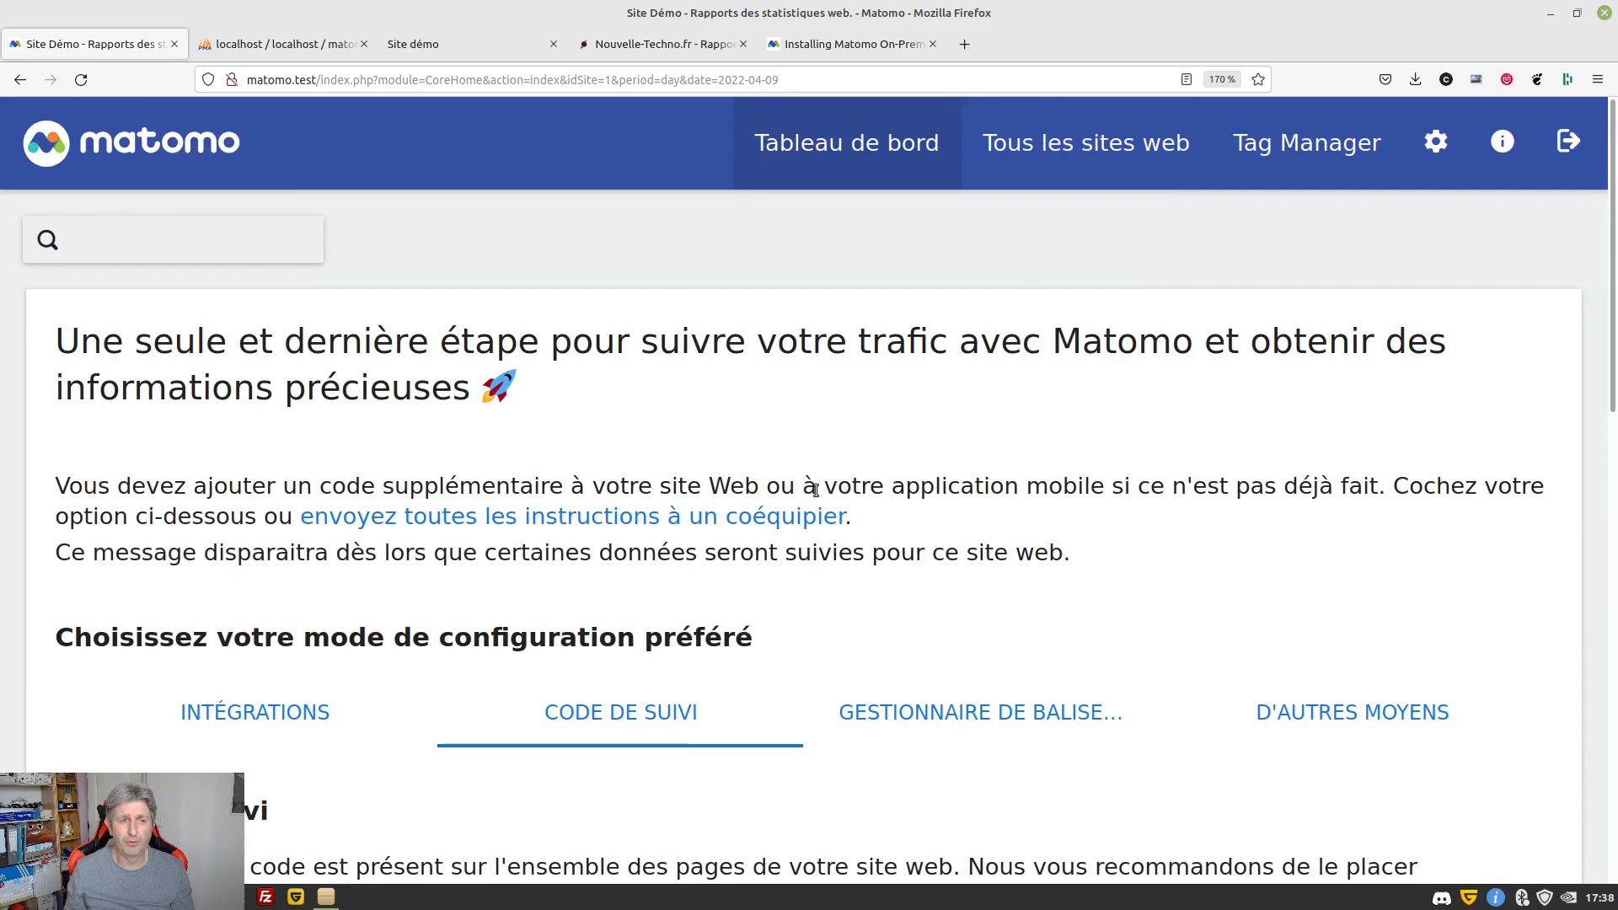
key(ctrl+minus)
scroll(814, 489, down, 6)
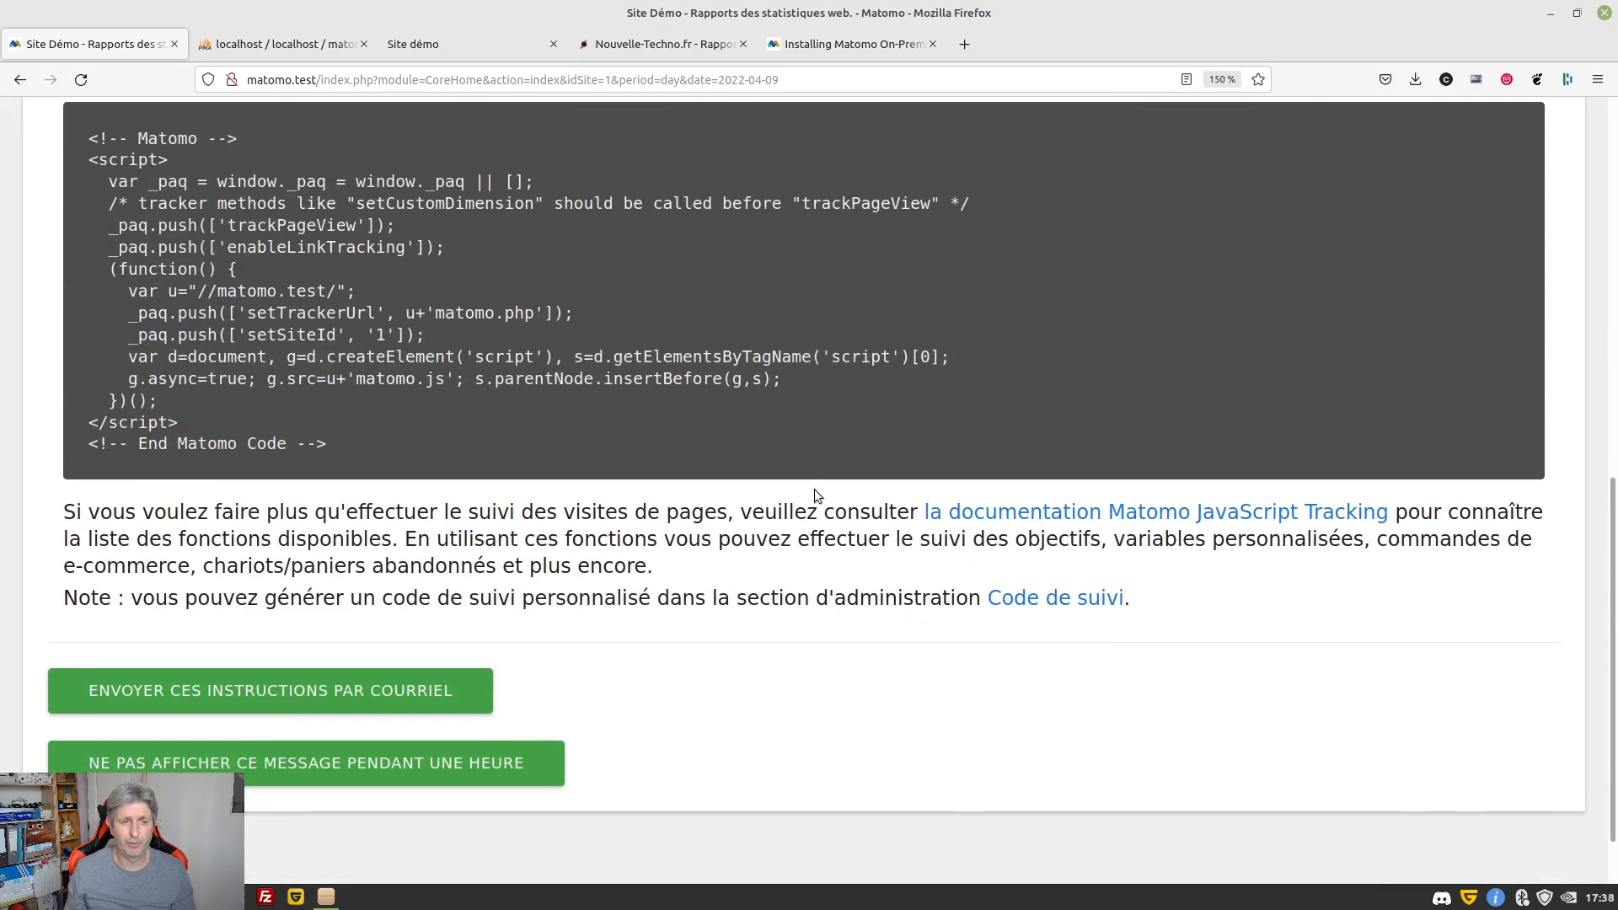
scroll(814, 489, up, 4)
scroll(814, 495, up, 2)
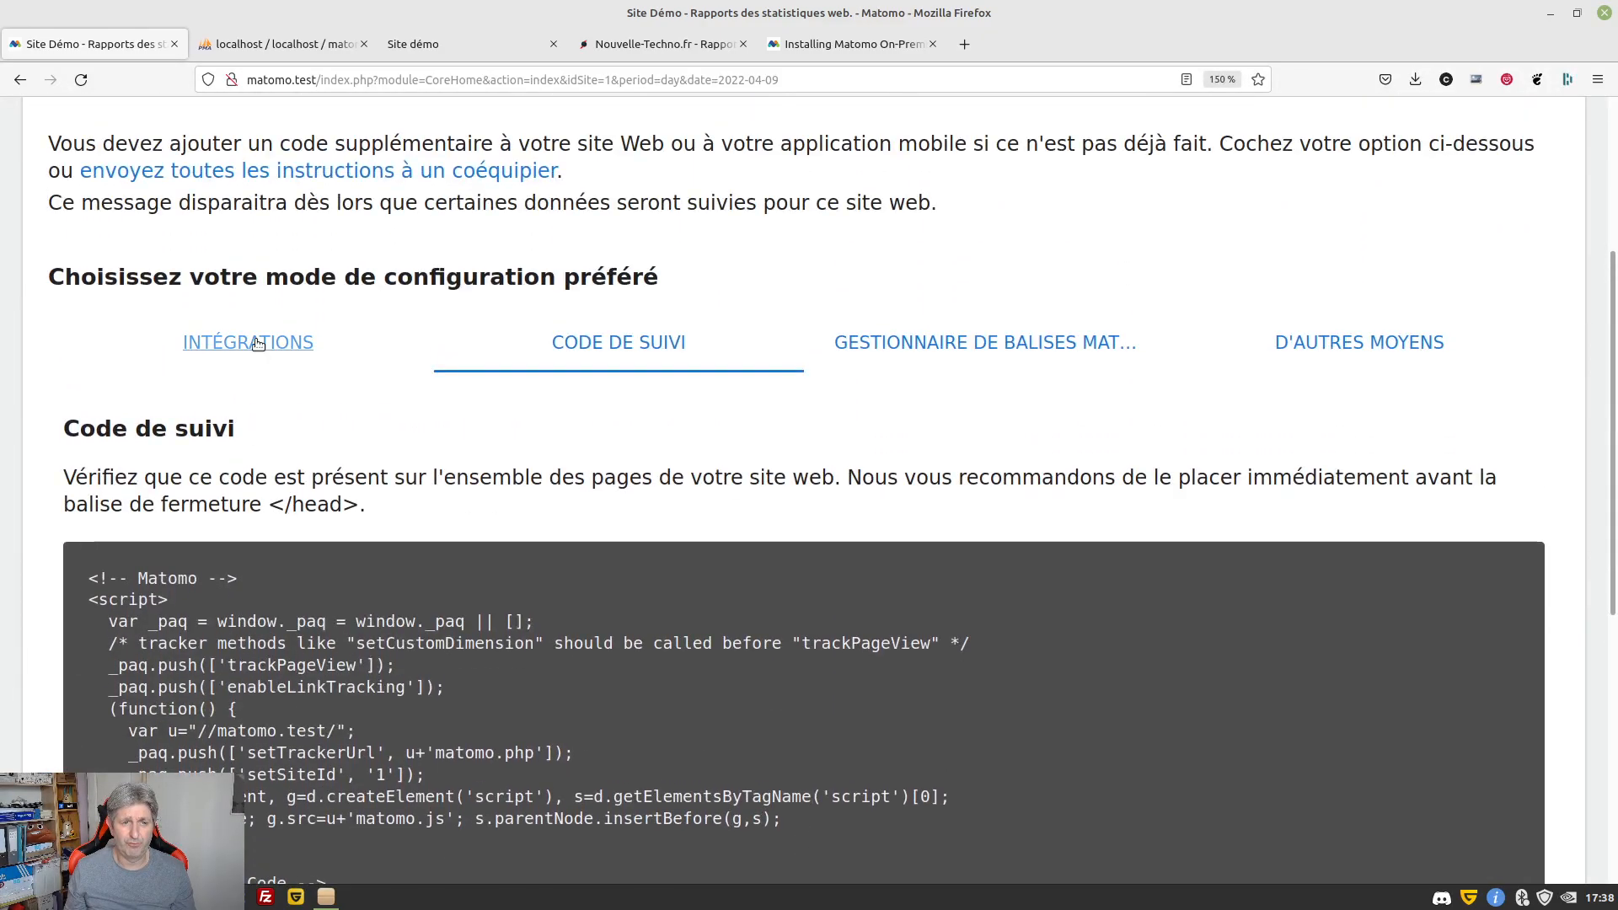
click(266, 368)
scroll(690, 410, down, 3)
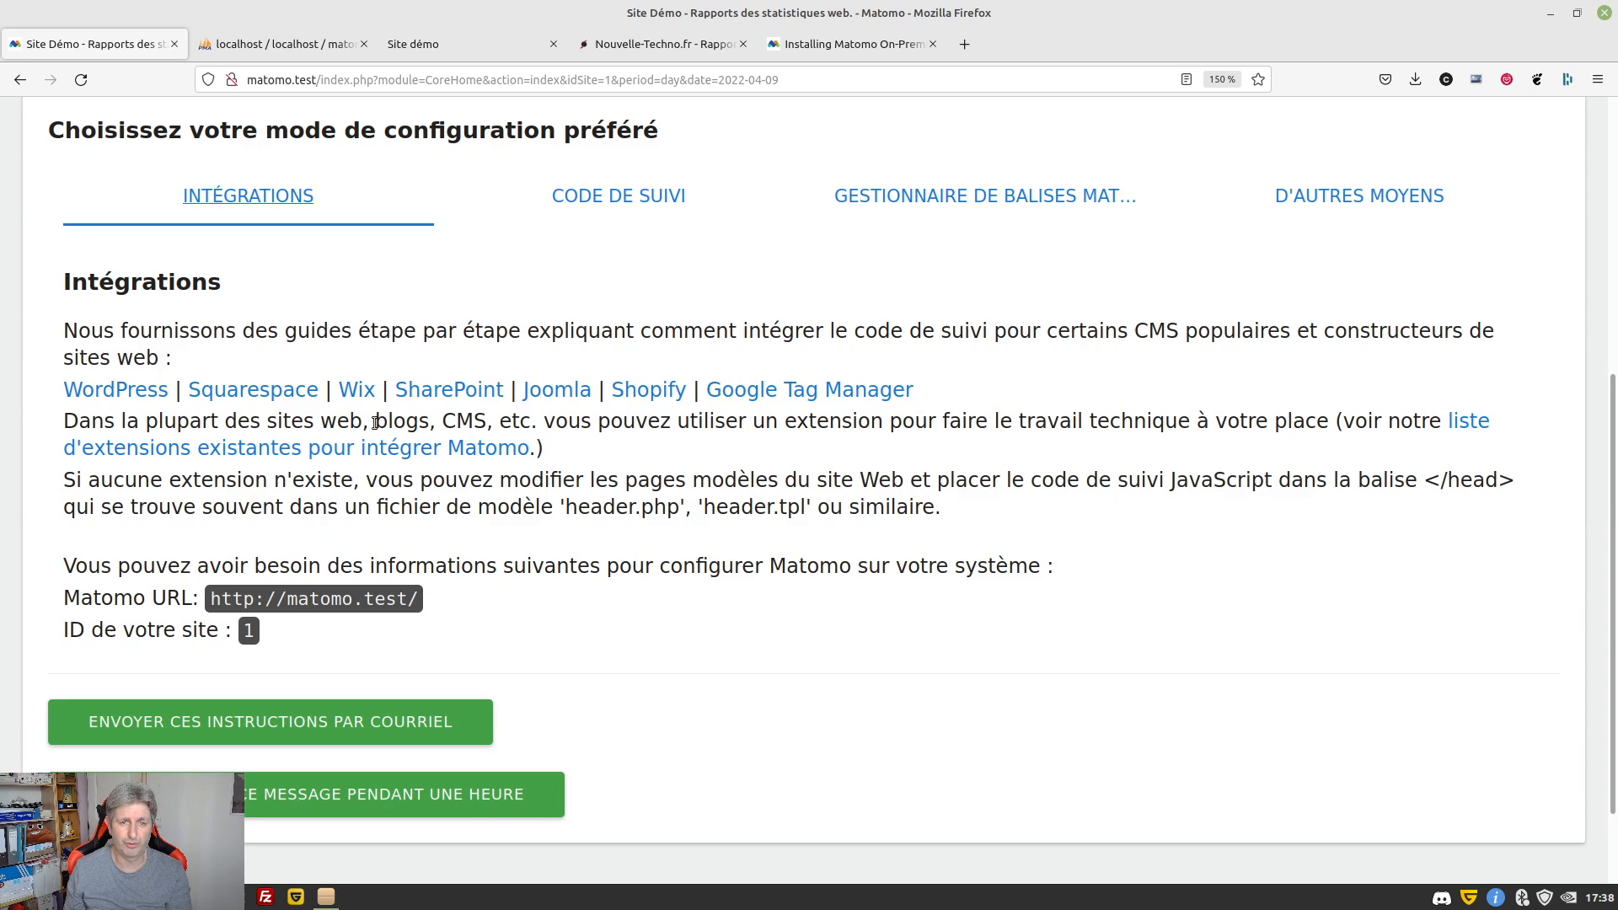
scroll(761, 439, up, 3)
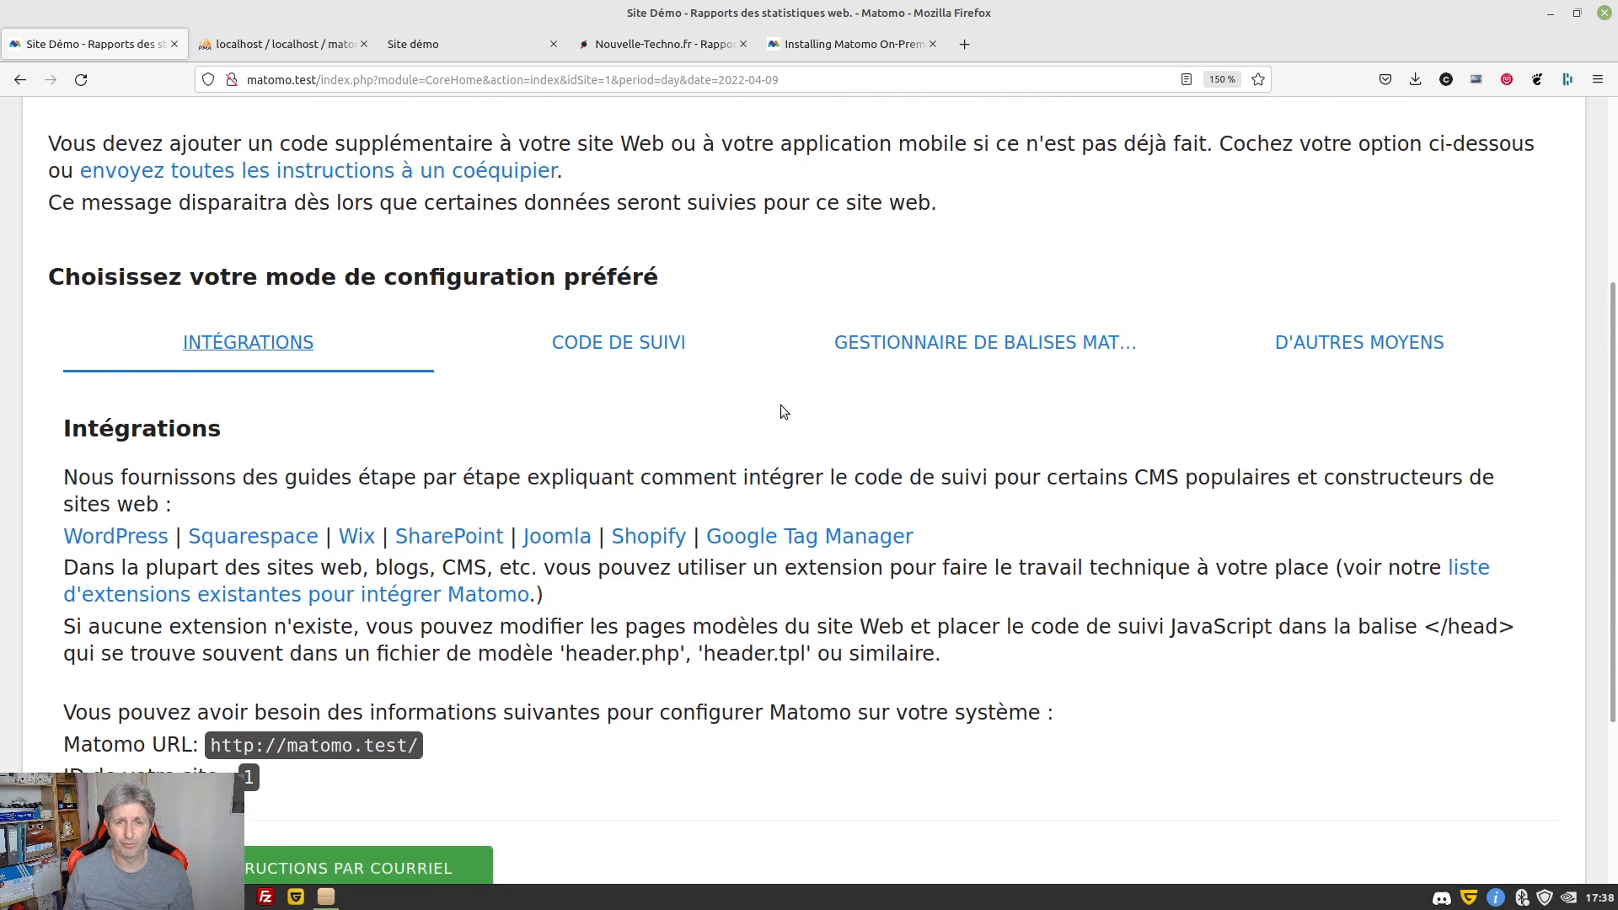
View the tag manager option, then the other methods: log analysis, mobile SDKs, HTTP API
click(909, 361)
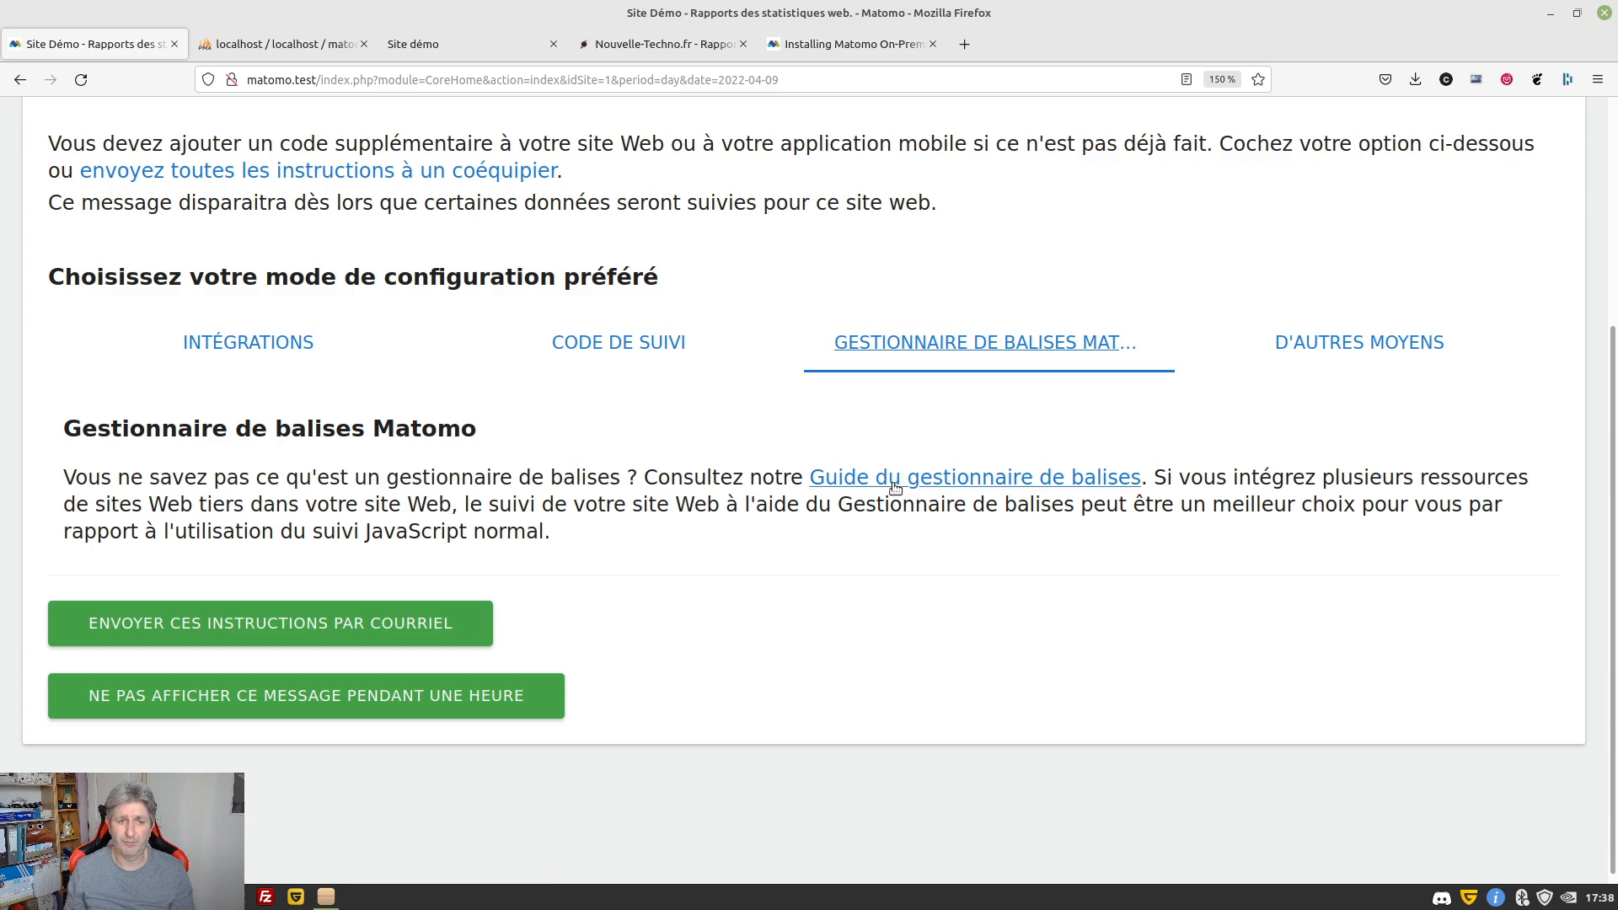
click(1379, 344)
scroll(889, 442, down, 3)
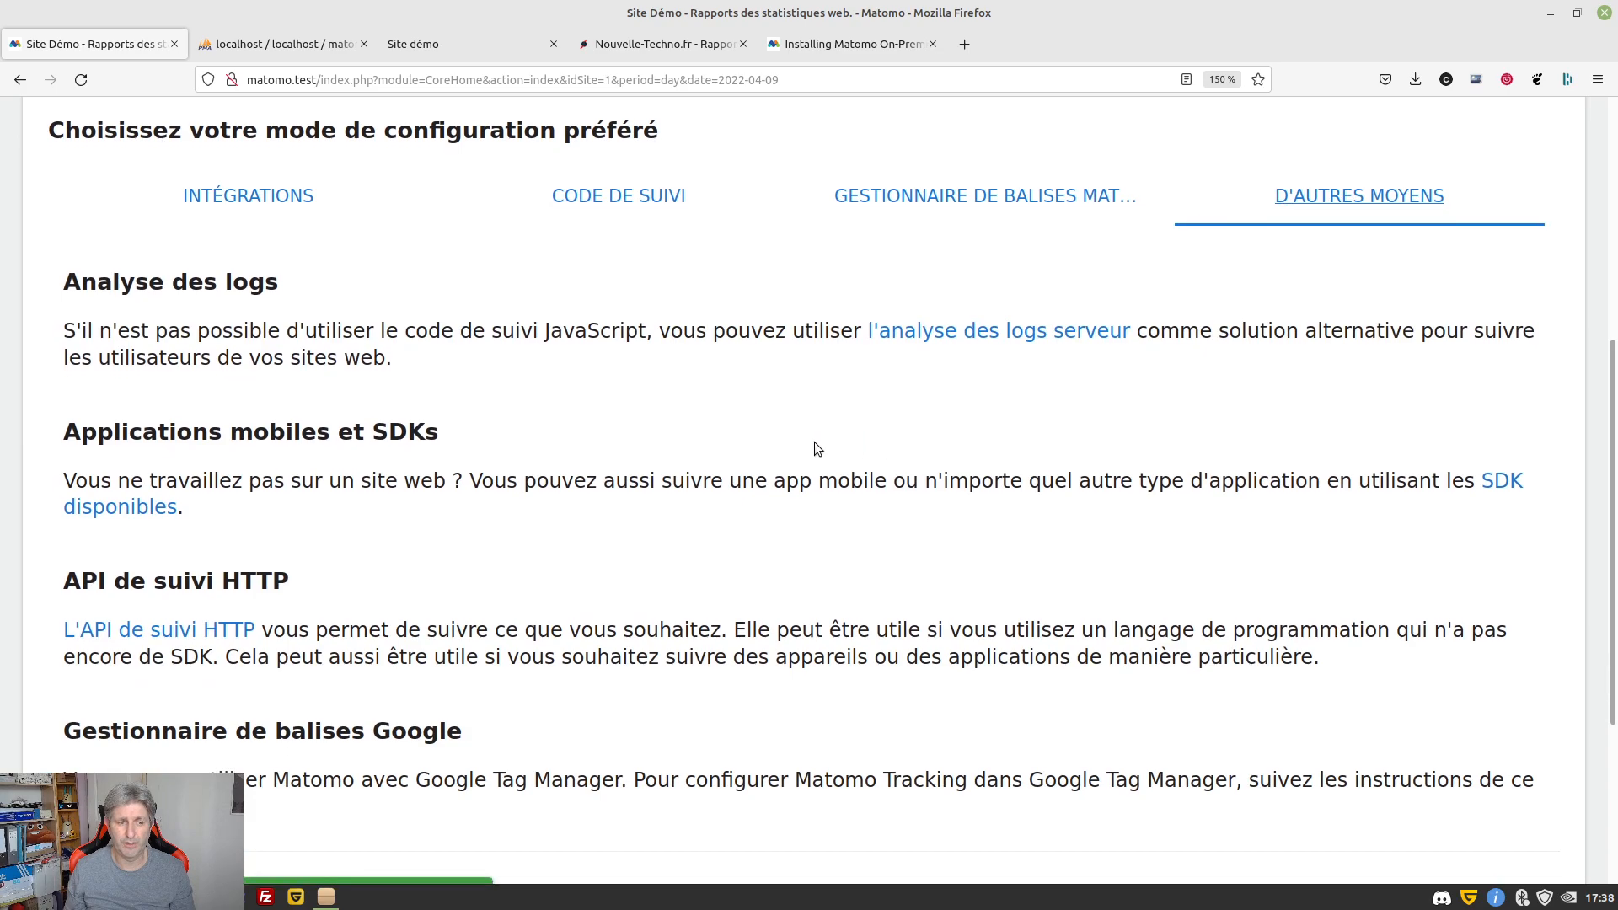
scroll(275, 489, down, 3)
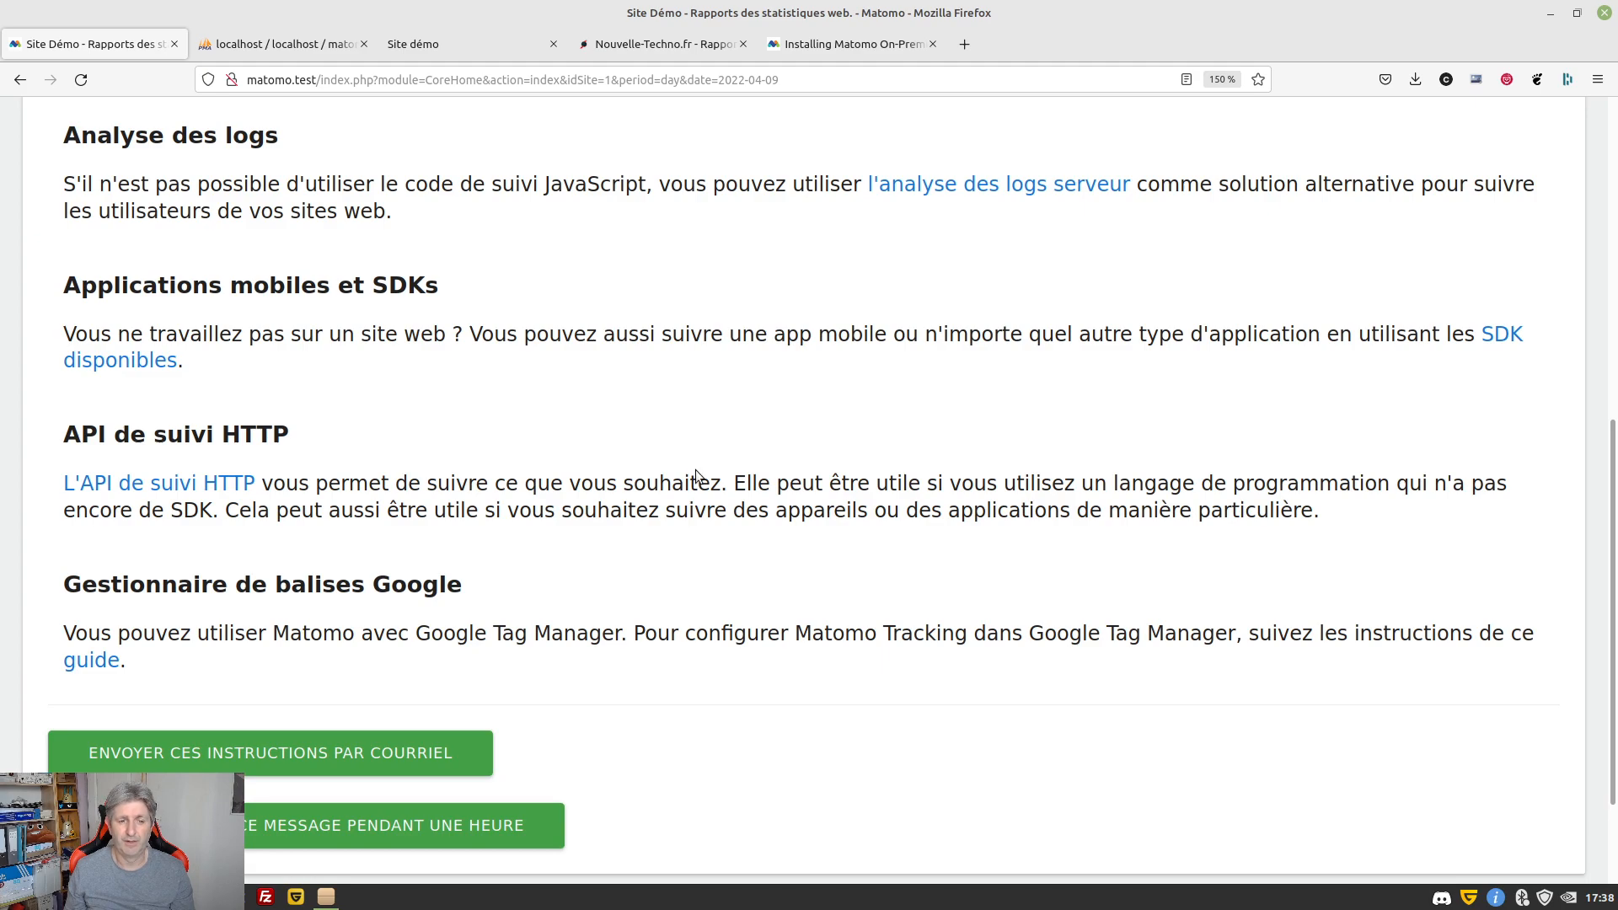
scroll(395, 534, down, 3)
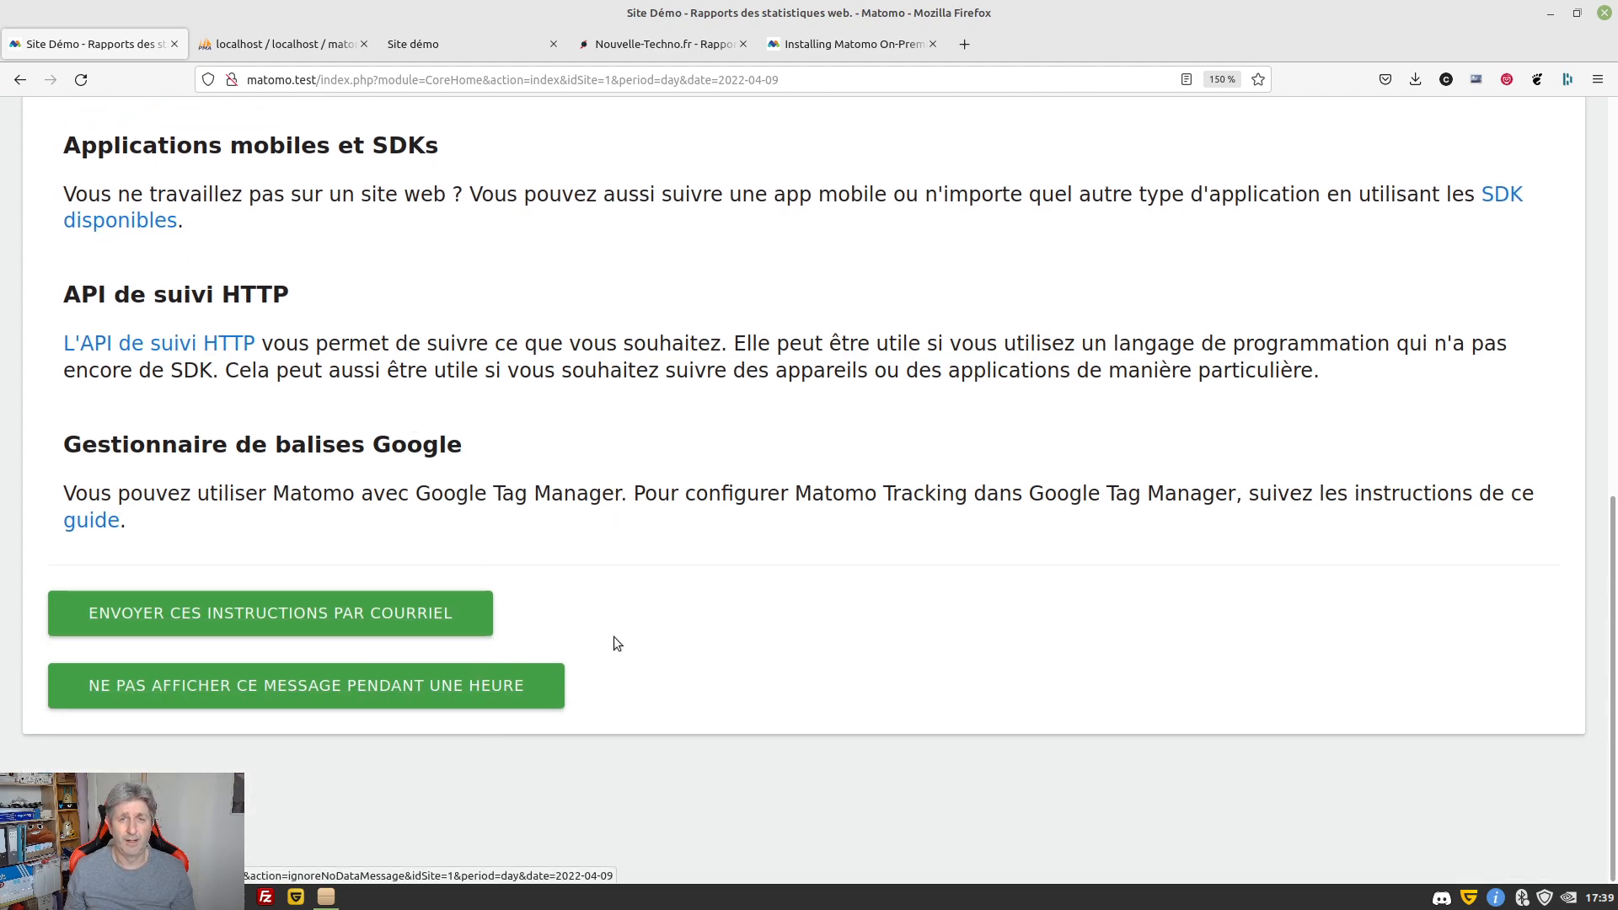
scroll(614, 635, up, 15)
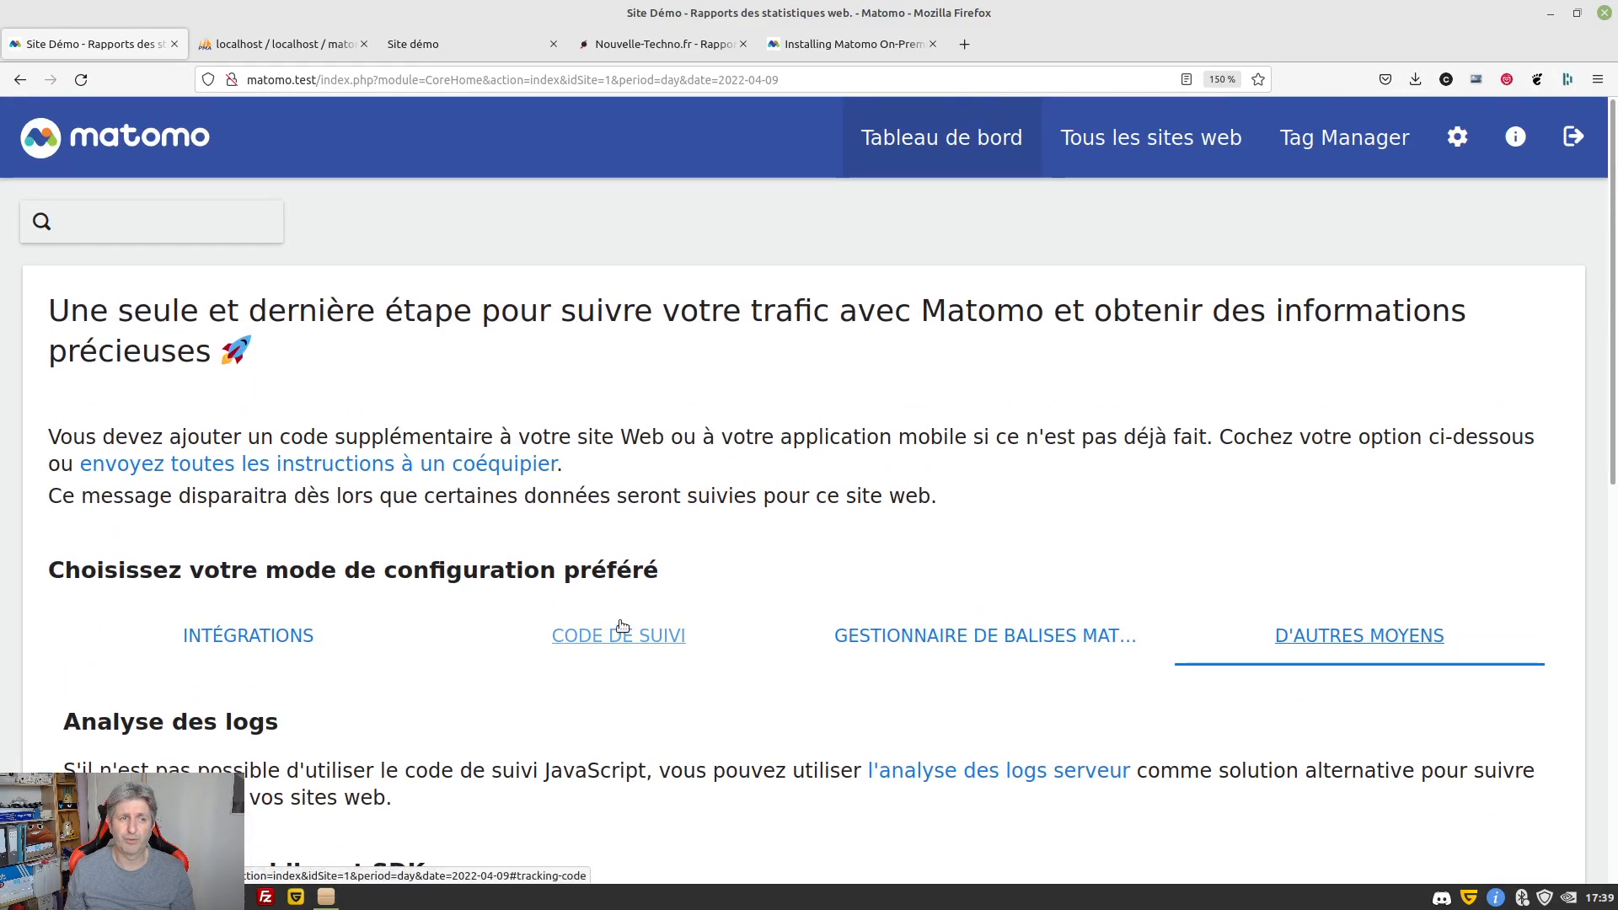
scroll(622, 626, down, 13)
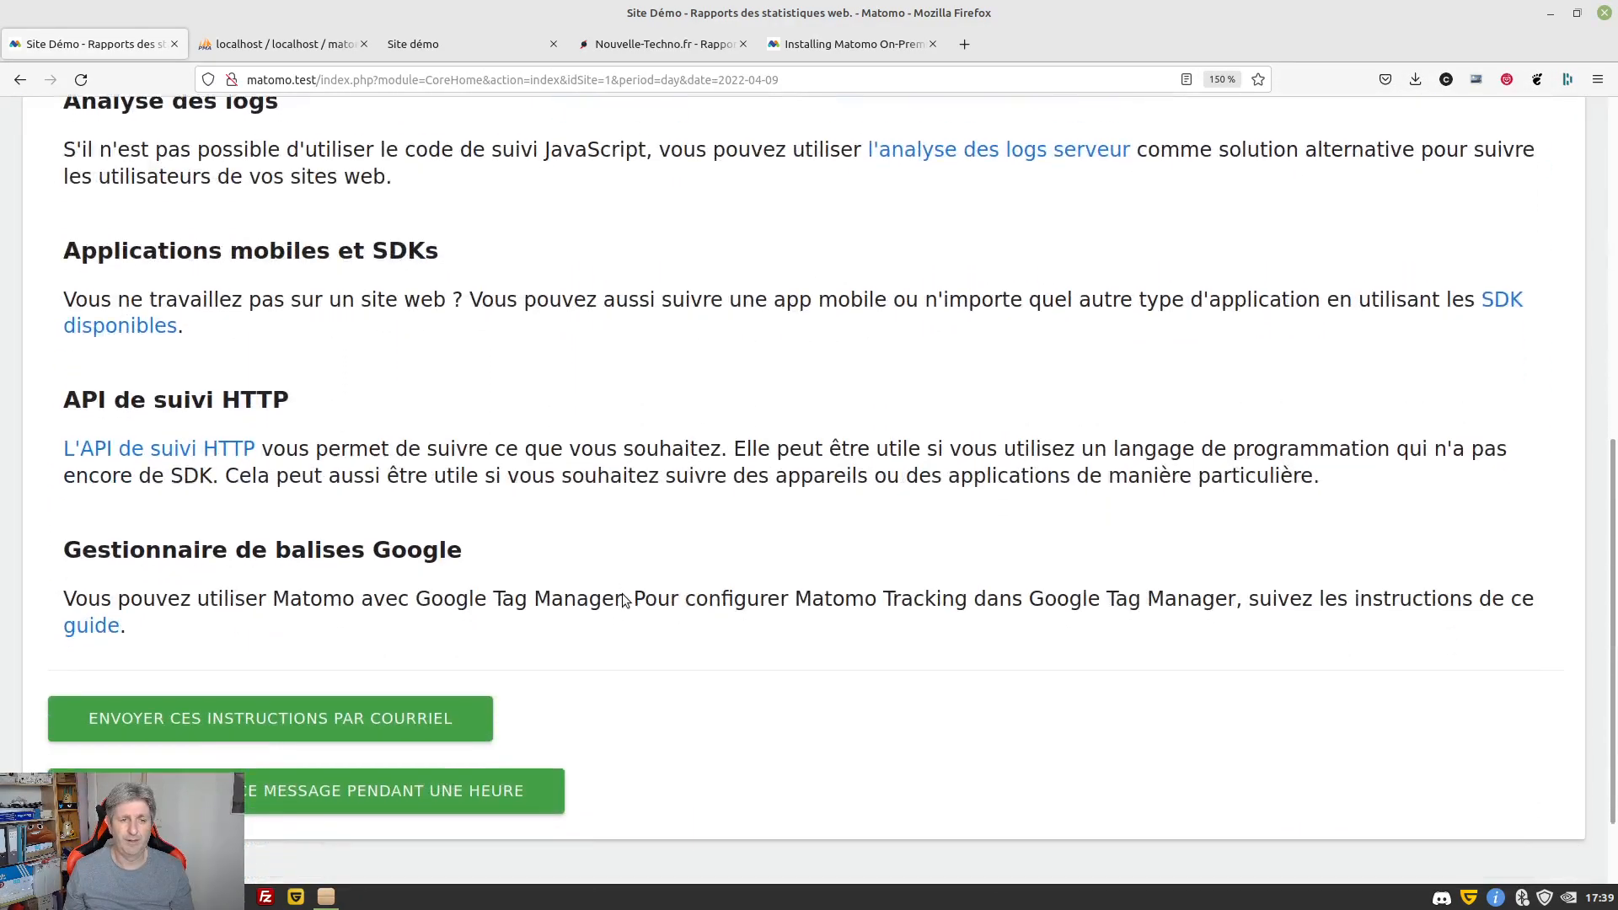
Open the Site Démo dashboard and remove the Expert, Bienvenue and Premium services widgets
click(416, 686)
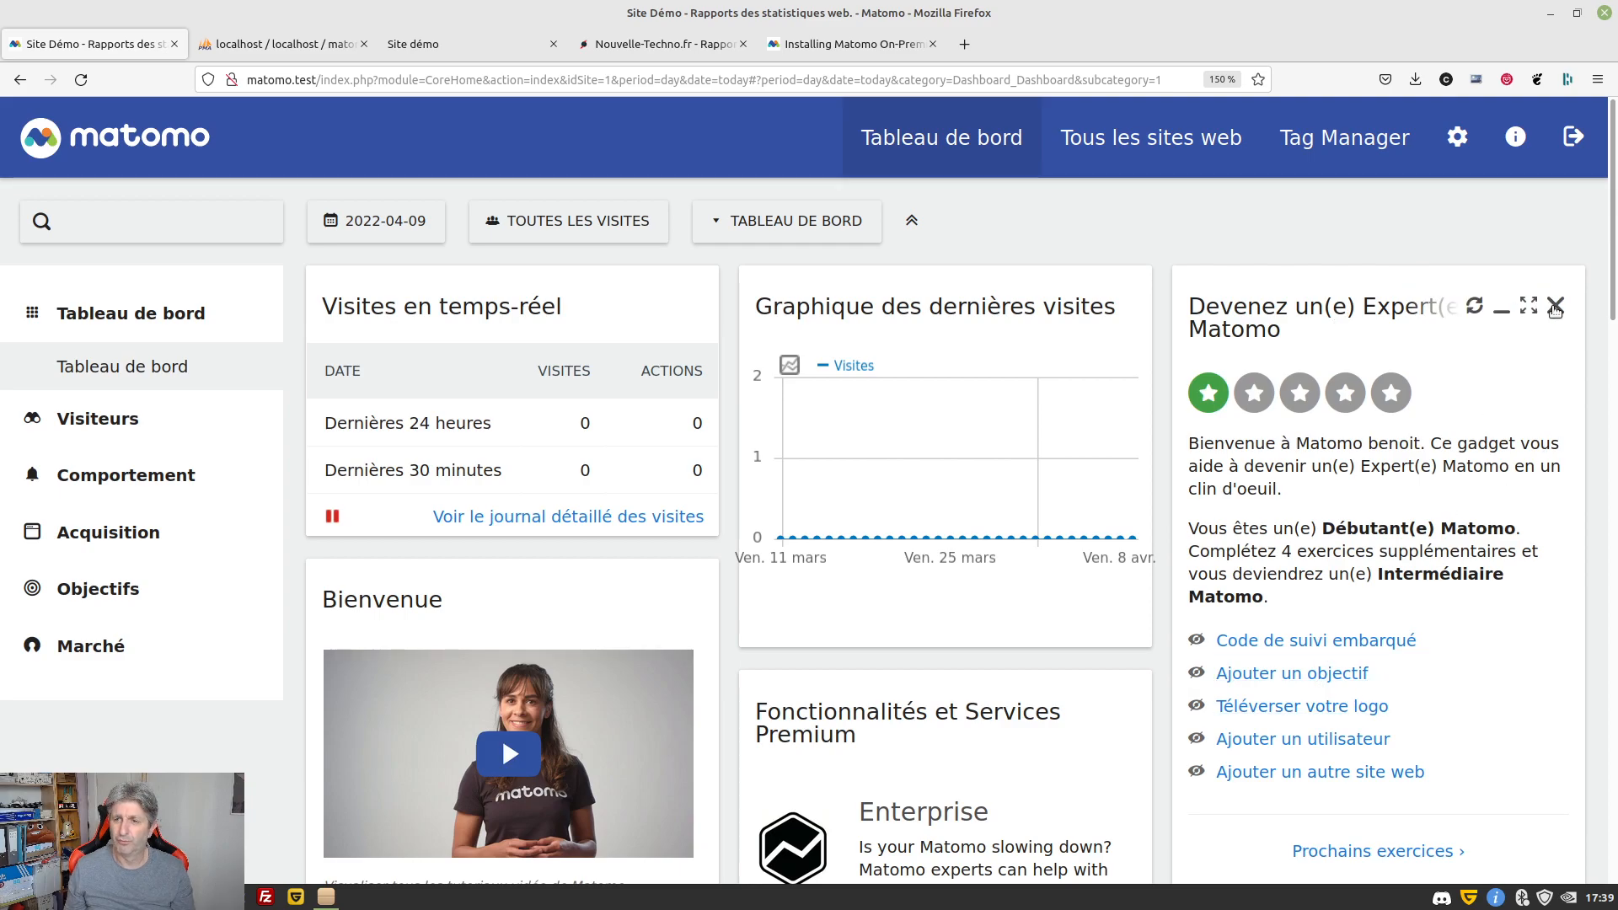
click(1554, 306)
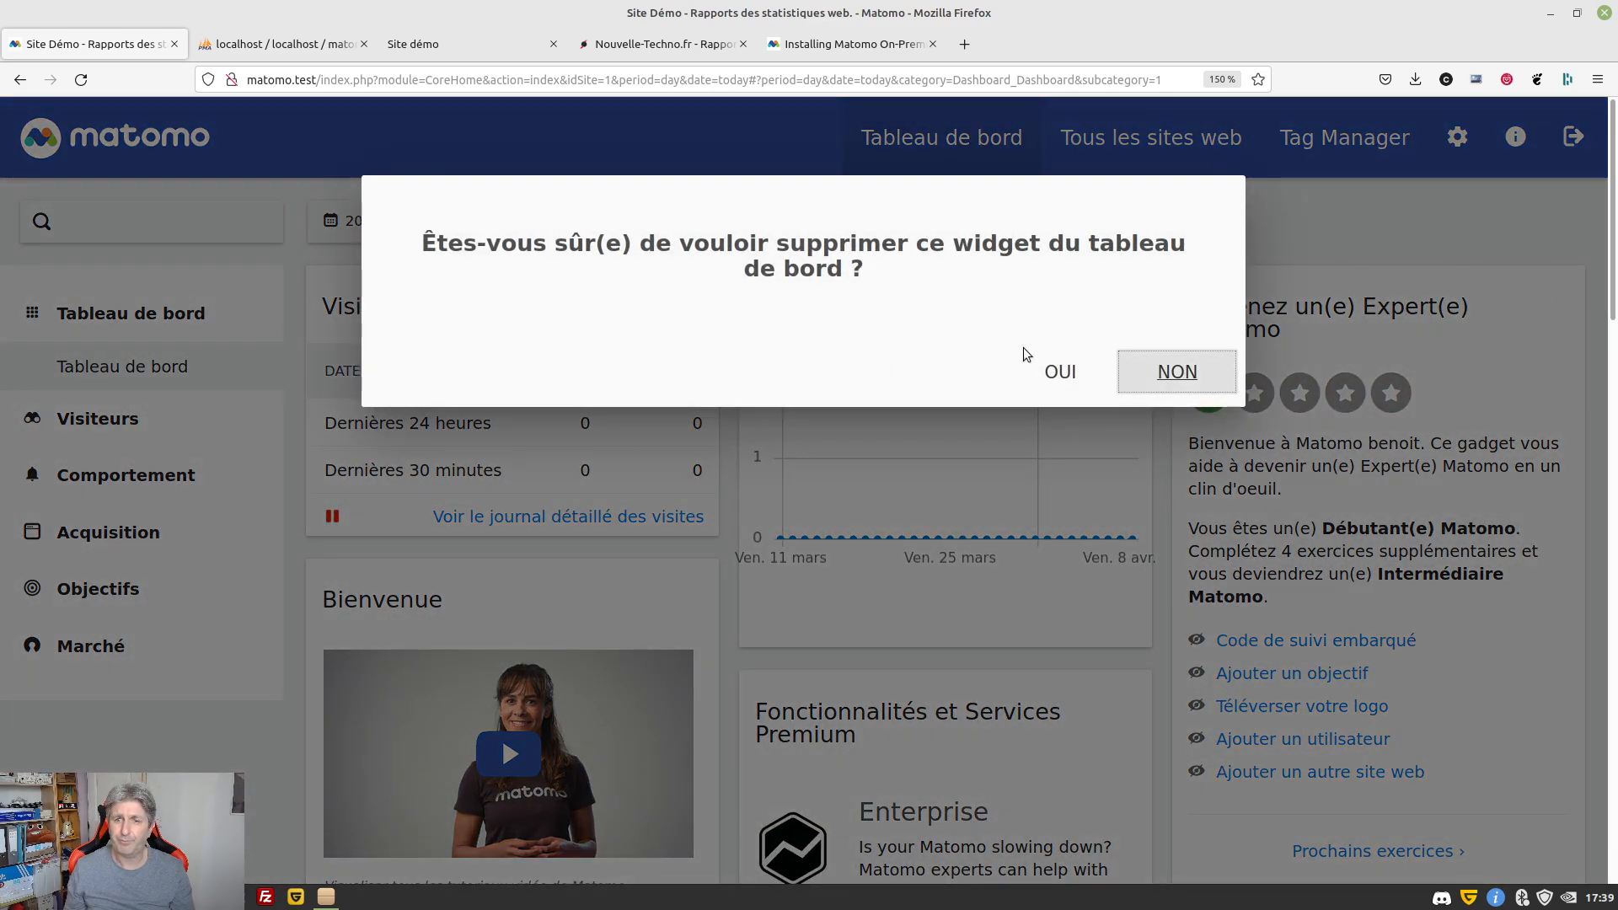
click(1058, 372)
scroll(644, 452, down, 3)
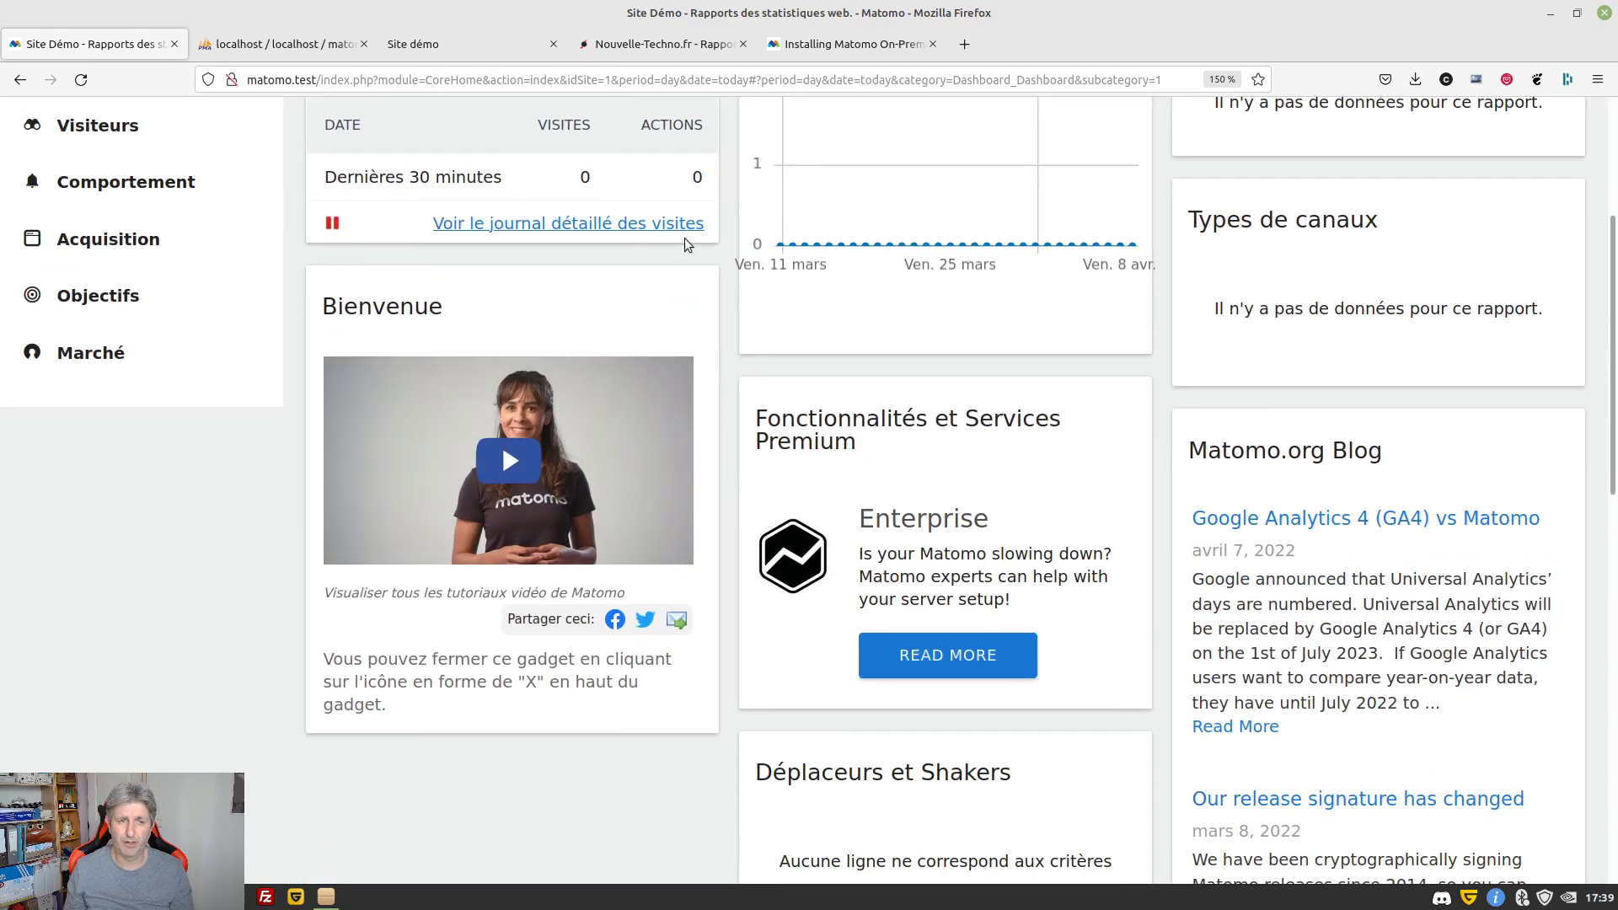
click(689, 308)
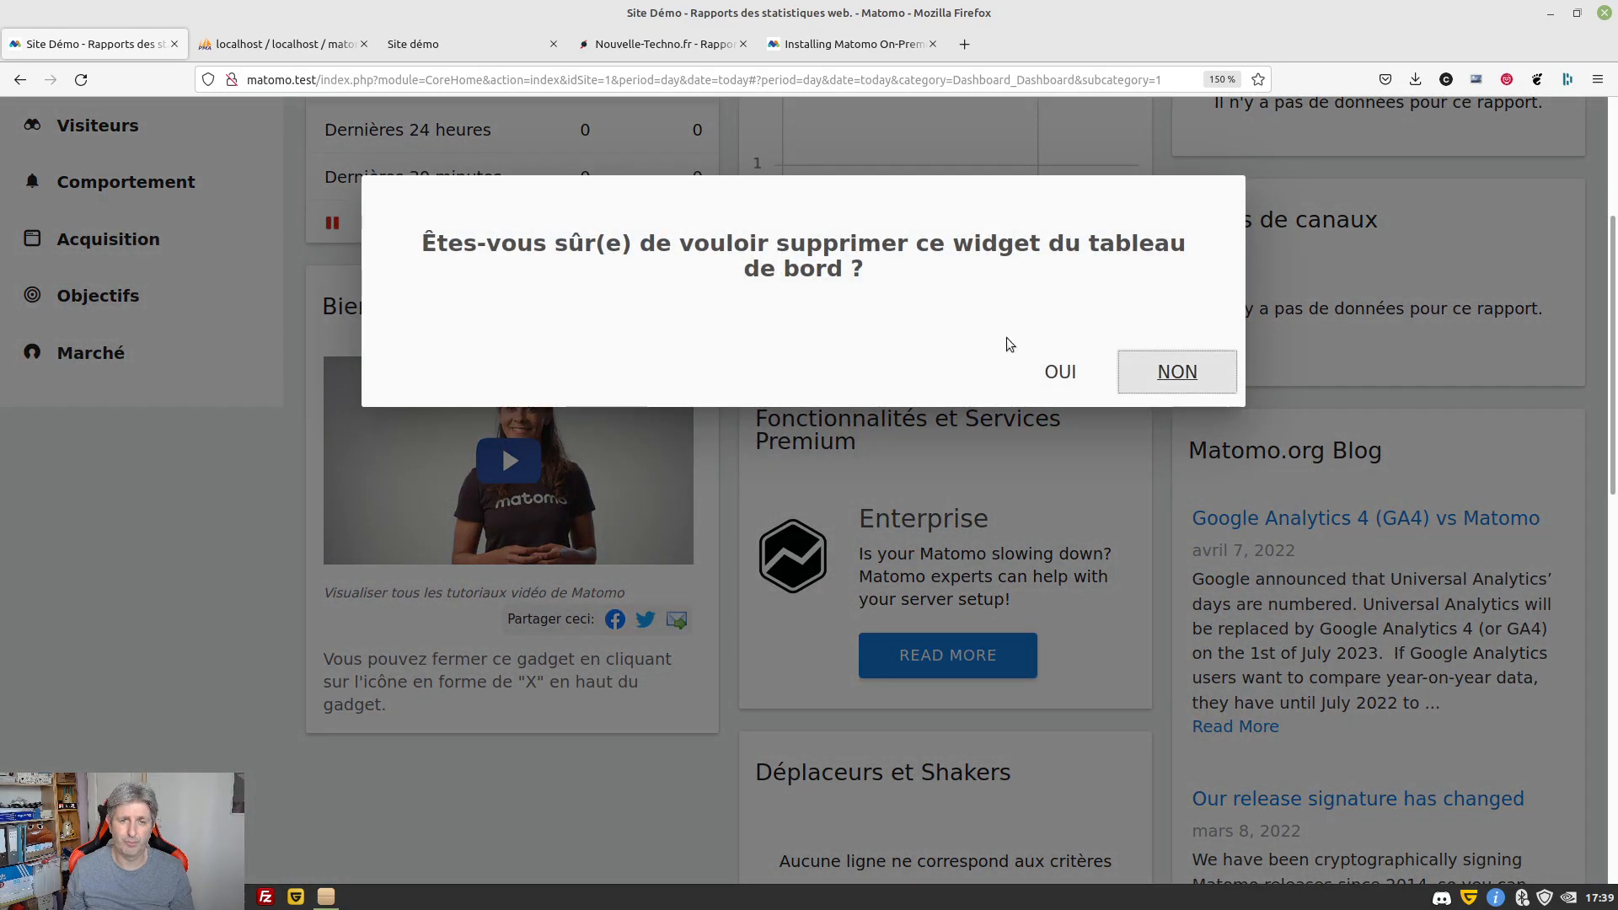
click(1060, 371)
scroll(922, 421, up, 4)
scroll(921, 421, down, 3)
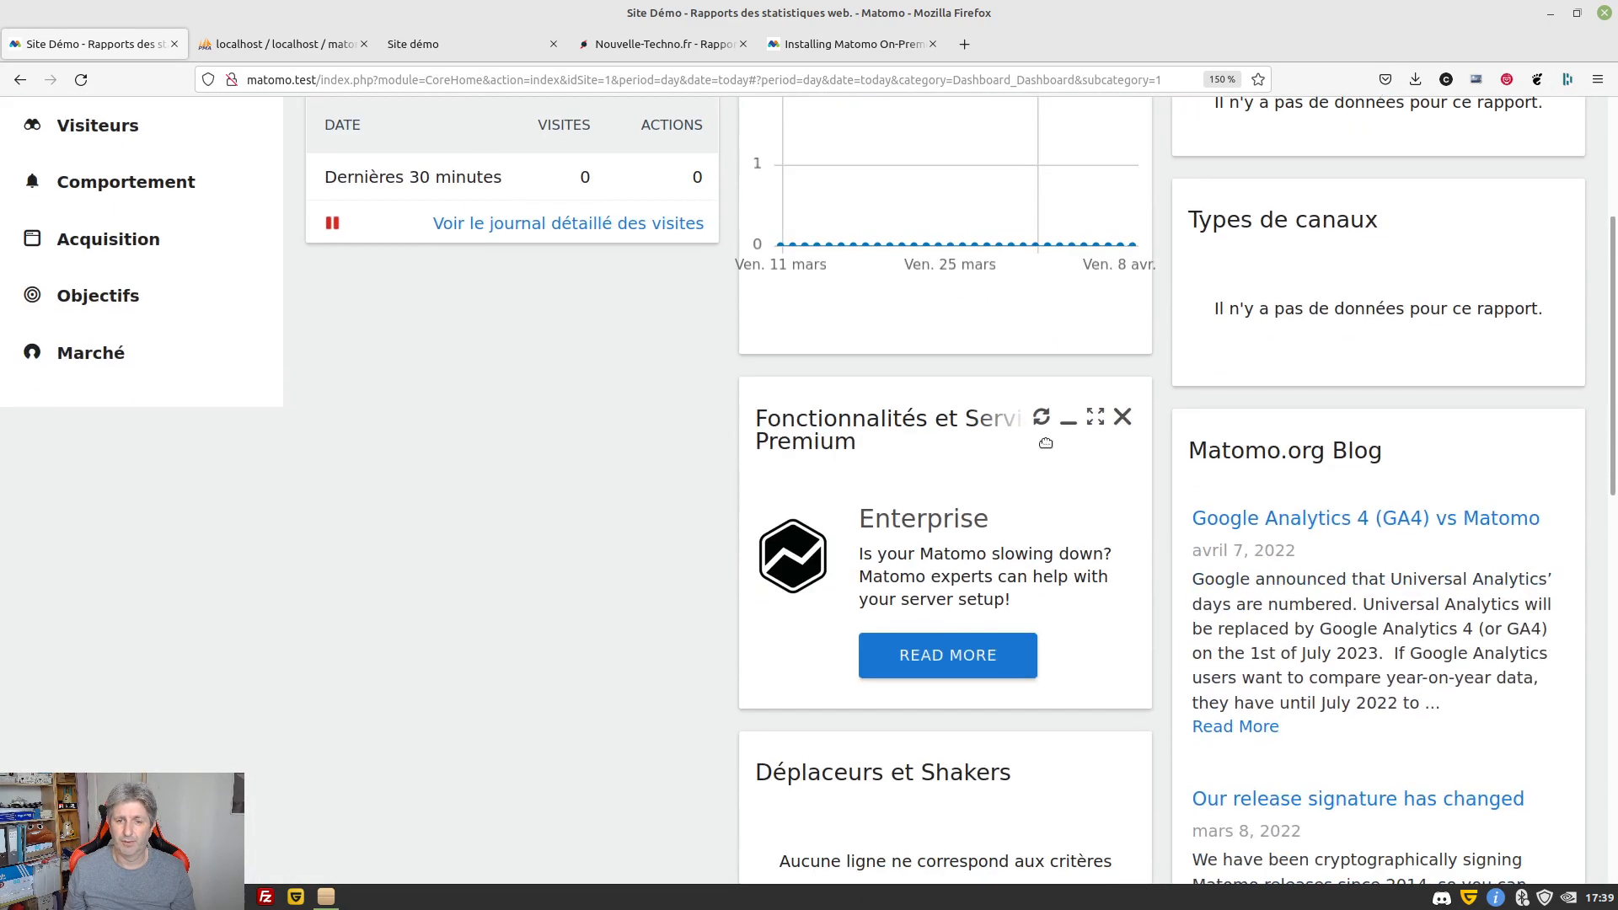
click(1124, 419)
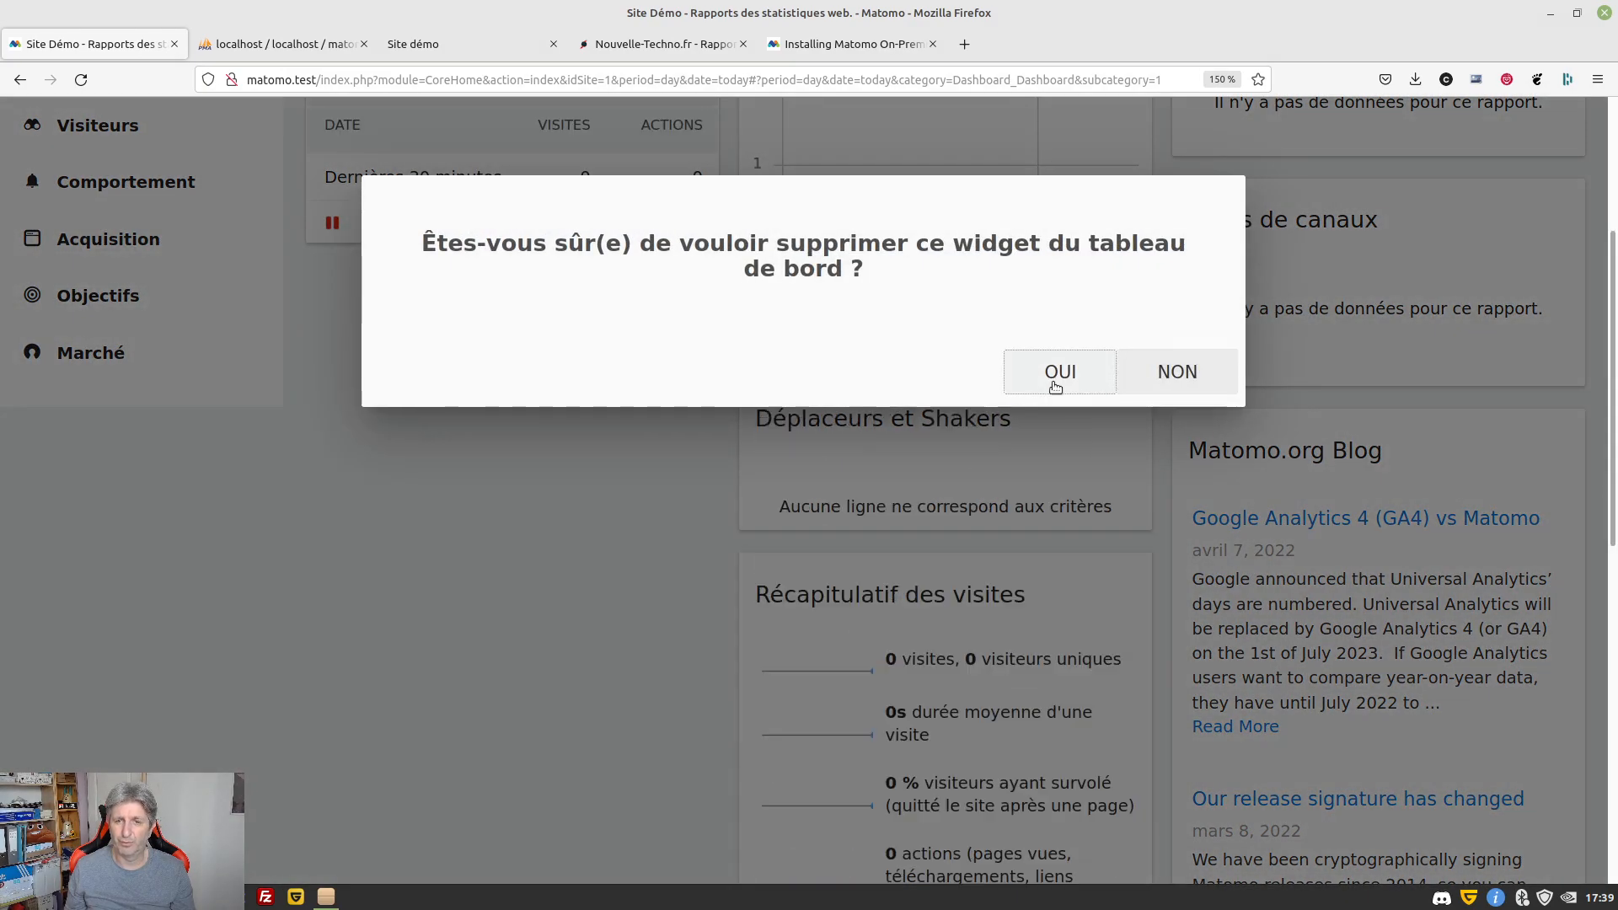
click(1057, 375)
scroll(734, 388, up, 1)
scroll(753, 375, up, 3)
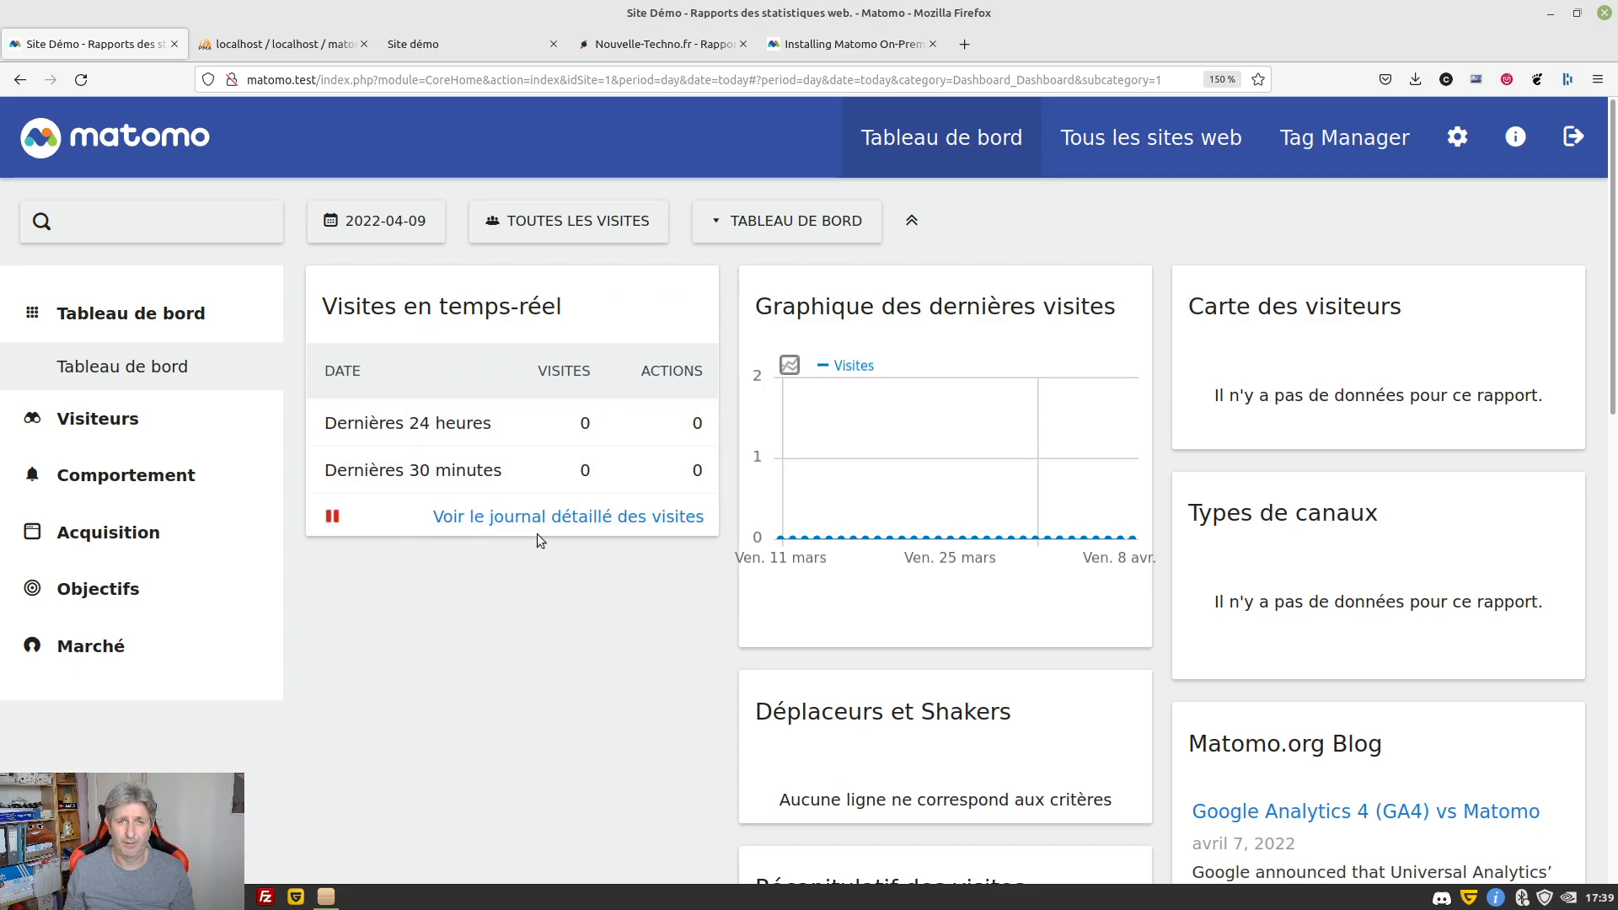
Reload the demo site's home page, then return to the Matomo dashboard to see the visit
click(468, 45)
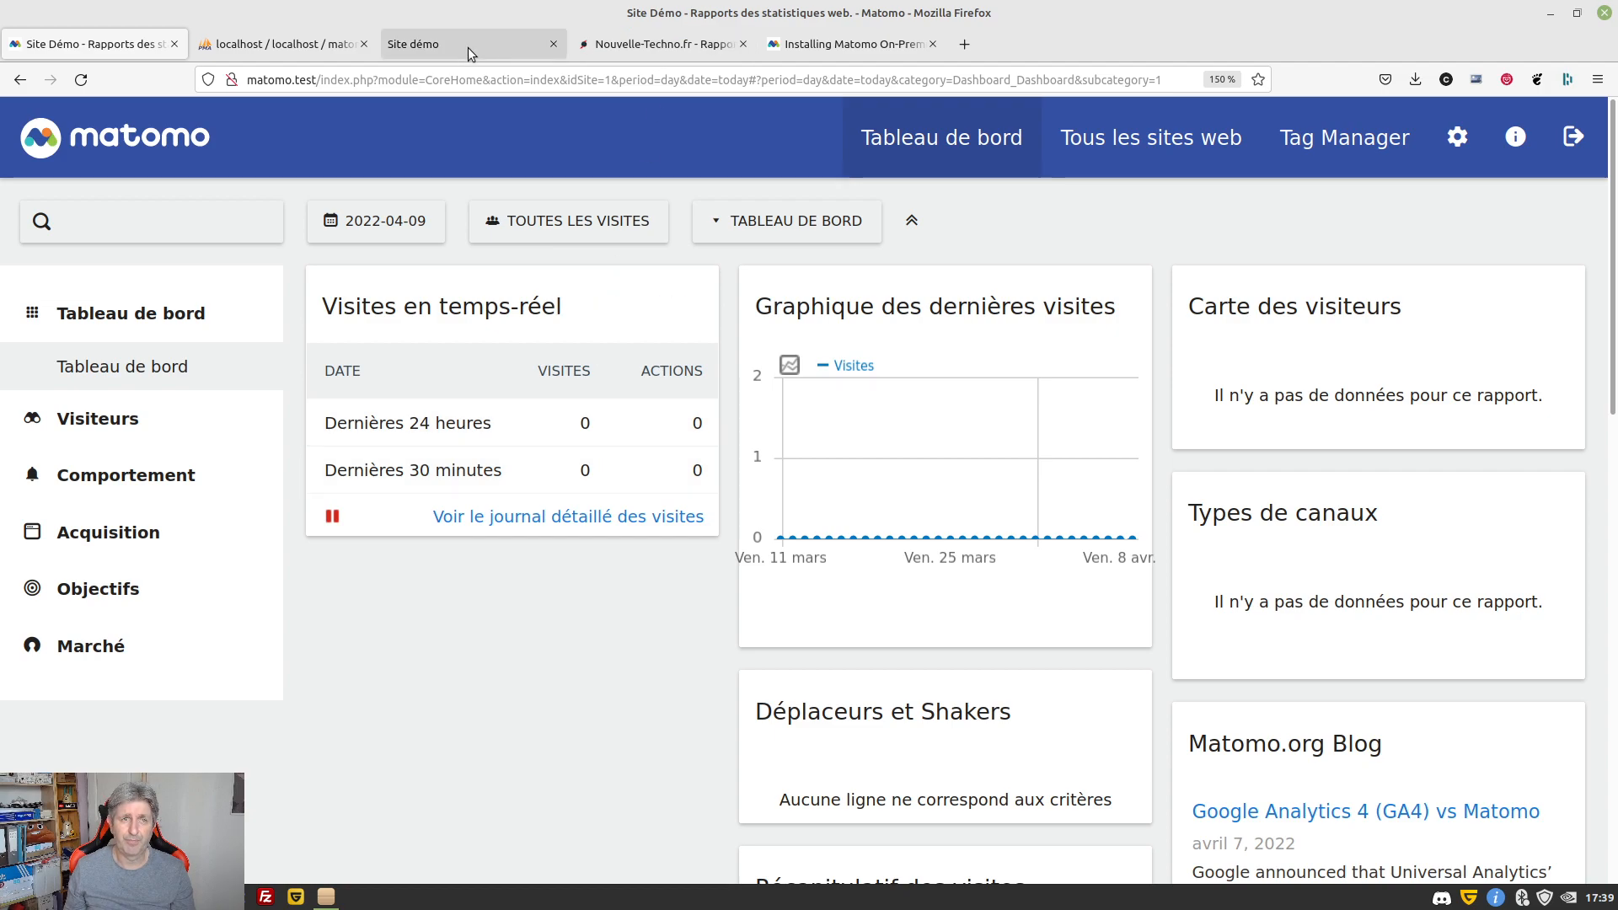
click(81, 79)
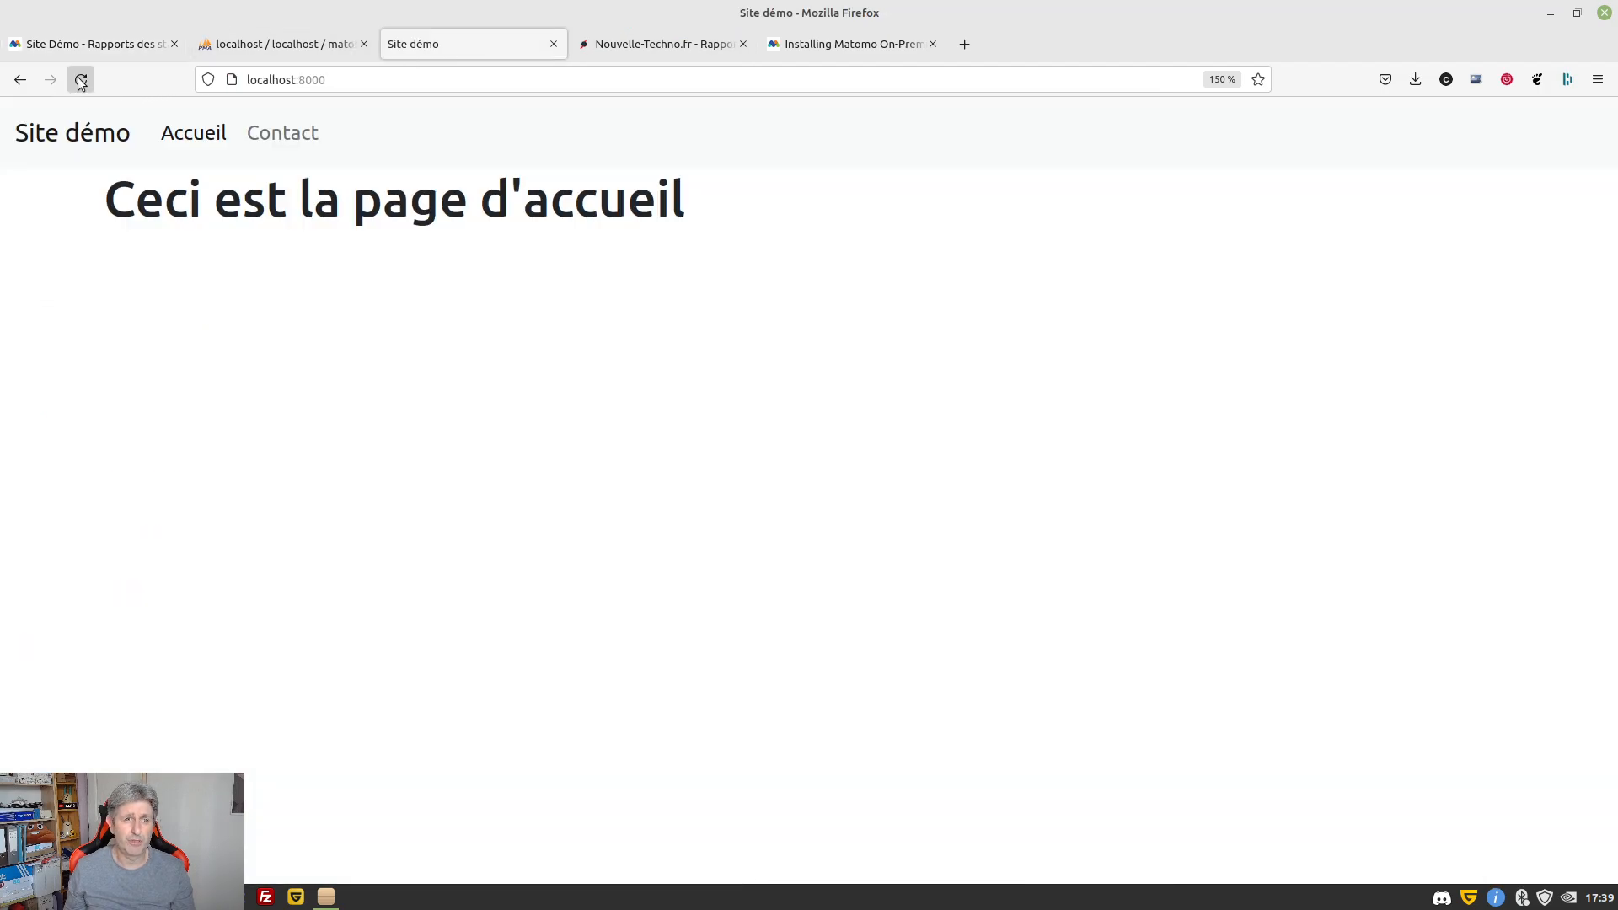
click(101, 42)
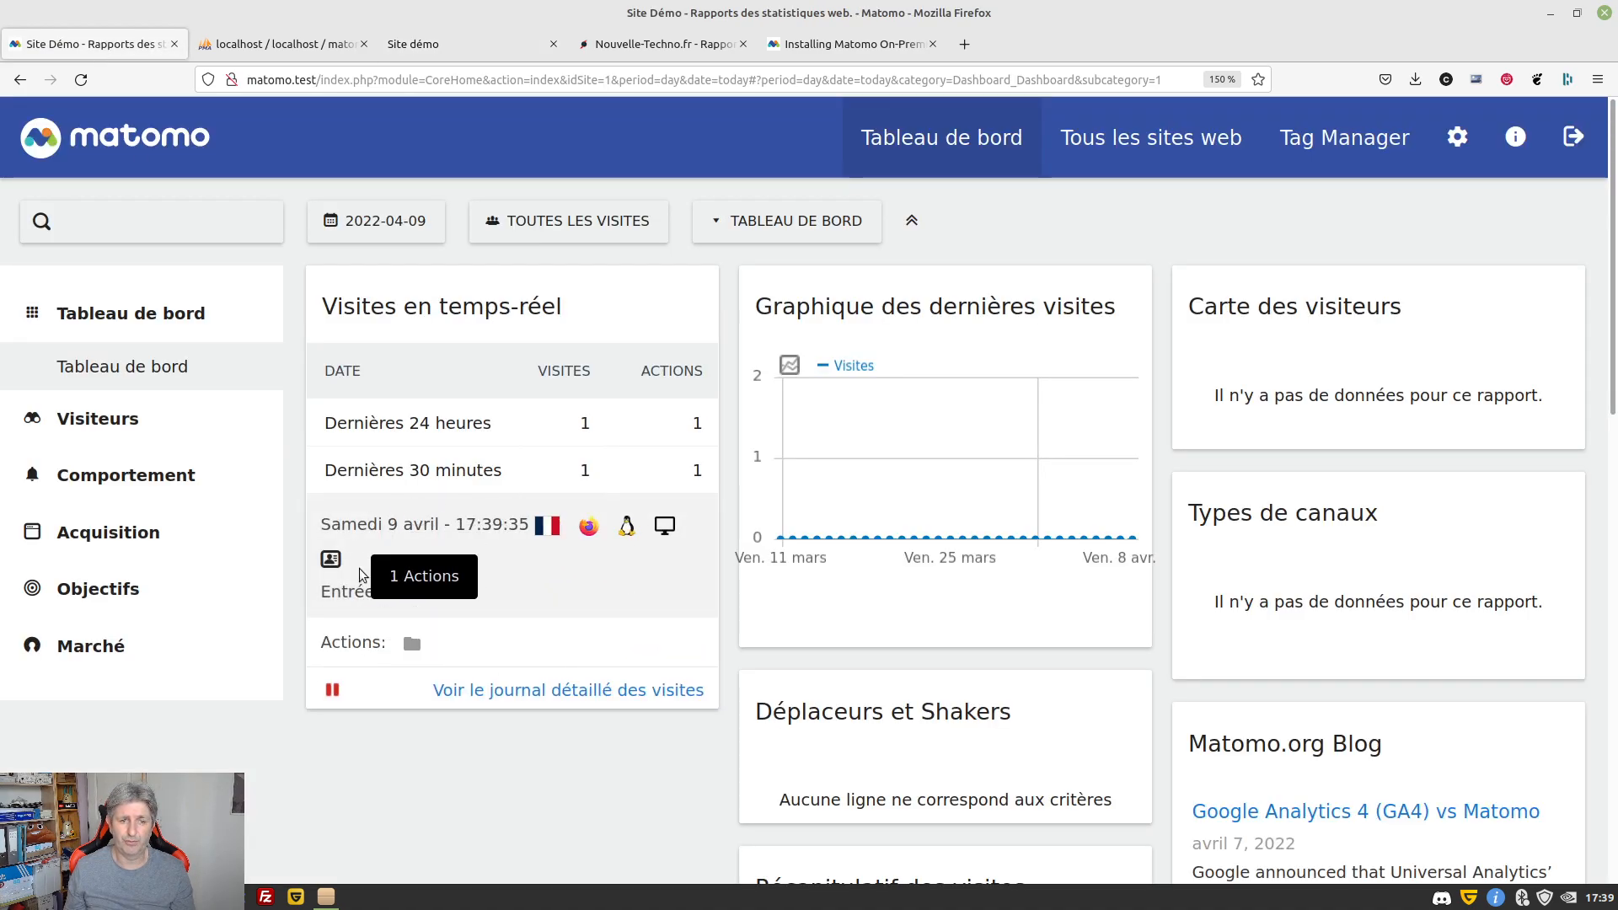
mouse_move(545, 527)
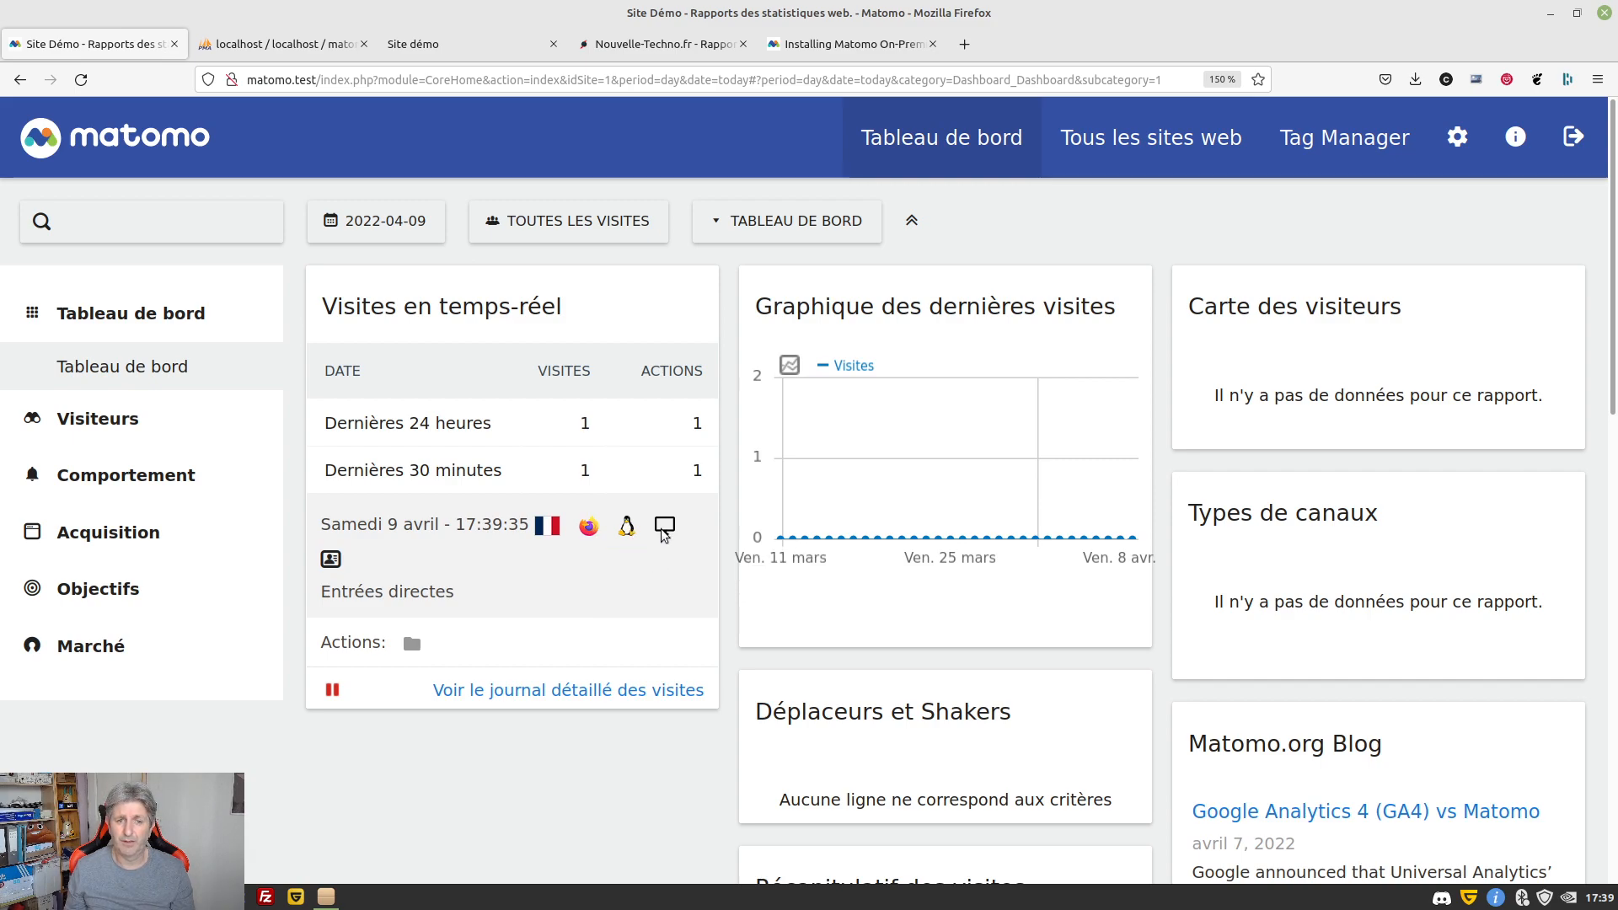
click(331, 561)
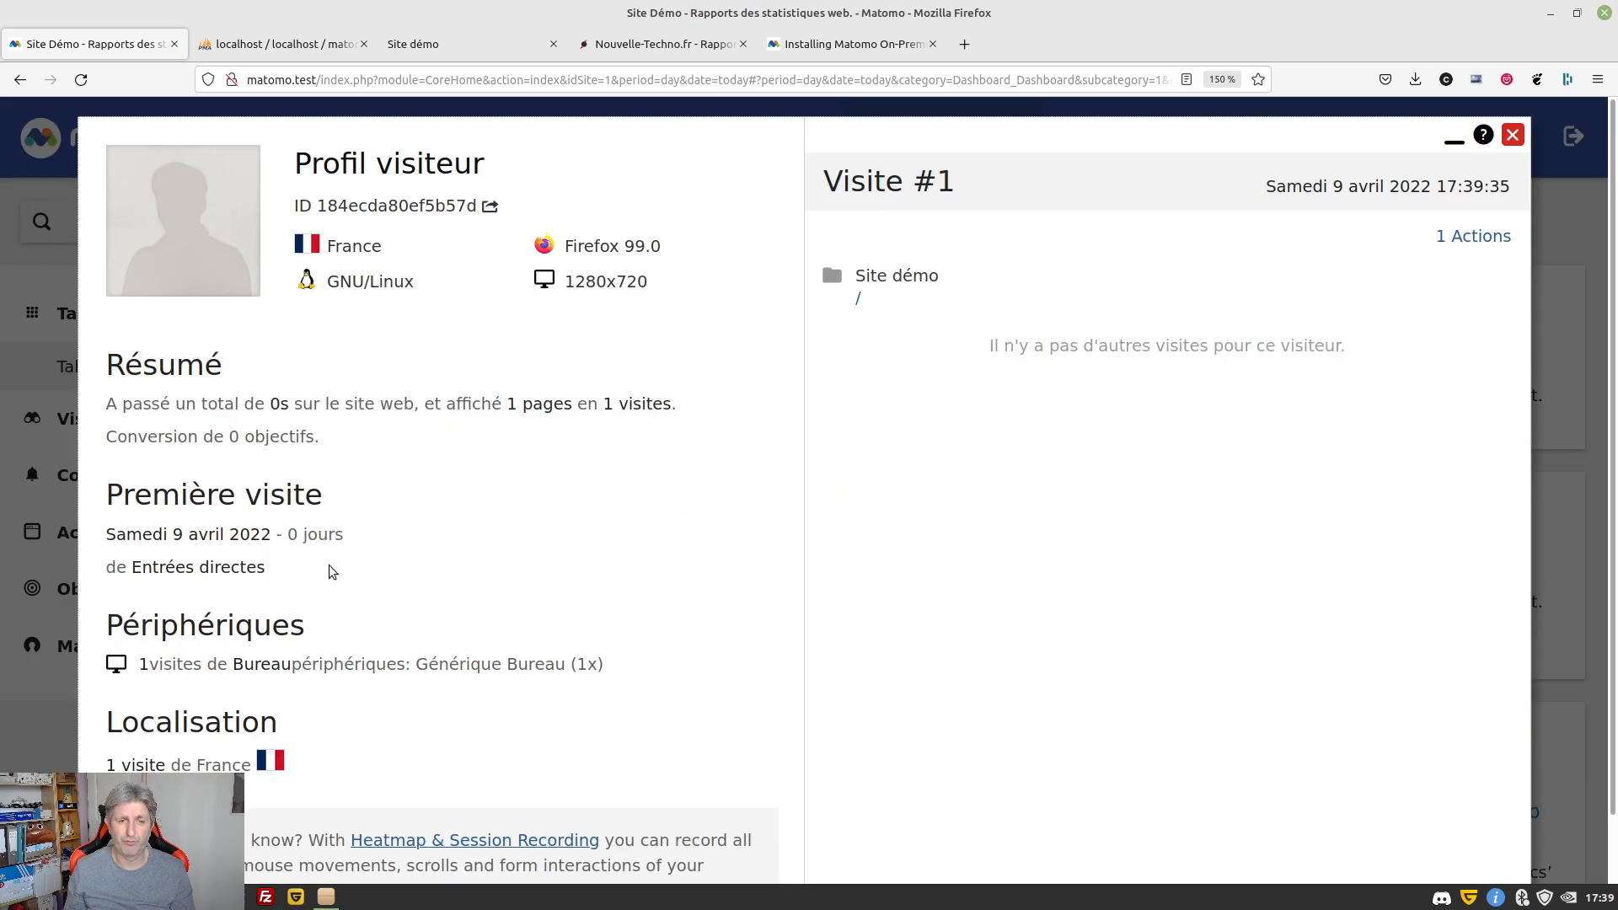
mouse_move(588, 295)
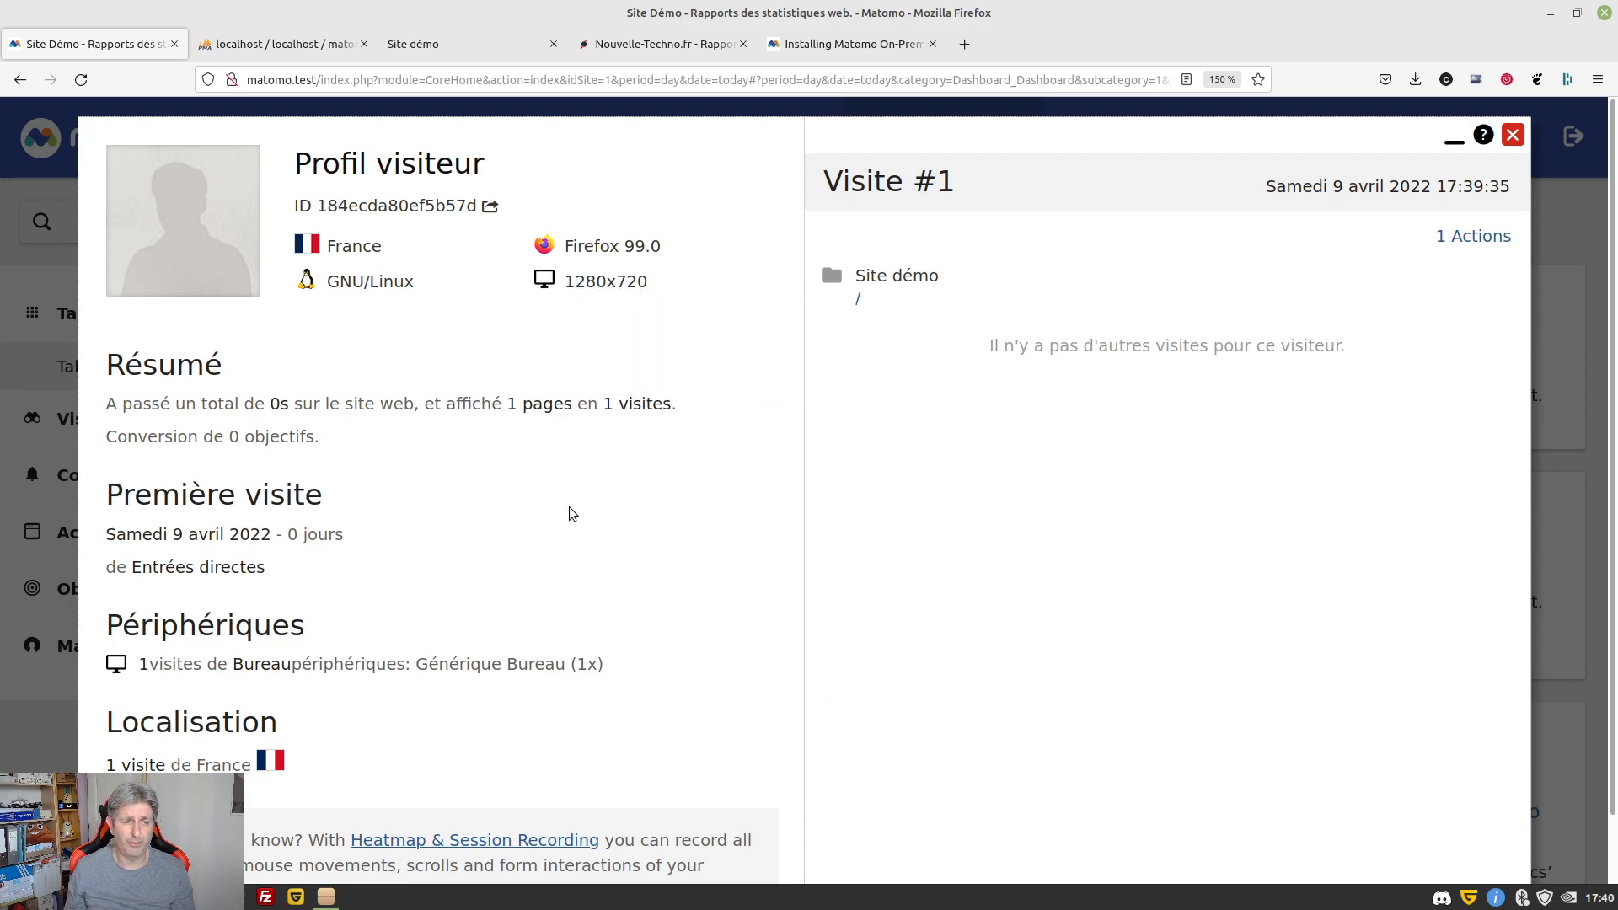
scroll(568, 508, down, 1)
scroll(570, 509, up, 1)
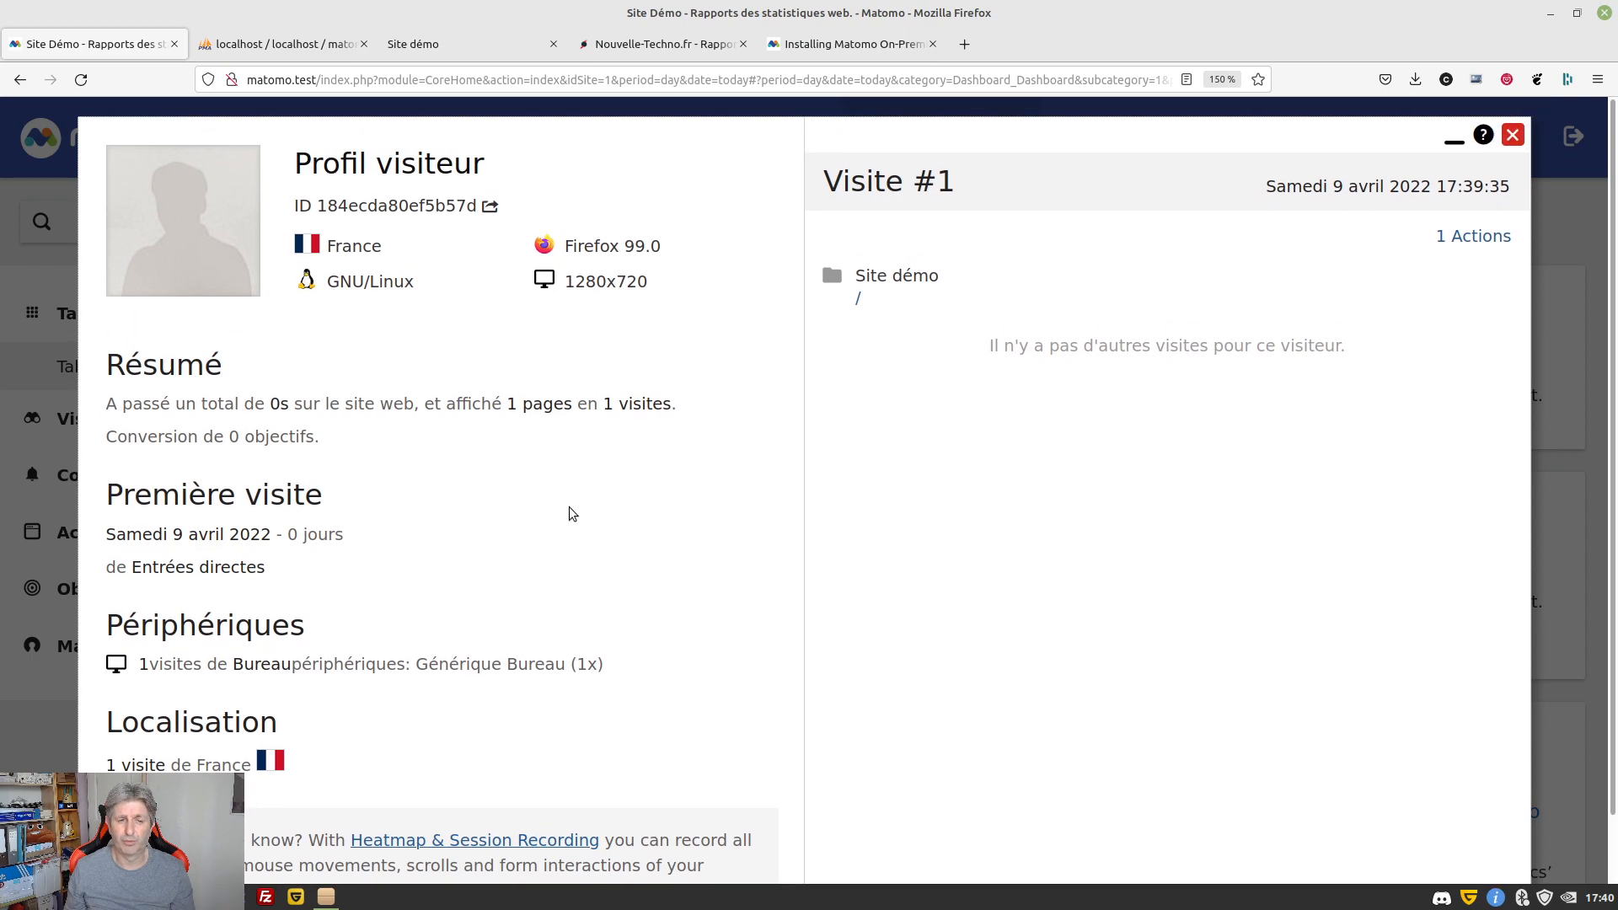
click(1513, 135)
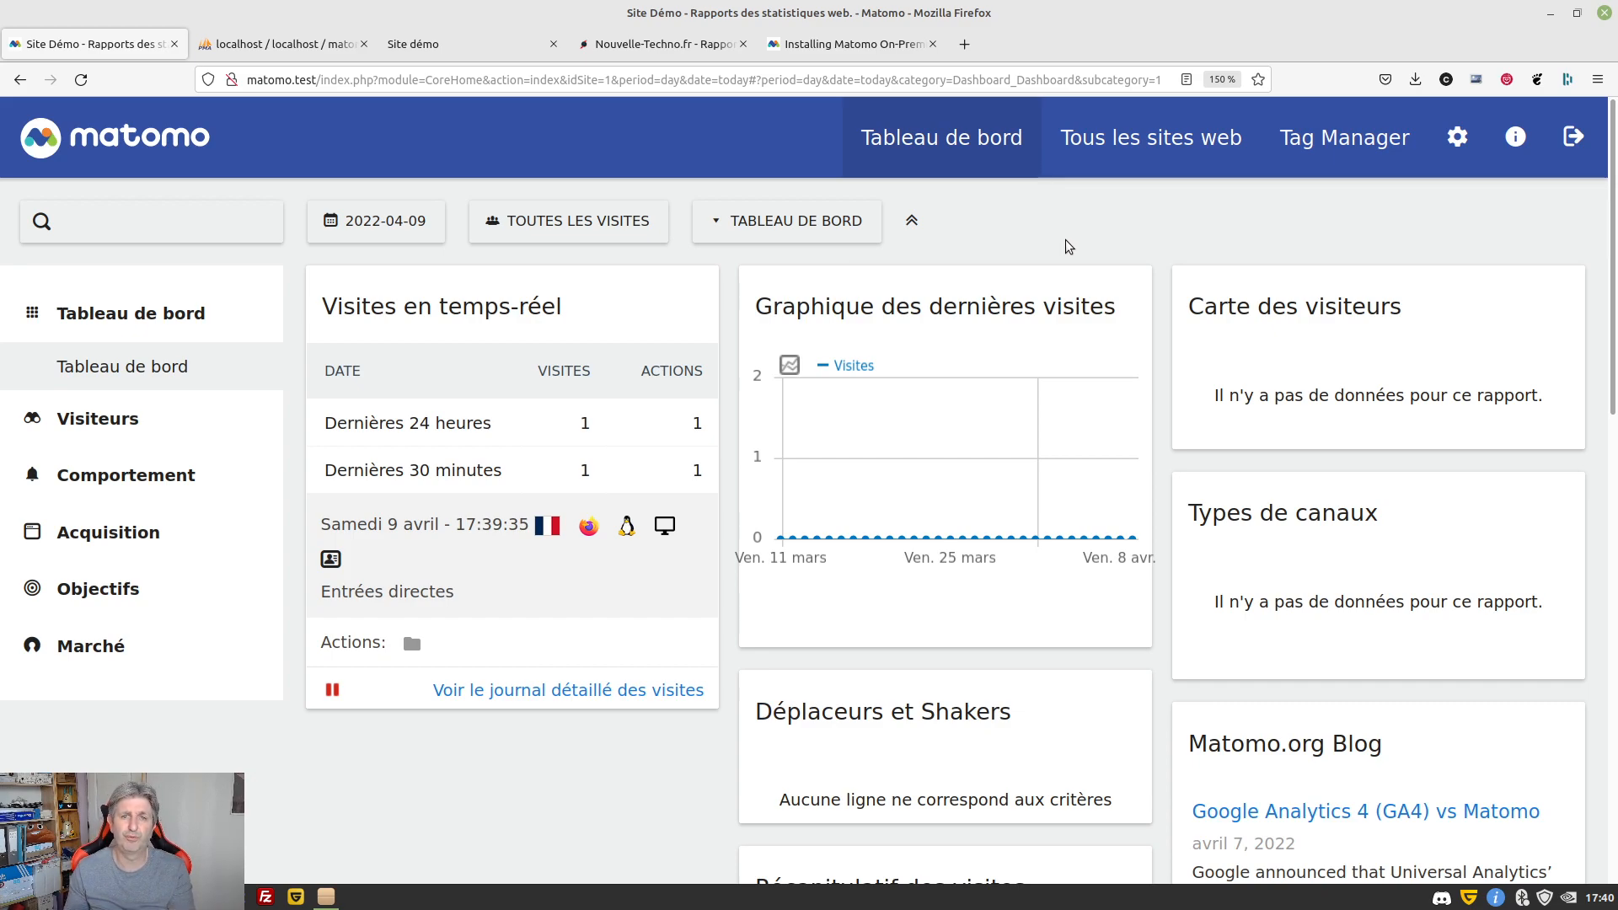
click(834, 44)
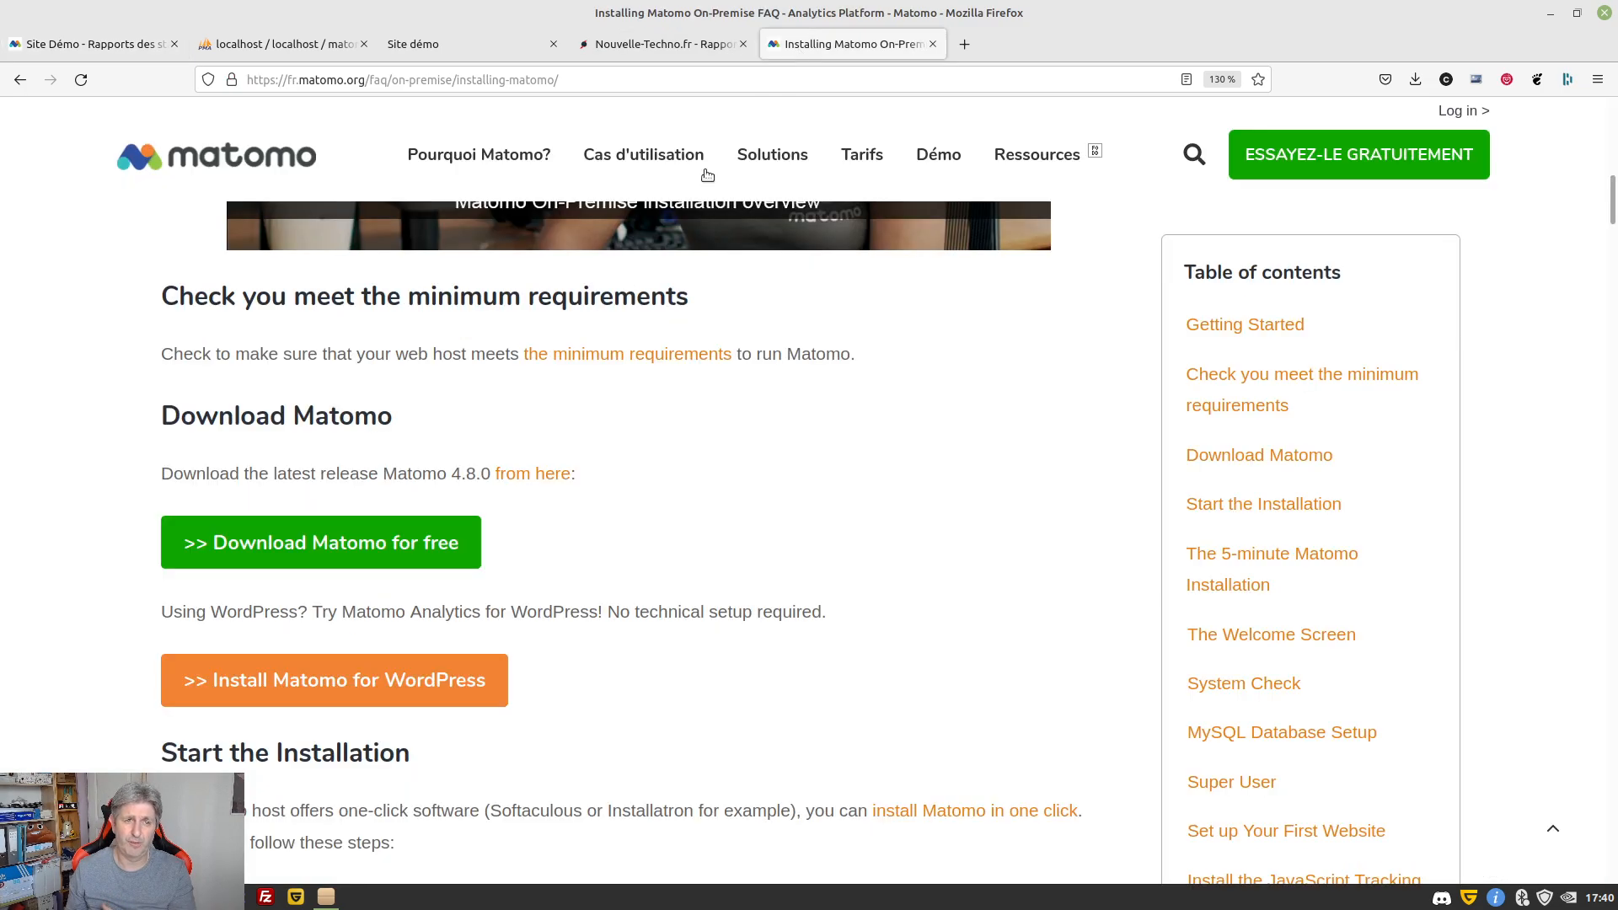
click(213, 177)
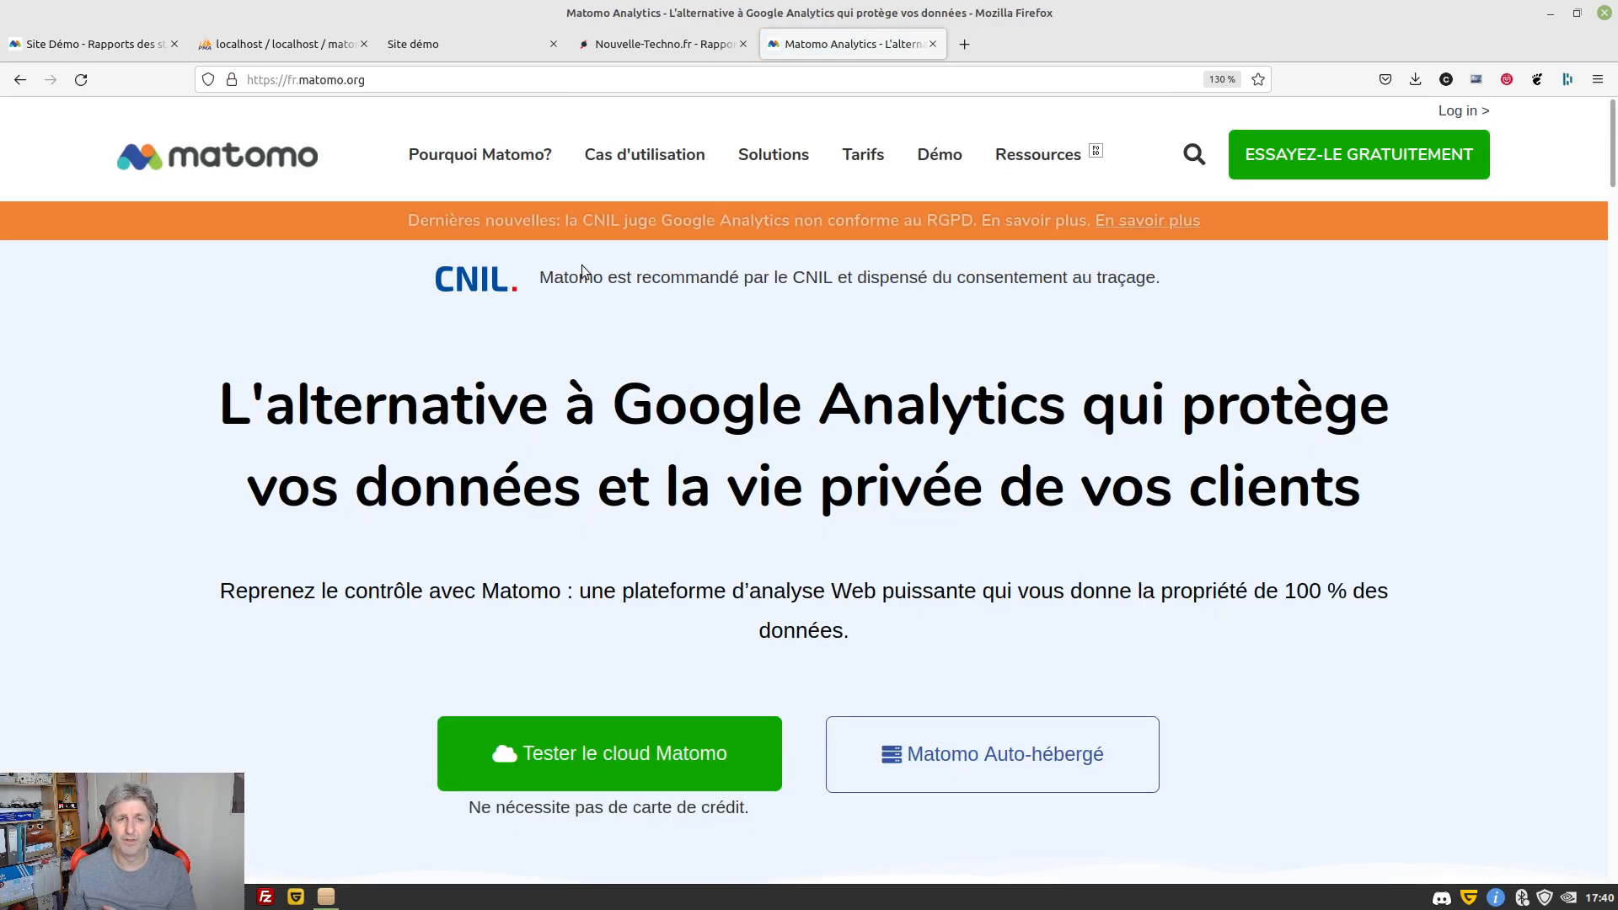
drag(543, 278, 1169, 289)
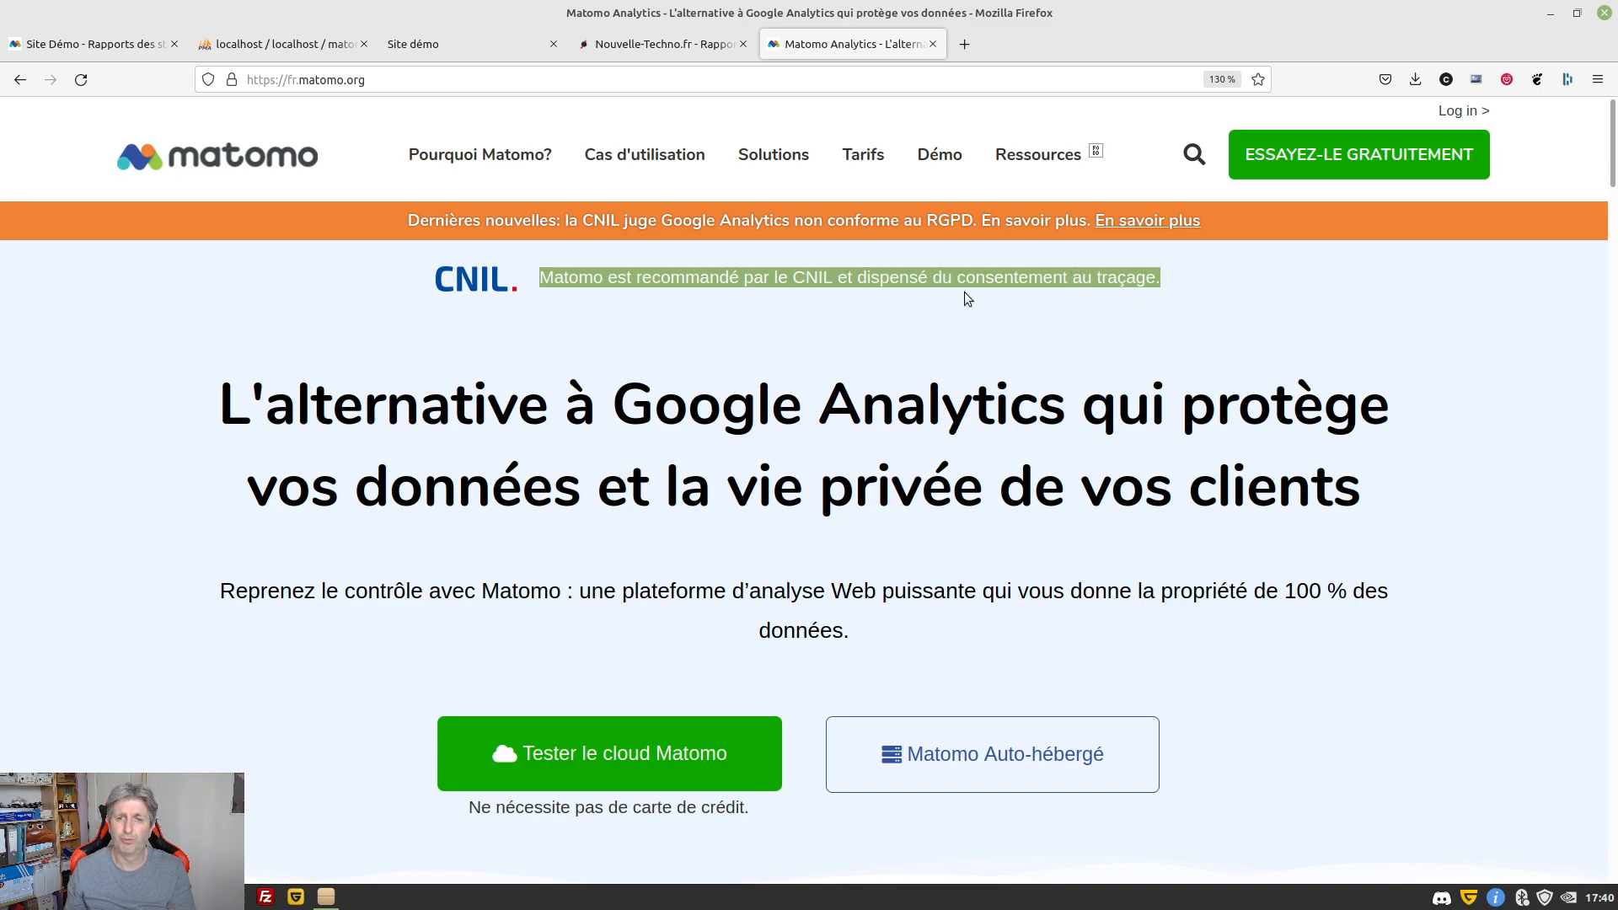
click(1141, 282)
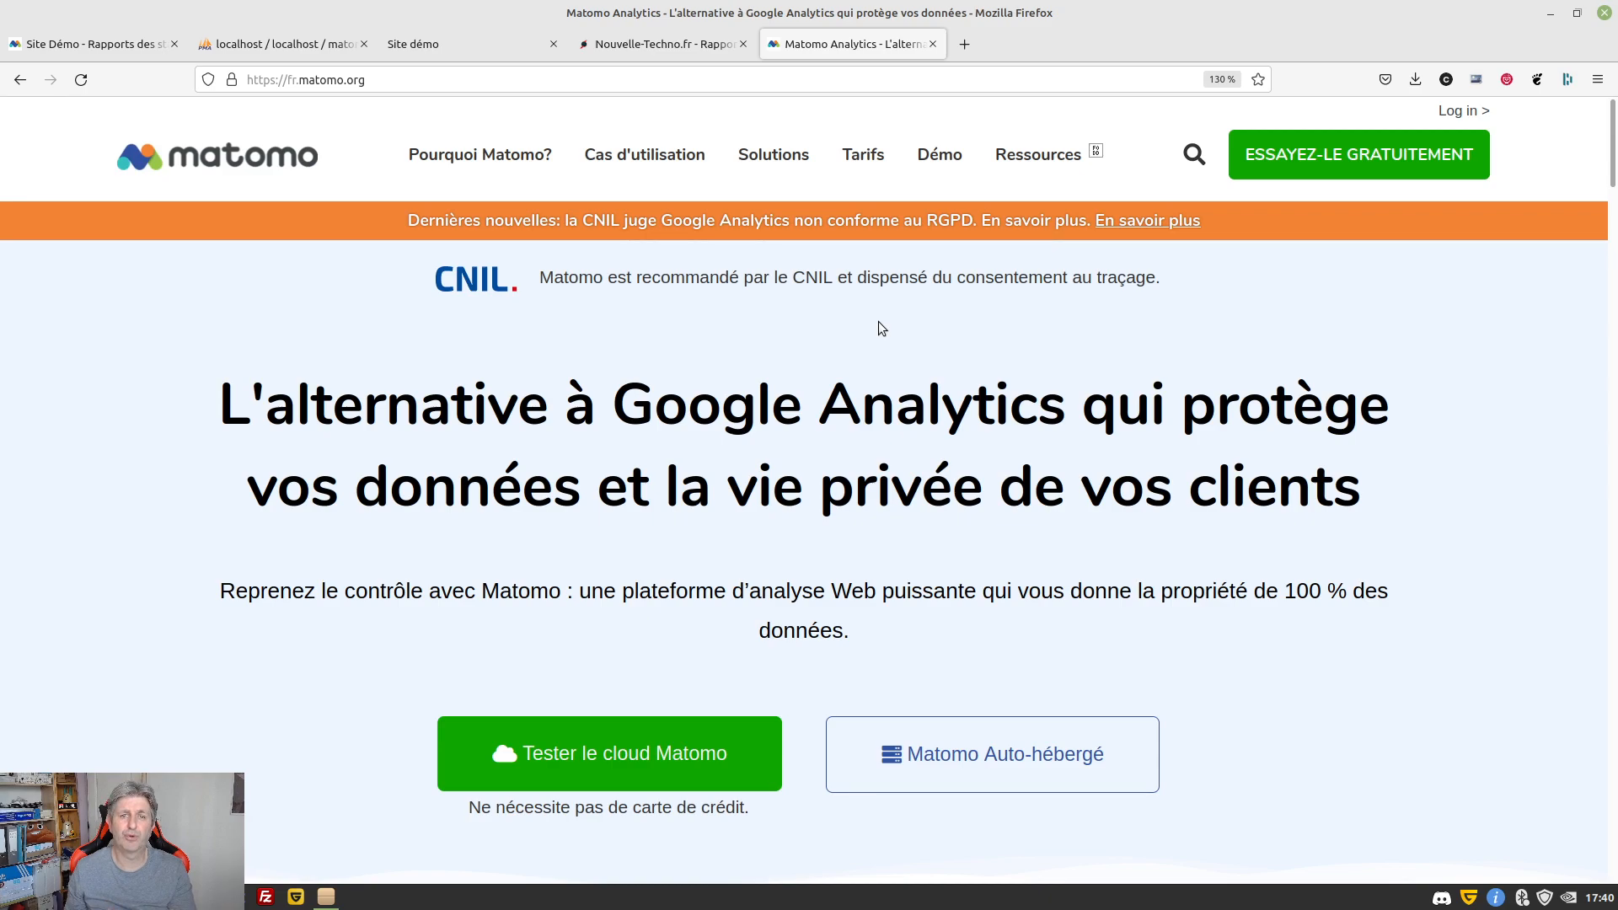
click(94, 52)
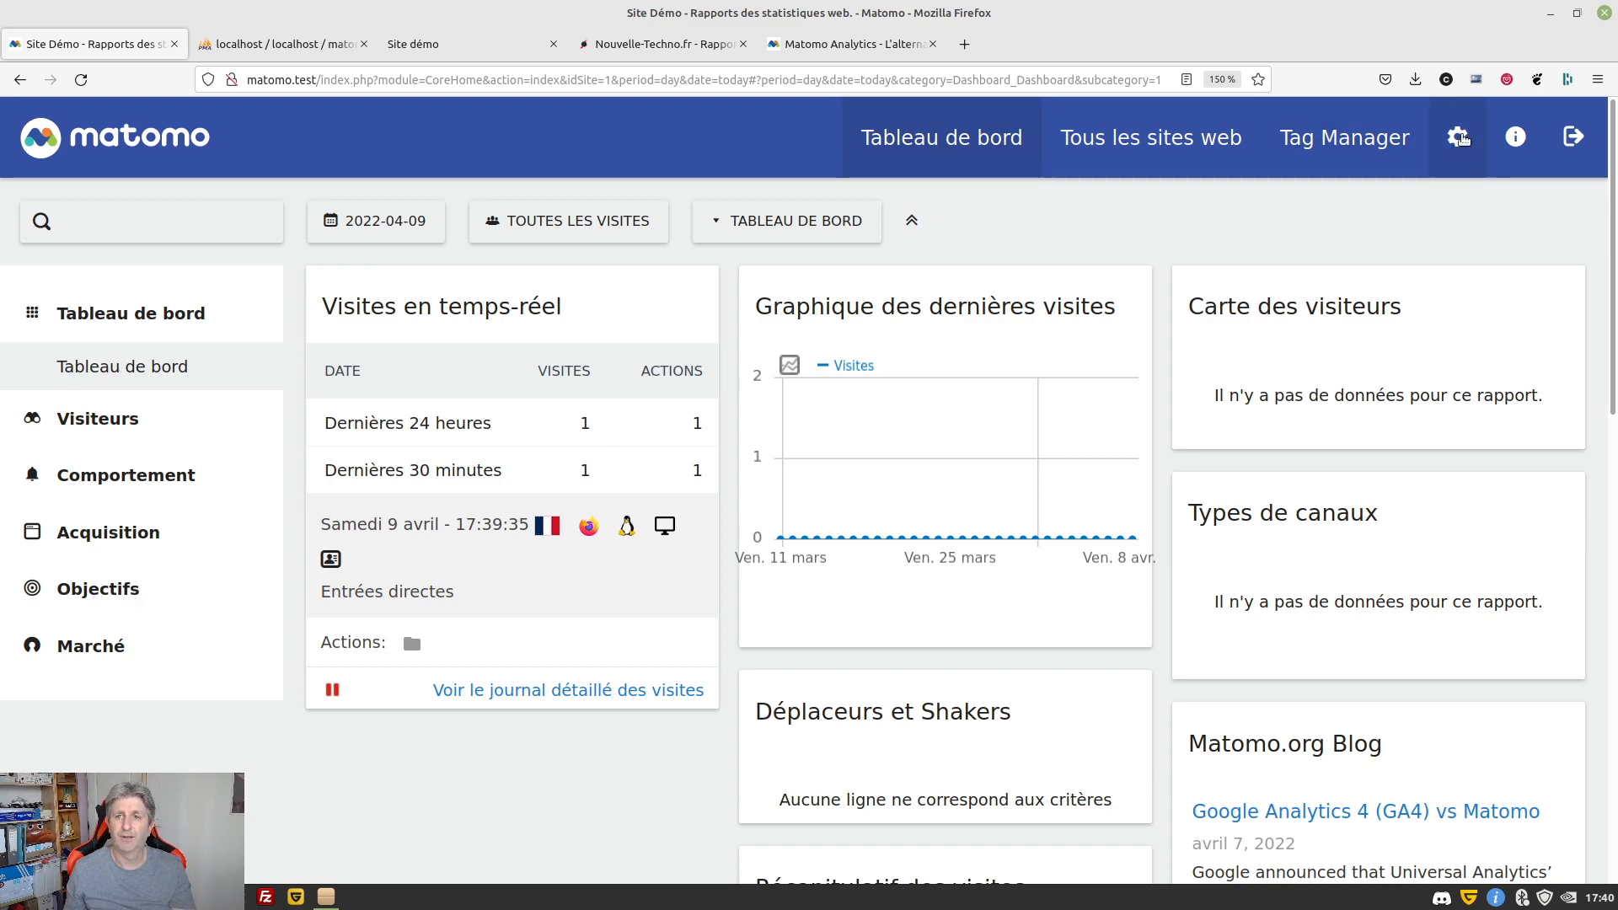
Go to Matomo's administration settings and expand the Vie privée section
click(1458, 137)
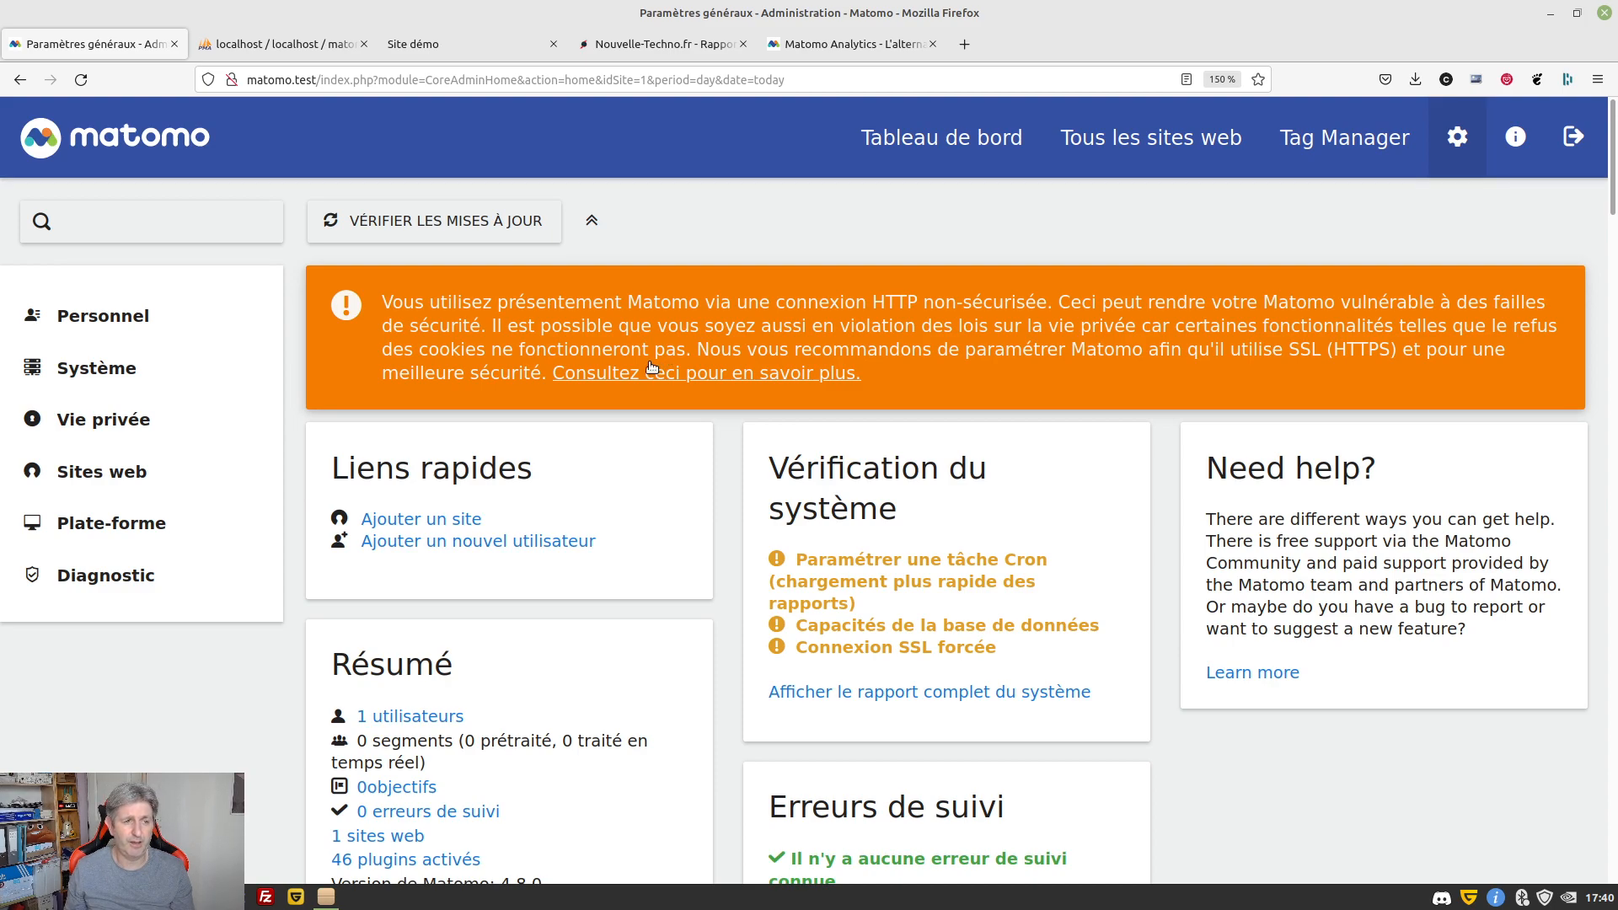
click(93, 426)
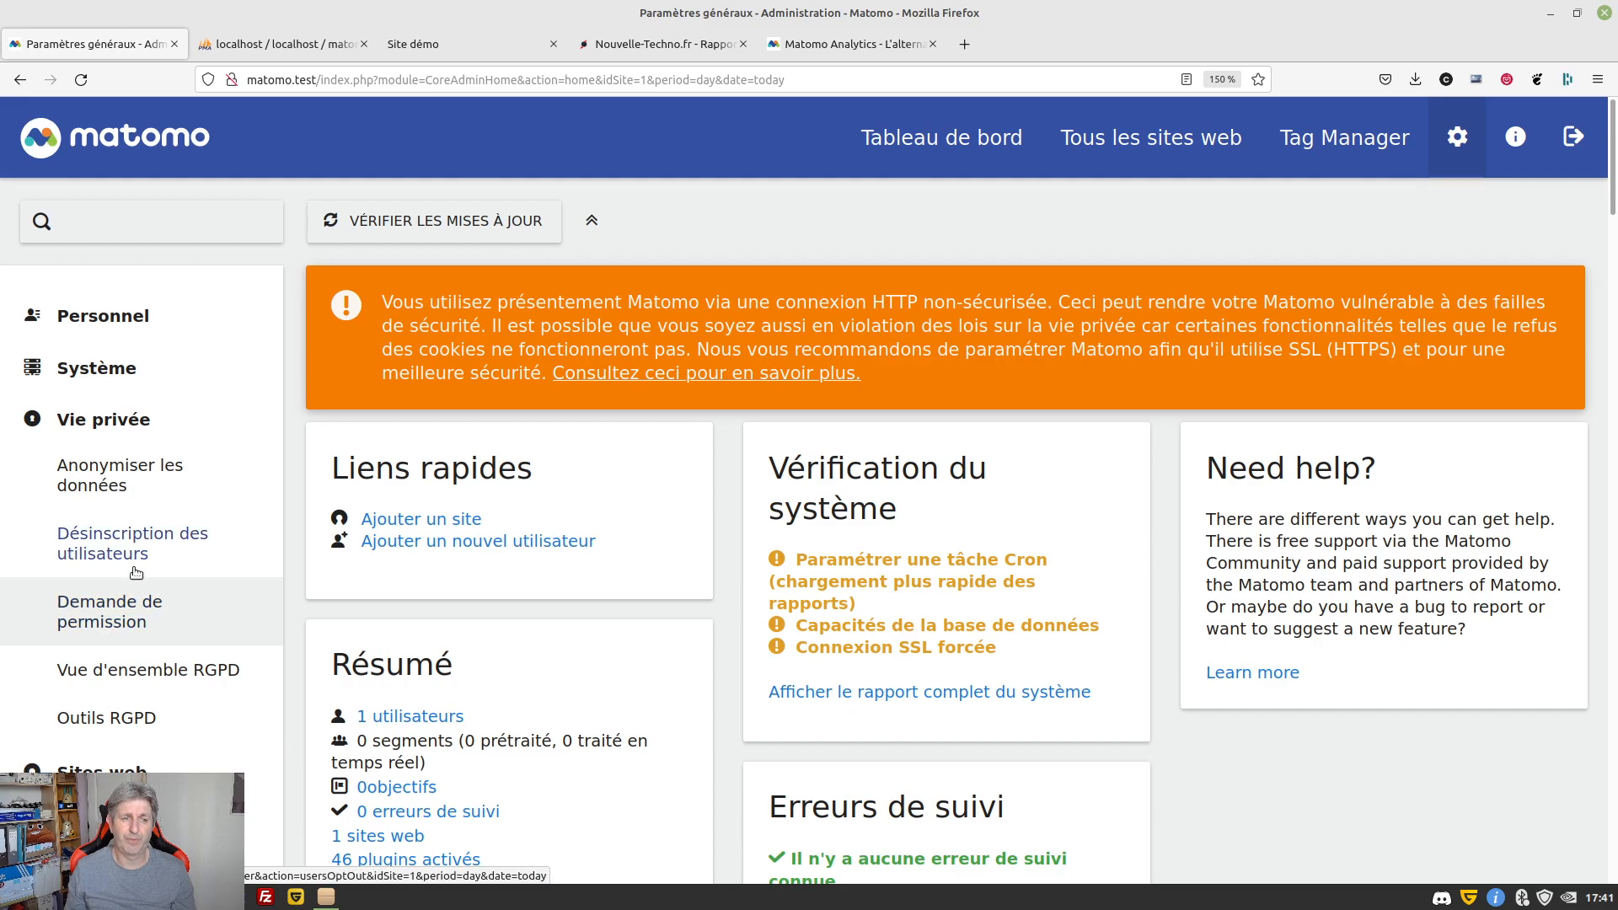
On Anonymiser les données, toggle visitor IP anonymisation off and back on, keeping 2 bytes masked
click(117, 477)
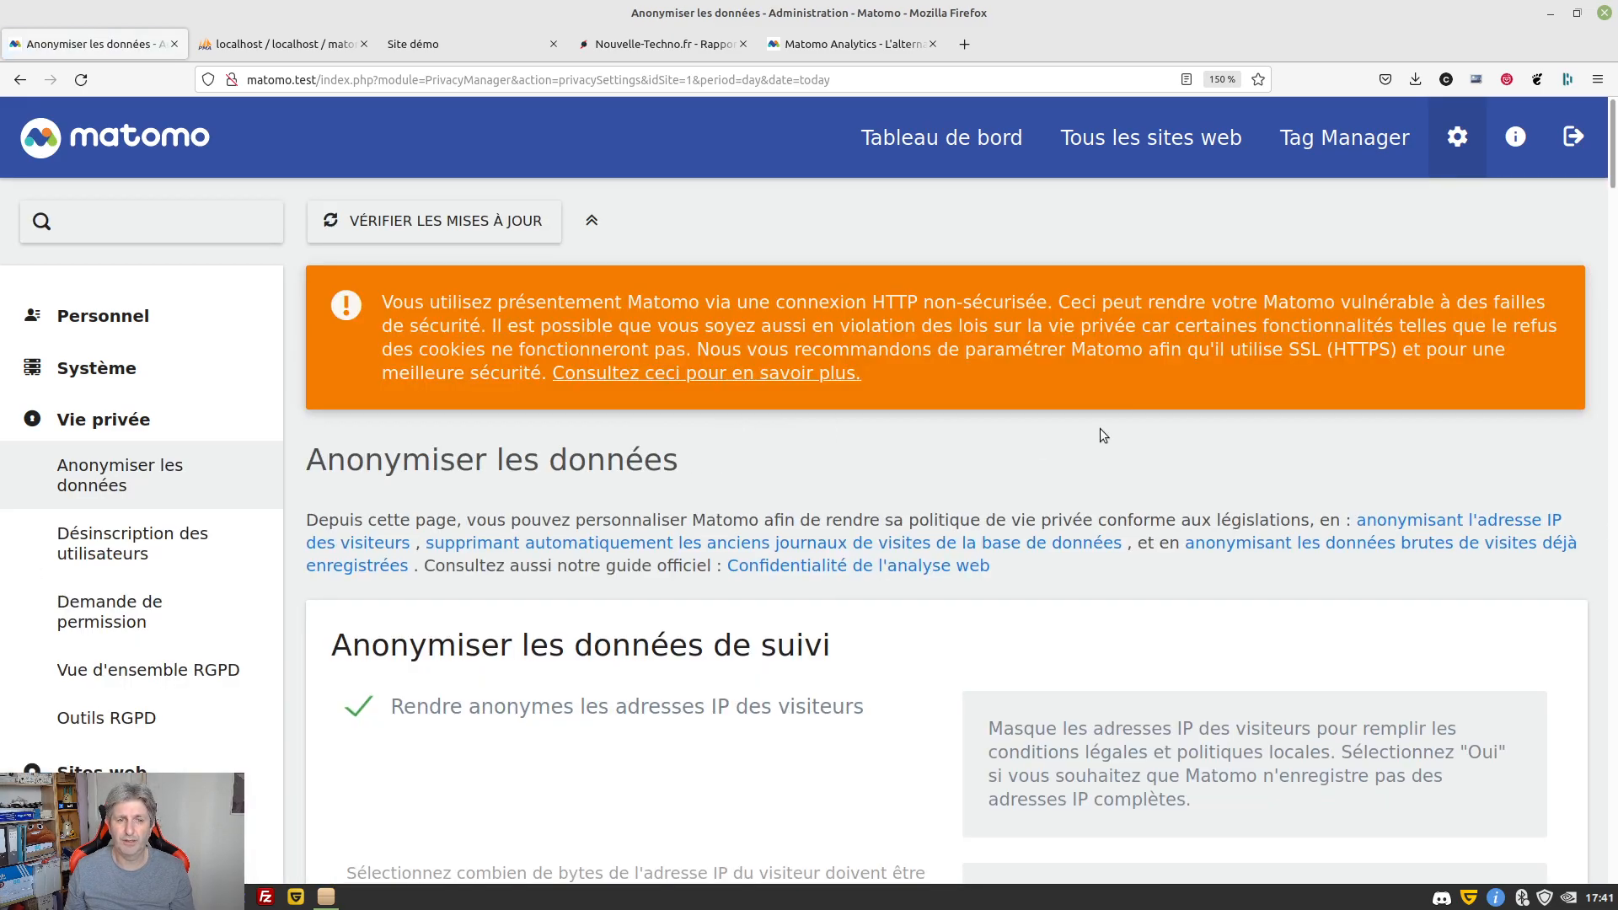
scroll(892, 396, down, 3)
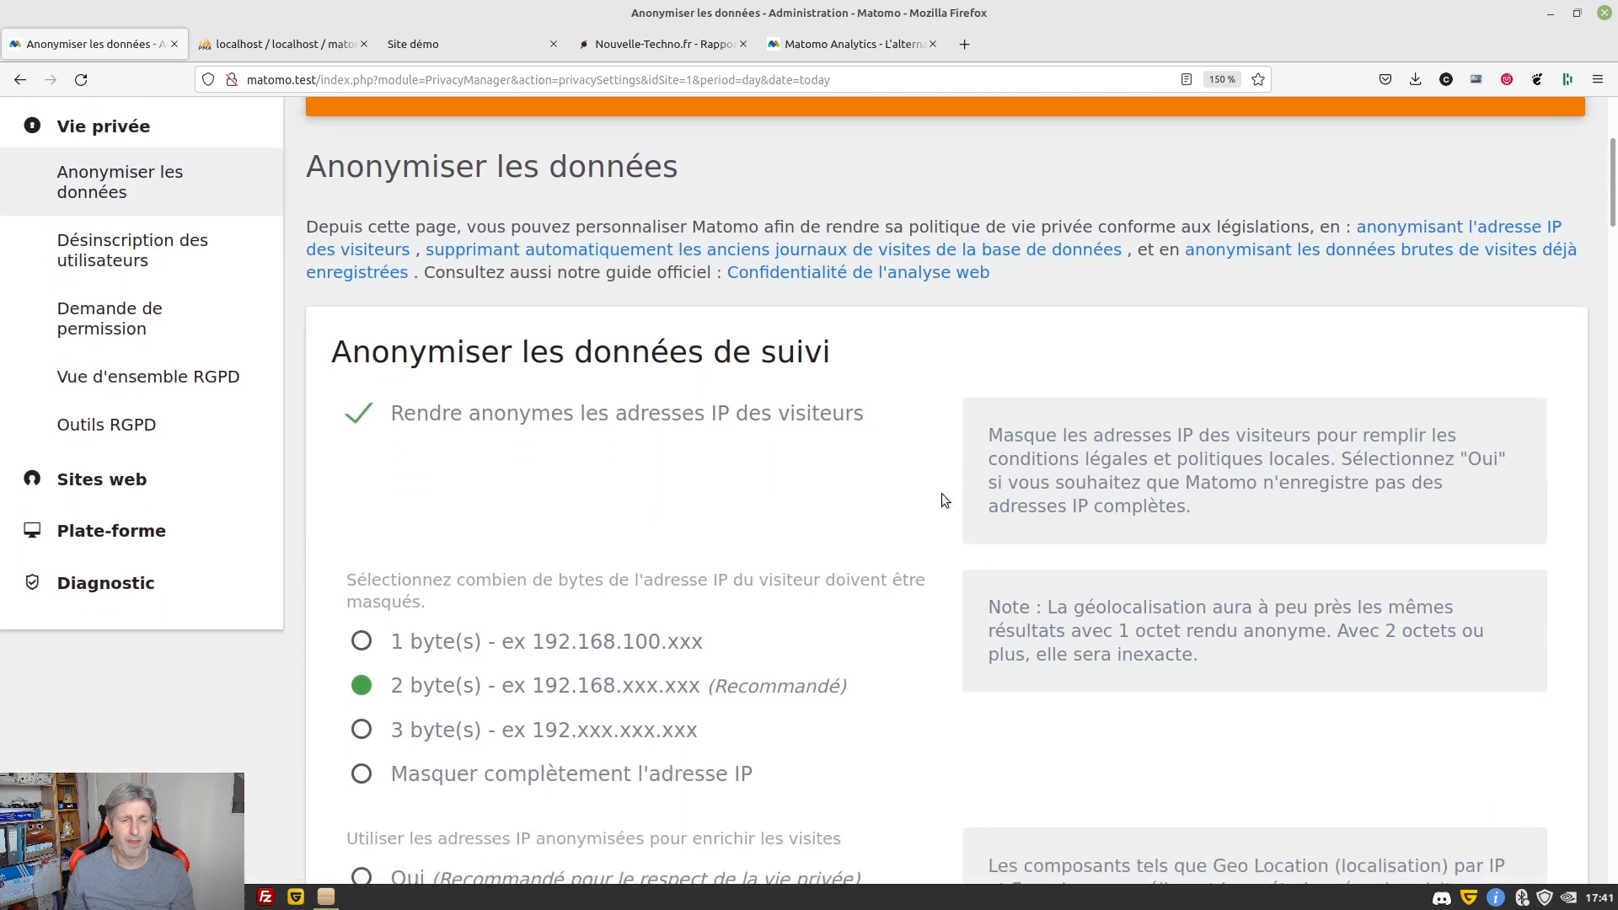
scroll(940, 493, down, 2)
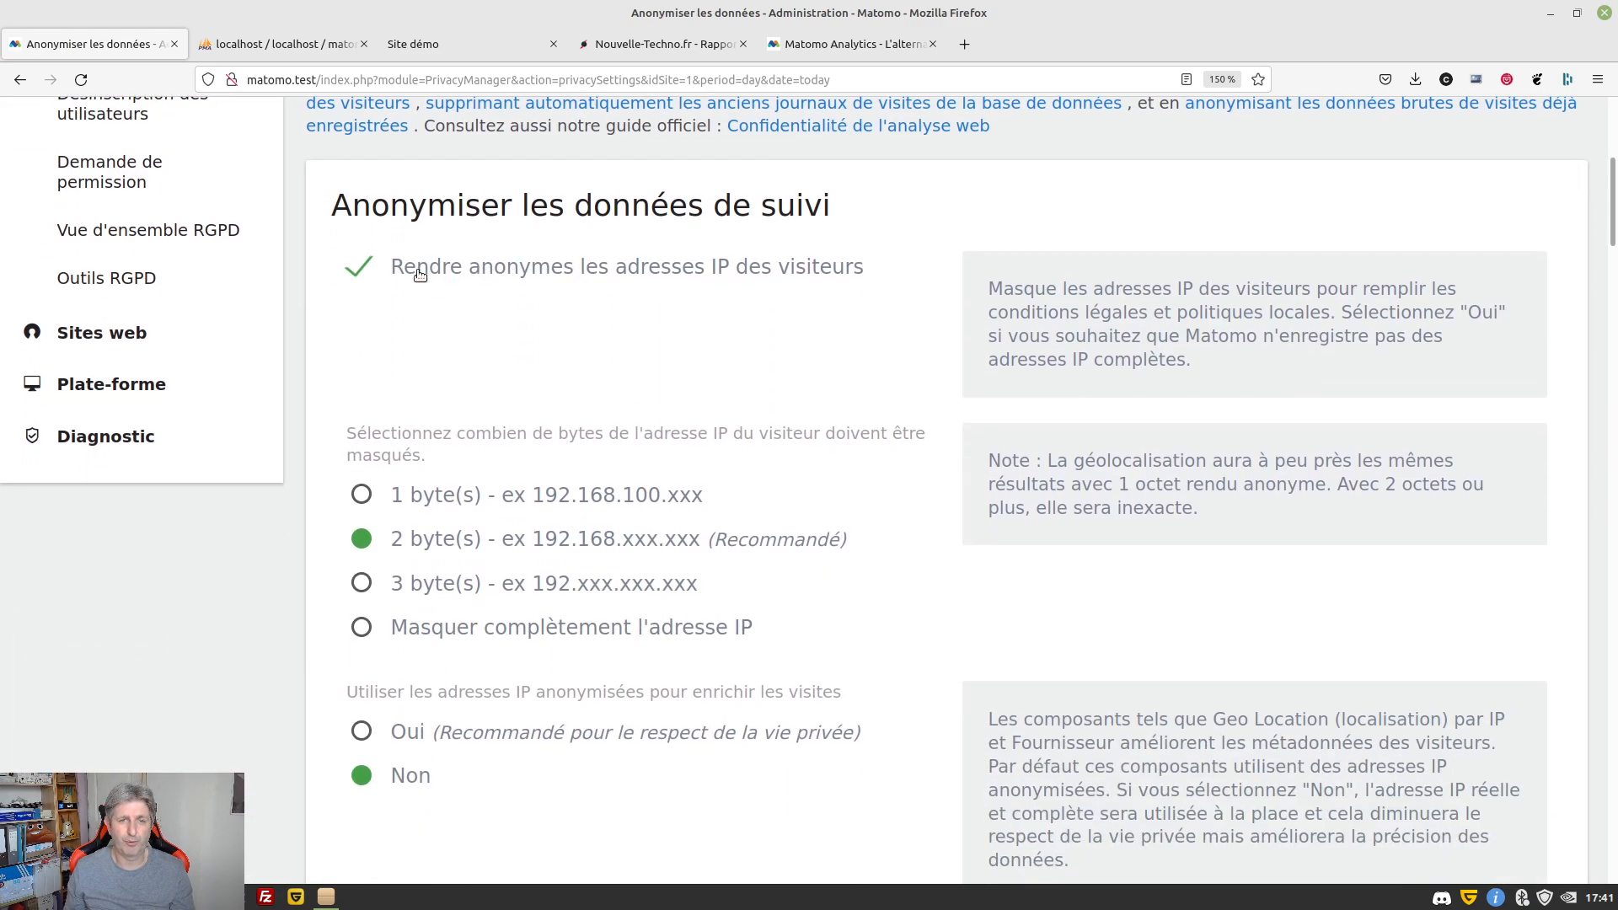
click(341, 271)
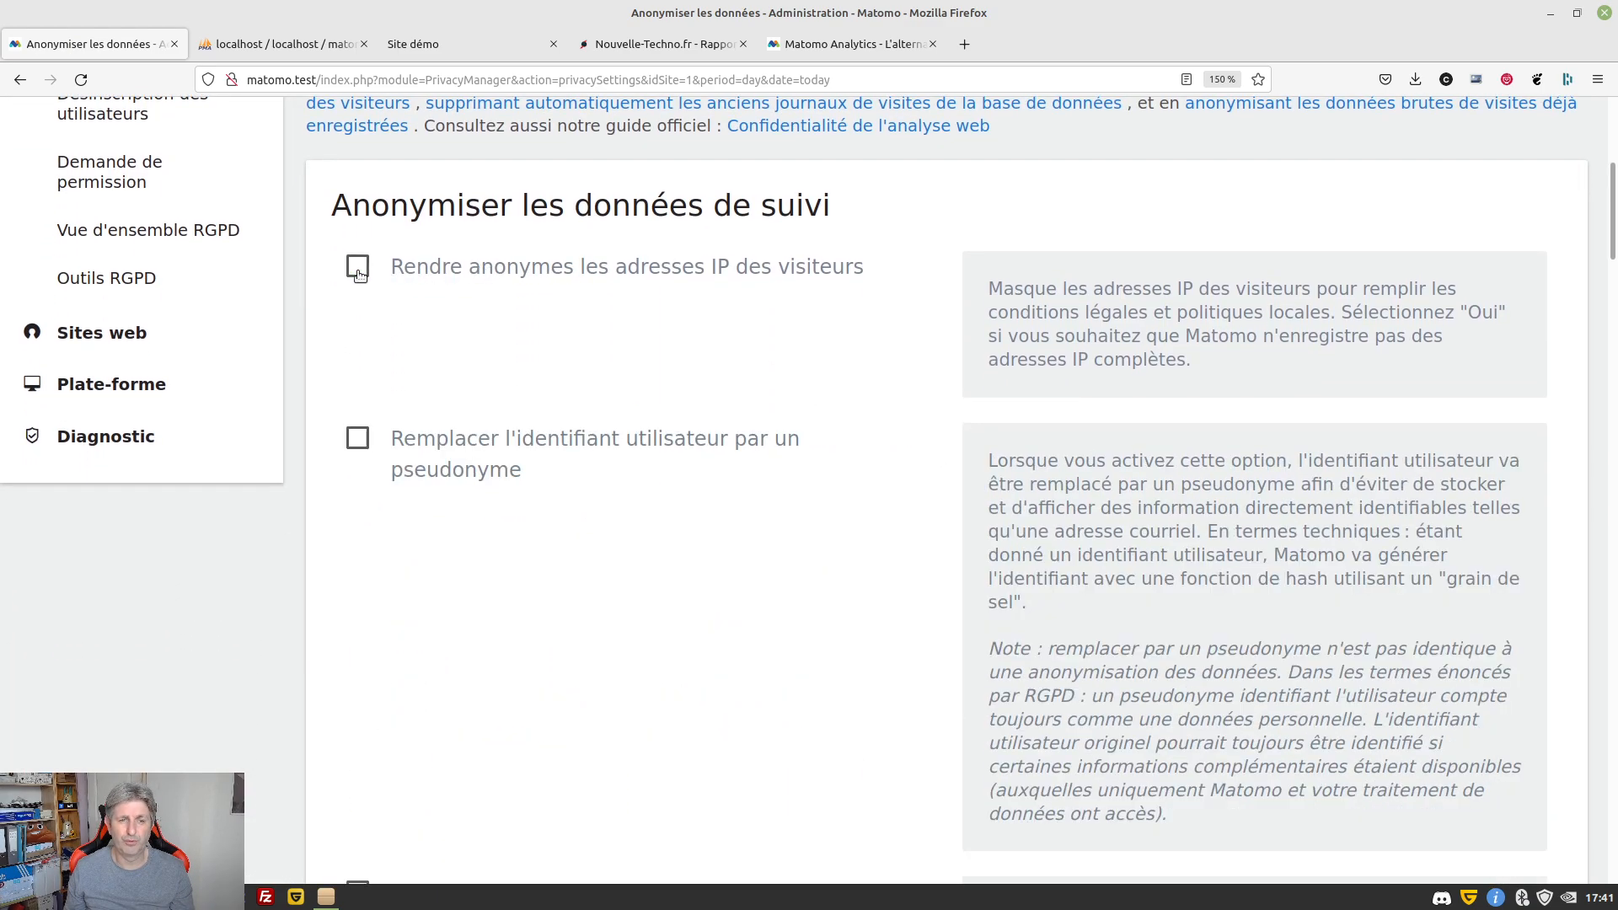
click(580, 266)
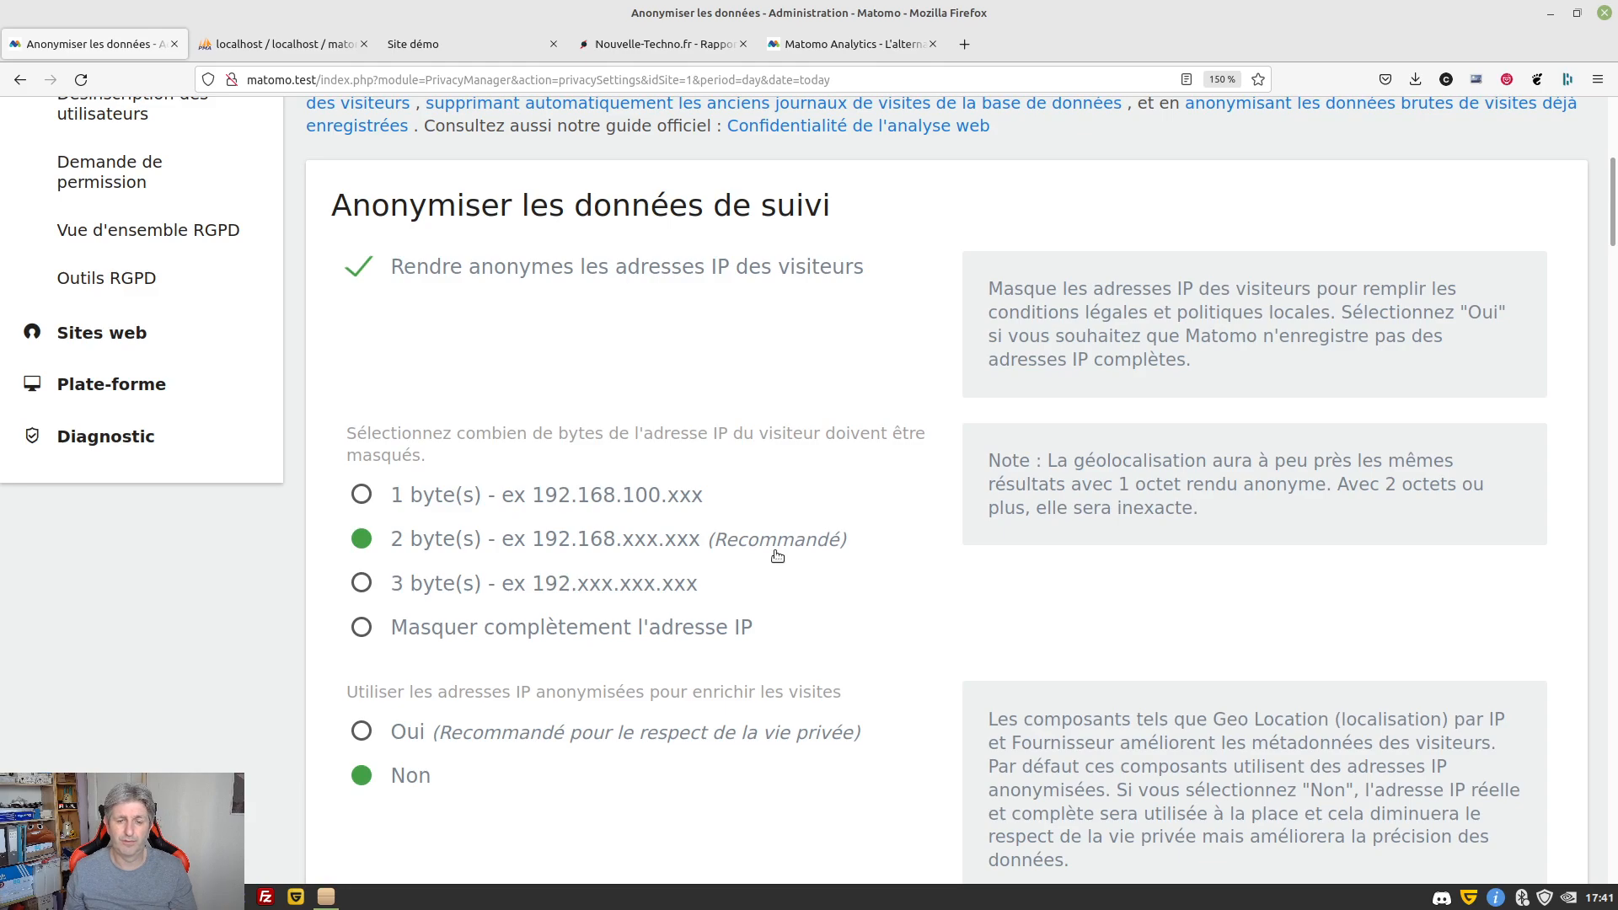
scroll(841, 530, down, 2)
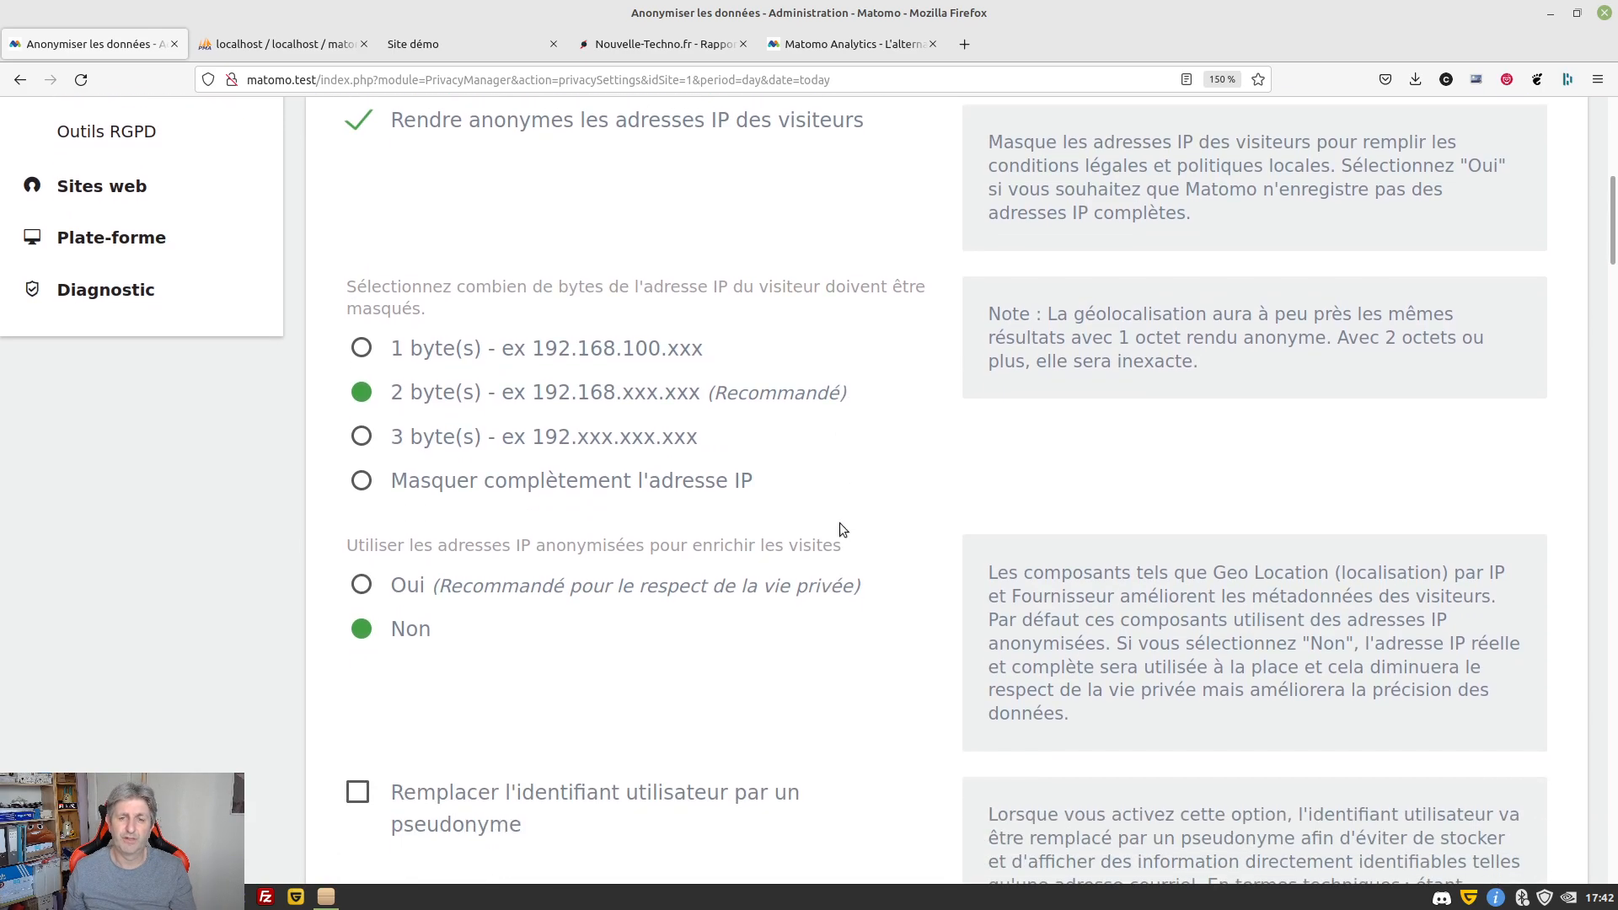
scroll(841, 530, down, 2)
scroll(841, 530, up, 2)
scroll(454, 493, down, 4)
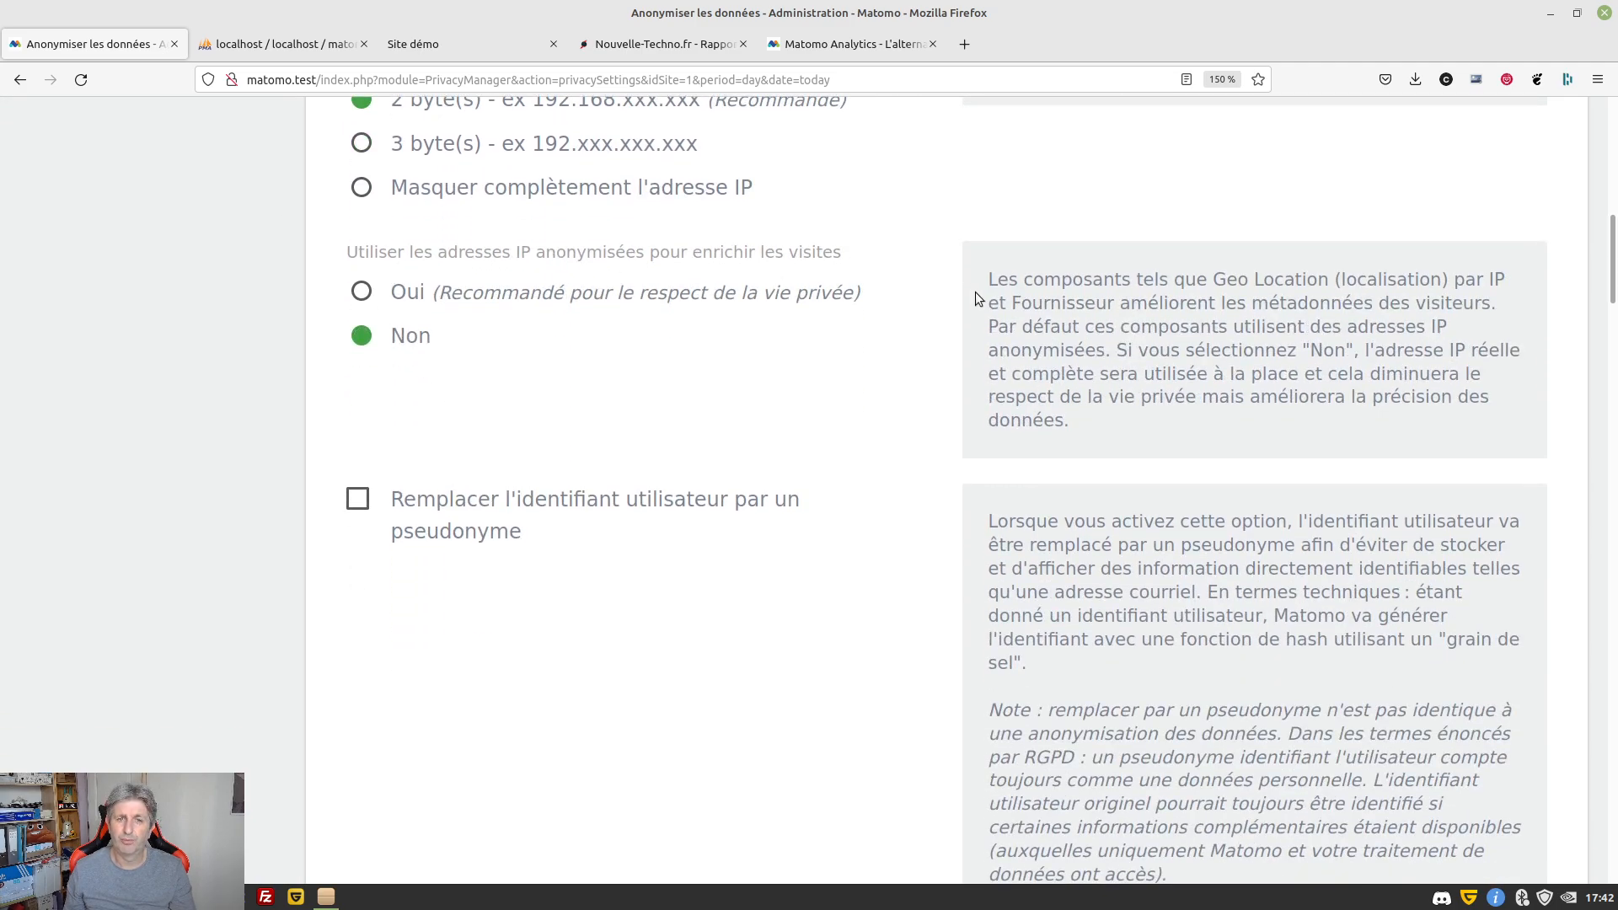
Use anonymised IPs to enrich visits and force cookieless tracking, leaving order IDs unanonymised
click(474, 298)
scroll(941, 548, down, 3)
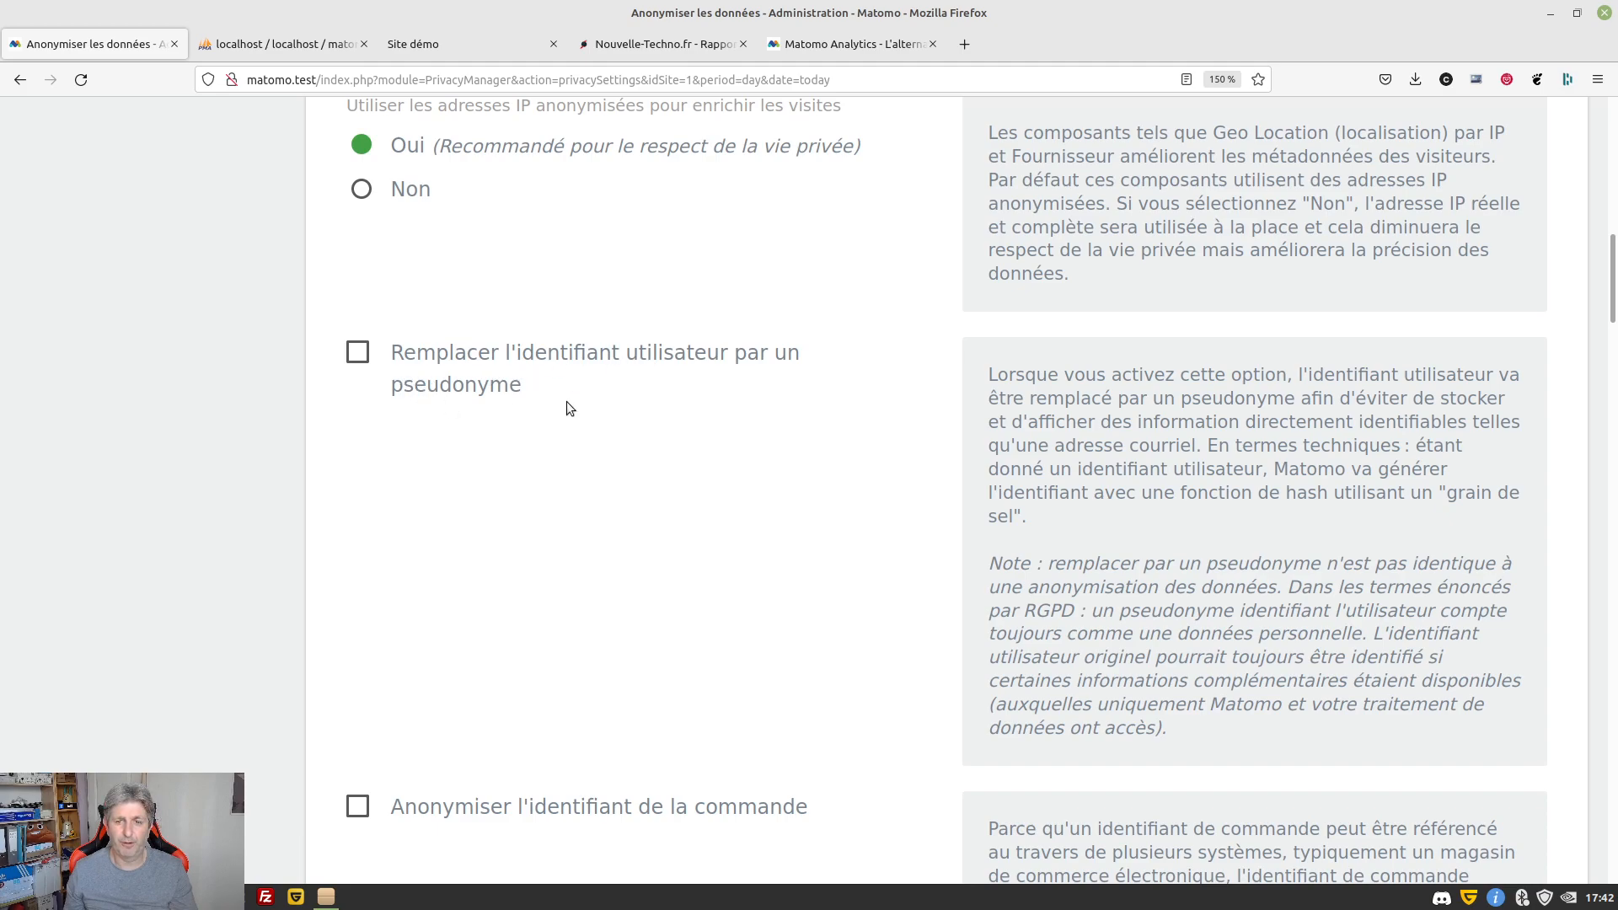
scroll(866, 390, down, 3)
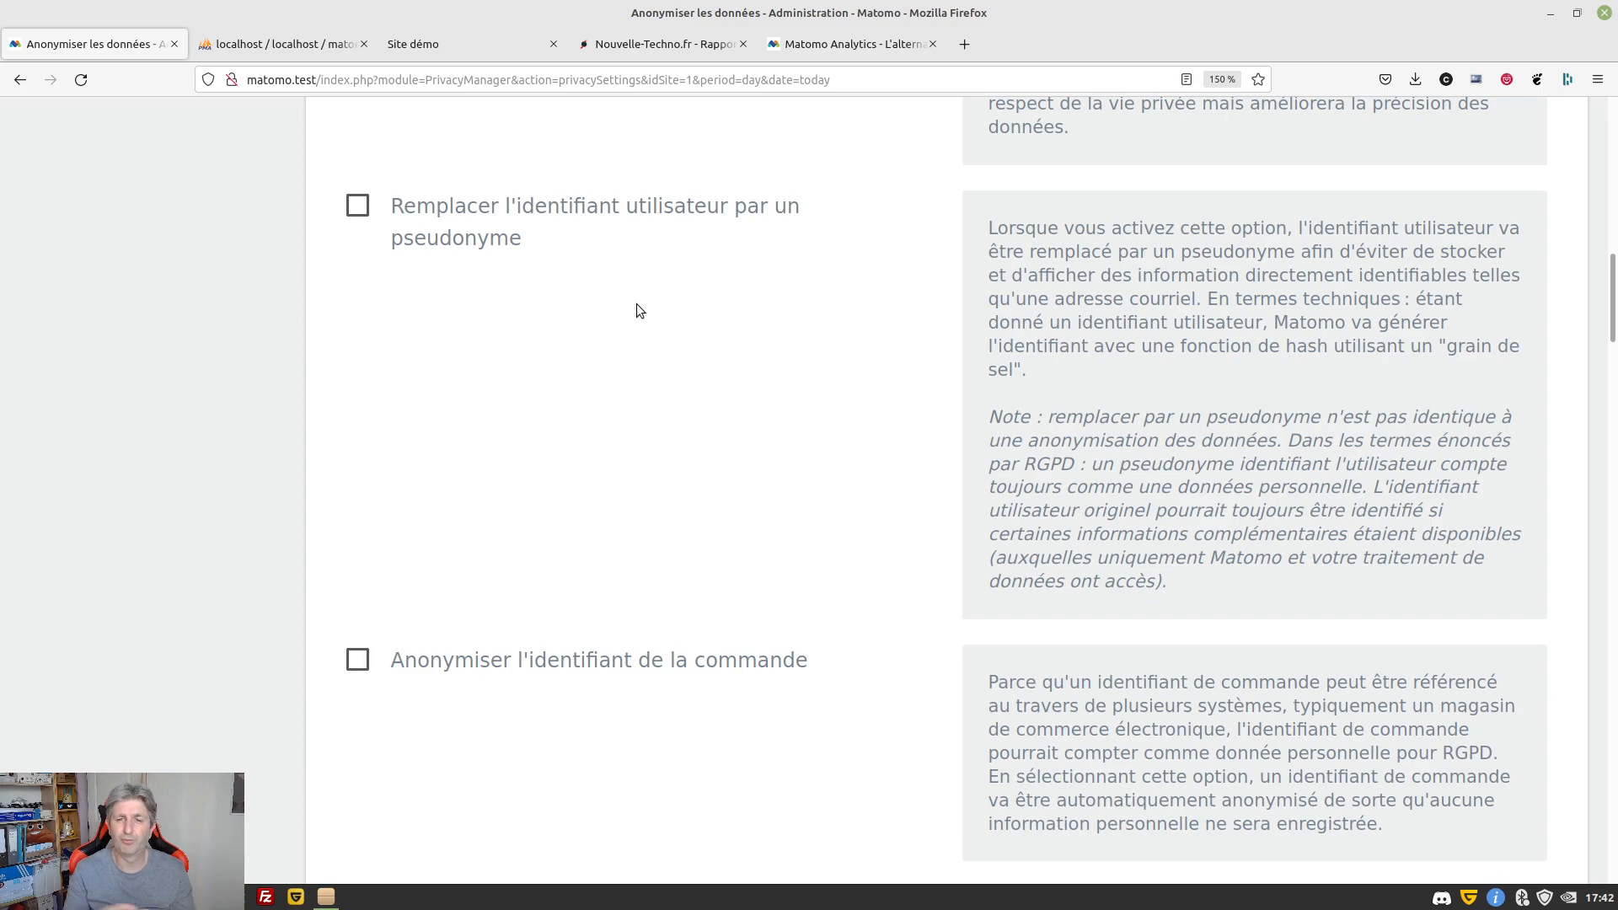
scroll(563, 368, down, 4)
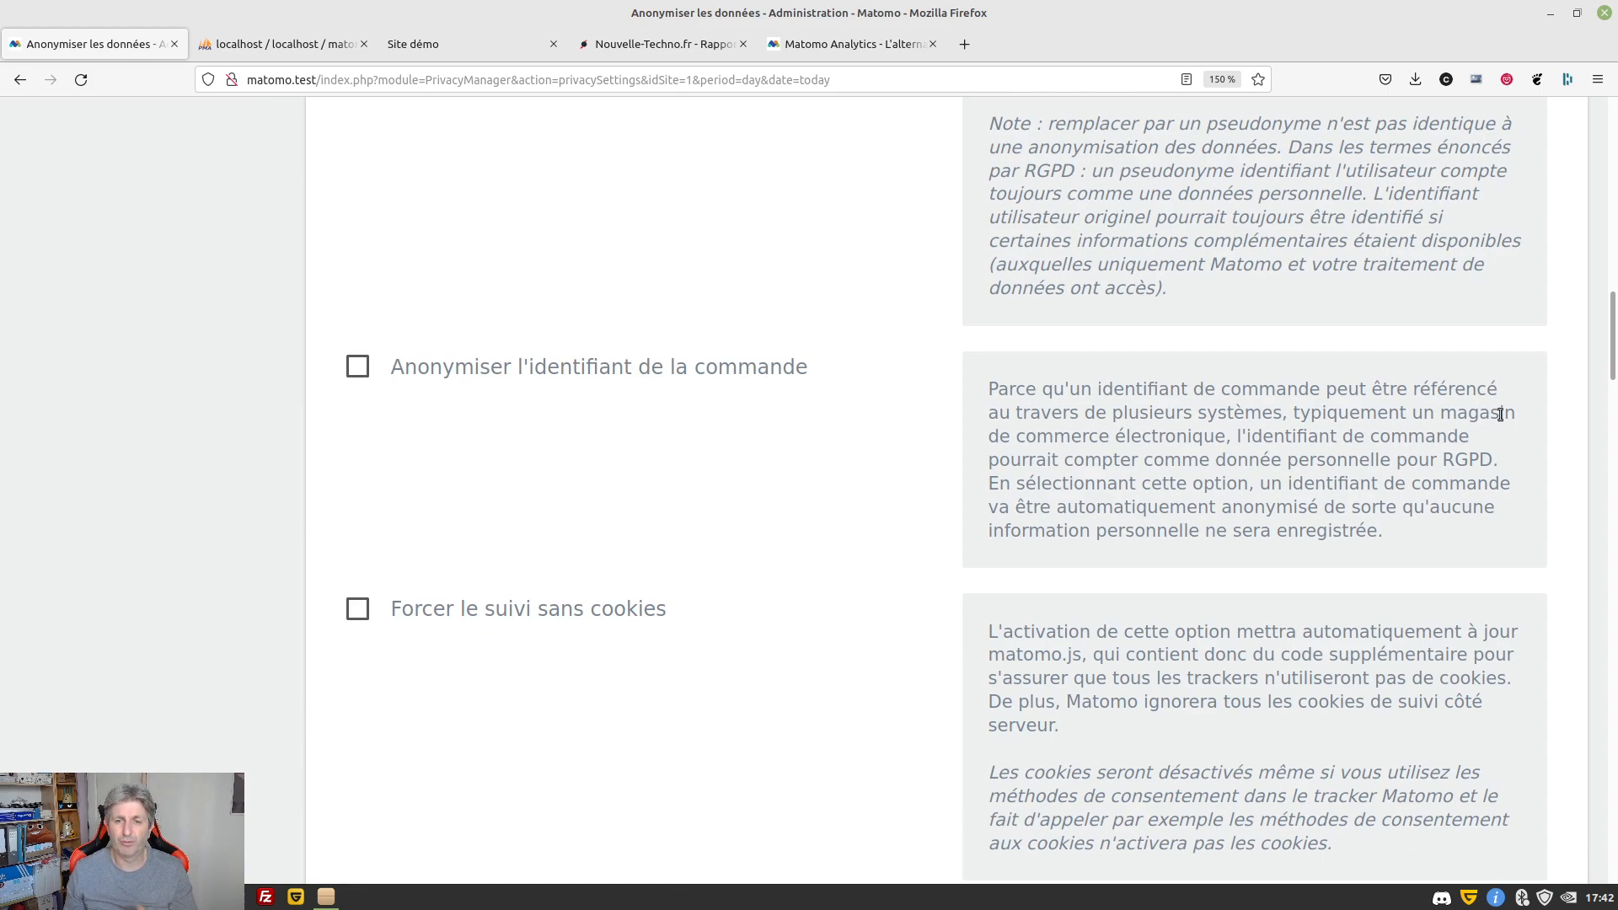
click(703, 372)
click(606, 371)
scroll(944, 437, down, 3)
scroll(943, 435, down, 1)
click(356, 315)
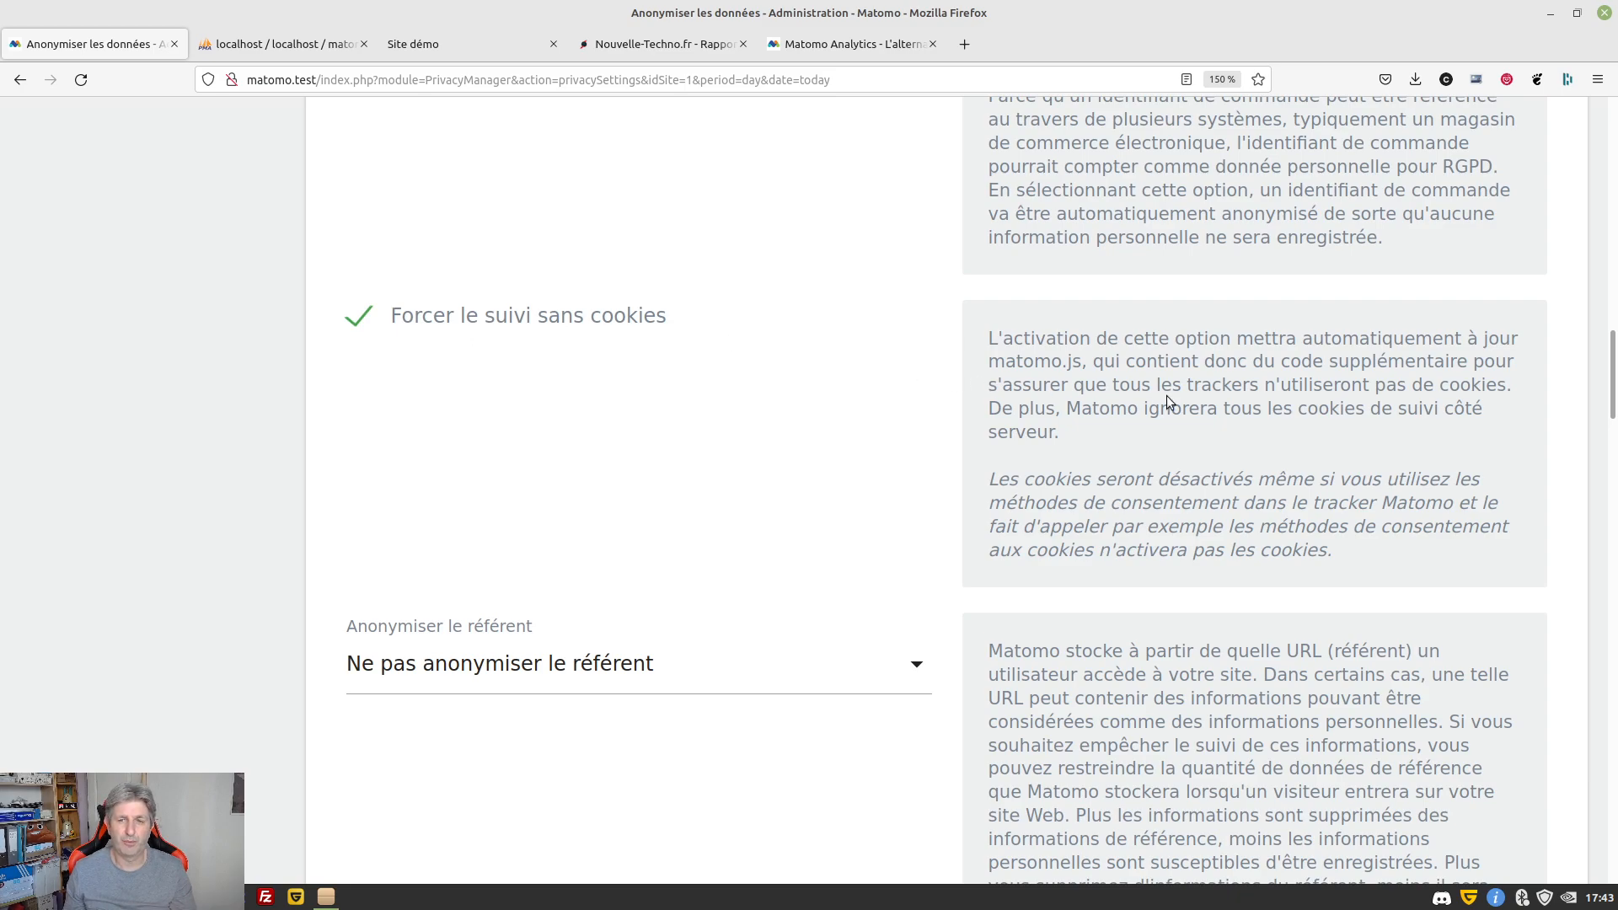
Keep the referrer setting on Ne pas anonymiser le référent
scroll(1201, 386, down, 2)
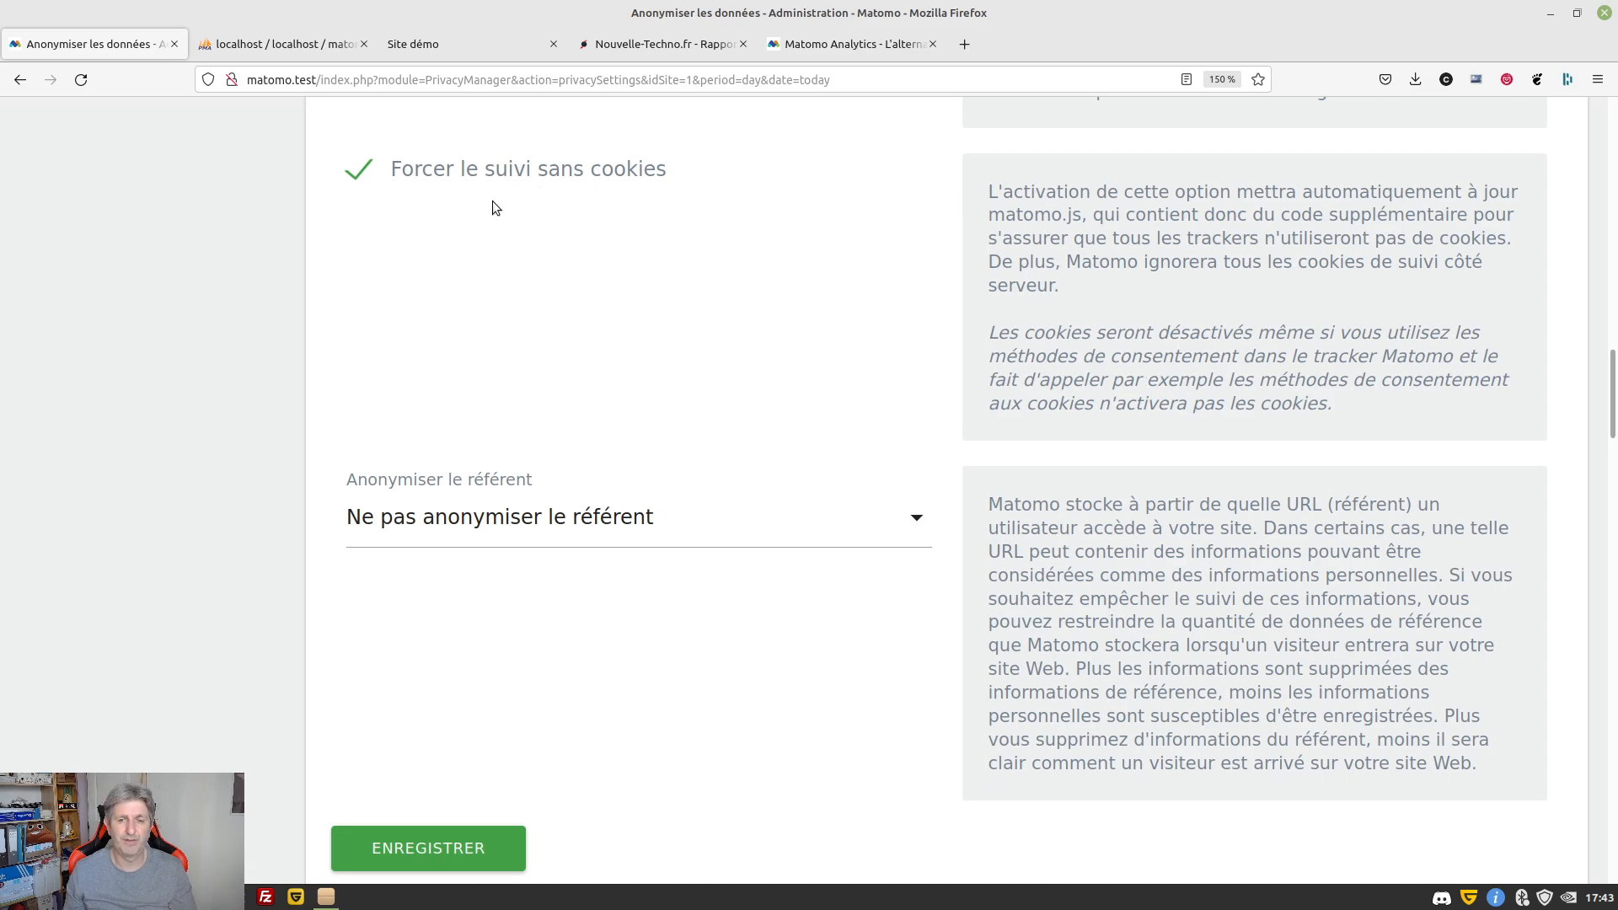
scroll(1186, 397, down, 2)
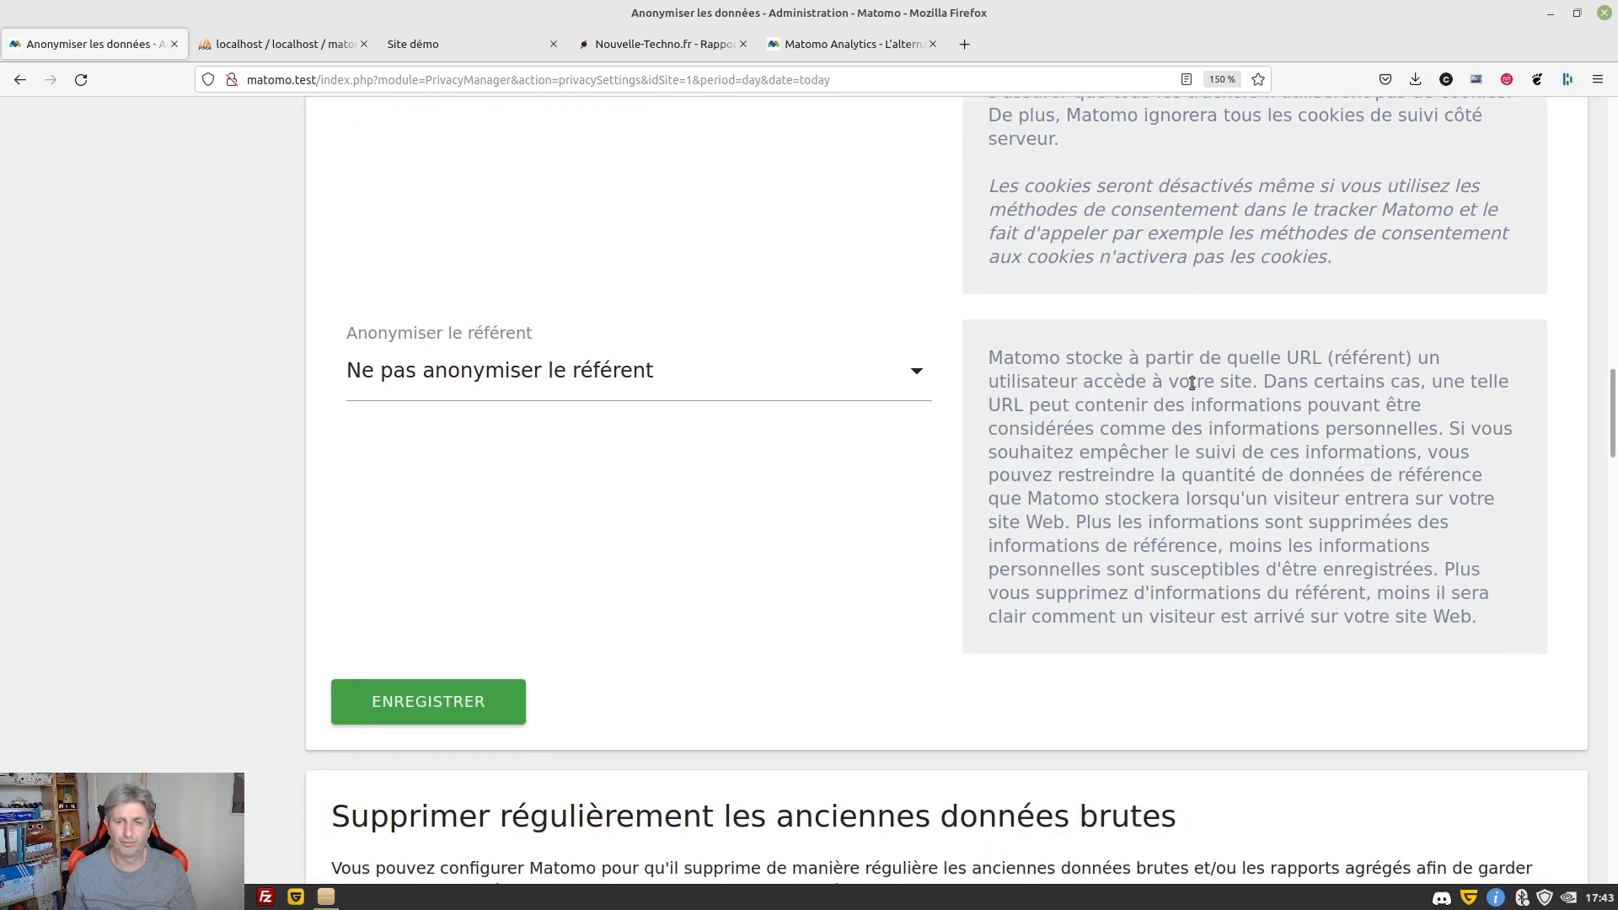
click(436, 380)
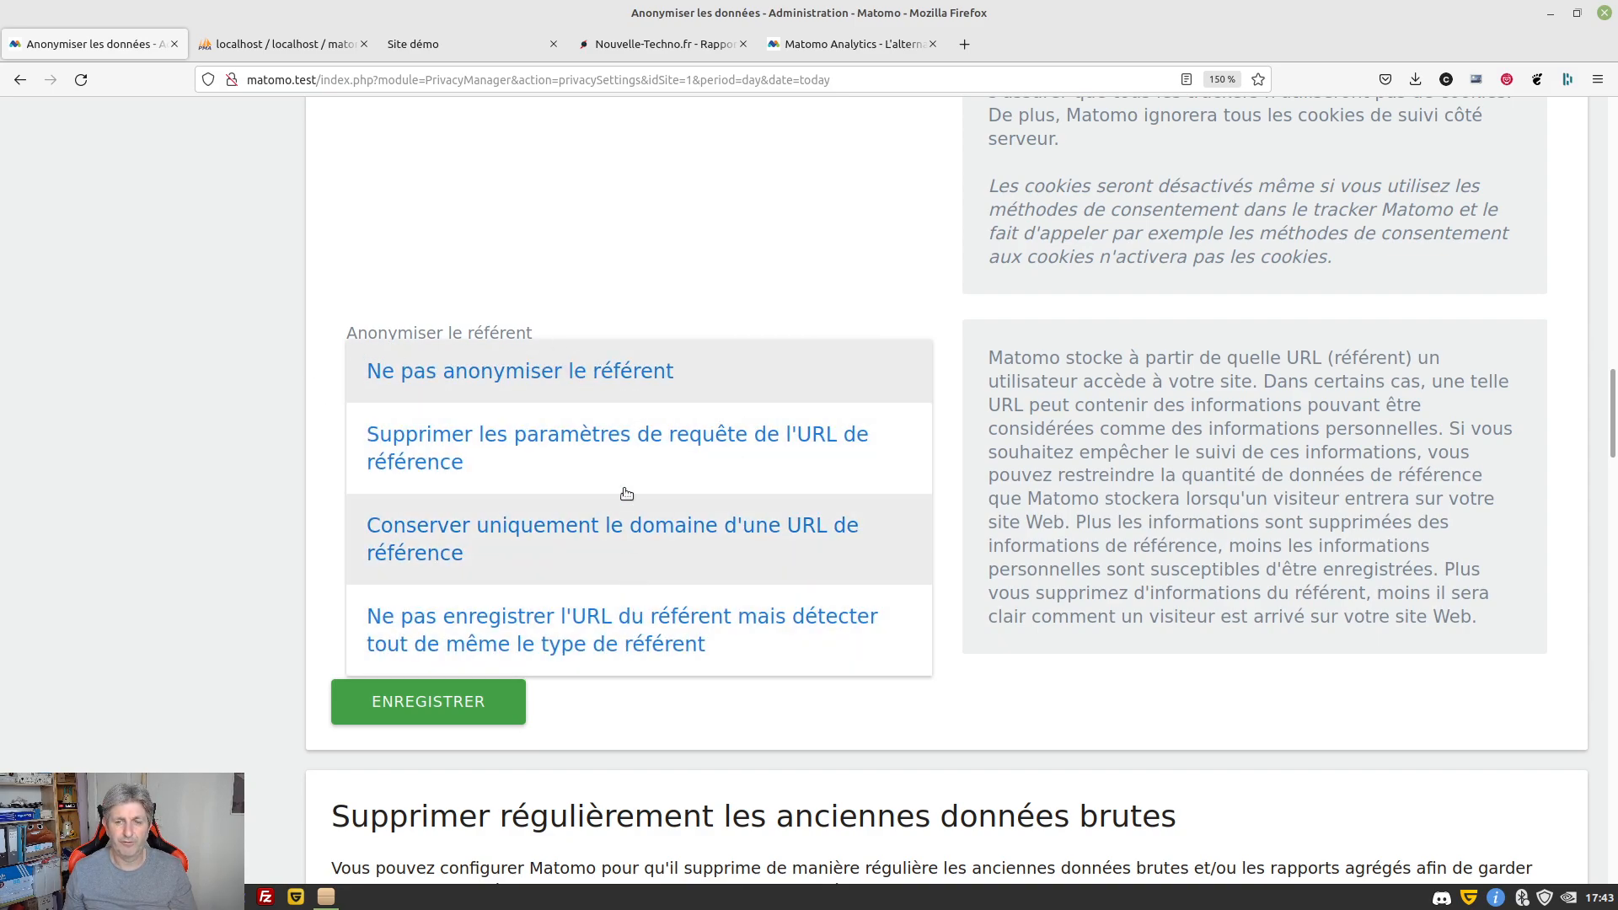
click(534, 378)
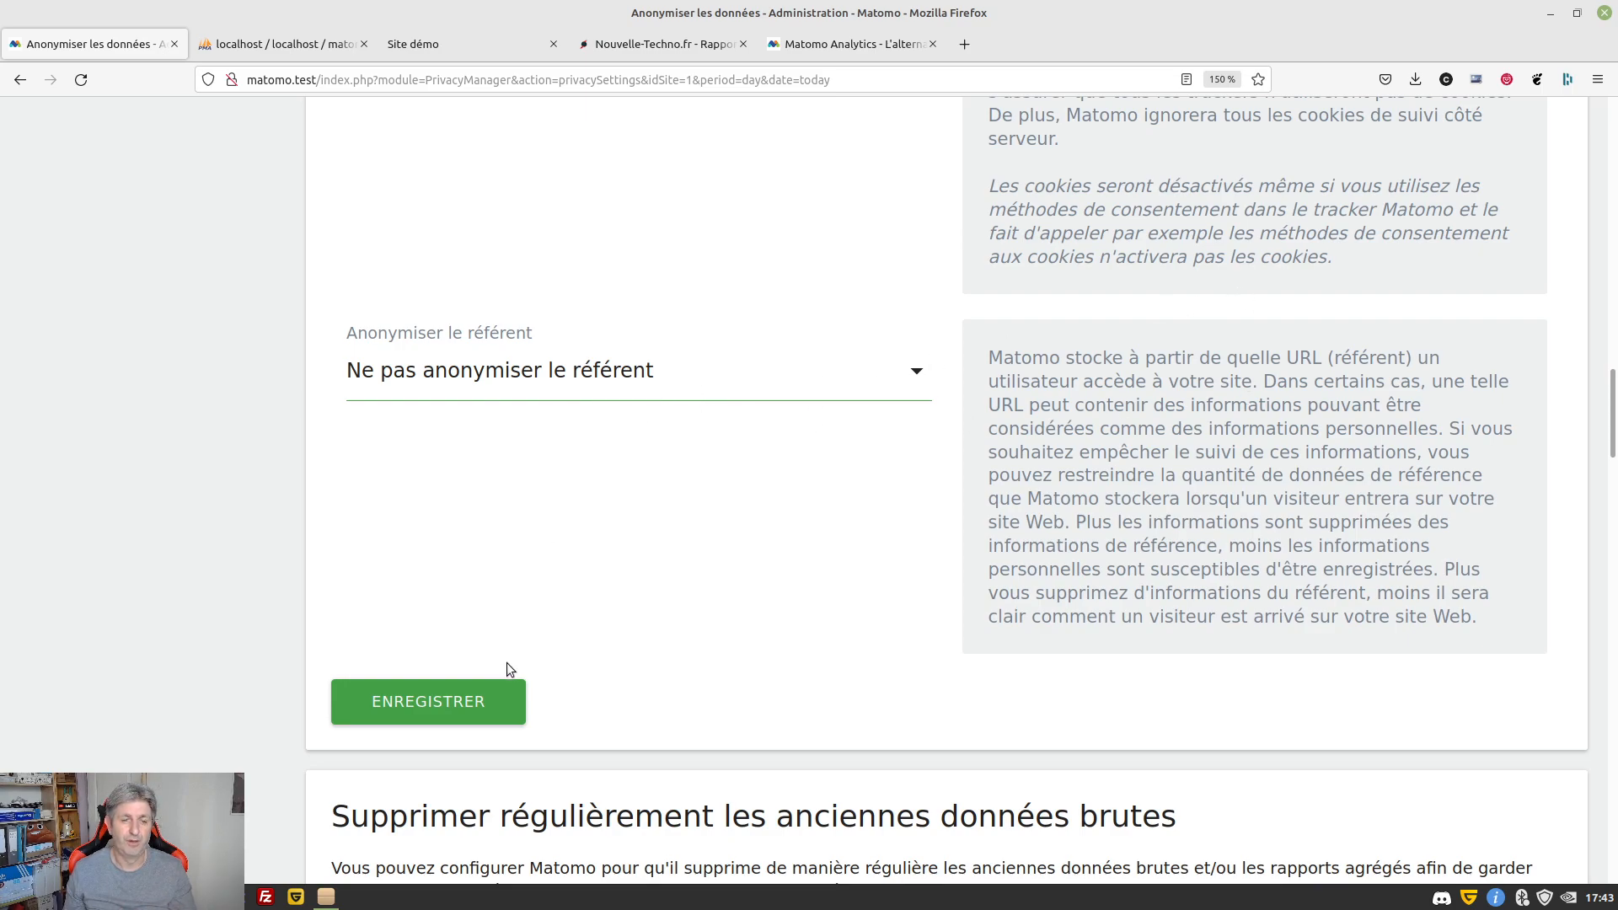
Save the anonymization settings, including cookieless tracking, and confirm 'Paramètres mis à jour' appears
click(489, 690)
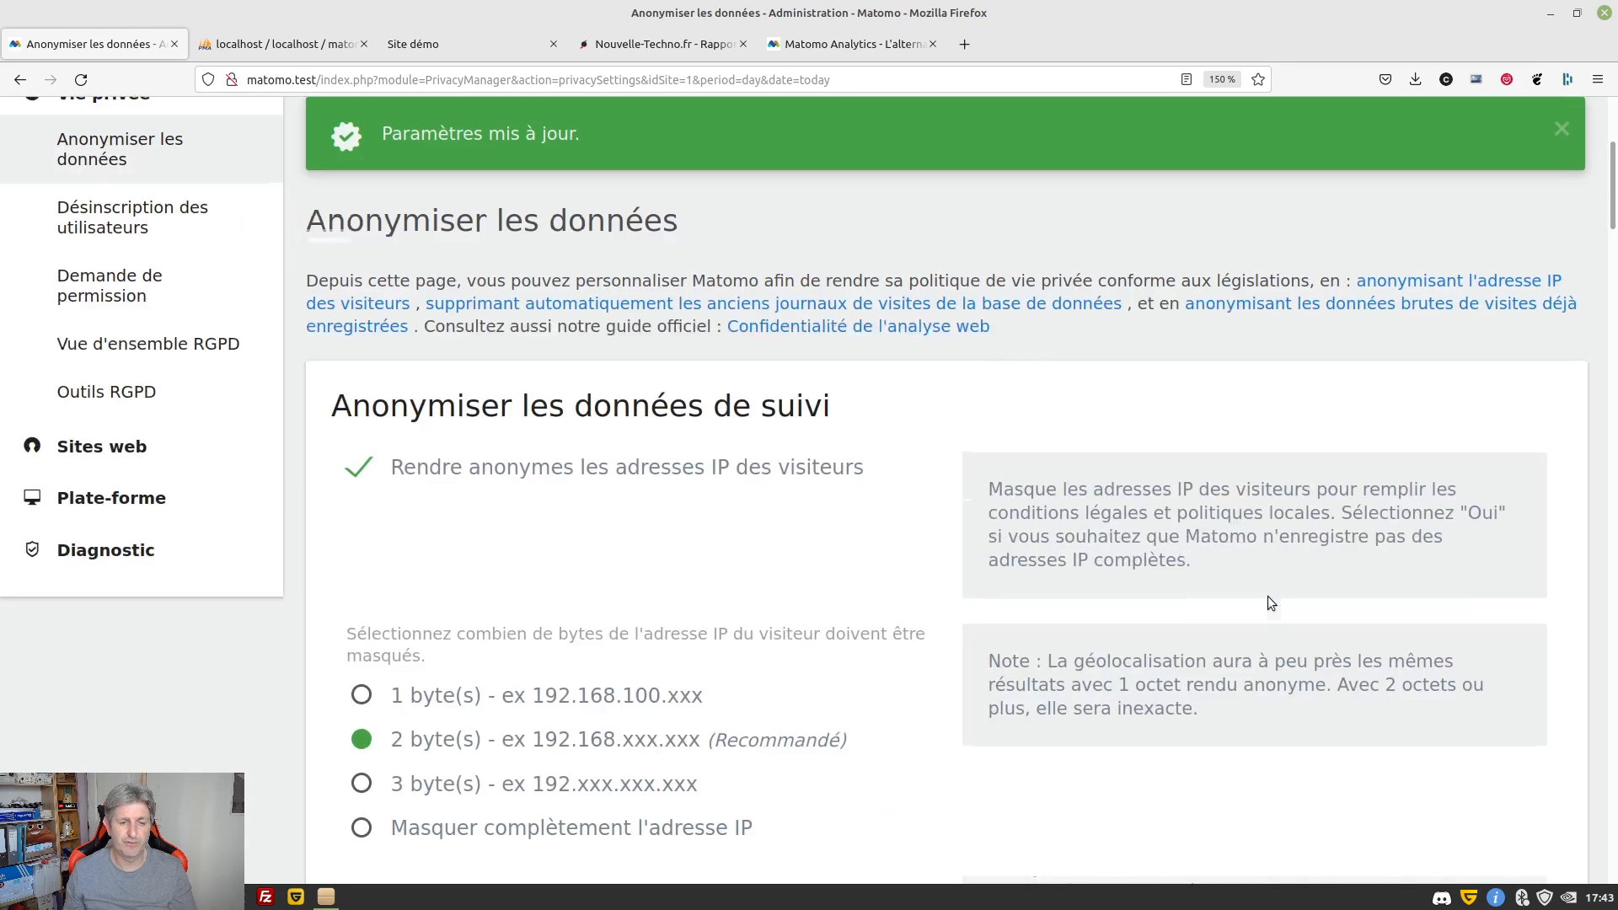
scroll(944, 444, down, 15)
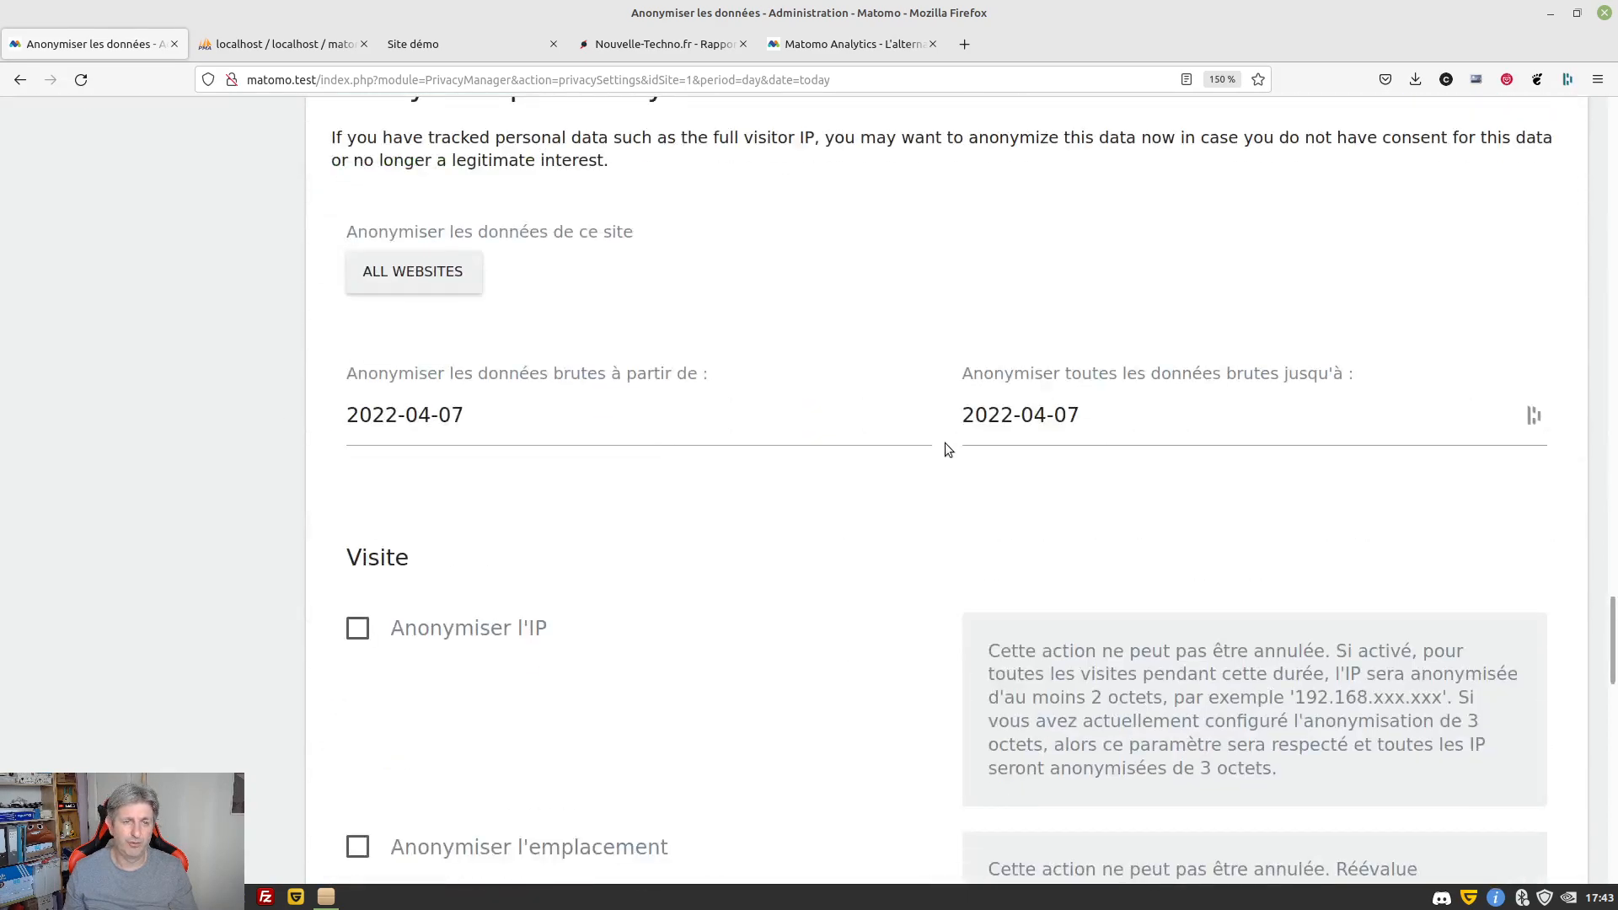
scroll(945, 444, up, 3)
scroll(944, 445, down, 1)
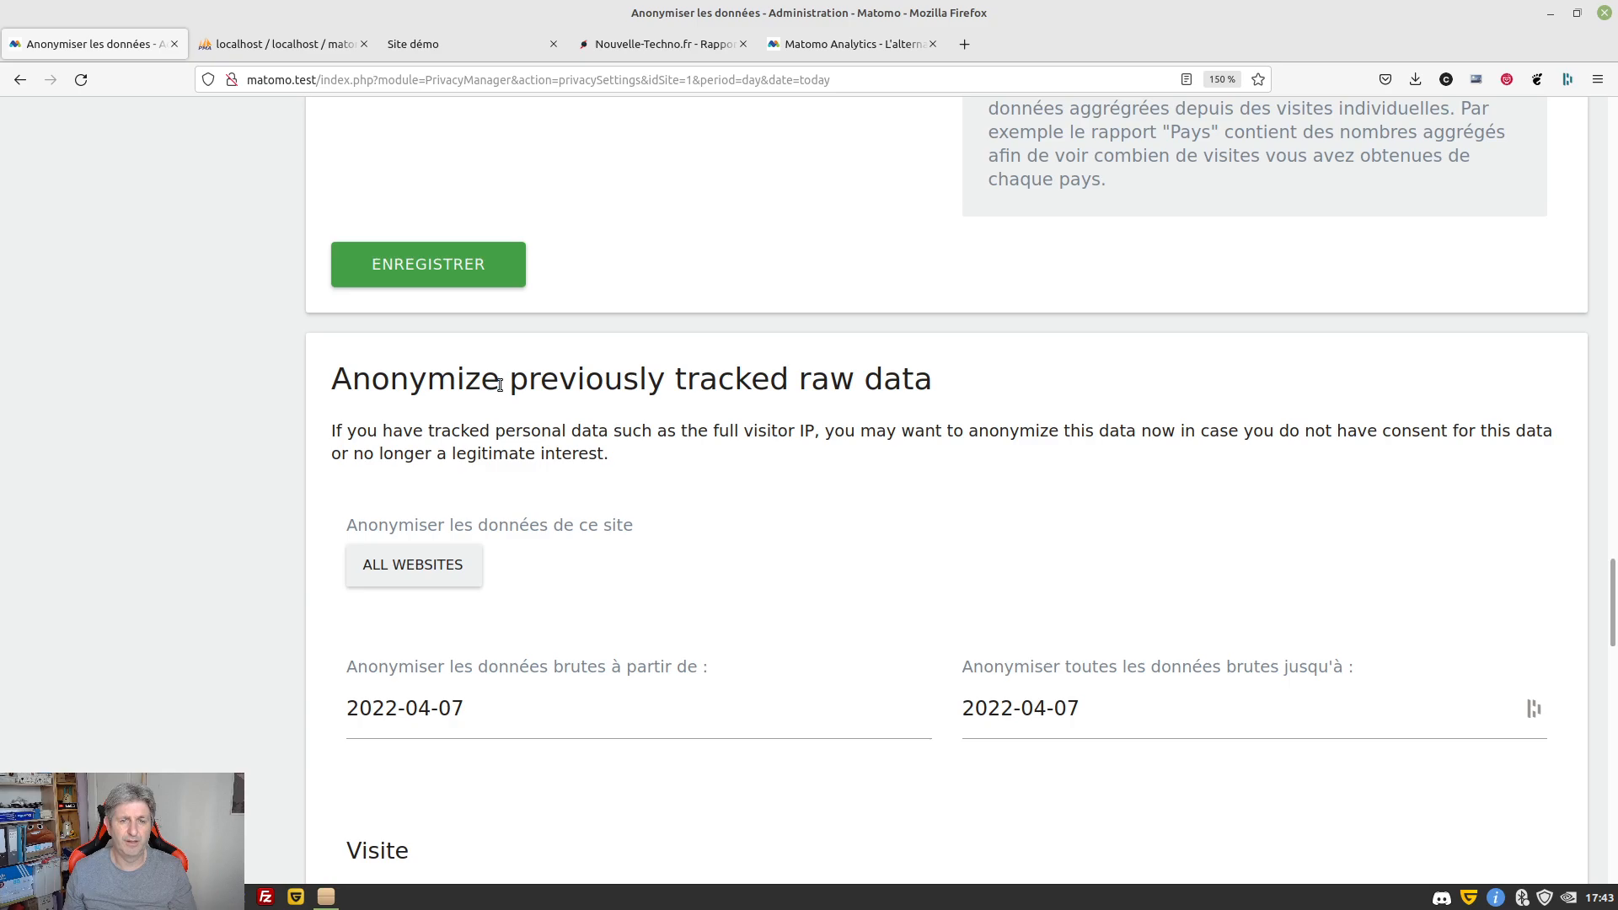
scroll(498, 384, up, 5)
scroll(498, 384, up, 5)
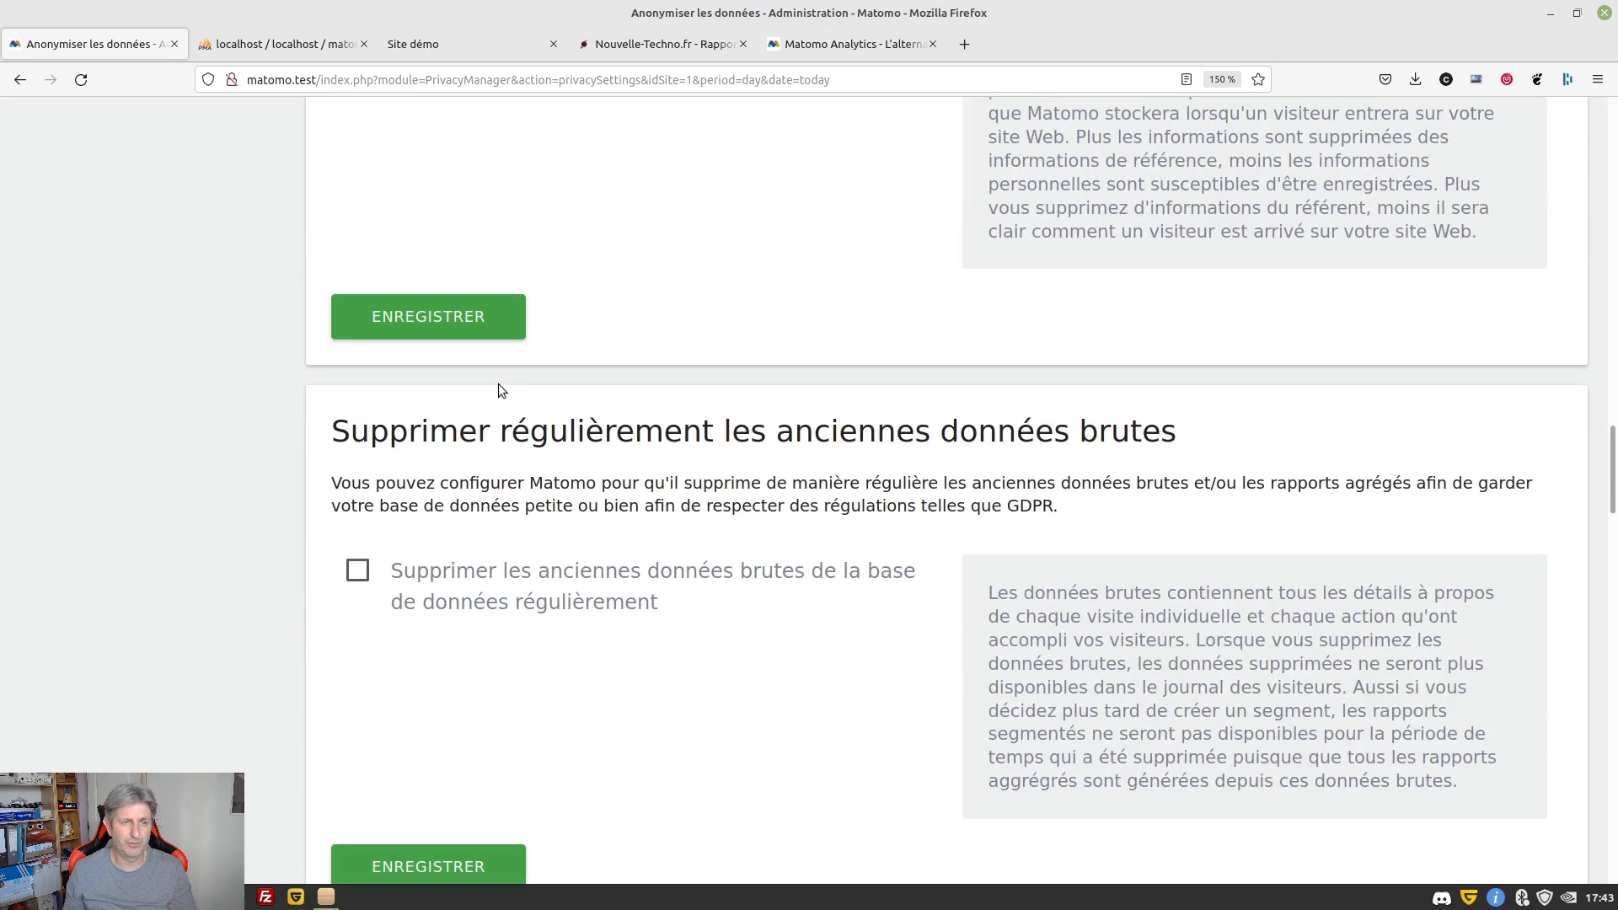
scroll(498, 389, up, 6)
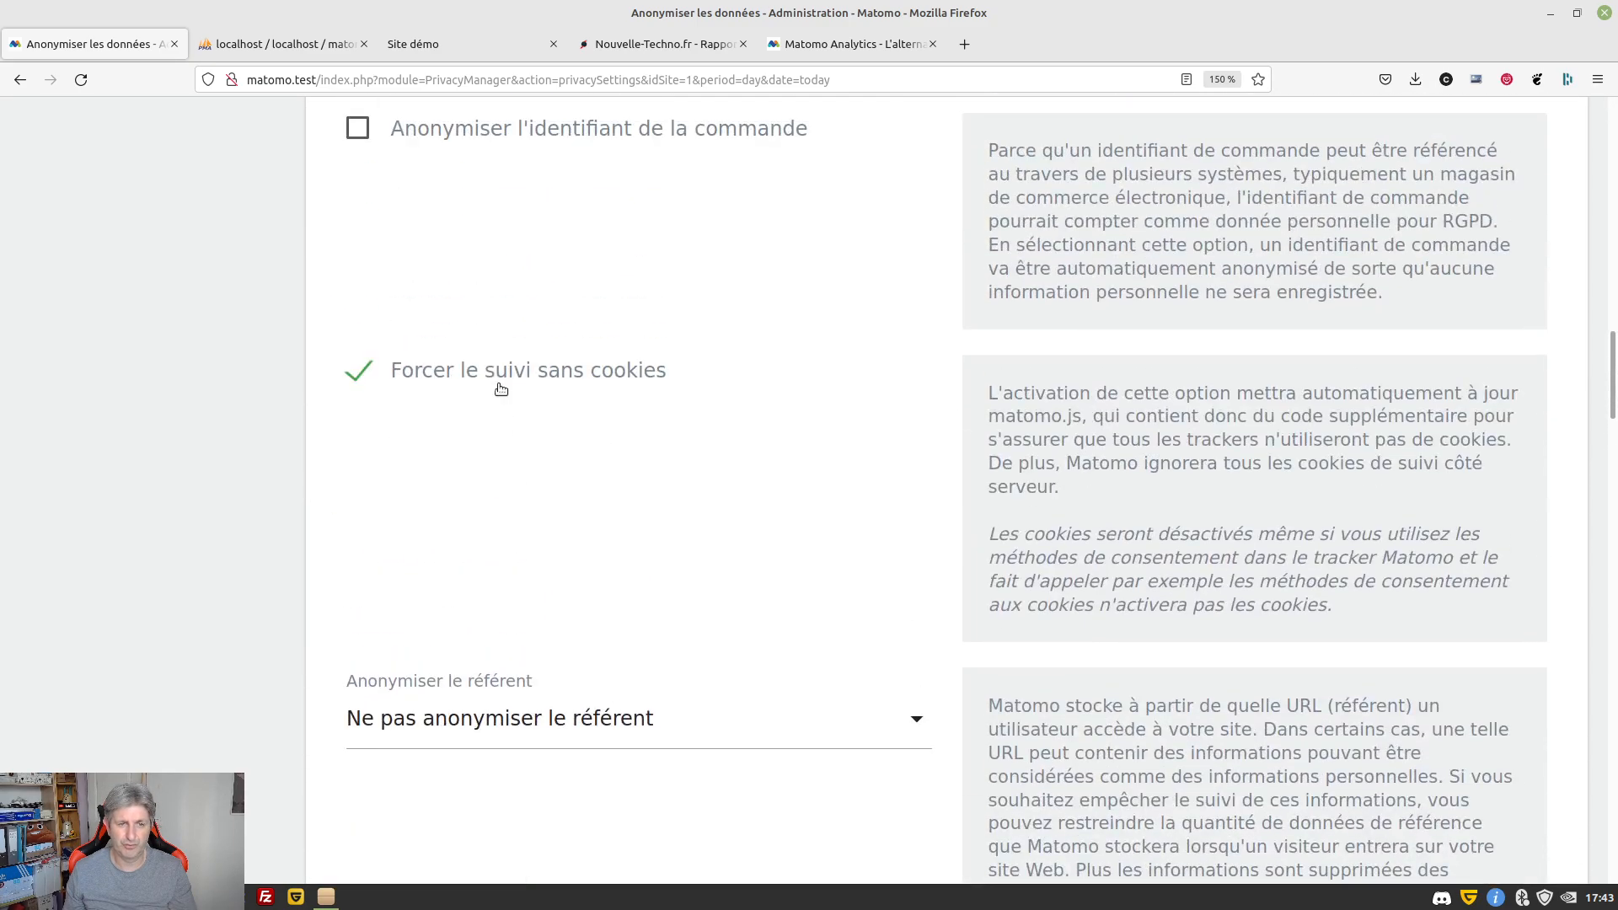
scroll(499, 388, down, 10)
scroll(500, 388, up, 2)
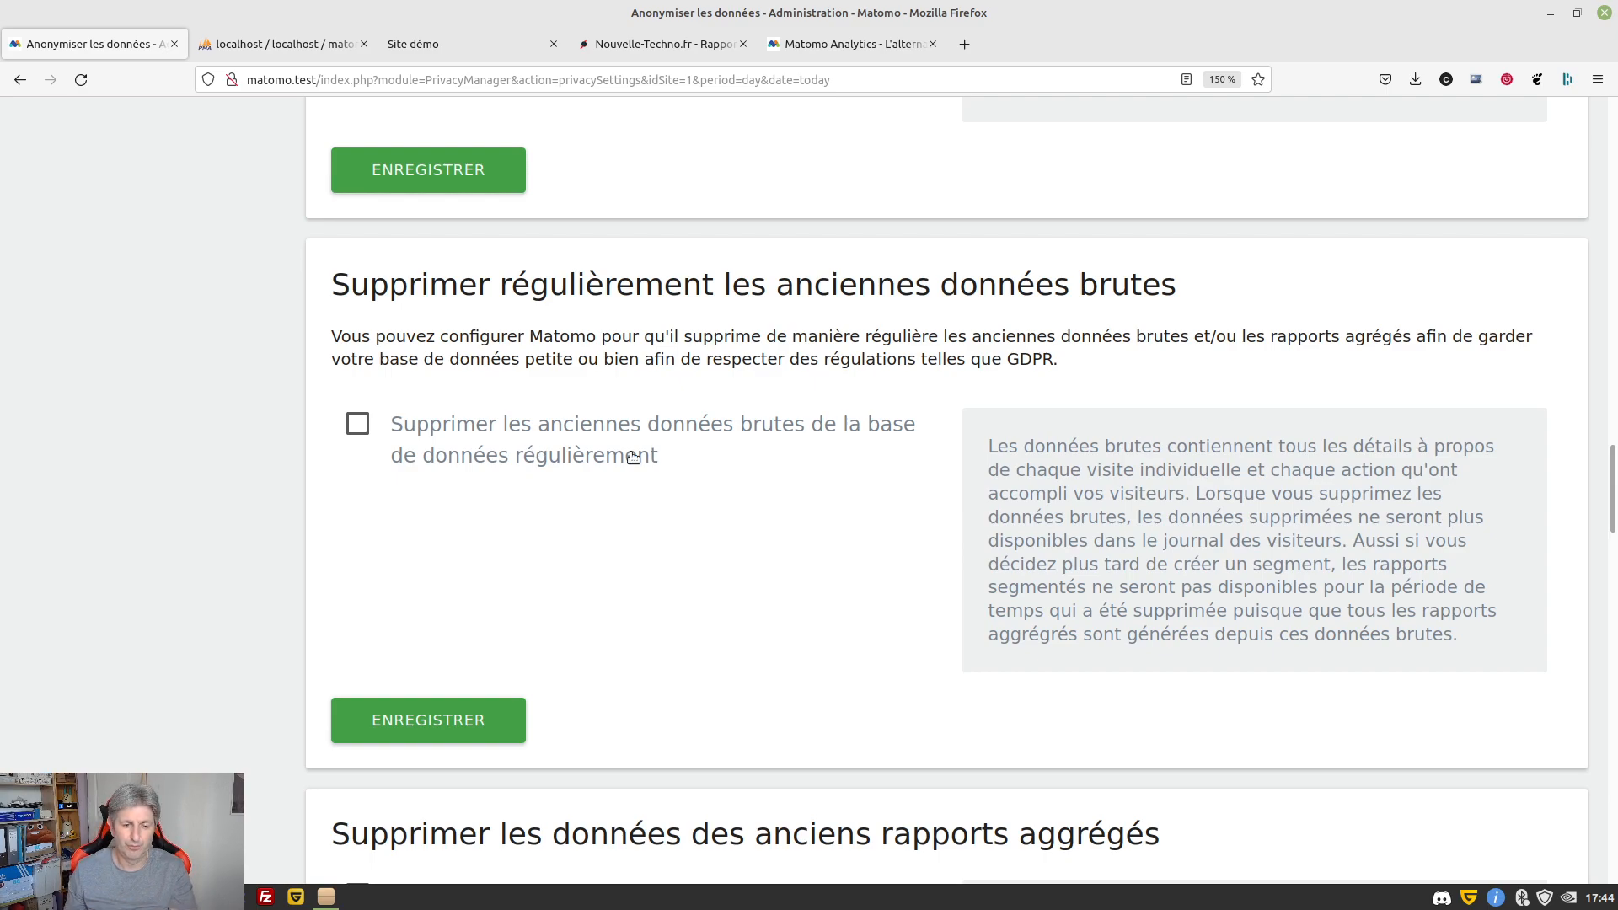
Review the old-data deletion and raw-data anonymization sections, highlighting the aggregated-reports explanation
scroll(649, 510, down, 5)
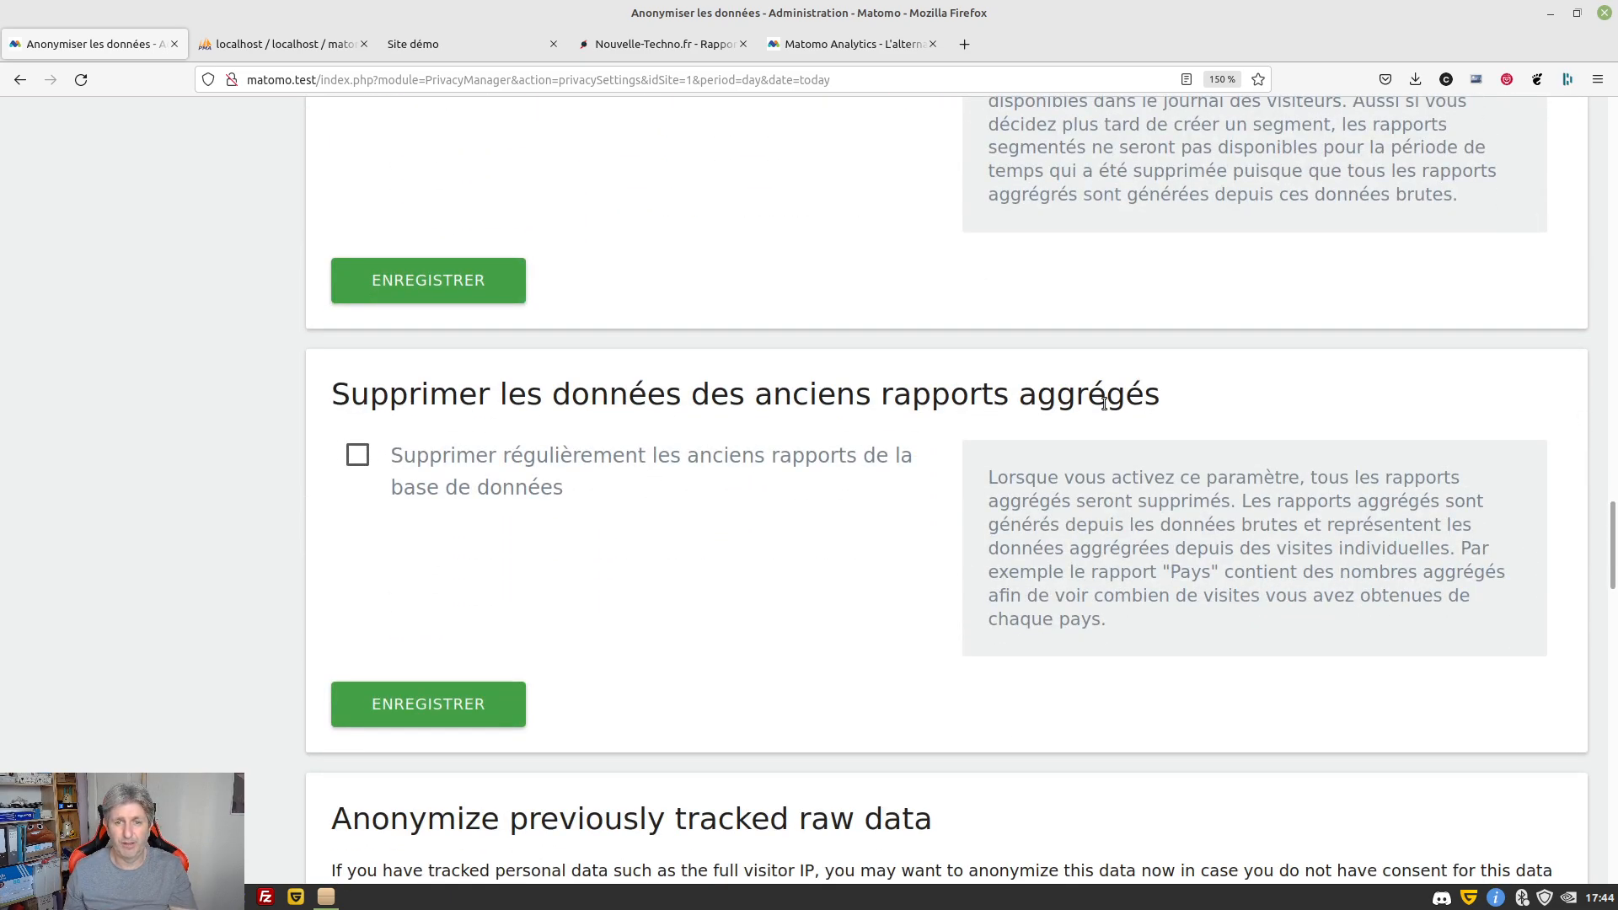
scroll(1116, 408, down, 2)
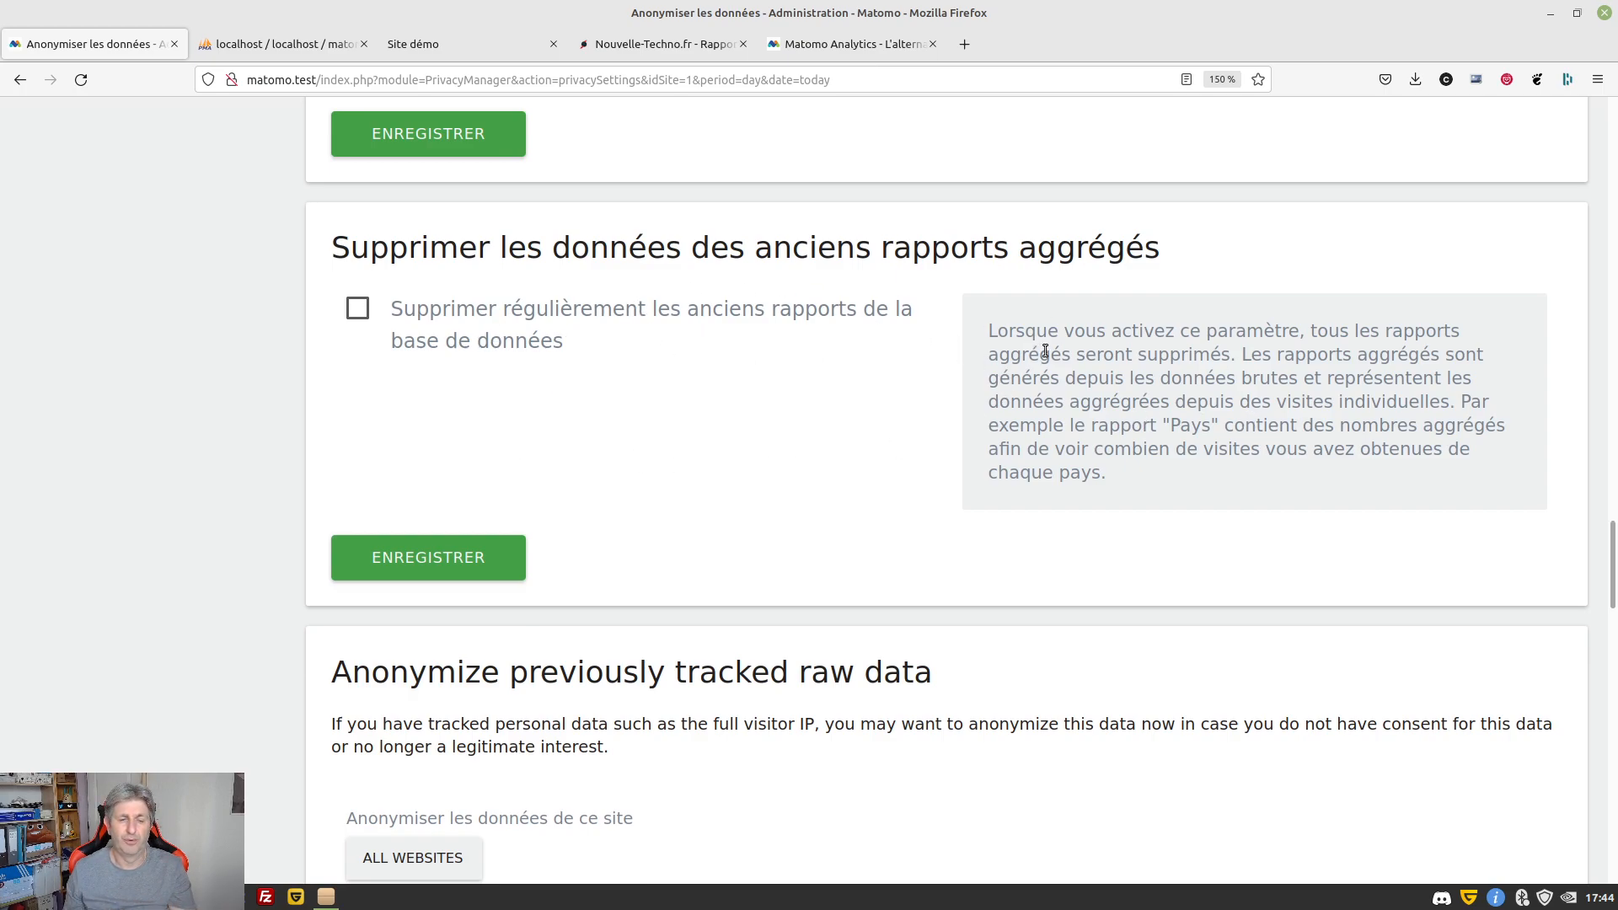
scroll(1044, 349, down, 2)
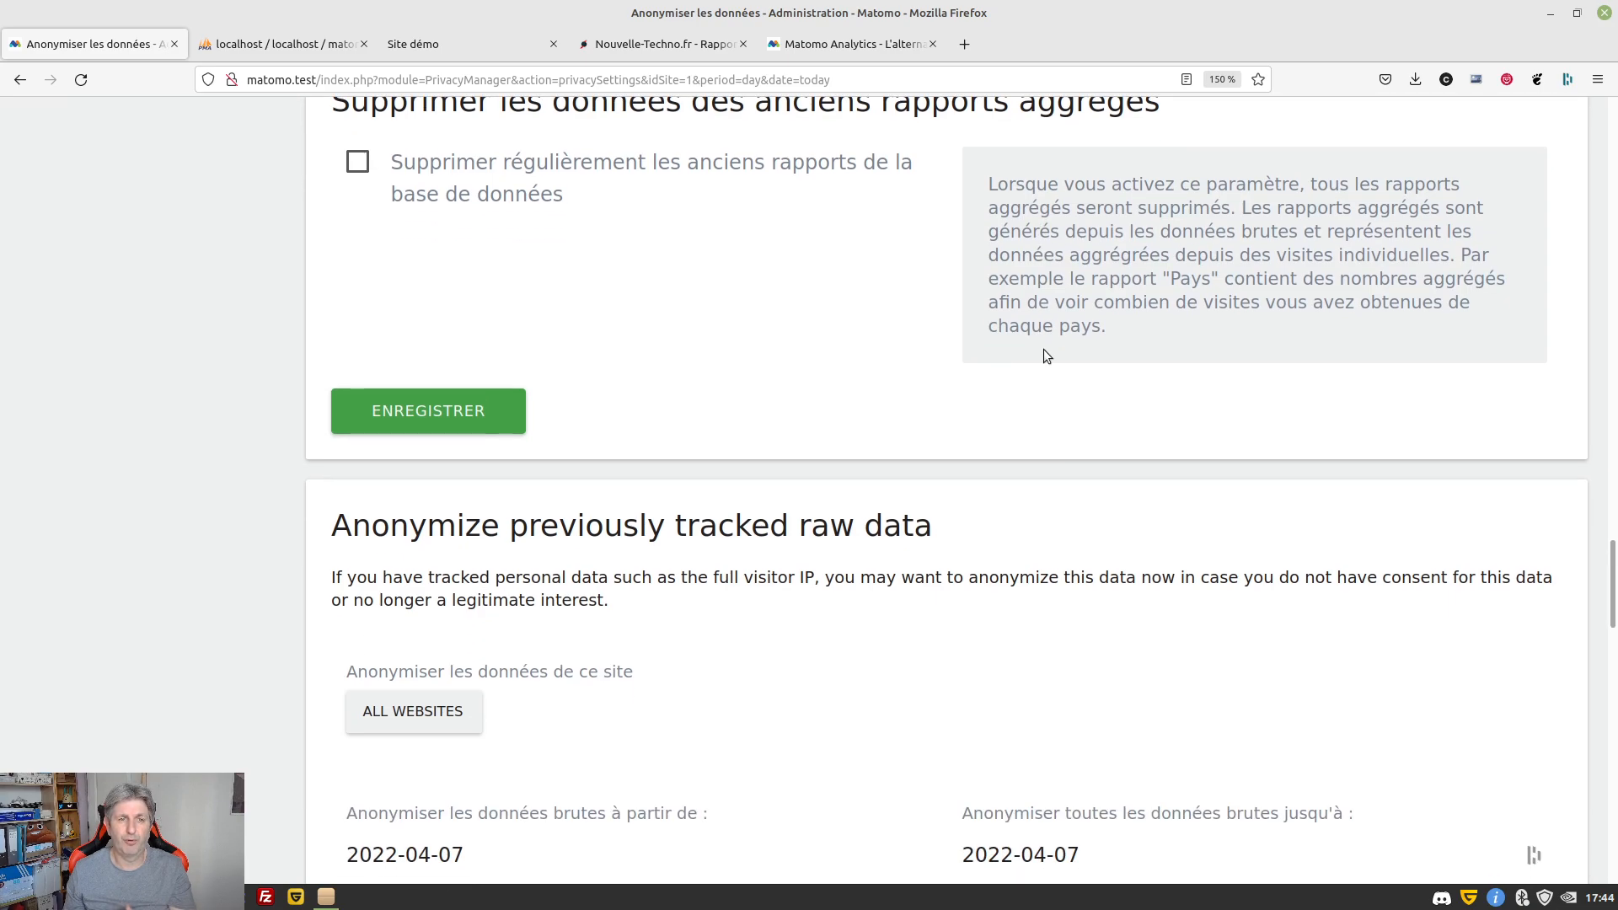
drag(1008, 280, 1316, 282)
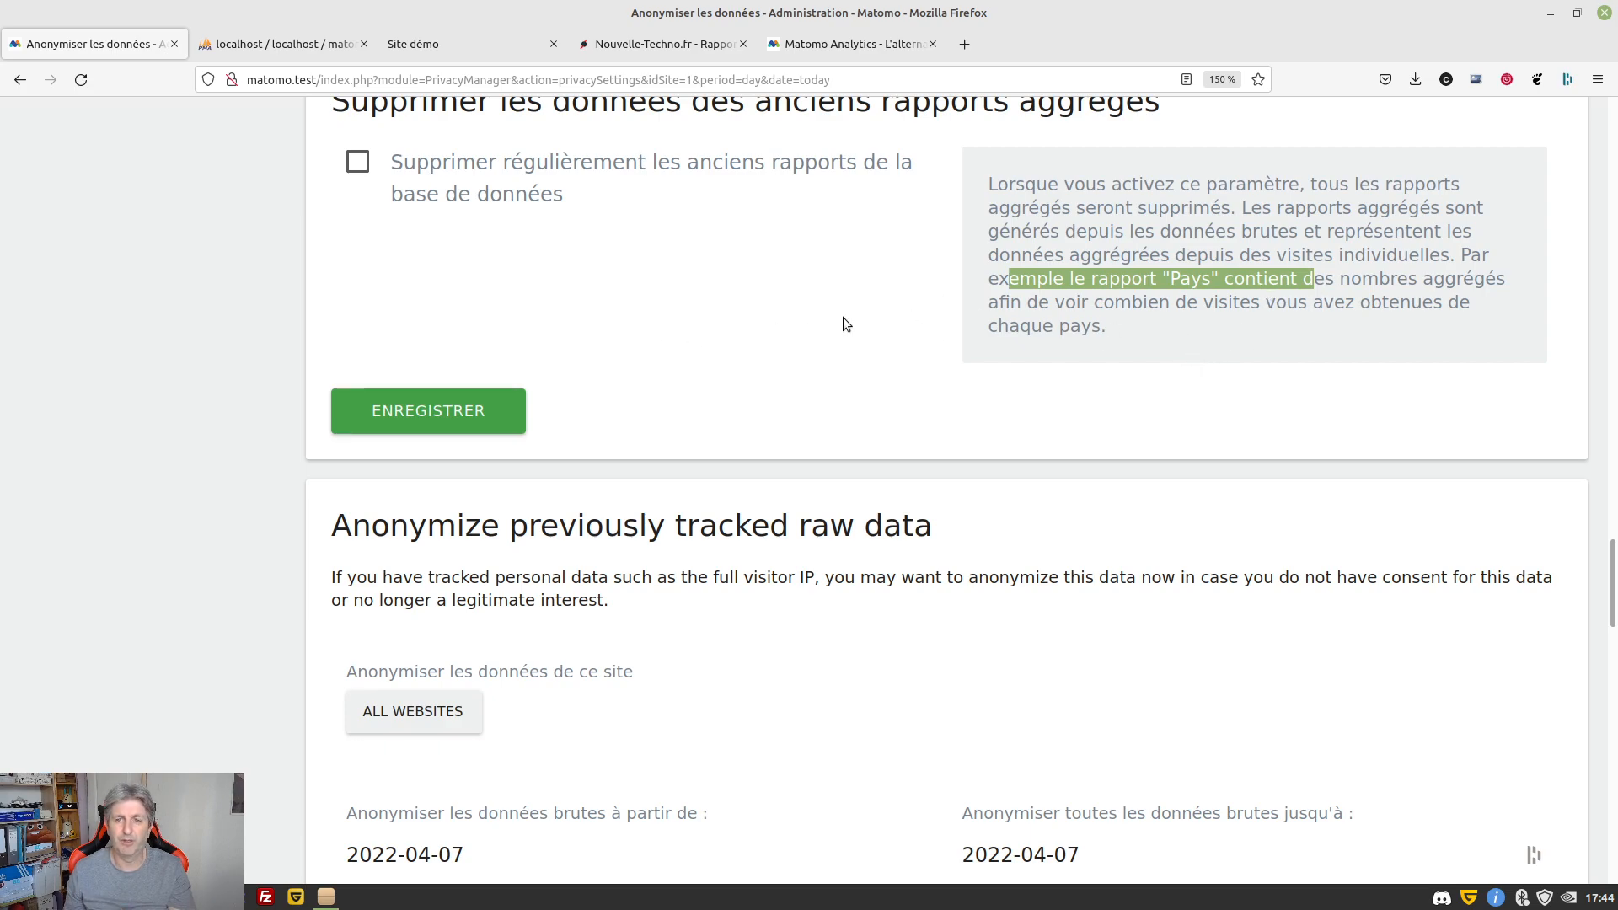
scroll(823, 328, down, 5)
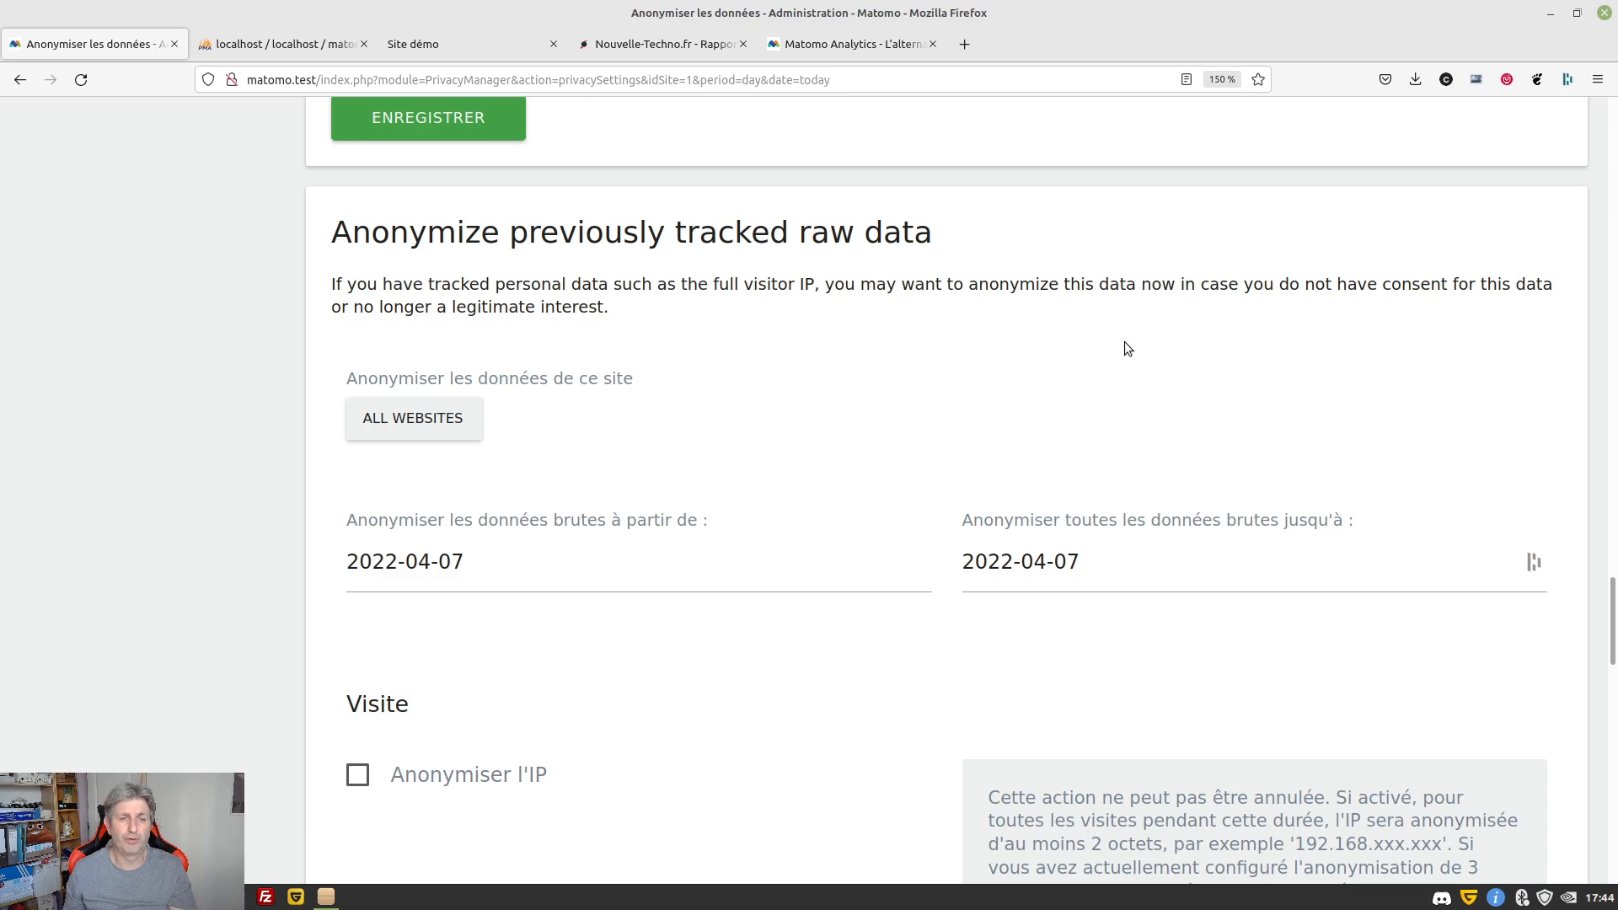
scroll(1125, 341, down, 3)
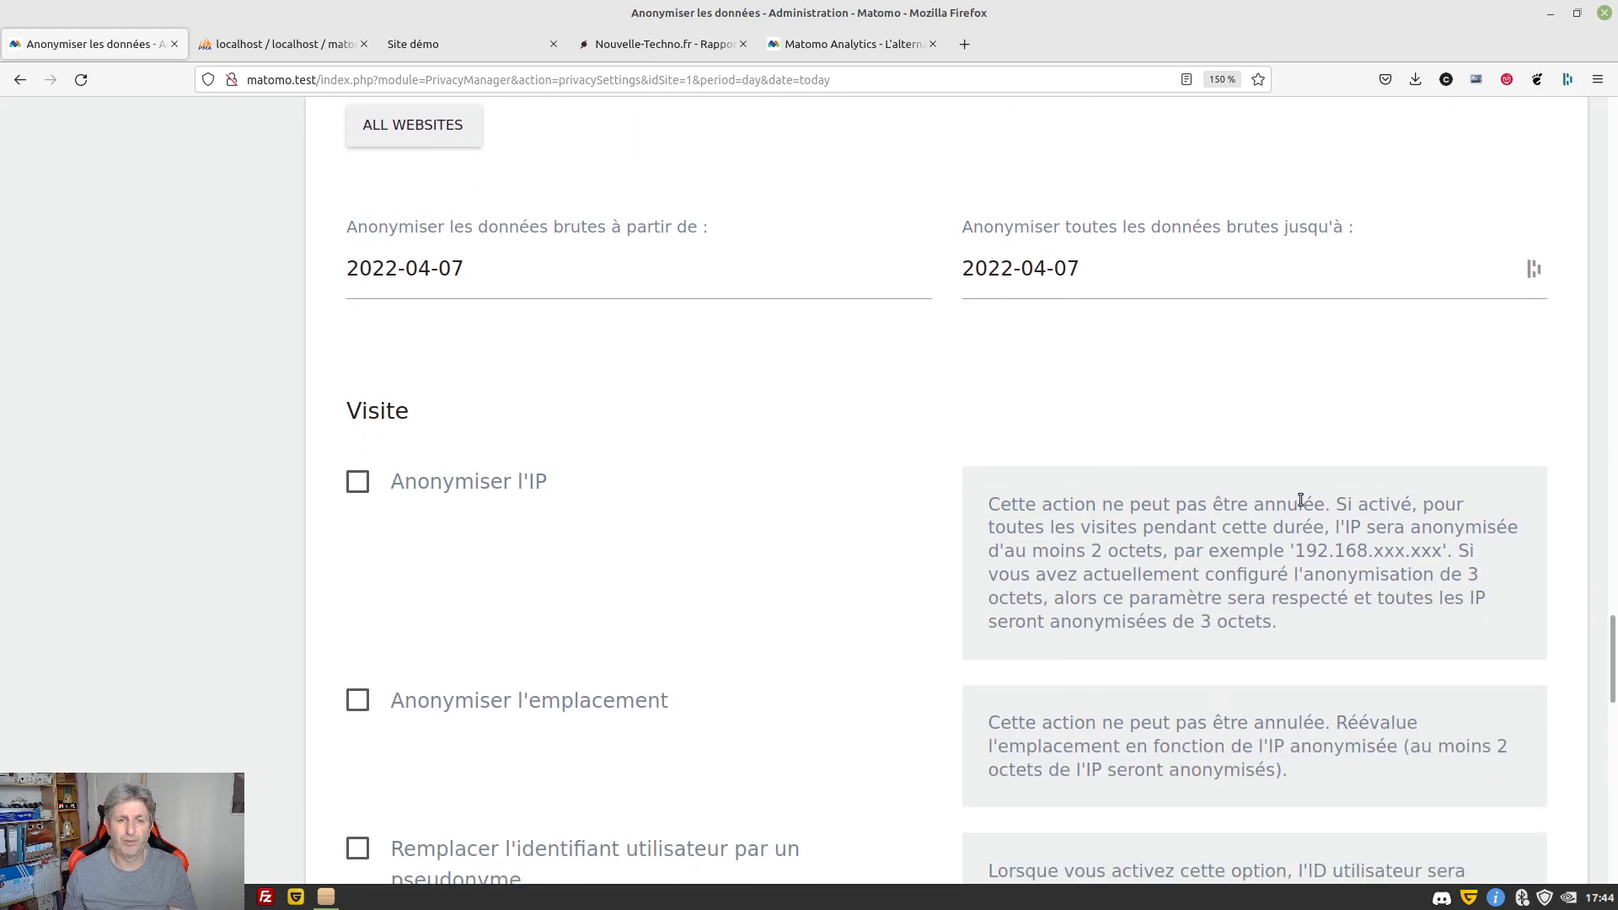
scroll(1302, 499, down, 12)
scroll(1297, 497, down, 2)
scroll(1297, 497, up, 2)
scroll(1298, 498, down, 10)
scroll(1296, 494, up, 20)
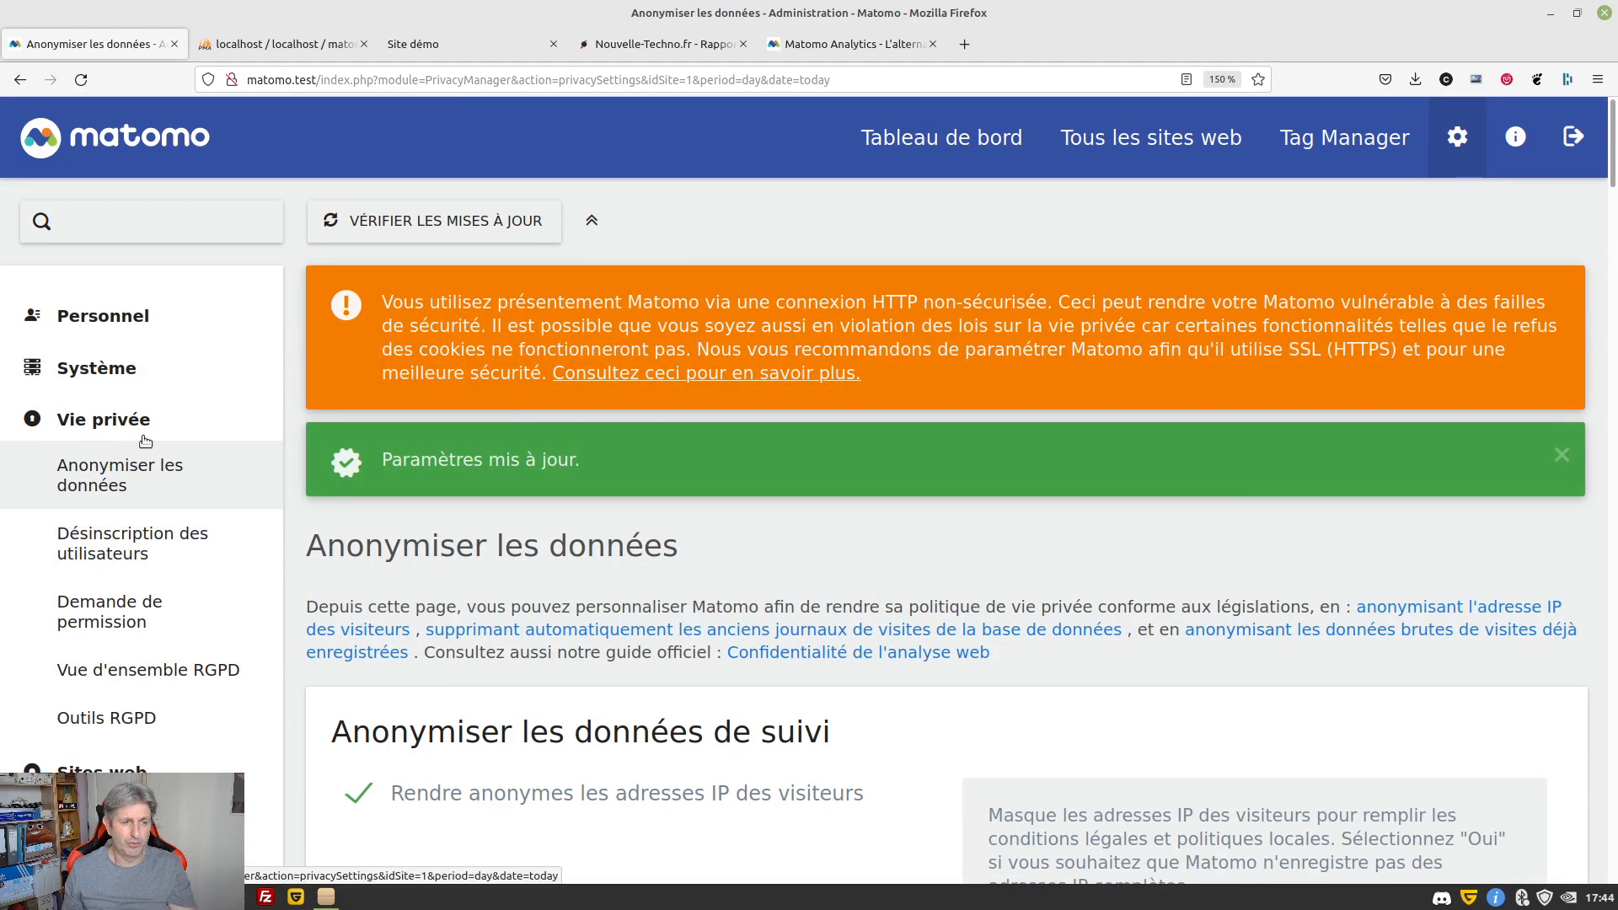
scroll(135, 439, down, 3)
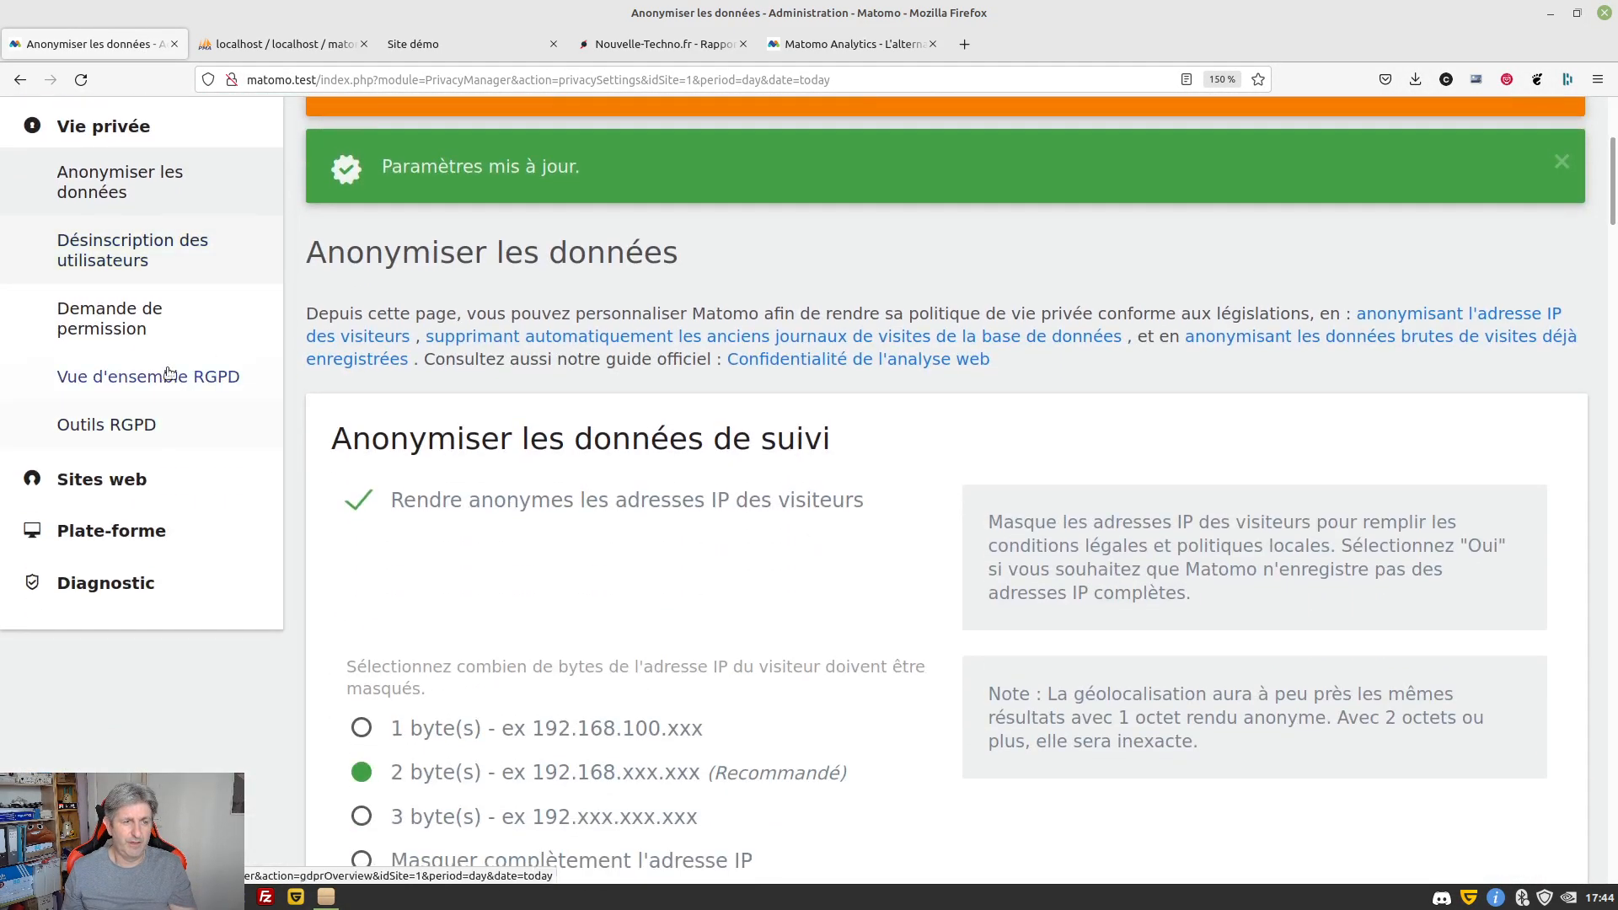
Open the Désinscription des utilisateurs settings, then check the Site démo contact page
right_click(84, 250)
click(74, 244)
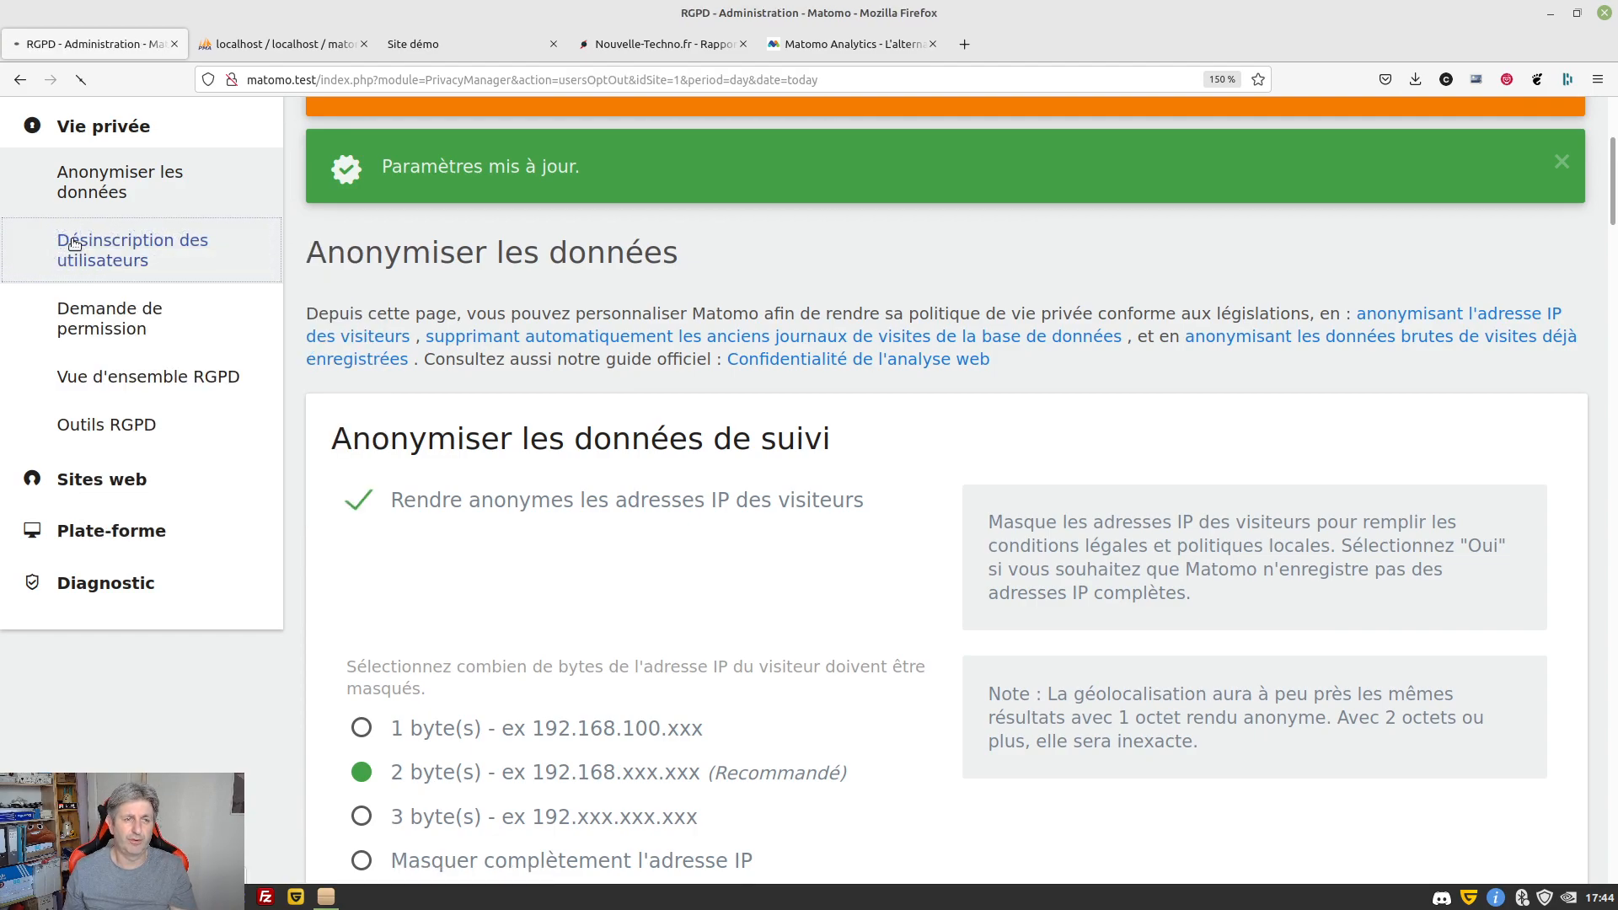
click(459, 52)
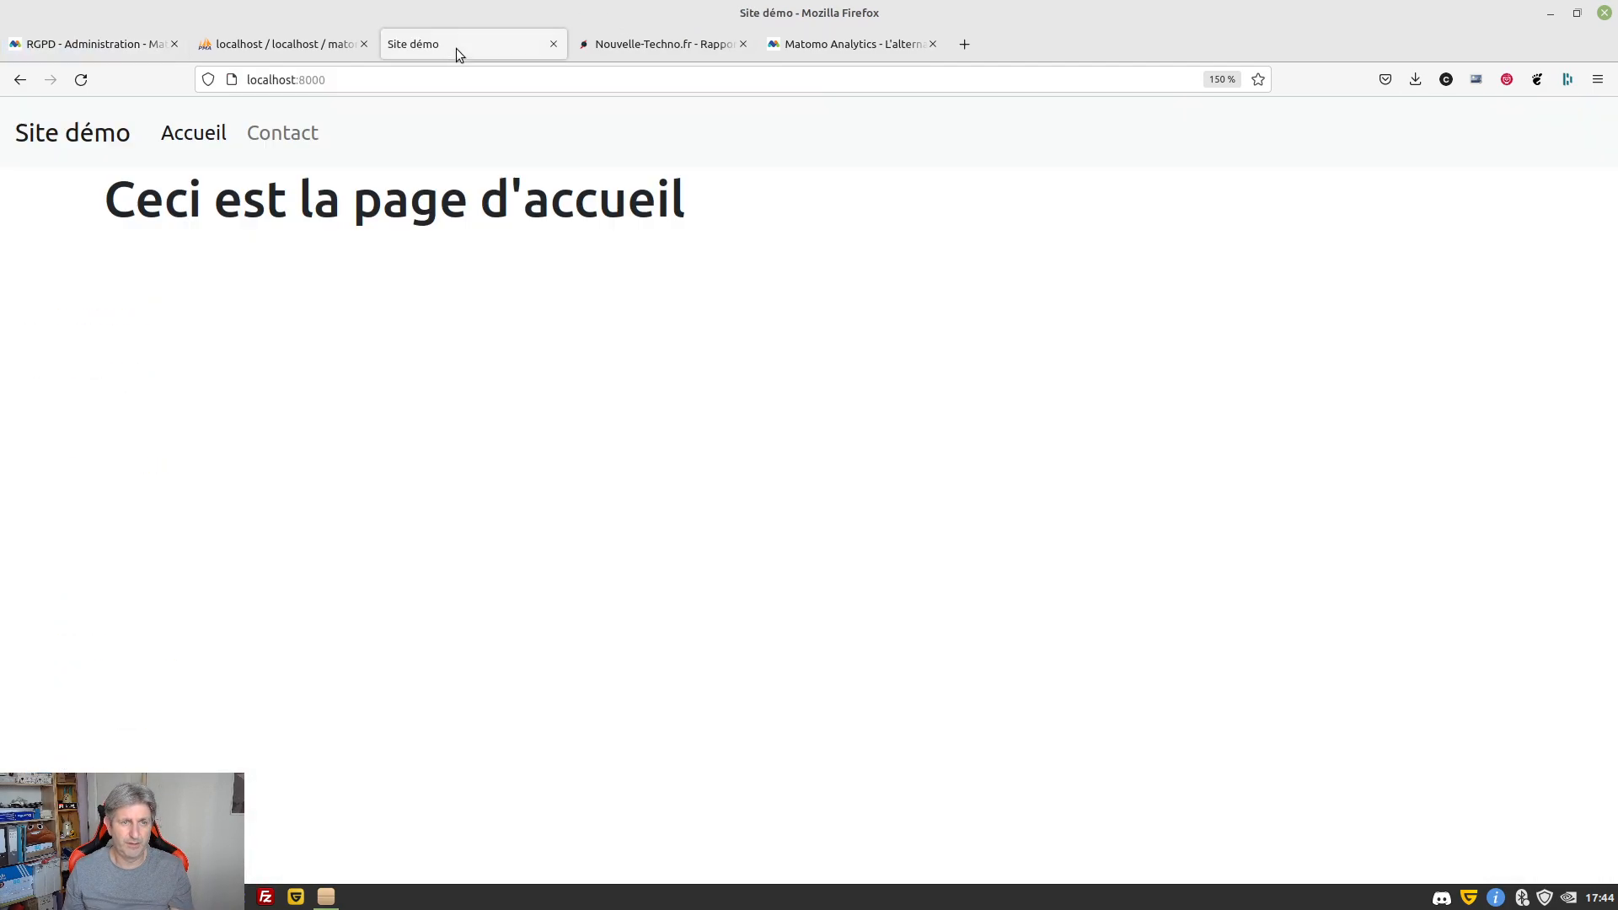
click(295, 133)
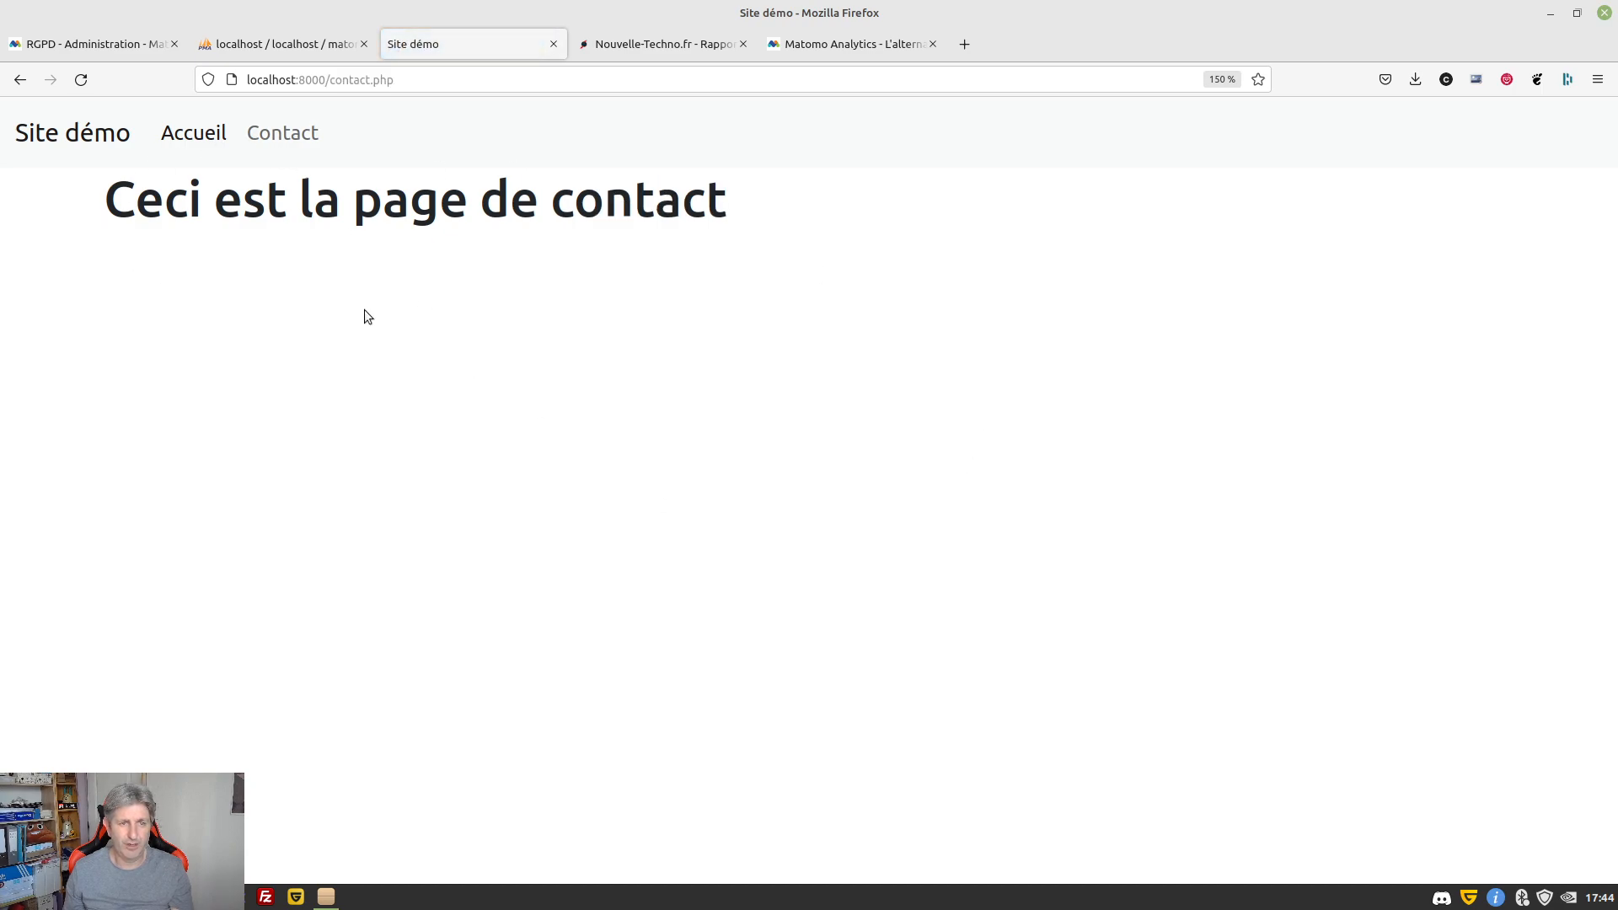
drag(806, 260, 633, 204)
click(317, 341)
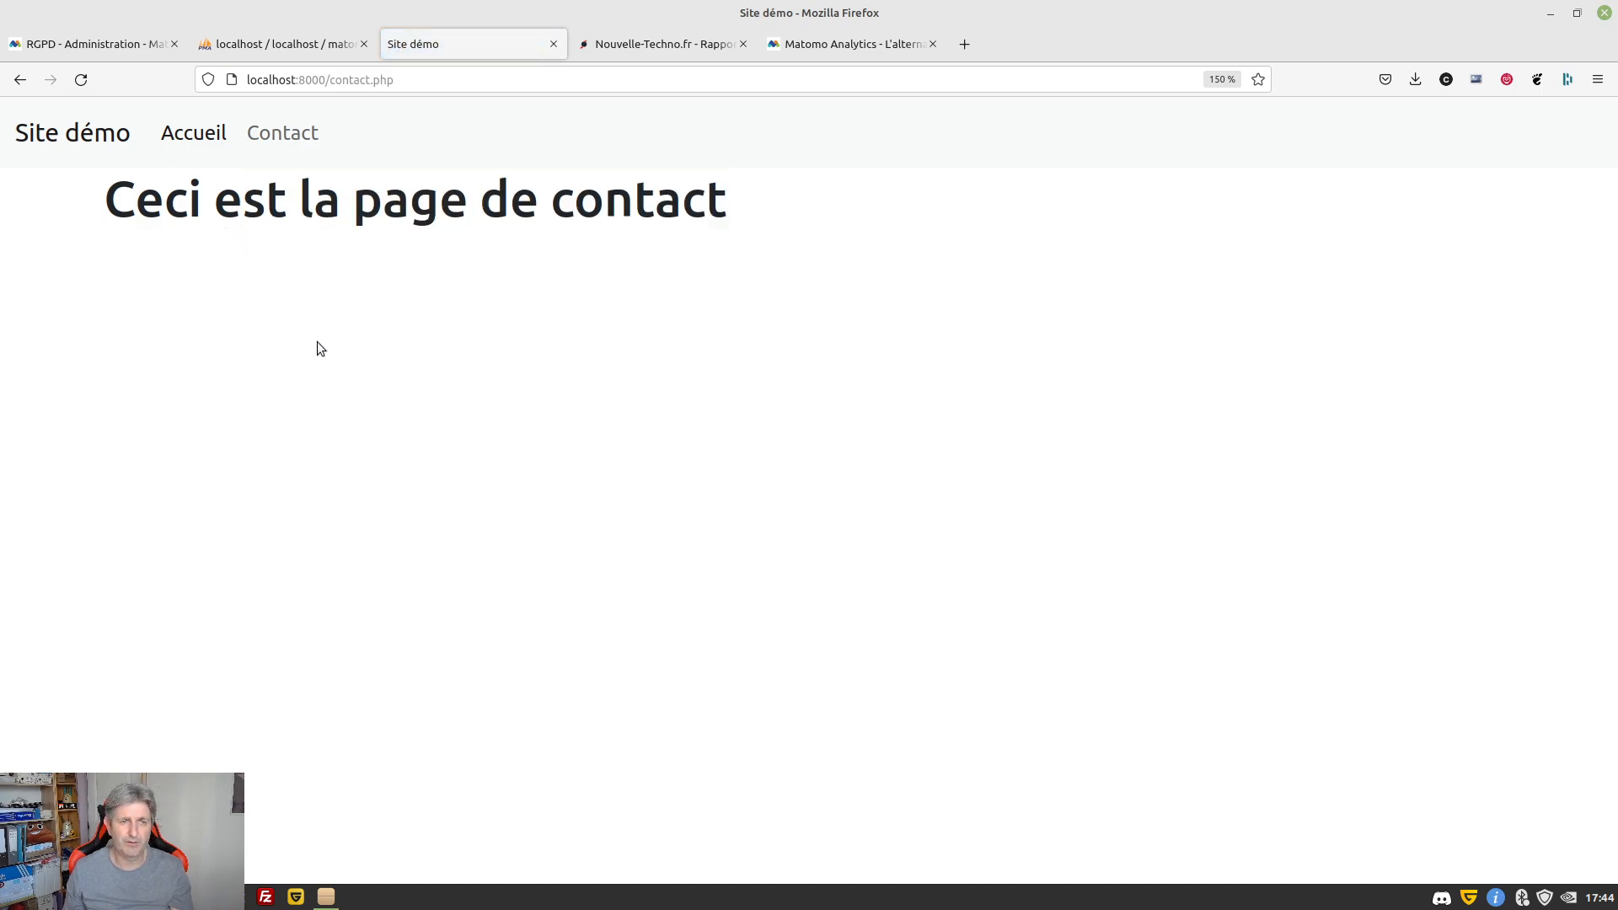
click(180, 136)
click(263, 142)
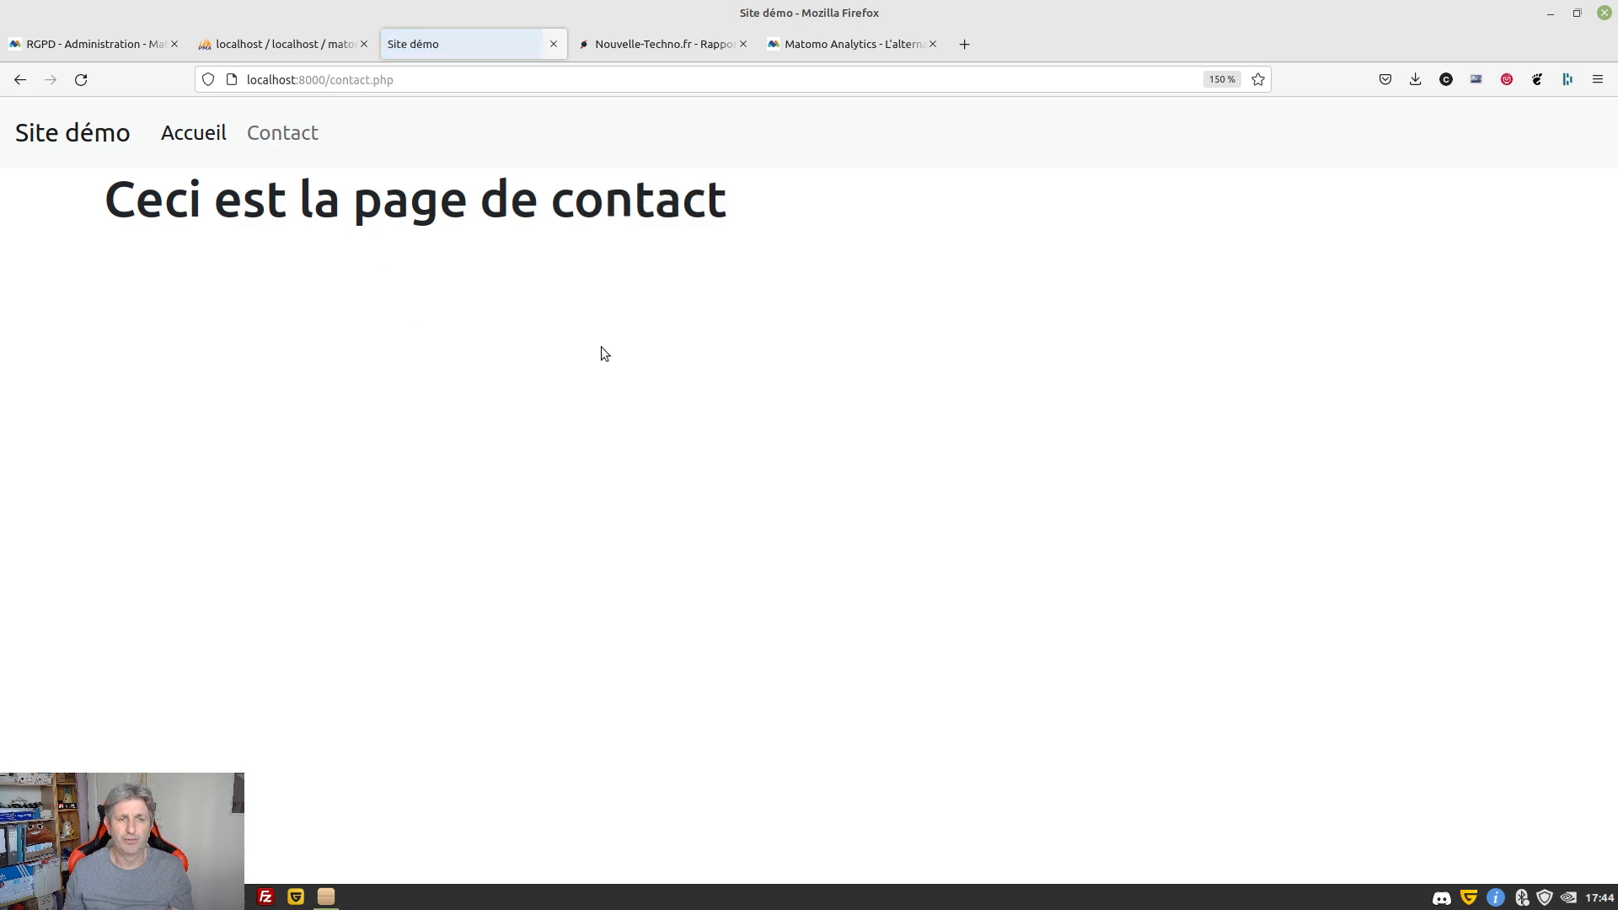
Back in Matomo, scroll down to the opt-out iframe and its embed code
click(85, 32)
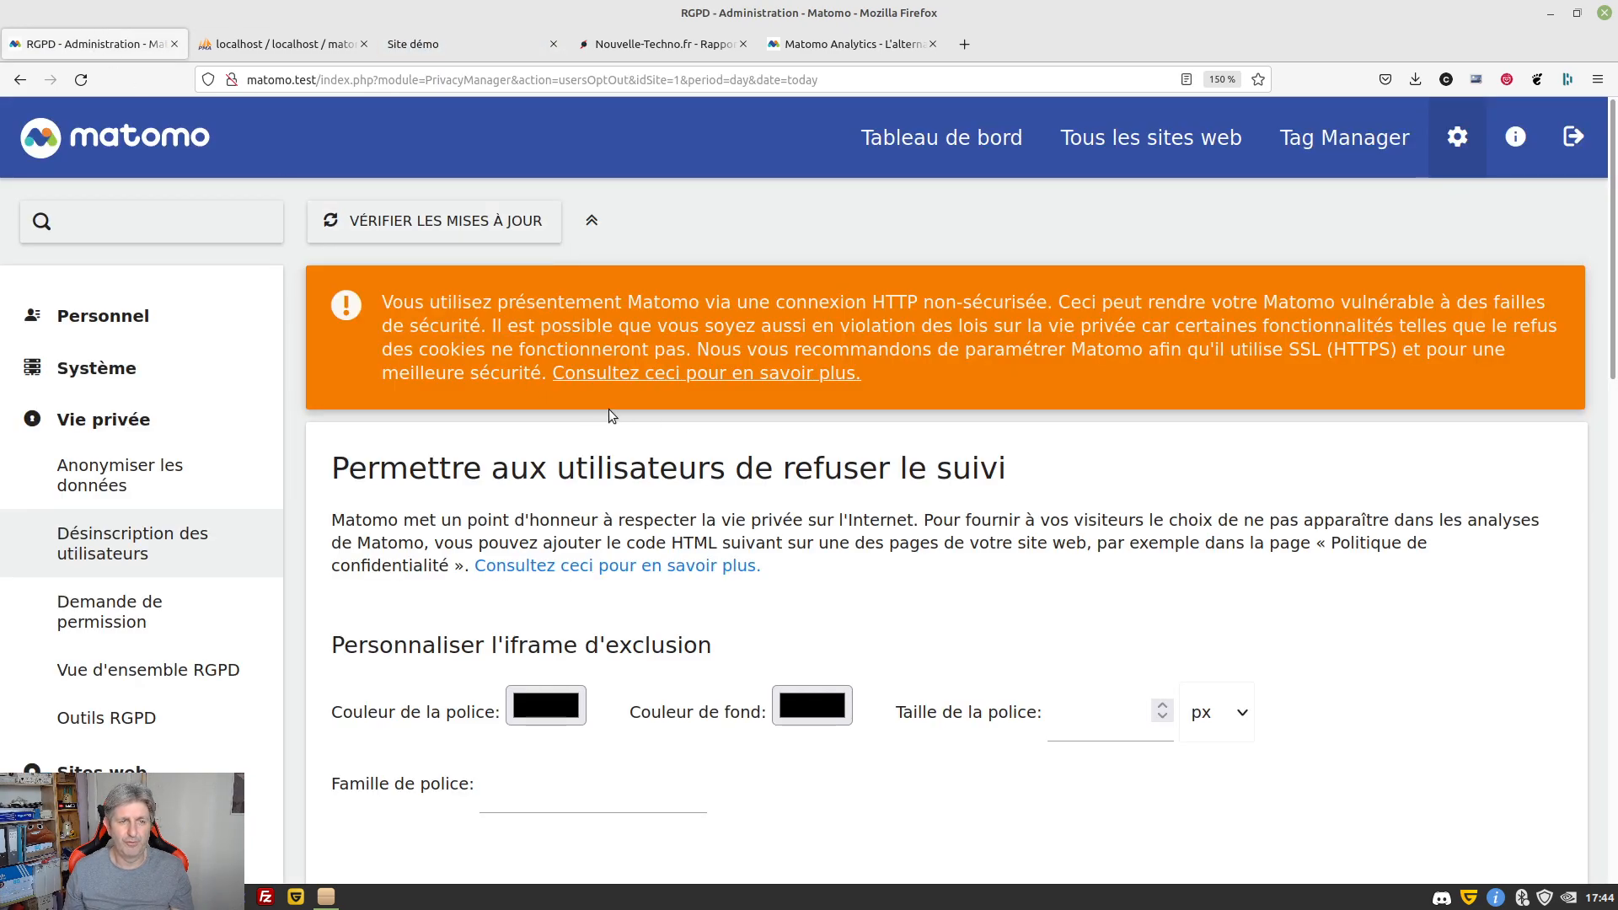
scroll(608, 408, down, 3)
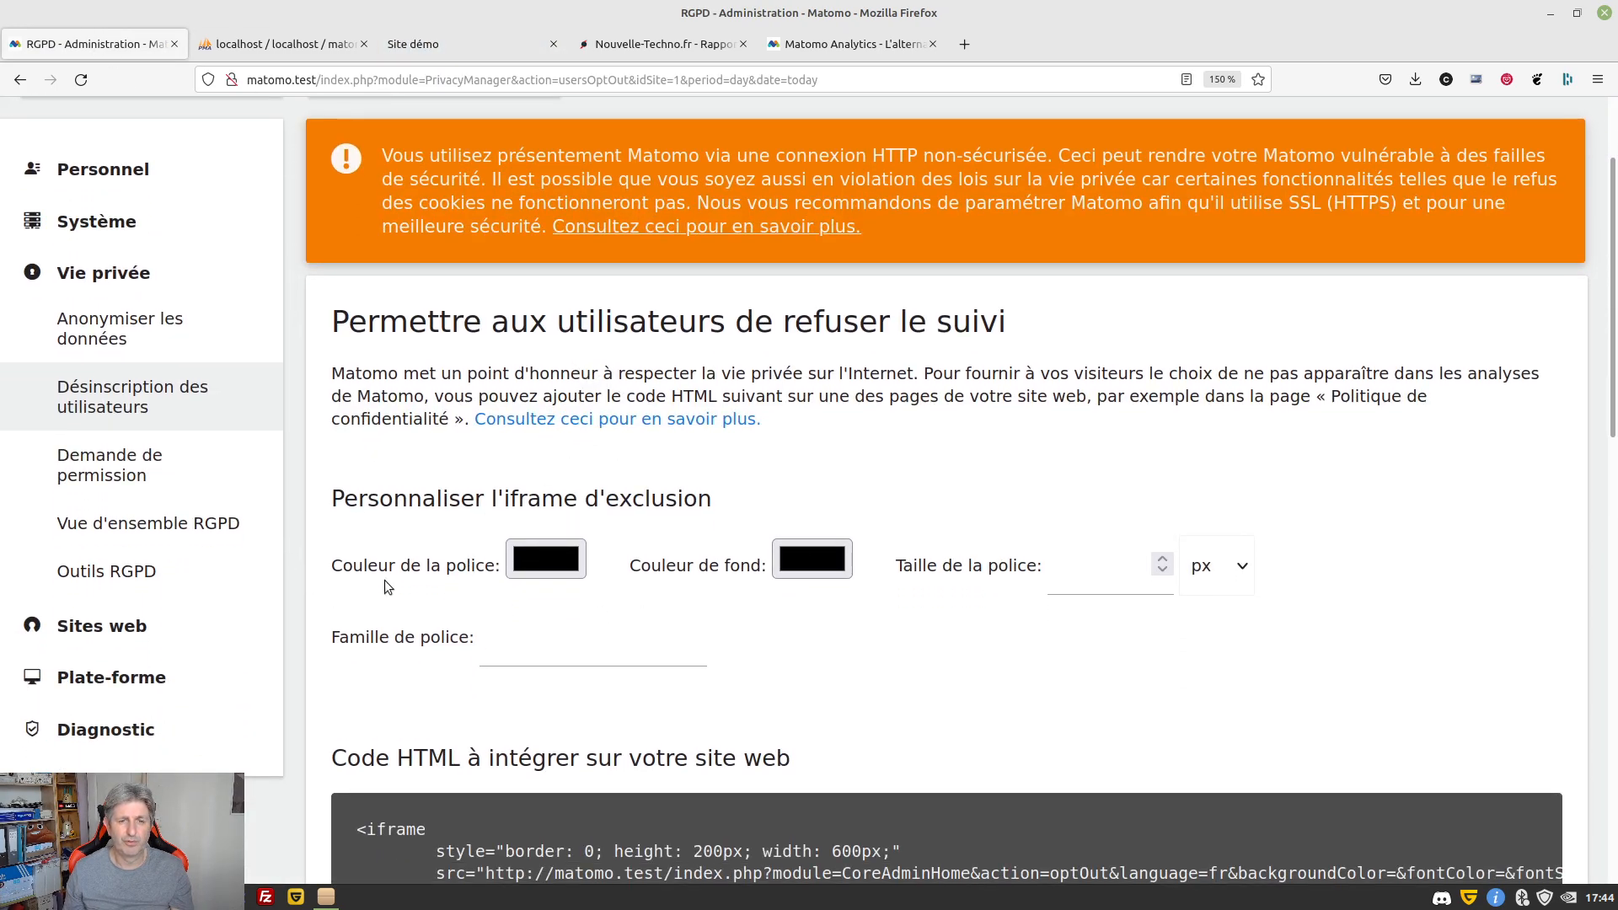
scroll(413, 574, down, 6)
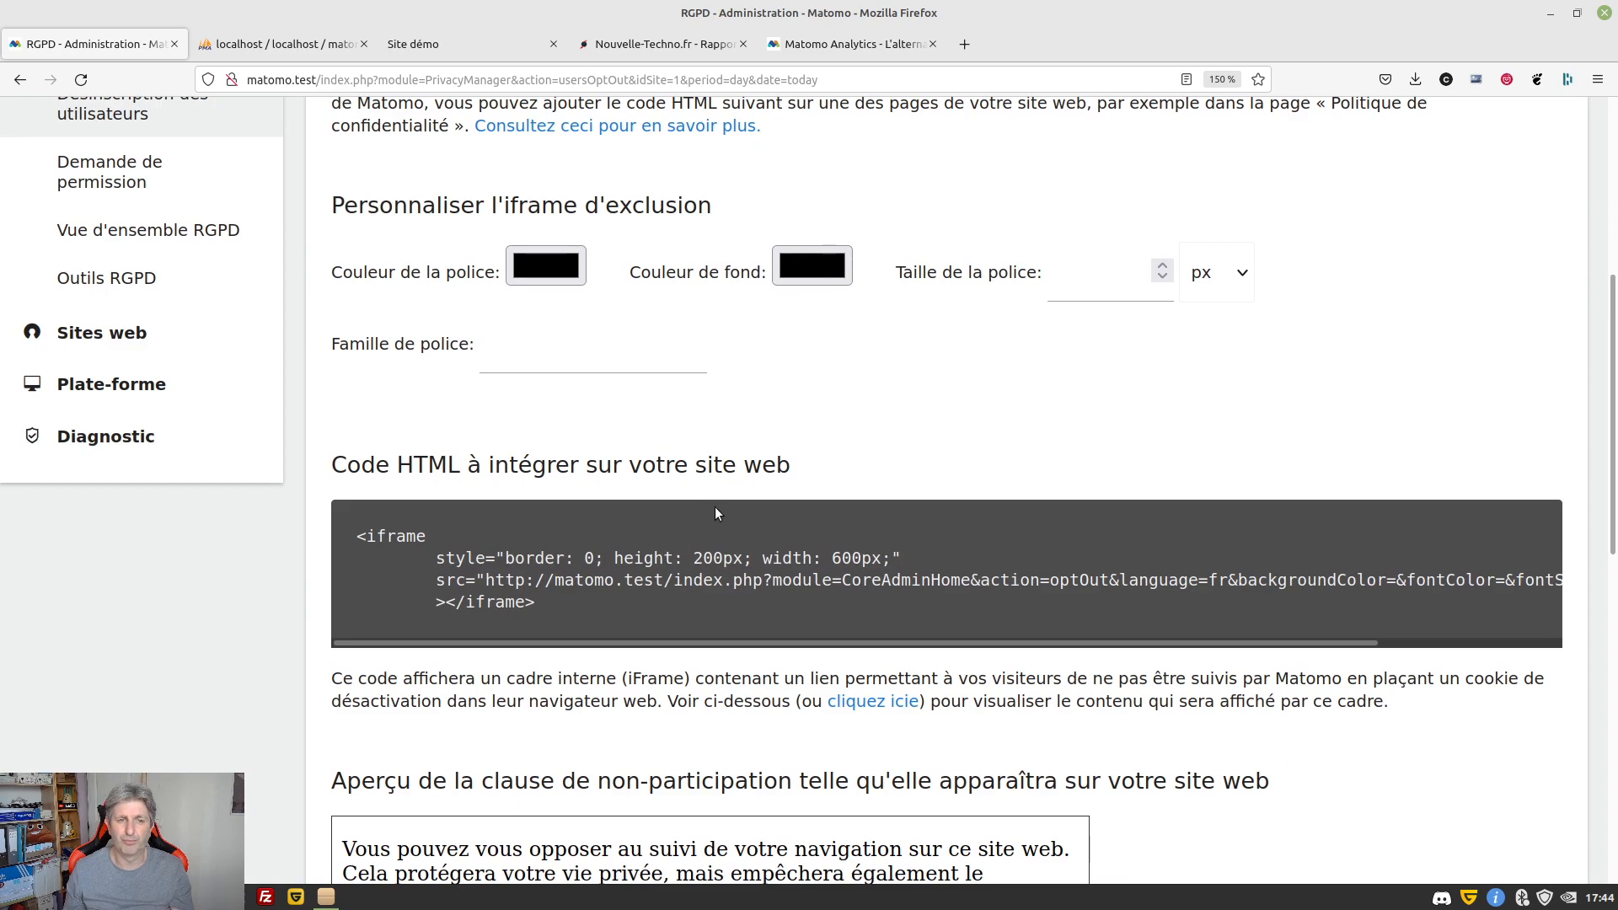
Set the opt-out iframe font colour to blue 3465a4 and background to light grey f3f3f3
click(539, 274)
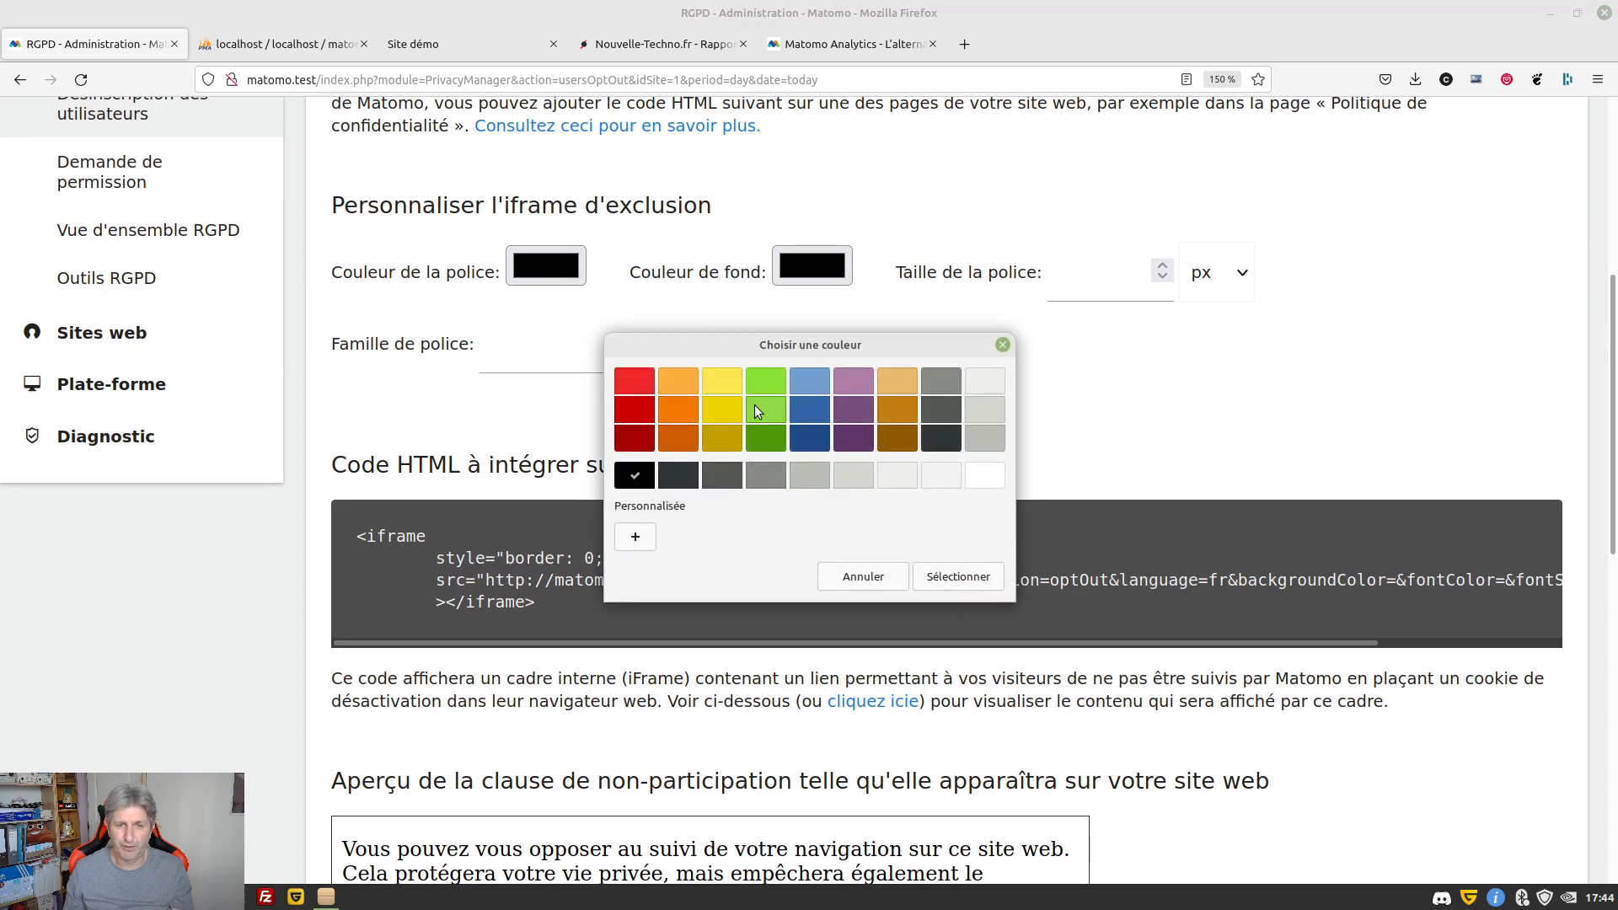
click(806, 416)
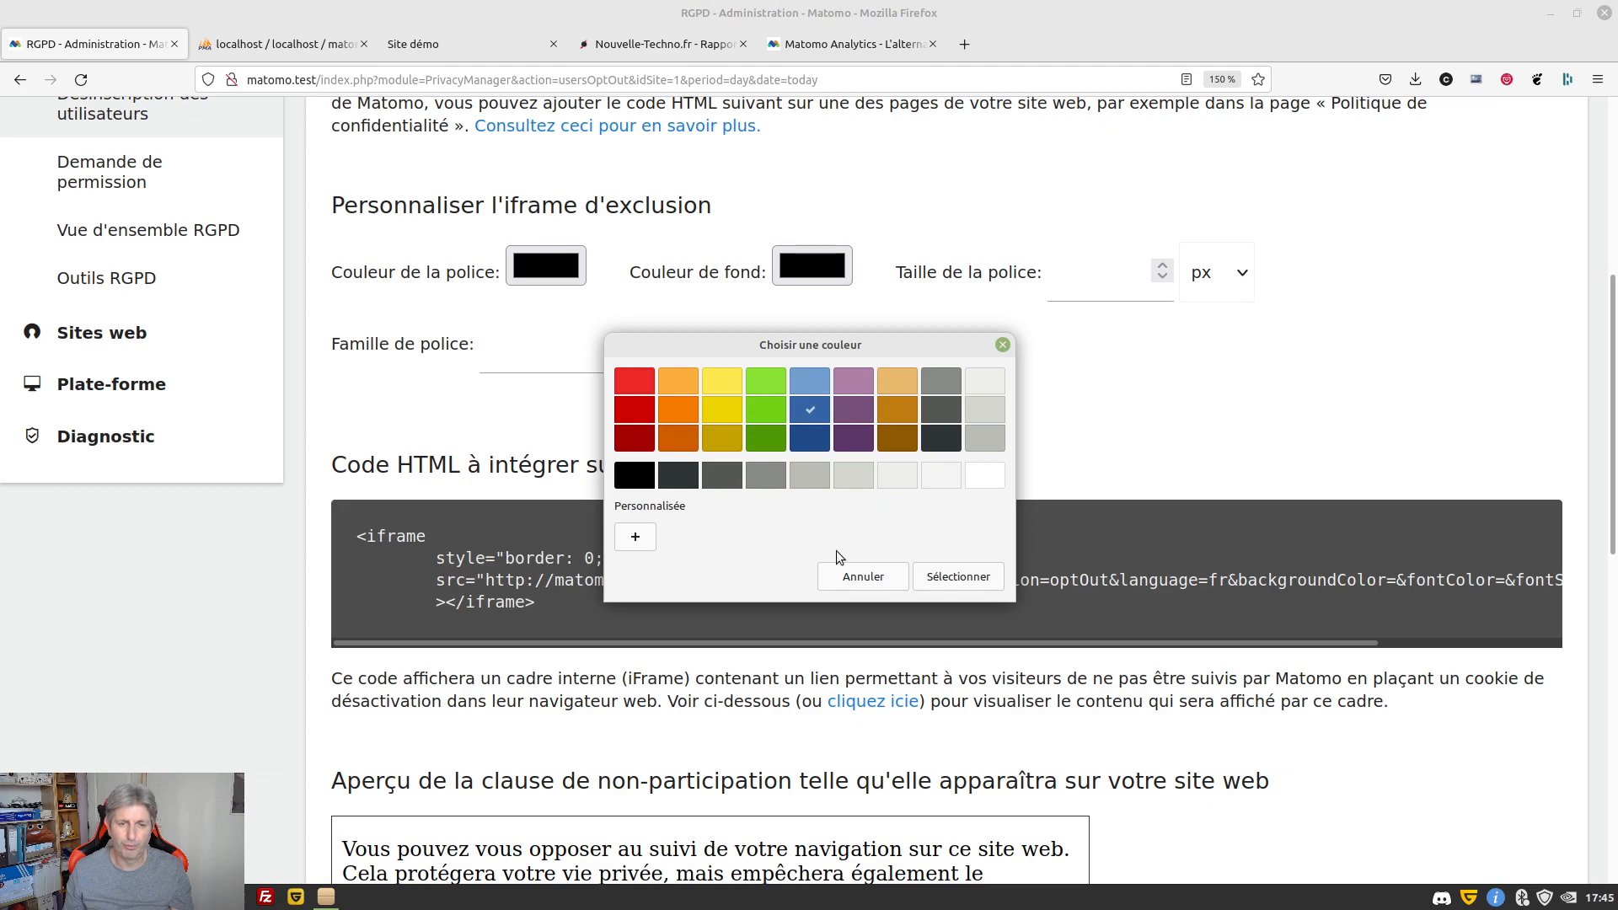
click(941, 573)
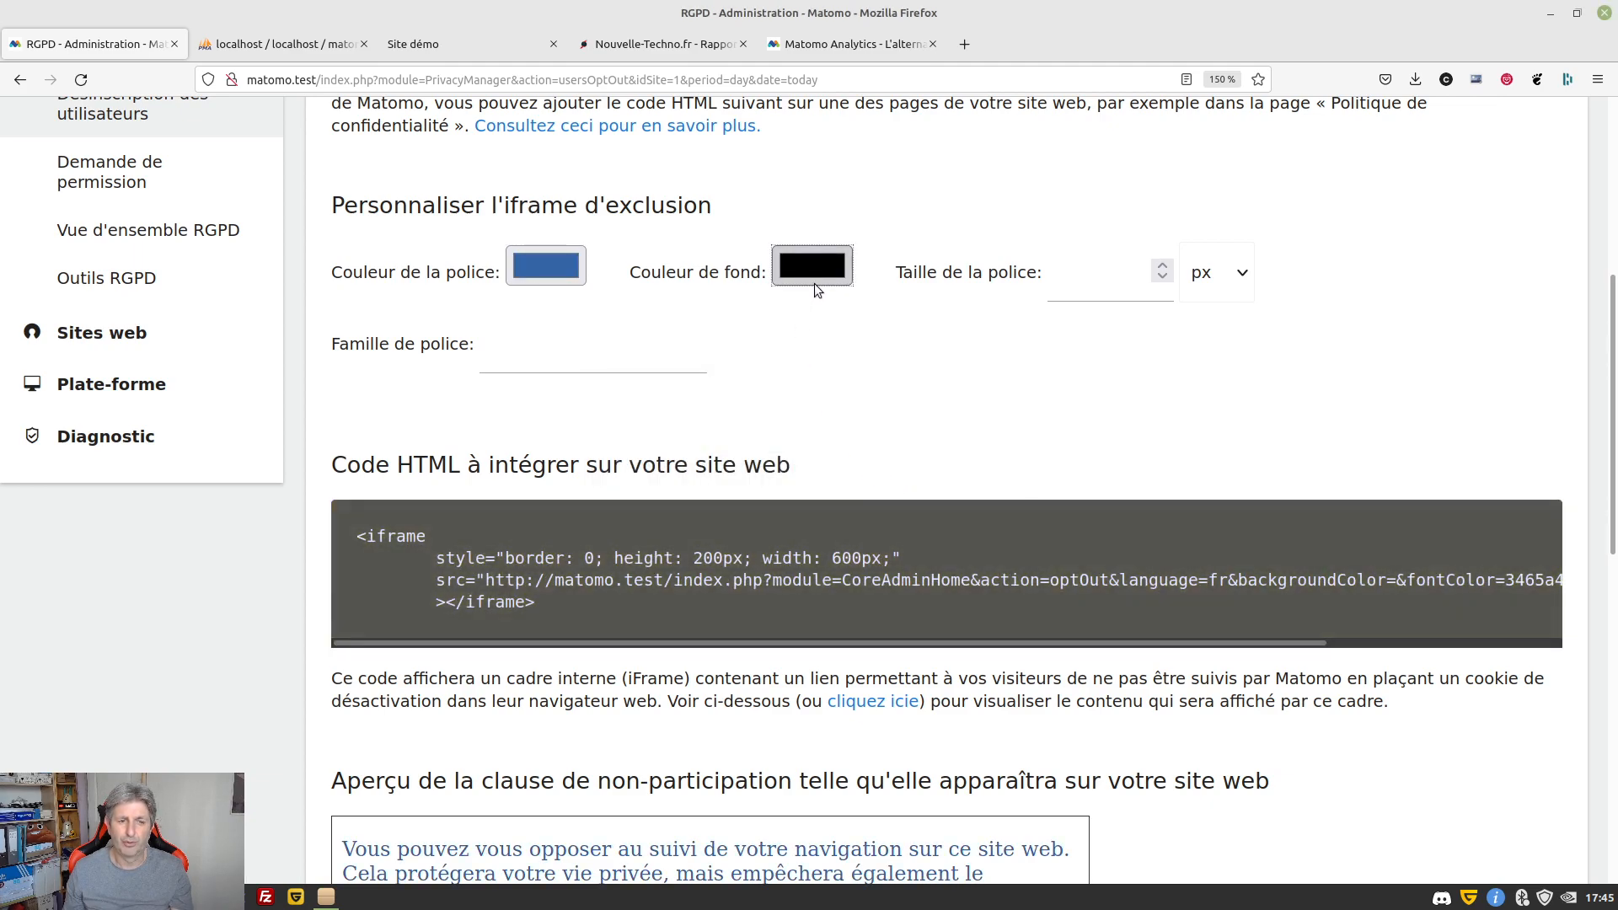
click(814, 285)
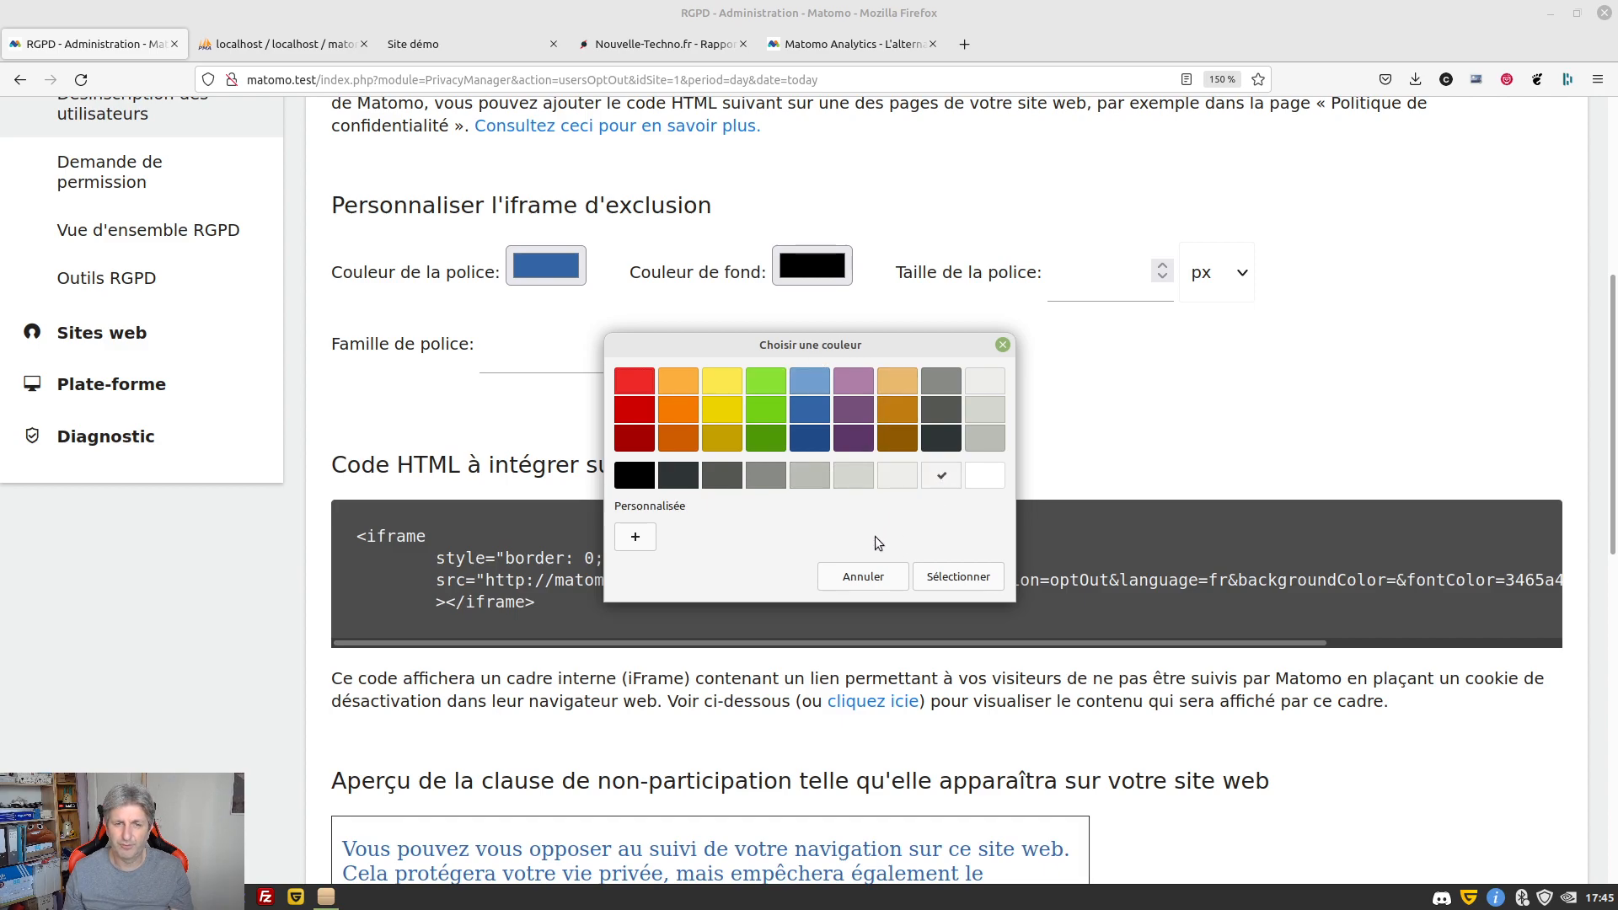
click(953, 576)
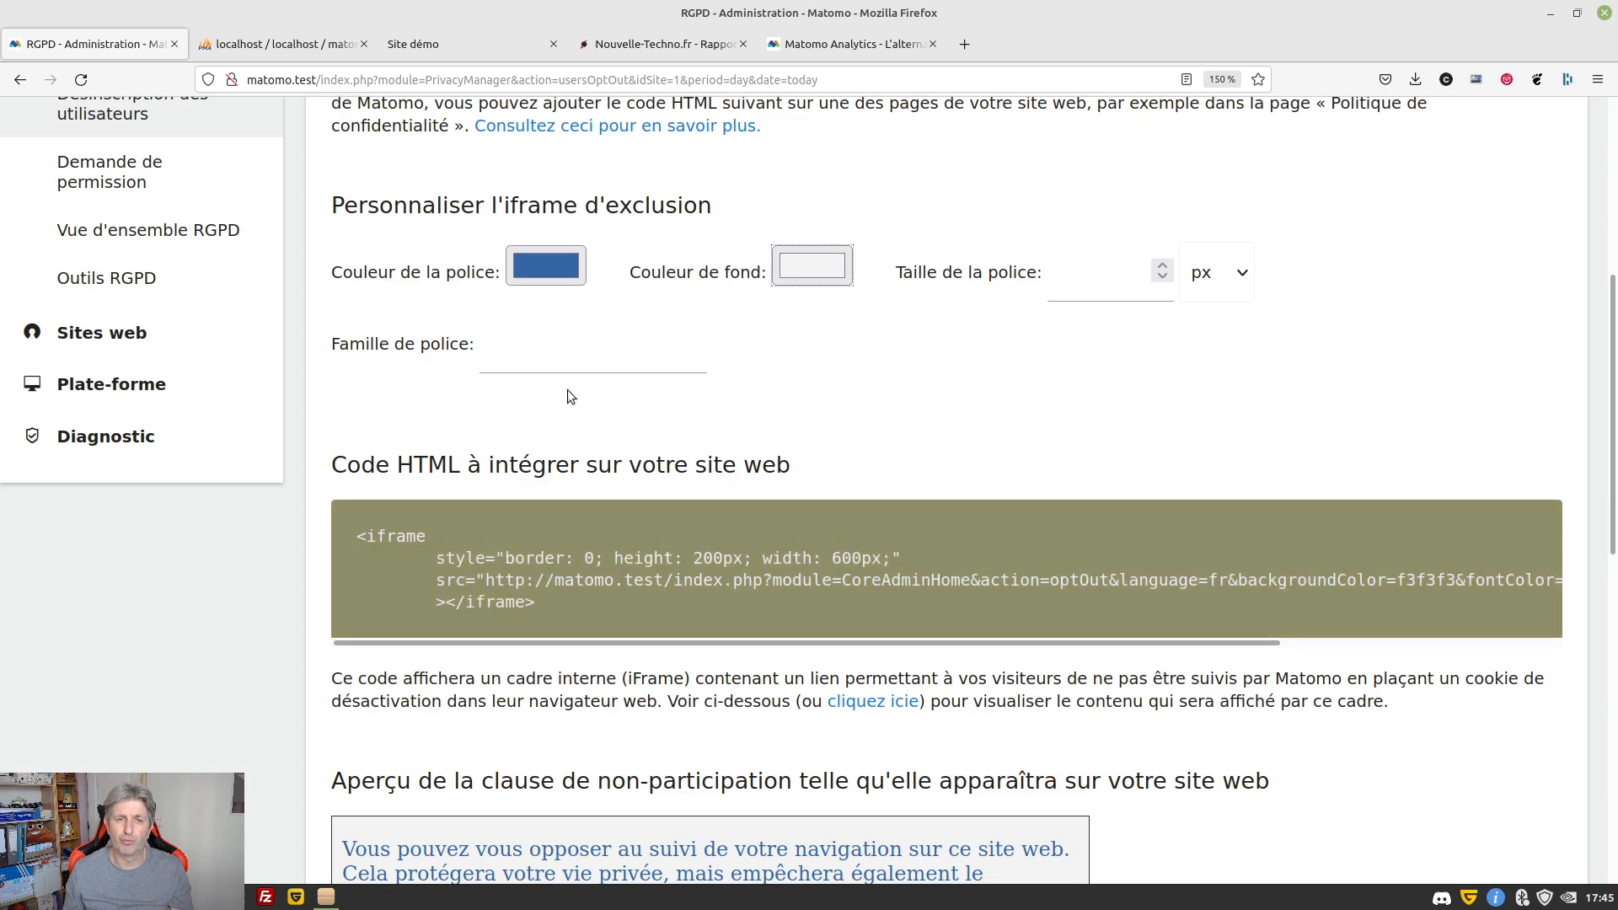
Select and copy the iframe code from 'Code HTML à intégrer'
click(606, 360)
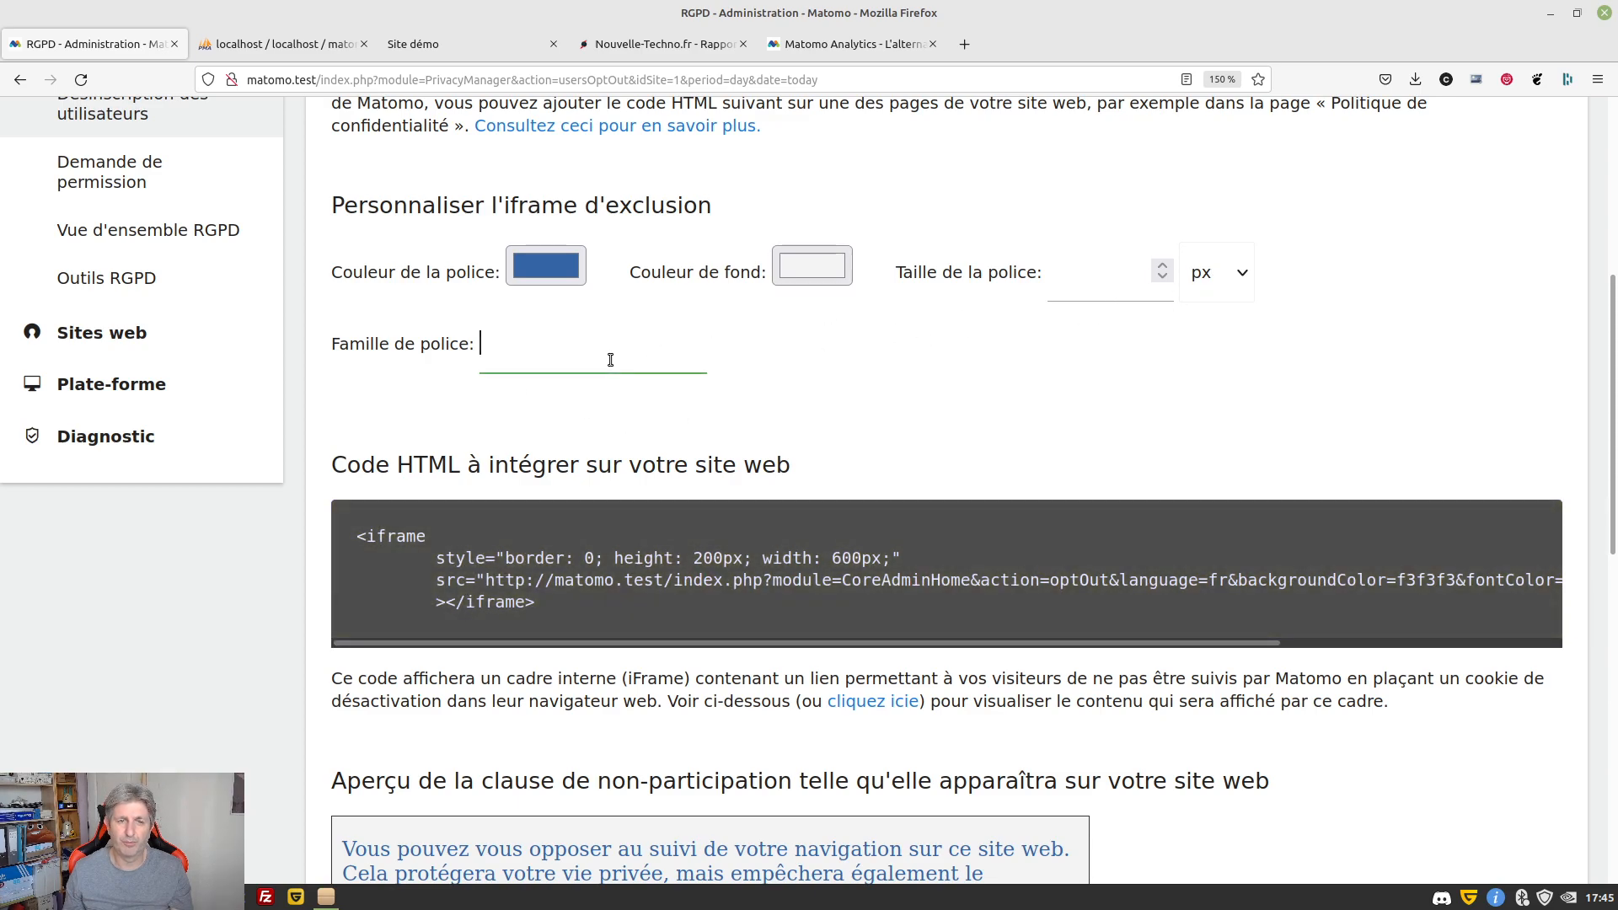
scroll(879, 424, down, 3)
drag(558, 473, 346, 393)
key(ctrl+c)
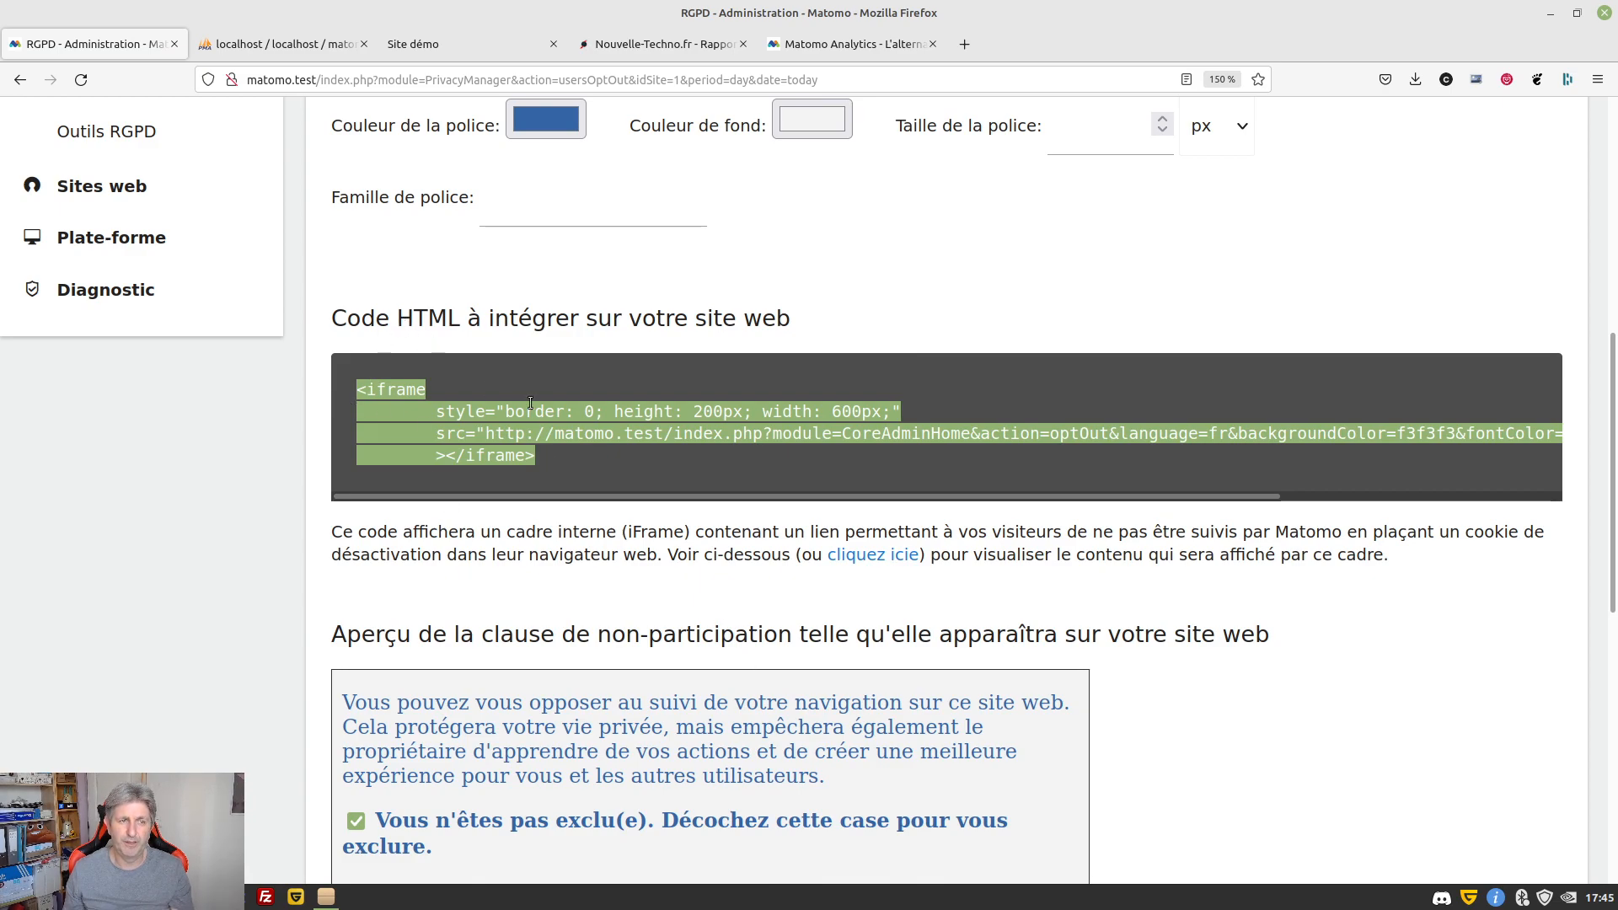
key(alt+Tab)
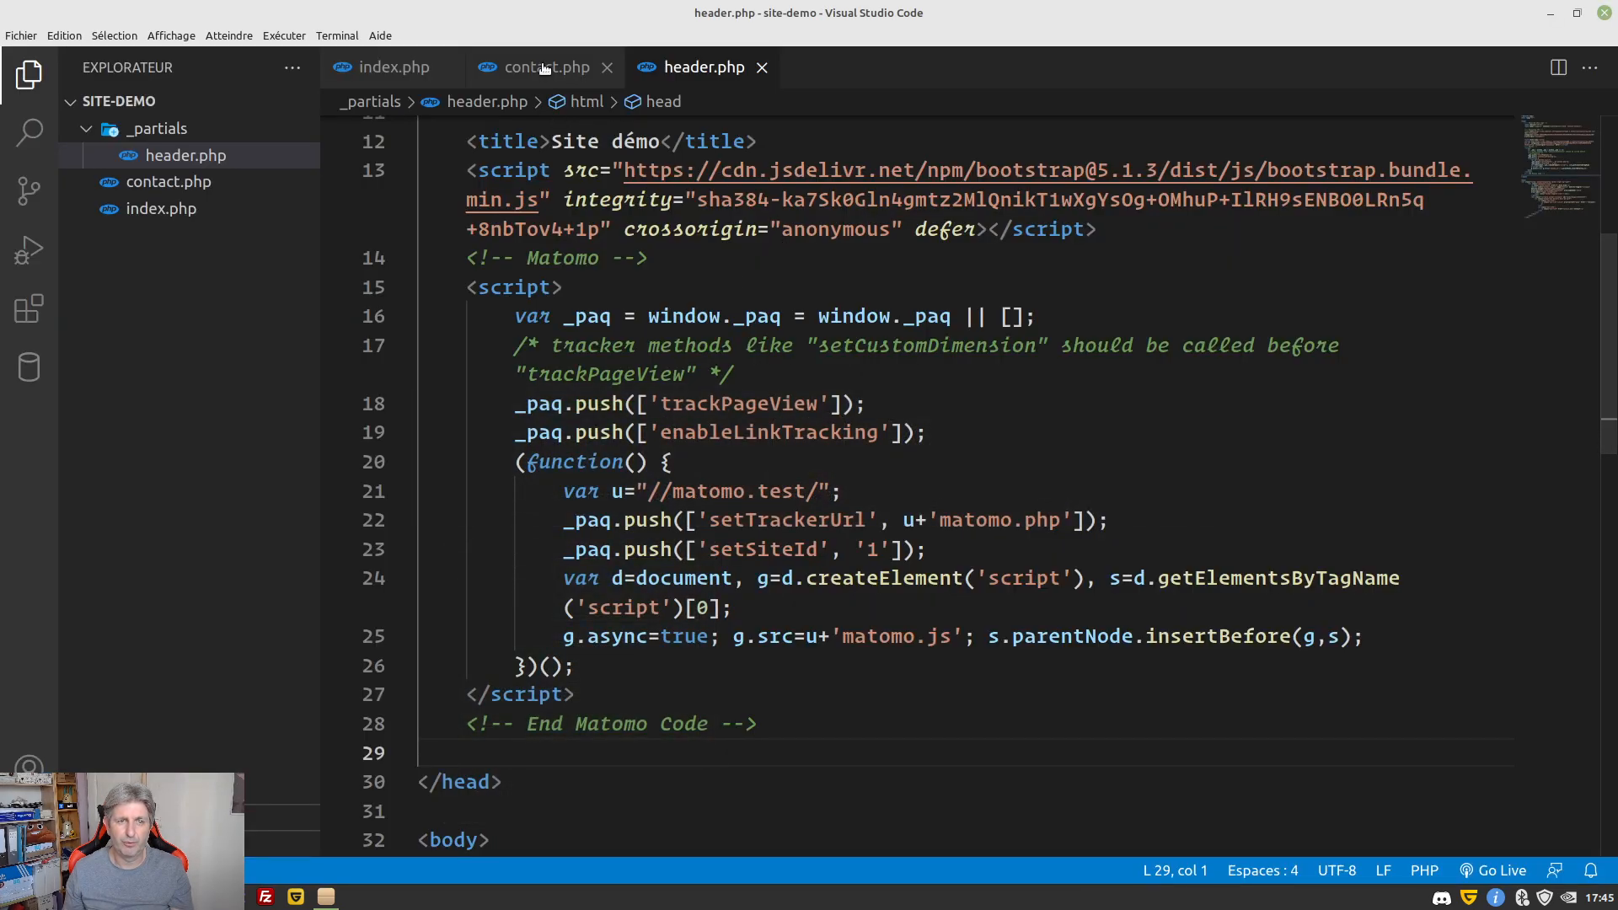
Paste the opt-out iframe on the empty line under the heading in contact.php
click(546, 68)
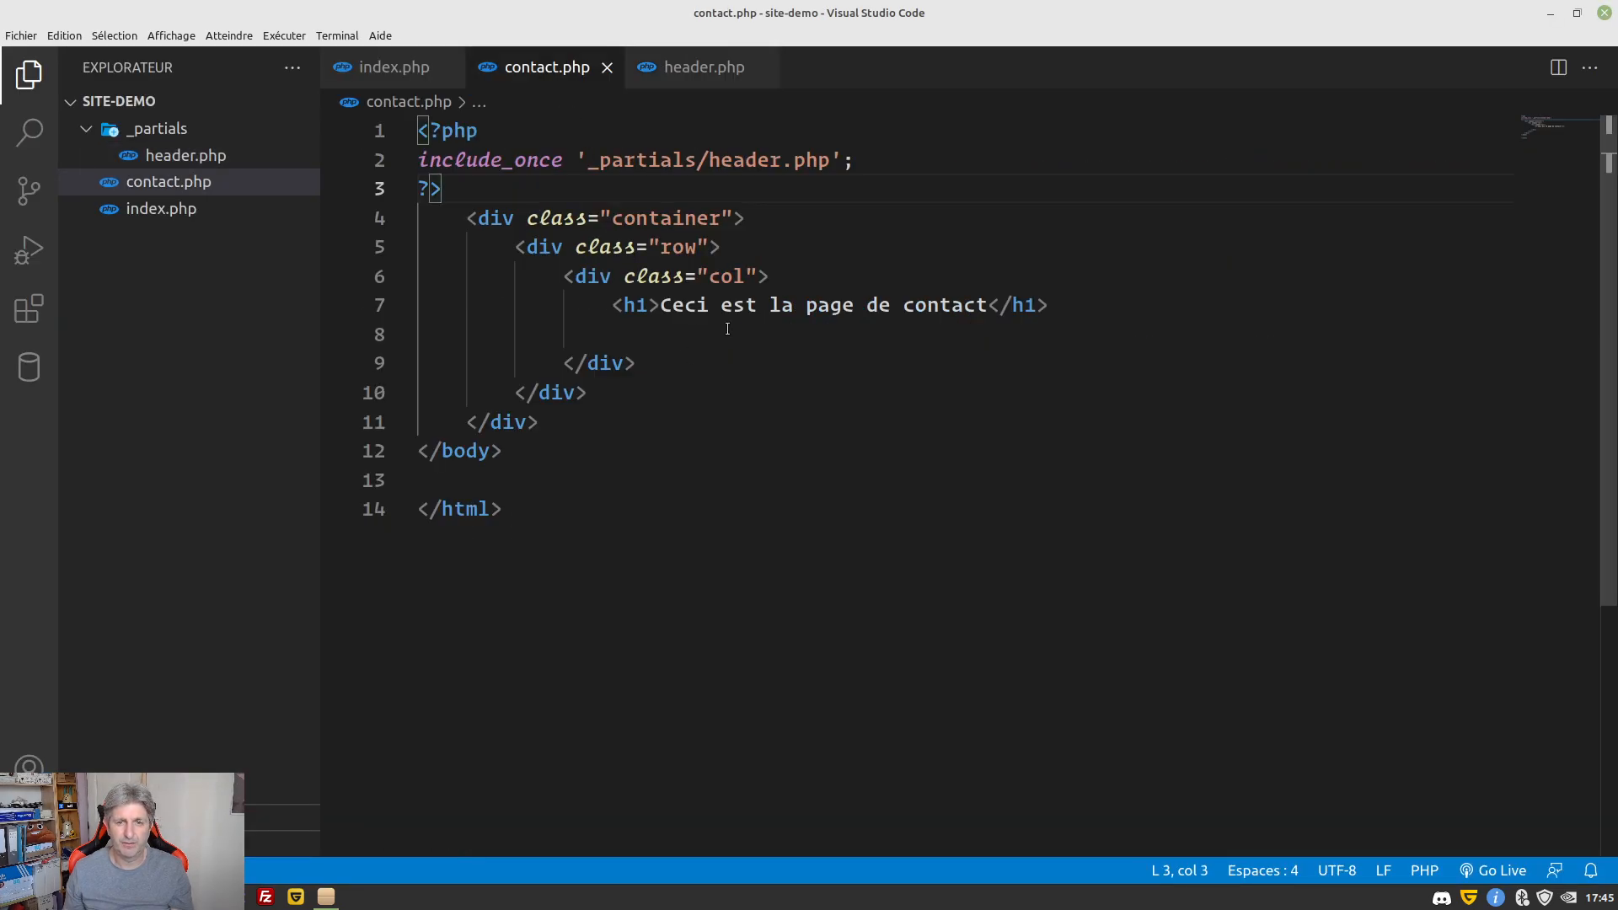
click(727, 329)
key(ctrl+v)
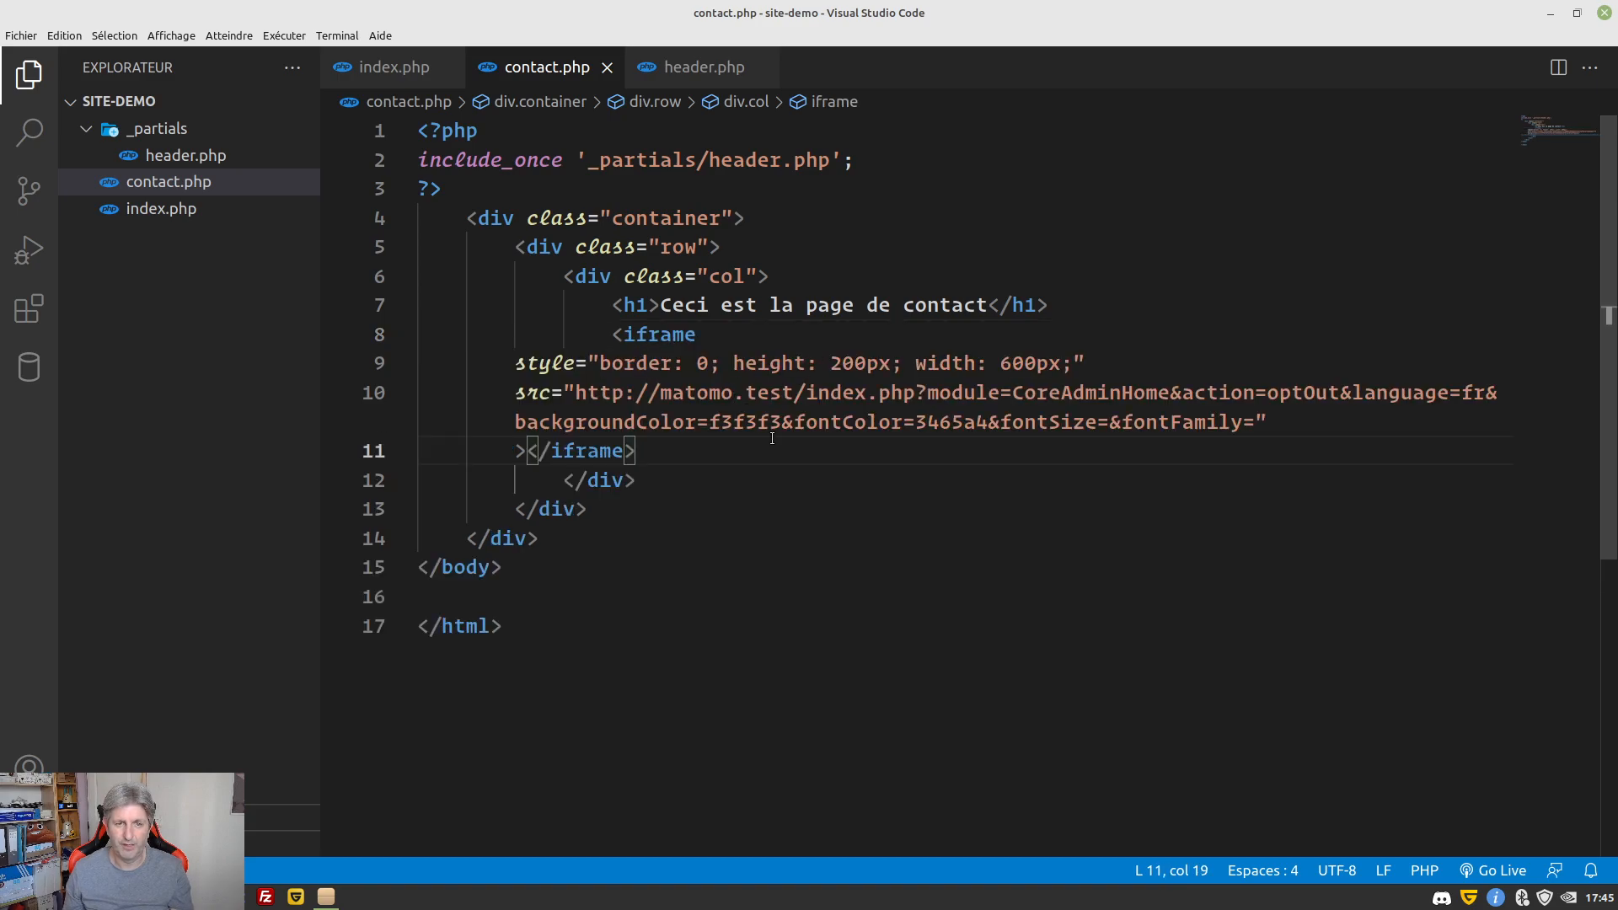
Join the style attribute onto the iframe line and indent the src and closing-tag lines
click(738, 334)
drag(738, 329, 504, 363)
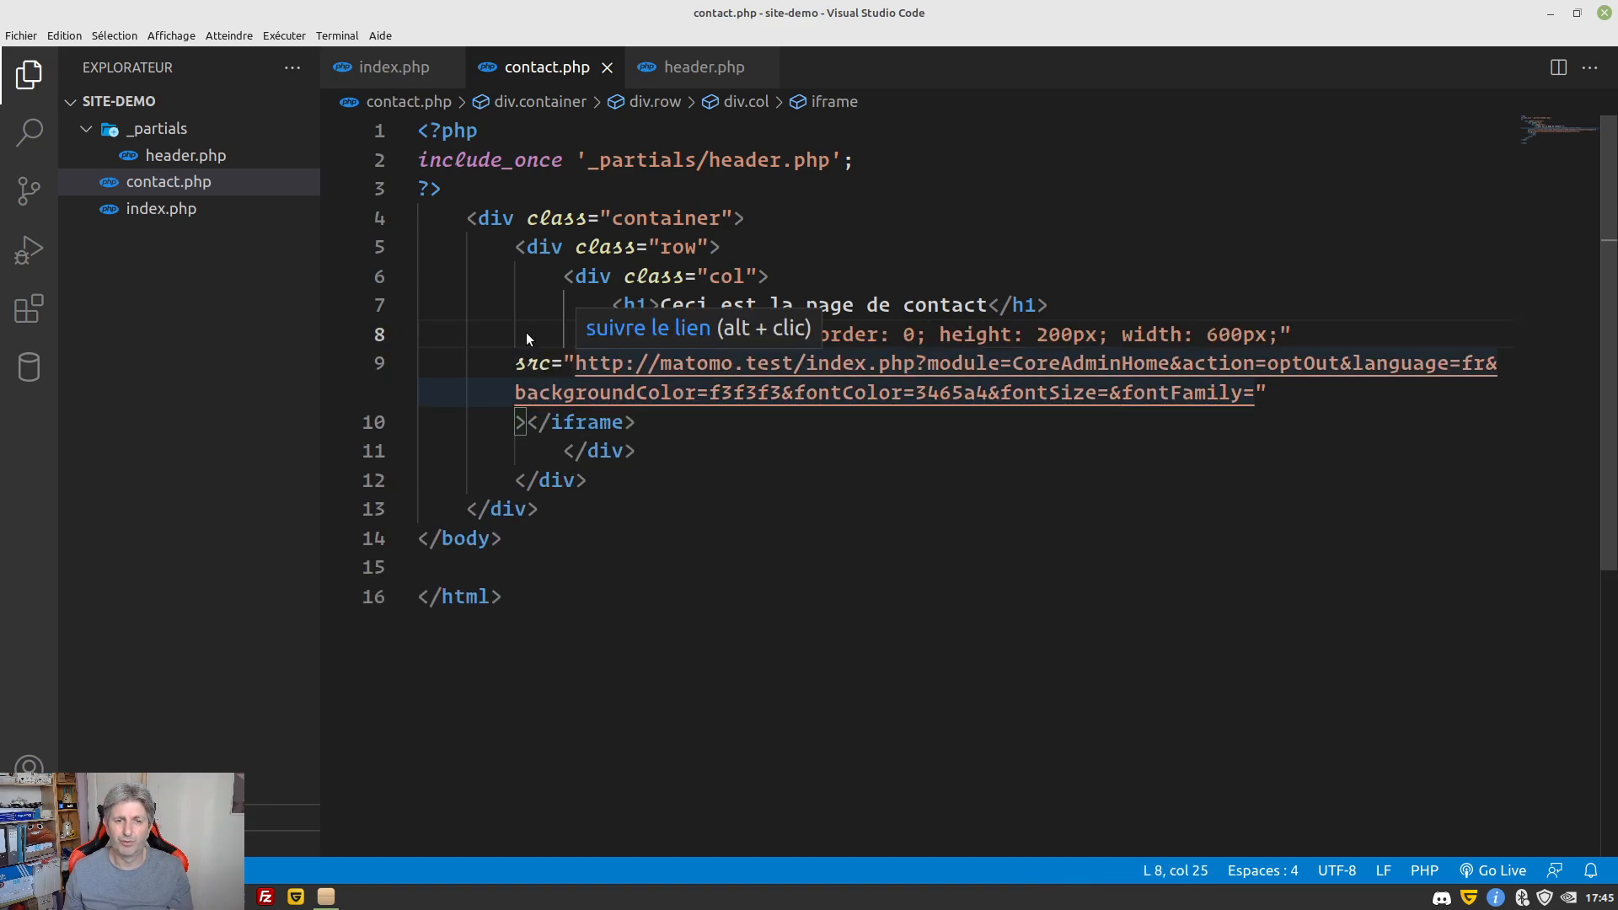
drag(489, 364, 638, 423)
key(Tab)
key(Tab)
key(alt+Tab)
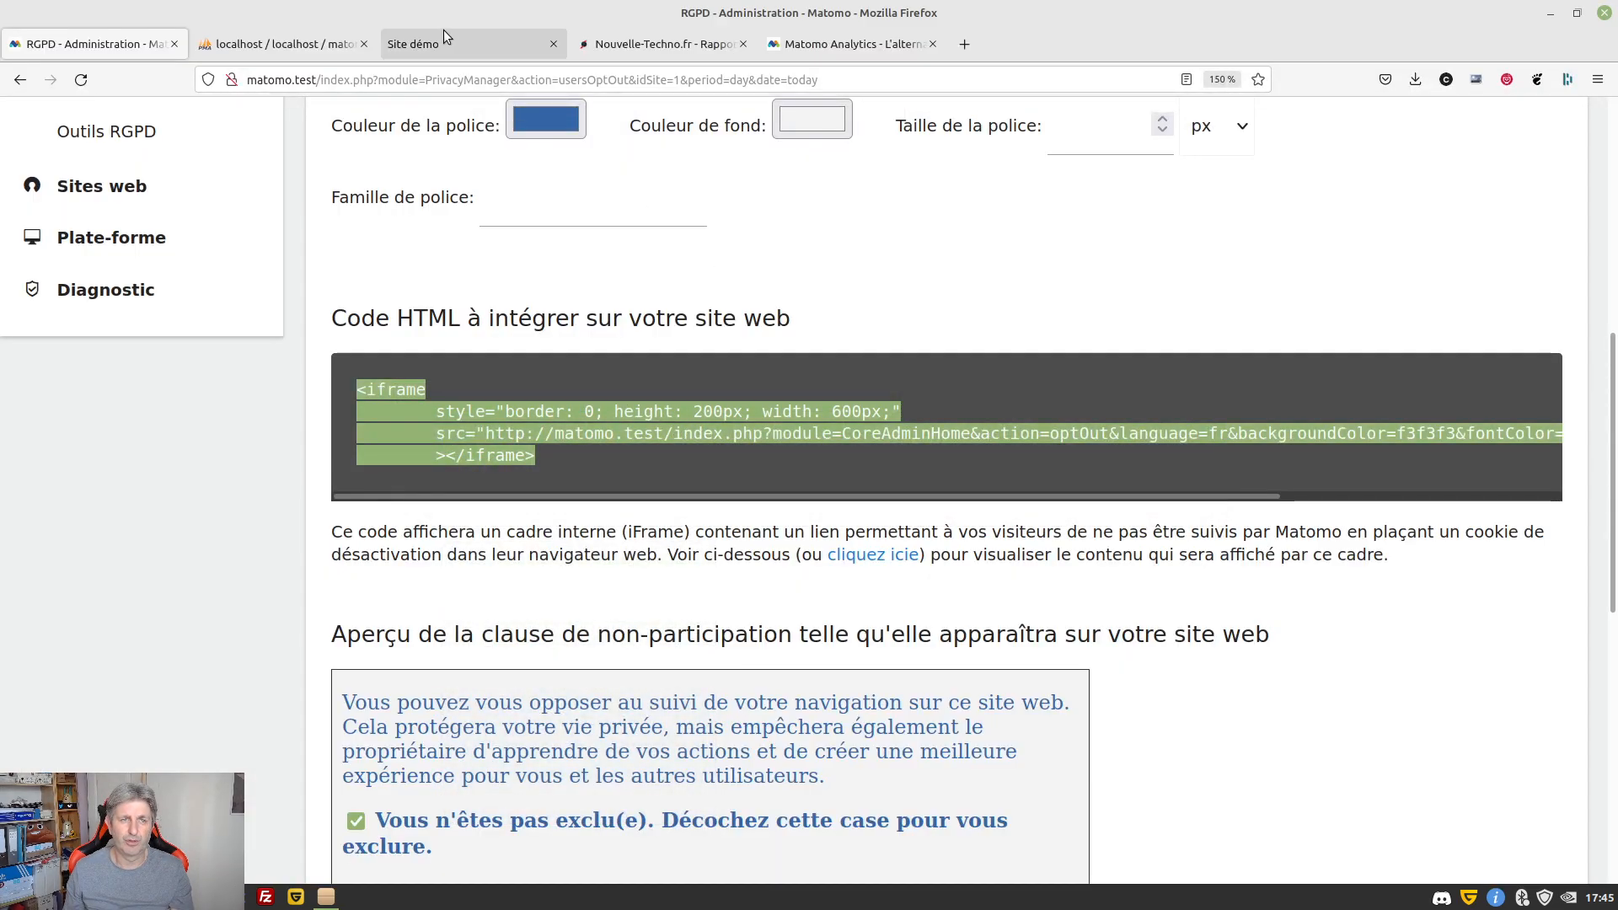
Reload Site démo's contact.php to show the blue-on-grey opt-out frame under the heading
click(447, 39)
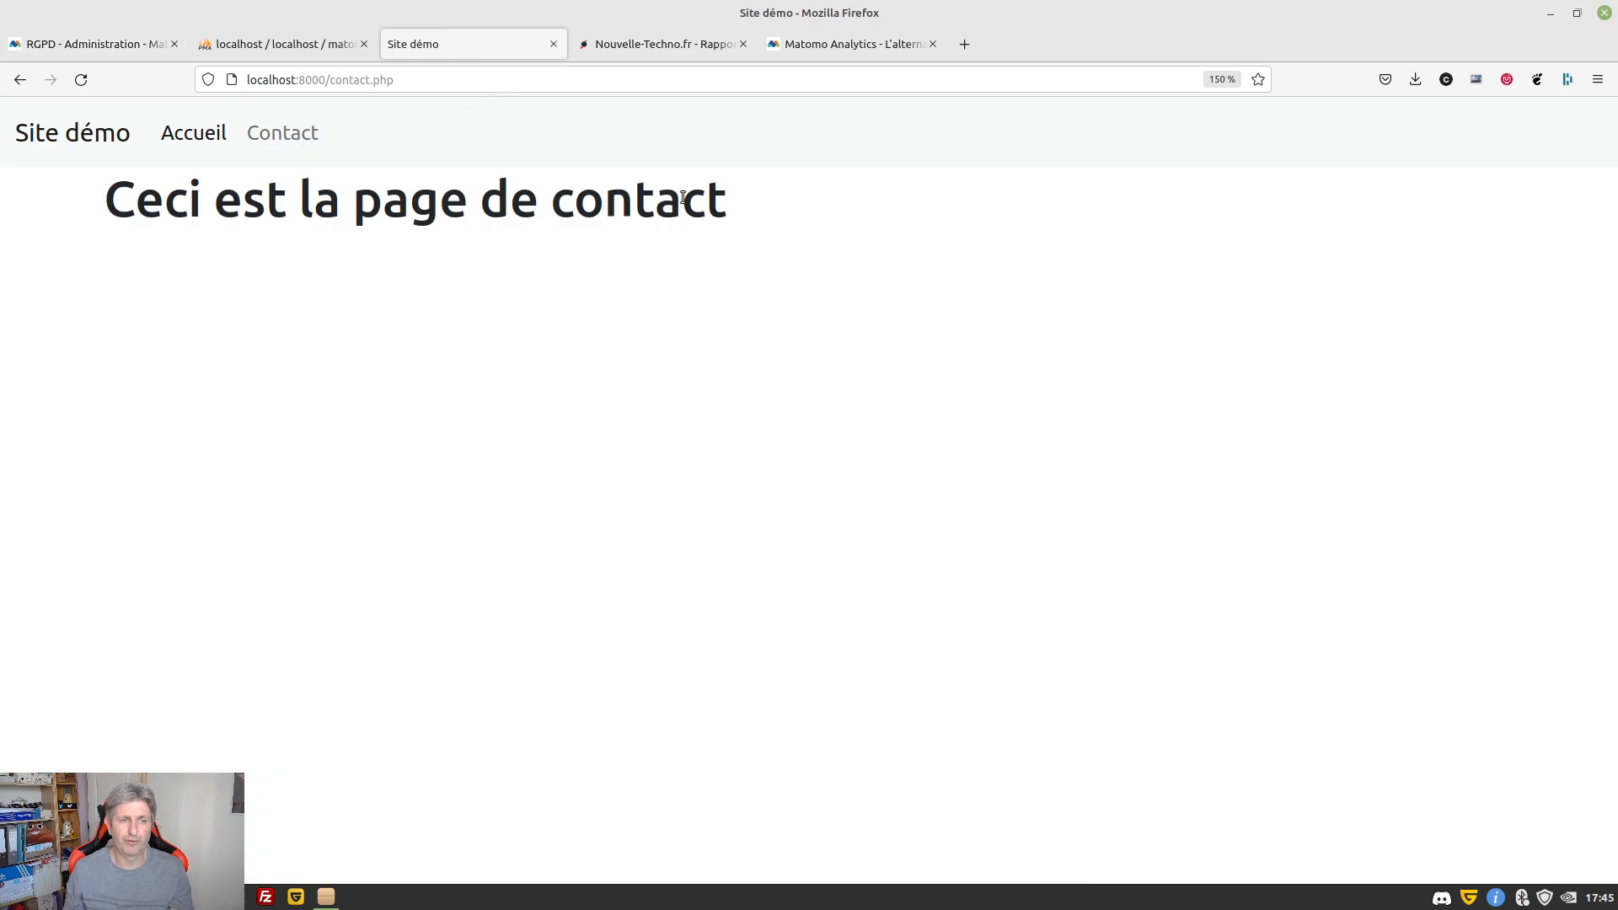
click(88, 80)
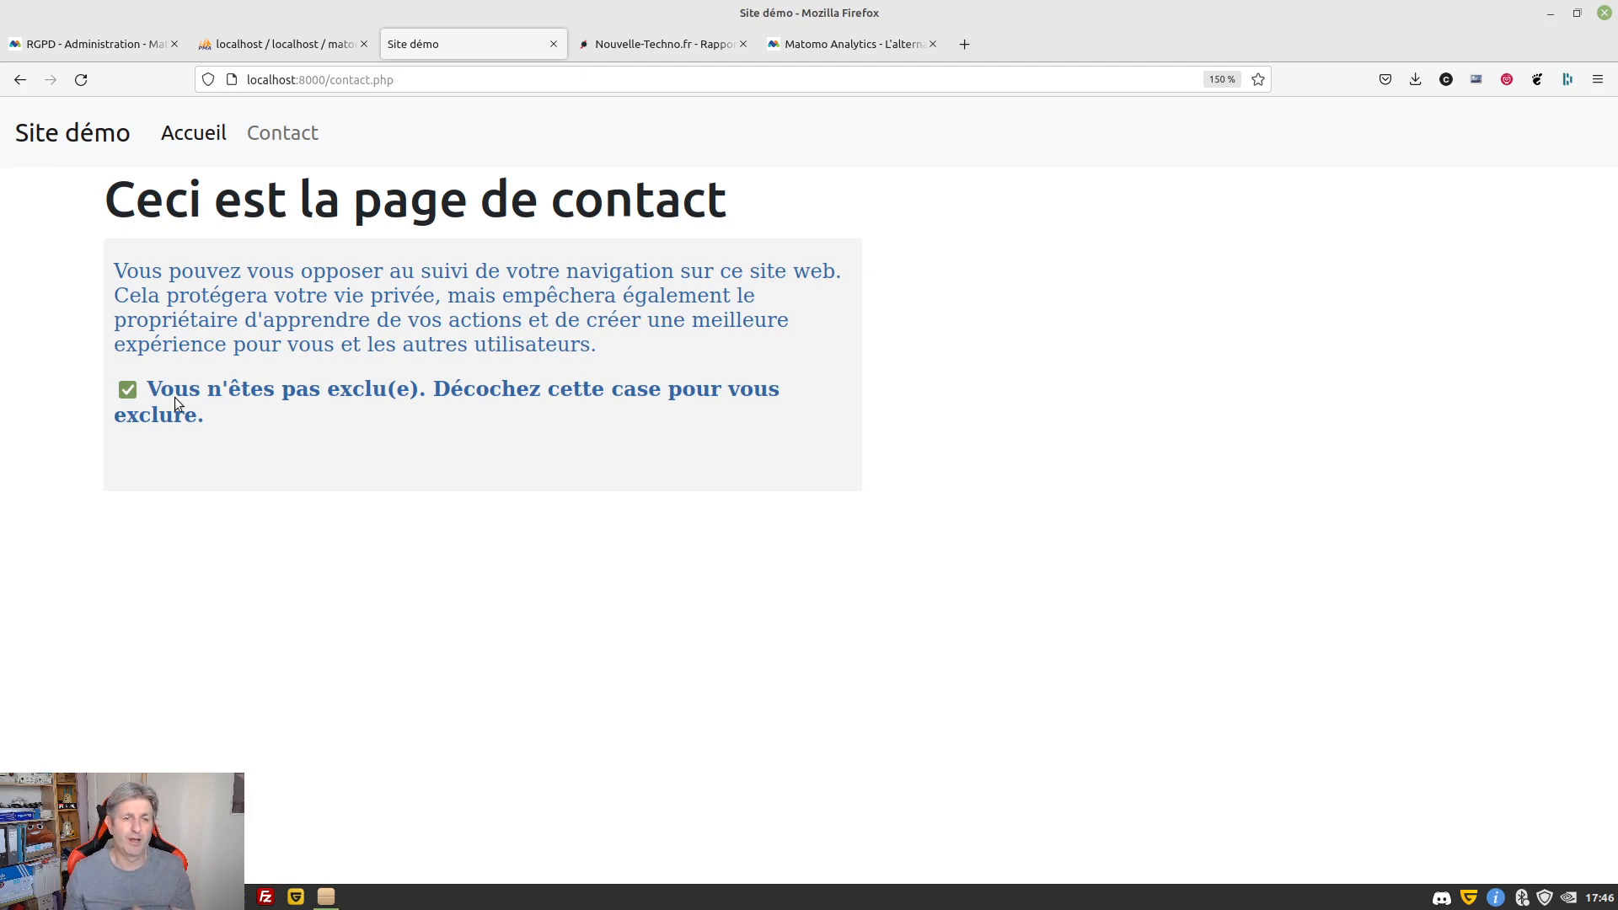
On the opt-out page, check the 'Ne Pas Suivre' section shows Do Not Track support enabled
click(24, 45)
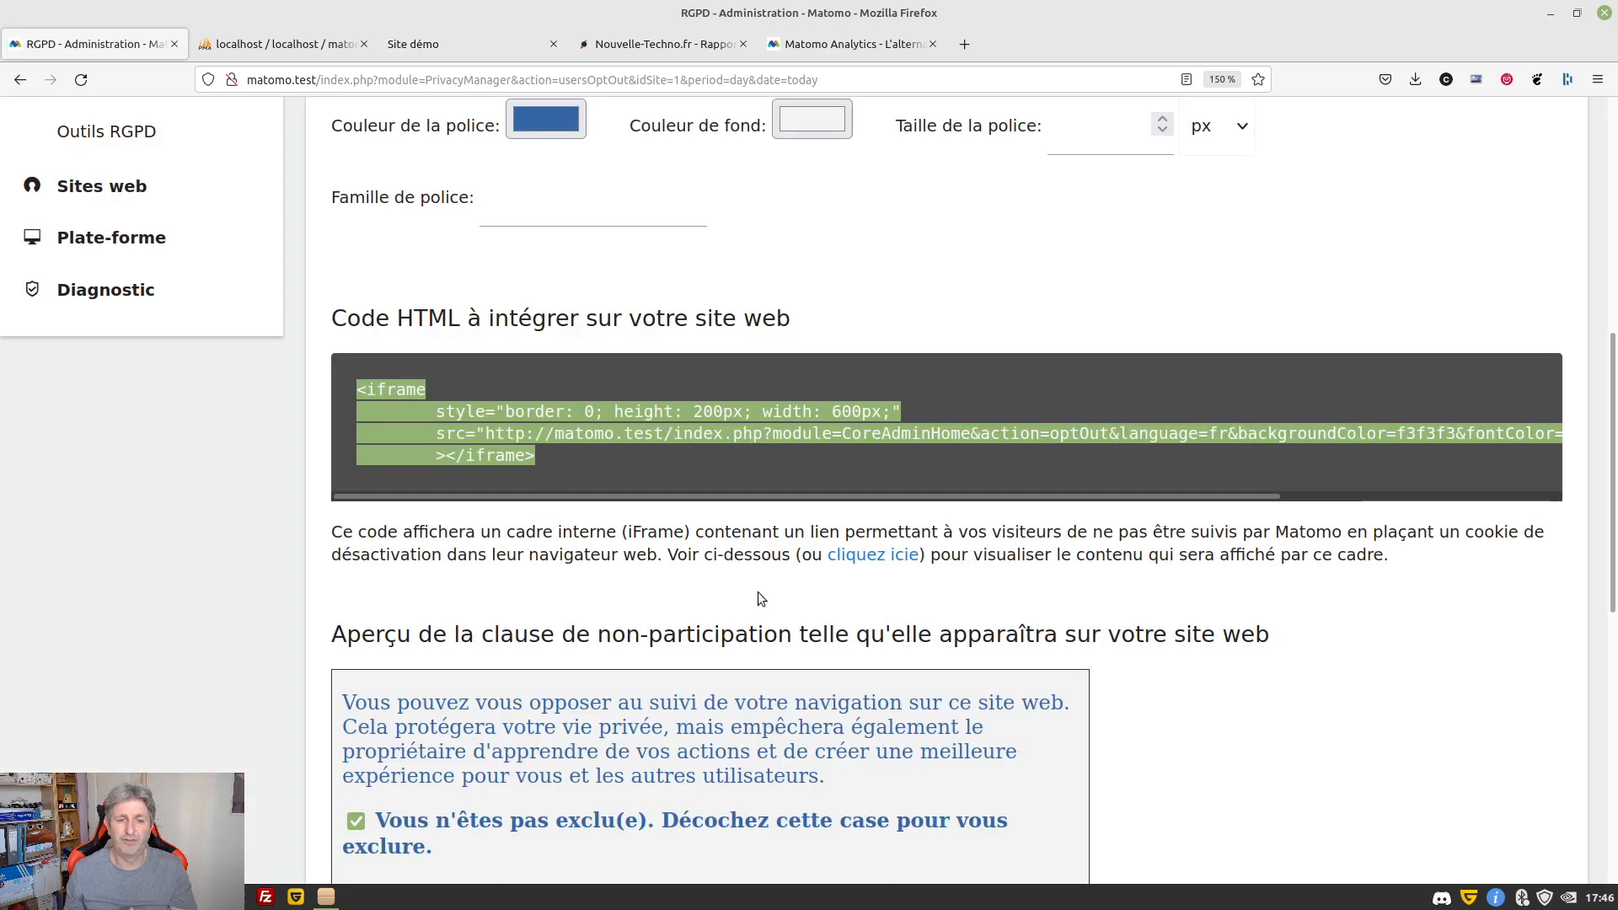
scroll(756, 591, down, 5)
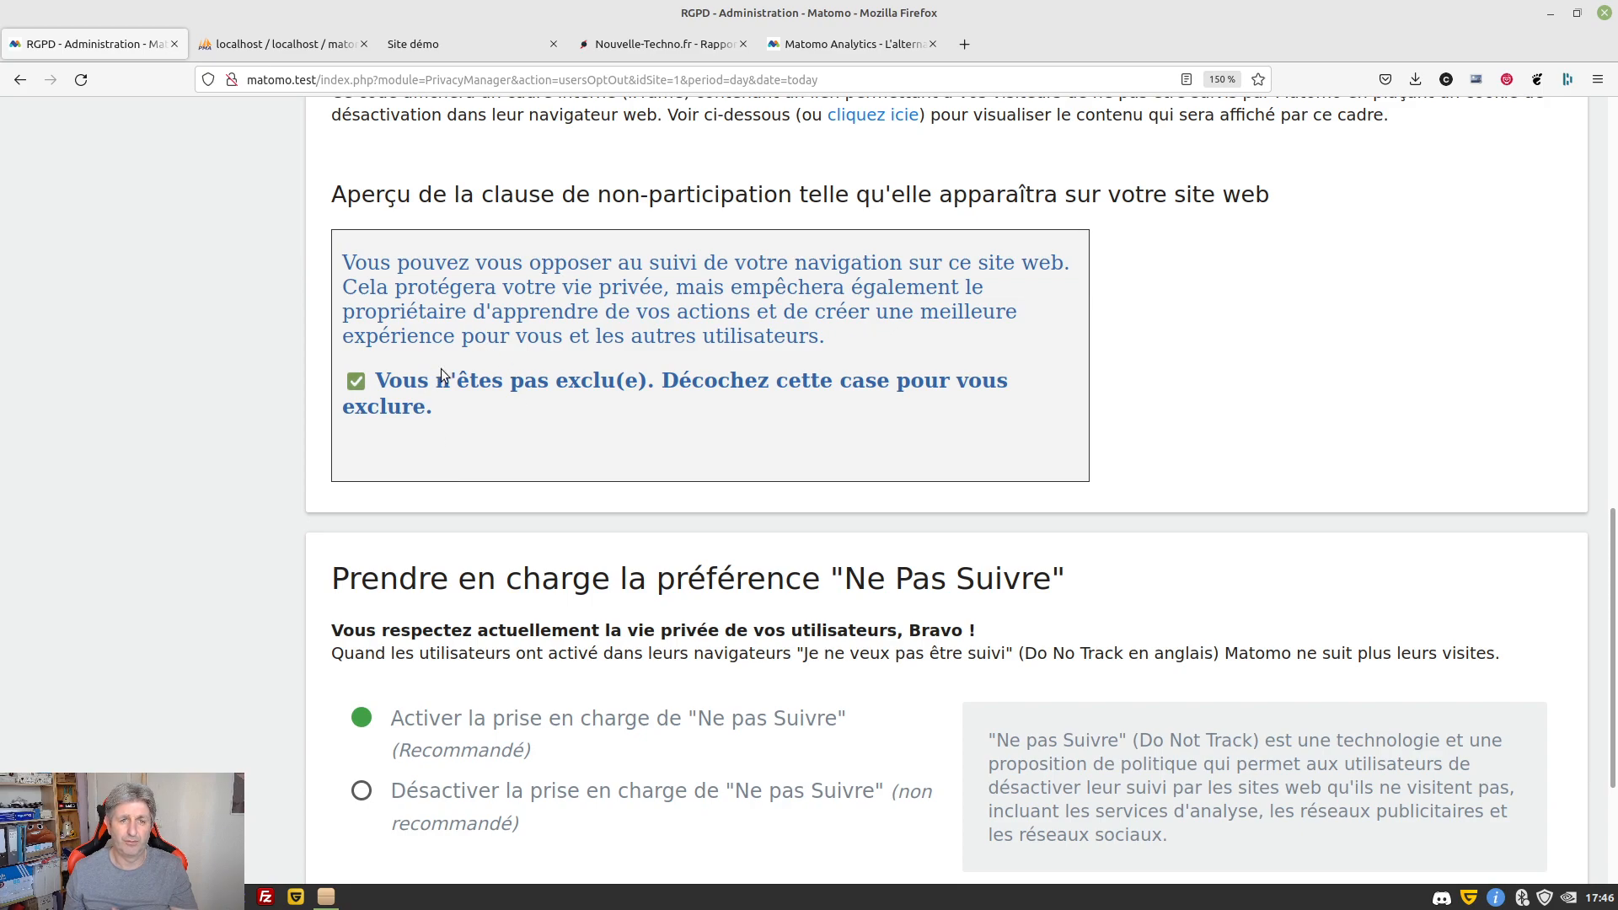
scroll(947, 487, down, 1)
scroll(948, 487, down, 2)
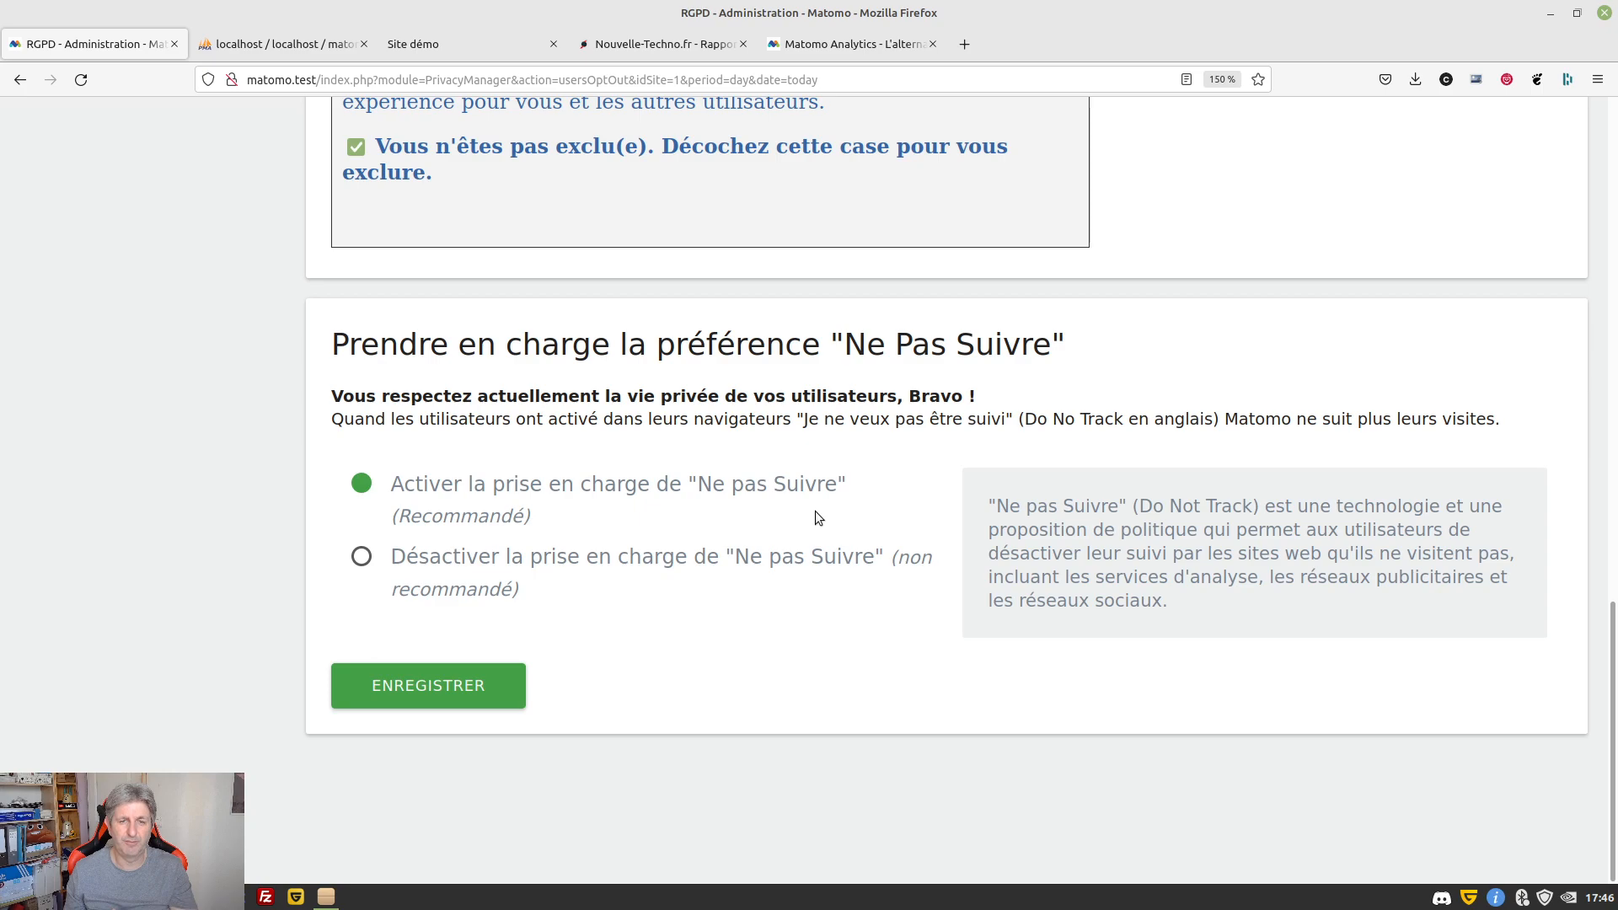
drag(338, 397, 972, 396)
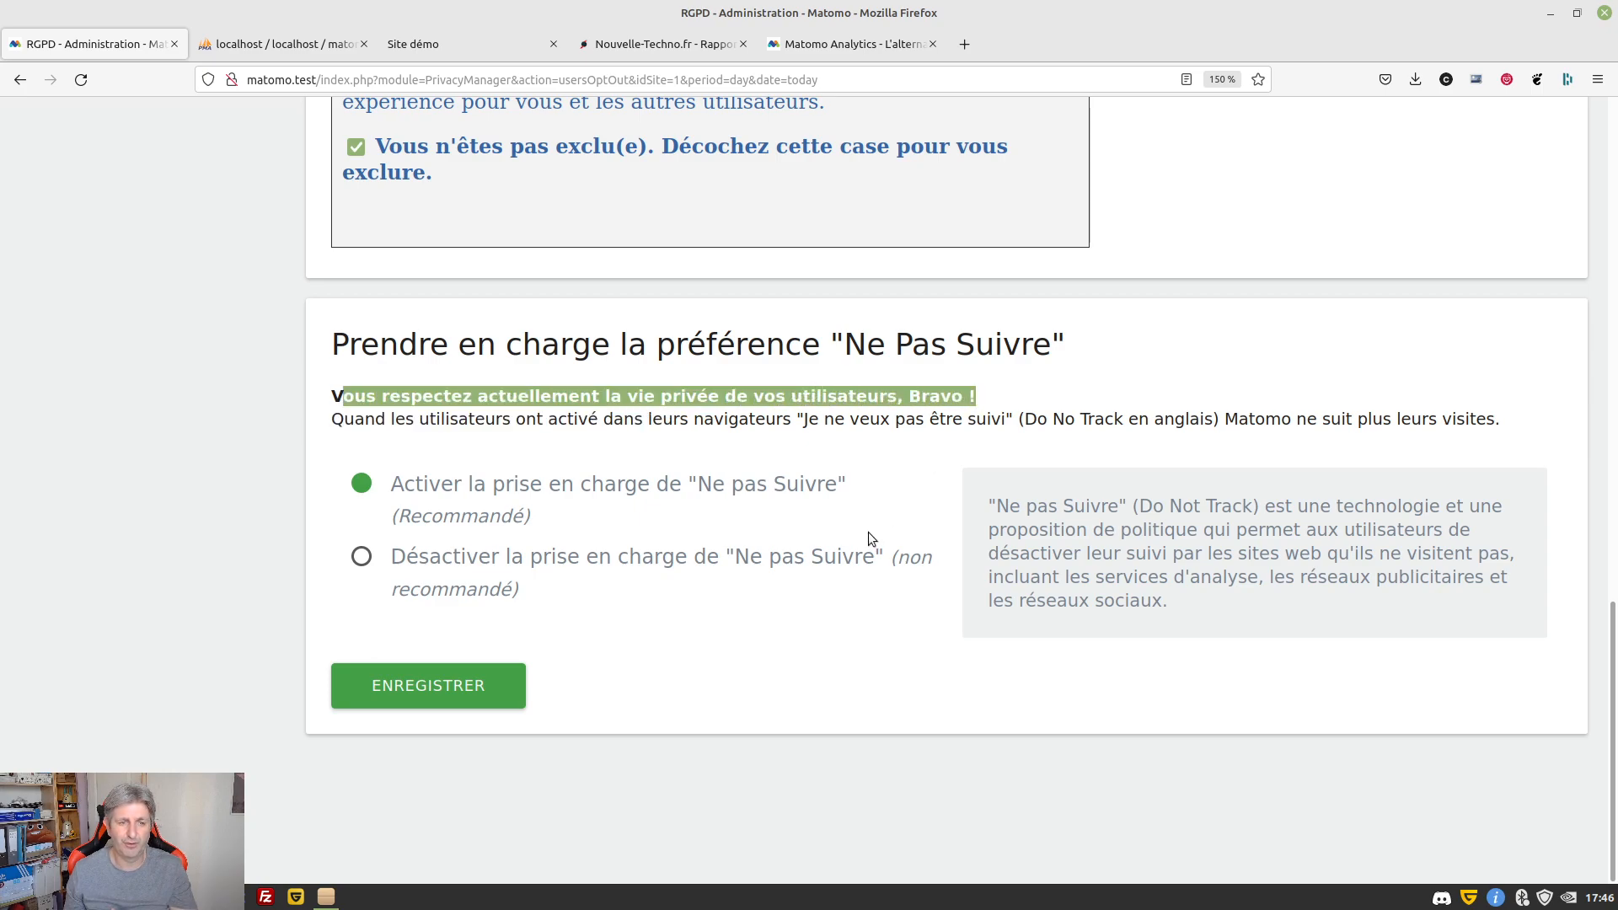
click(365, 407)
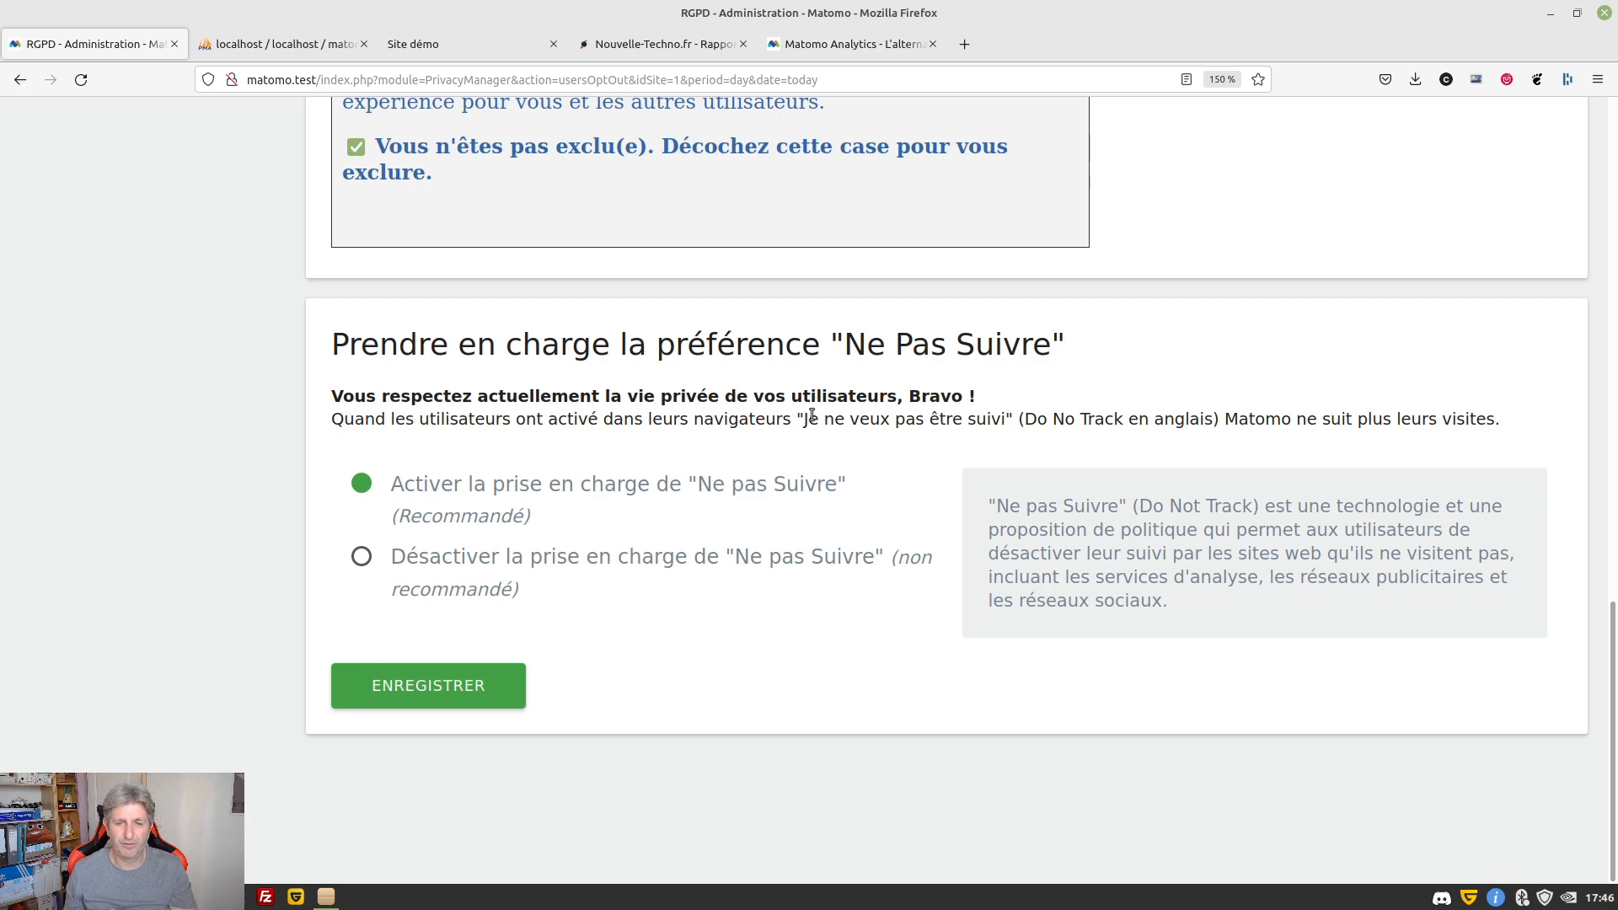
drag(814, 416, 1007, 419)
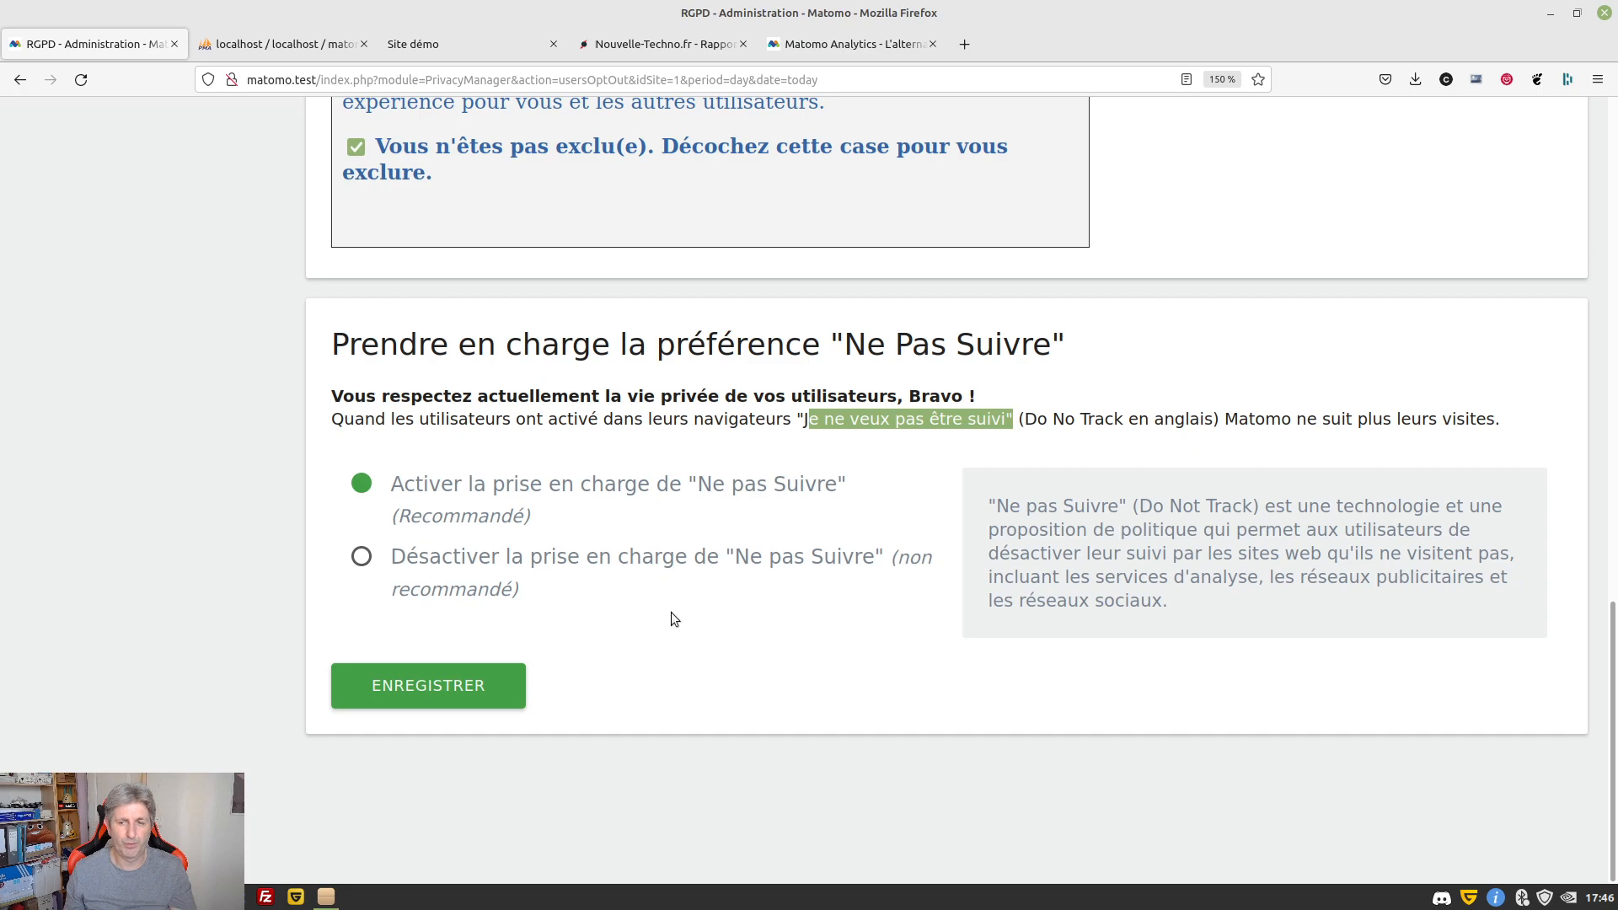
click(609, 396)
scroll(609, 395, up, 15)
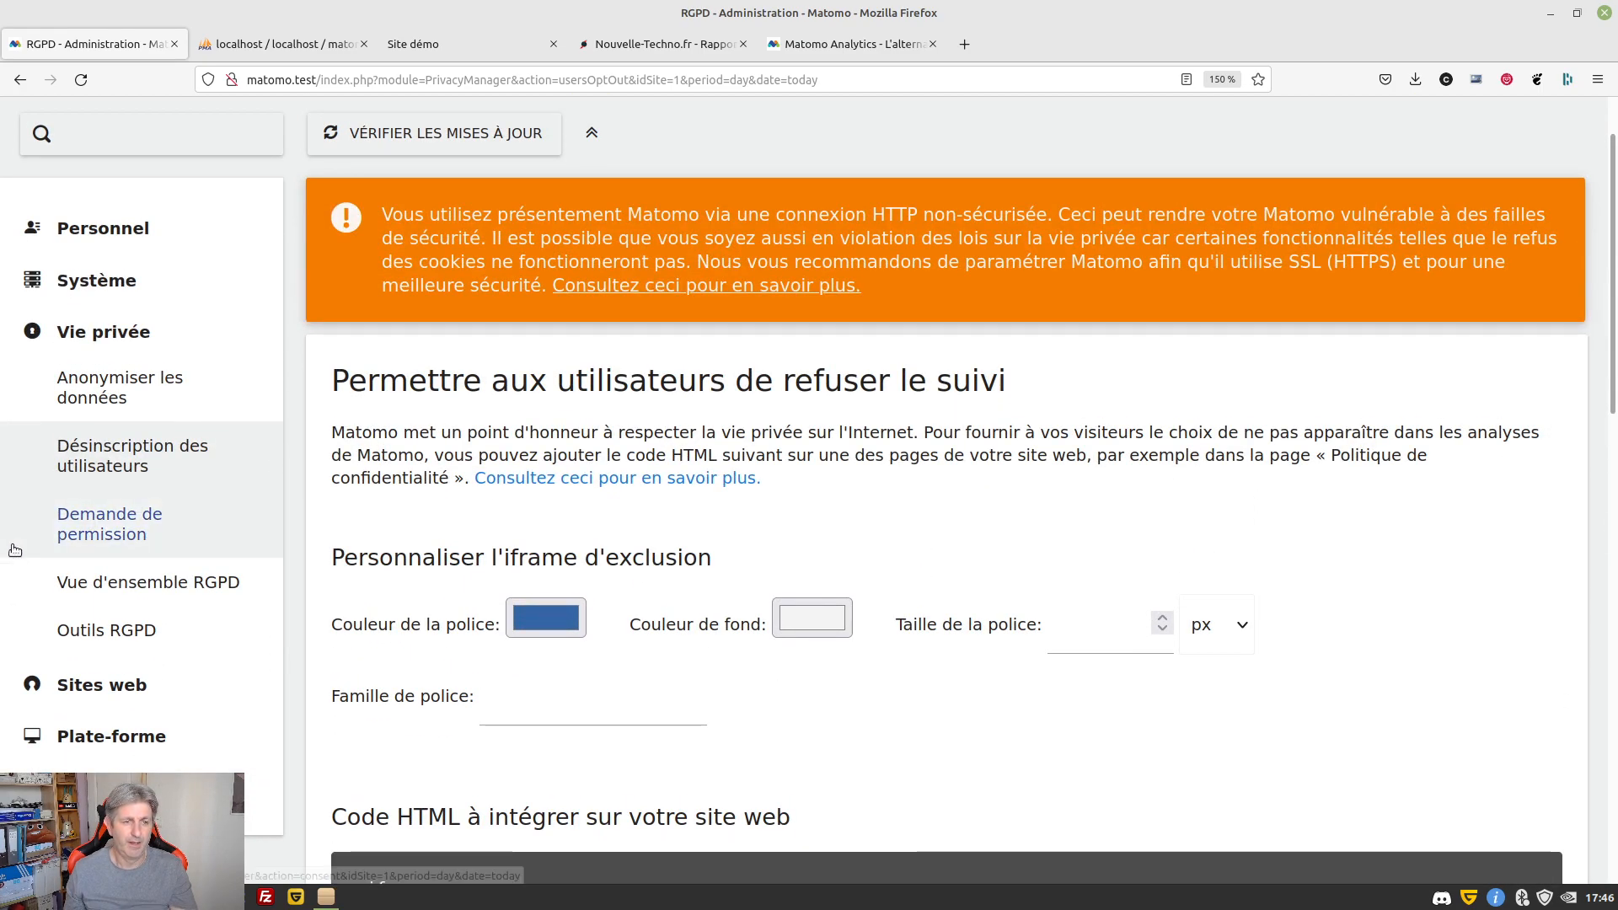
Read the Demande de permission consent guidance, then go to the Site Démo dashboard
click(94, 536)
scroll(998, 459, down, 3)
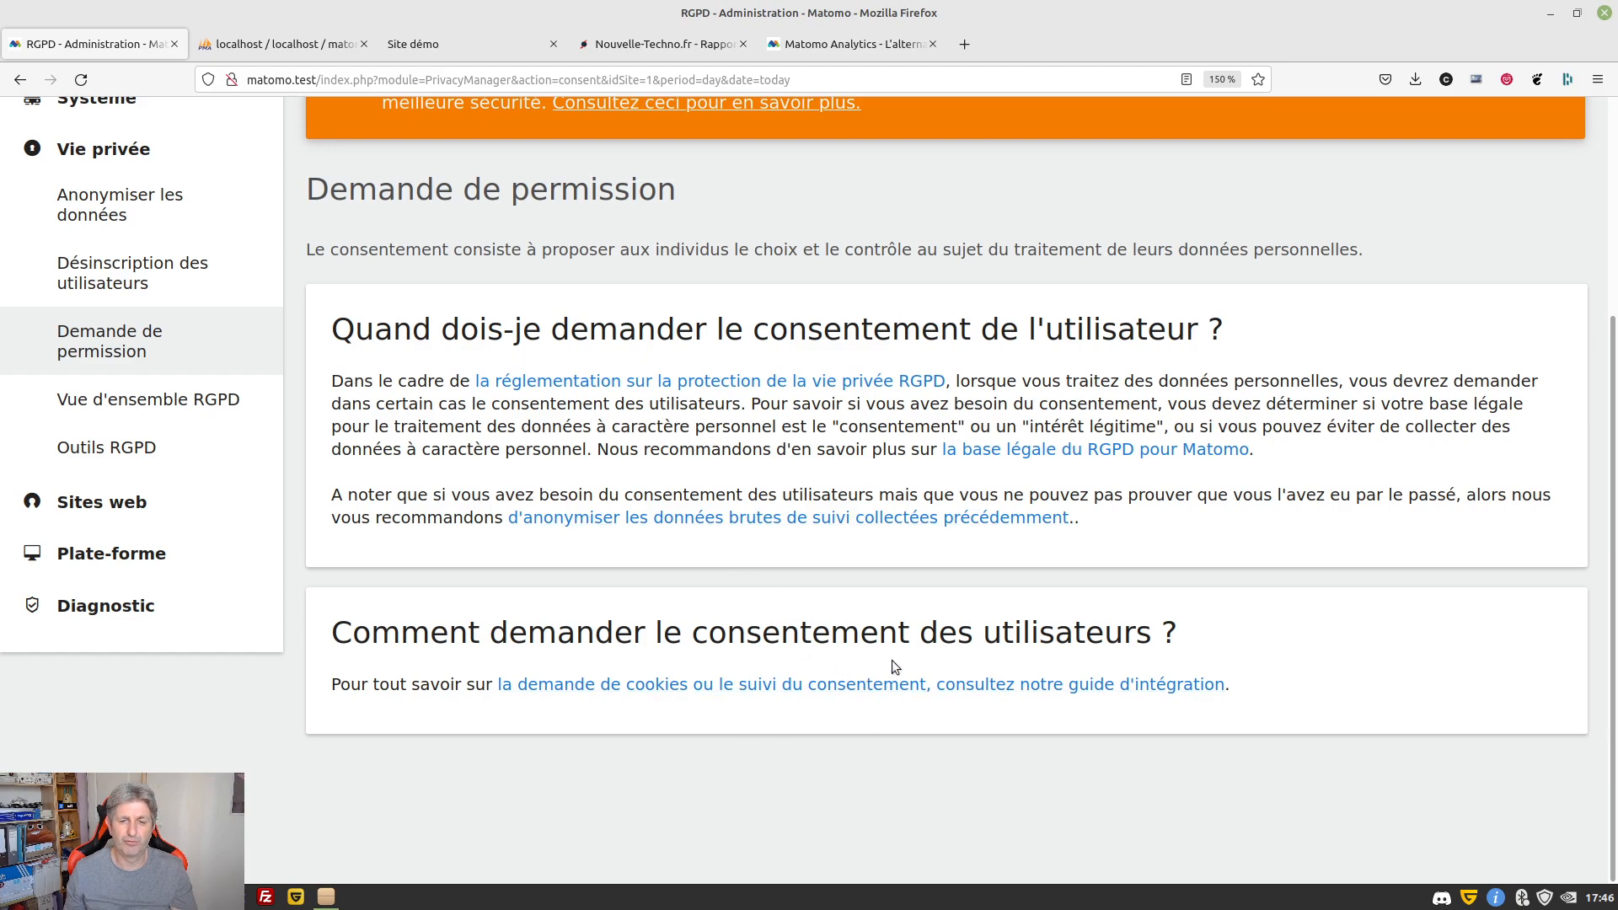
scroll(674, 451, up, 3)
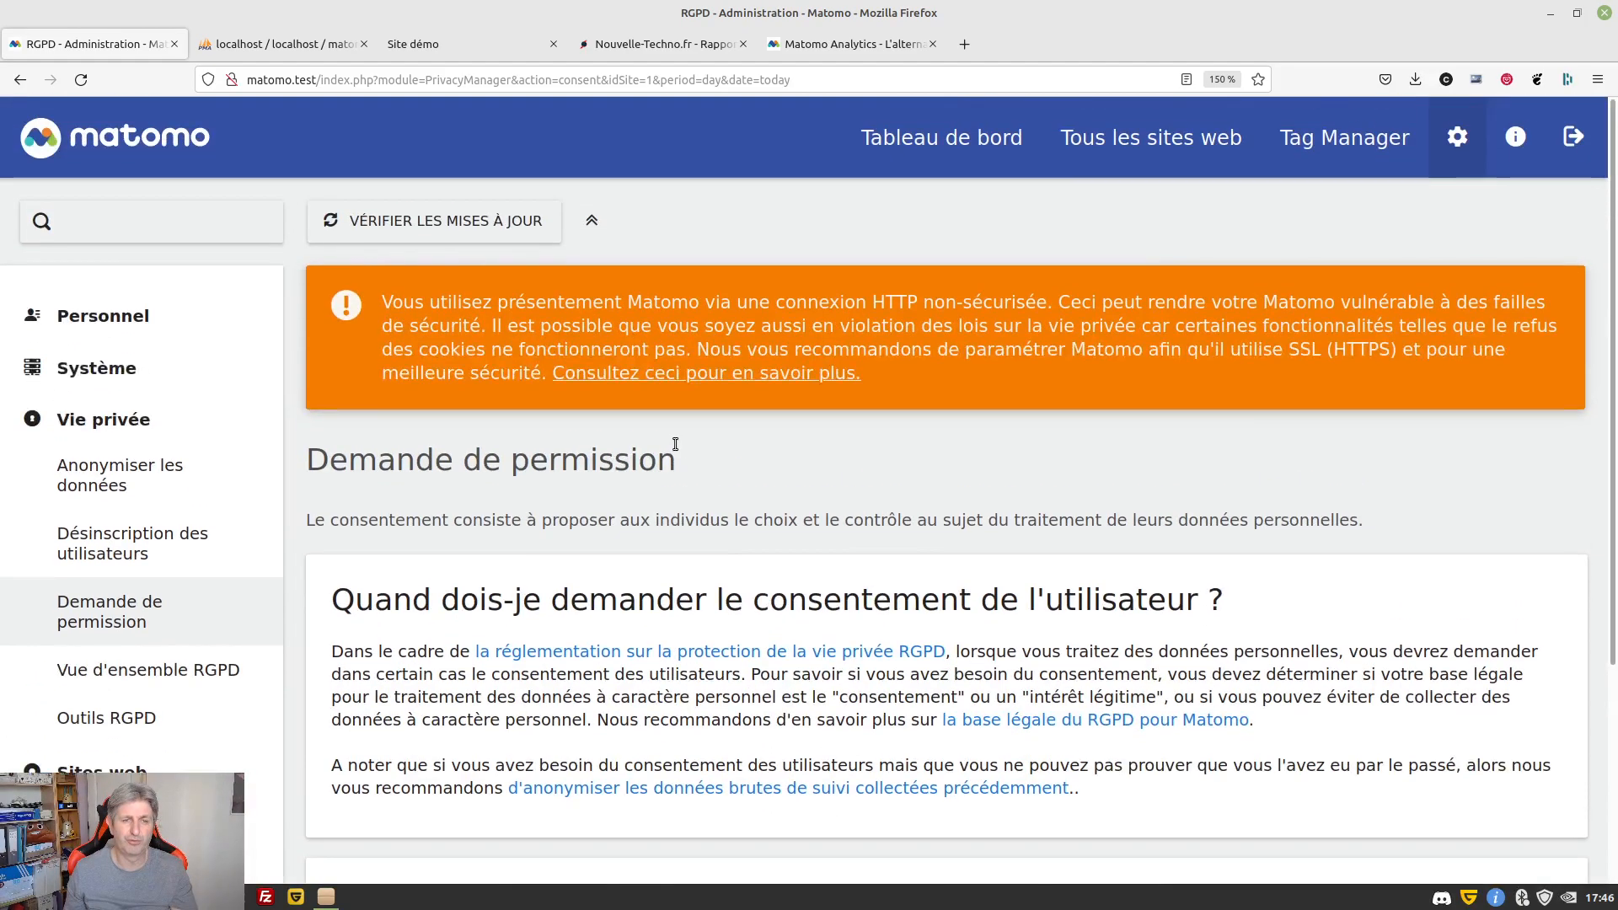
scroll(524, 617, down, 2)
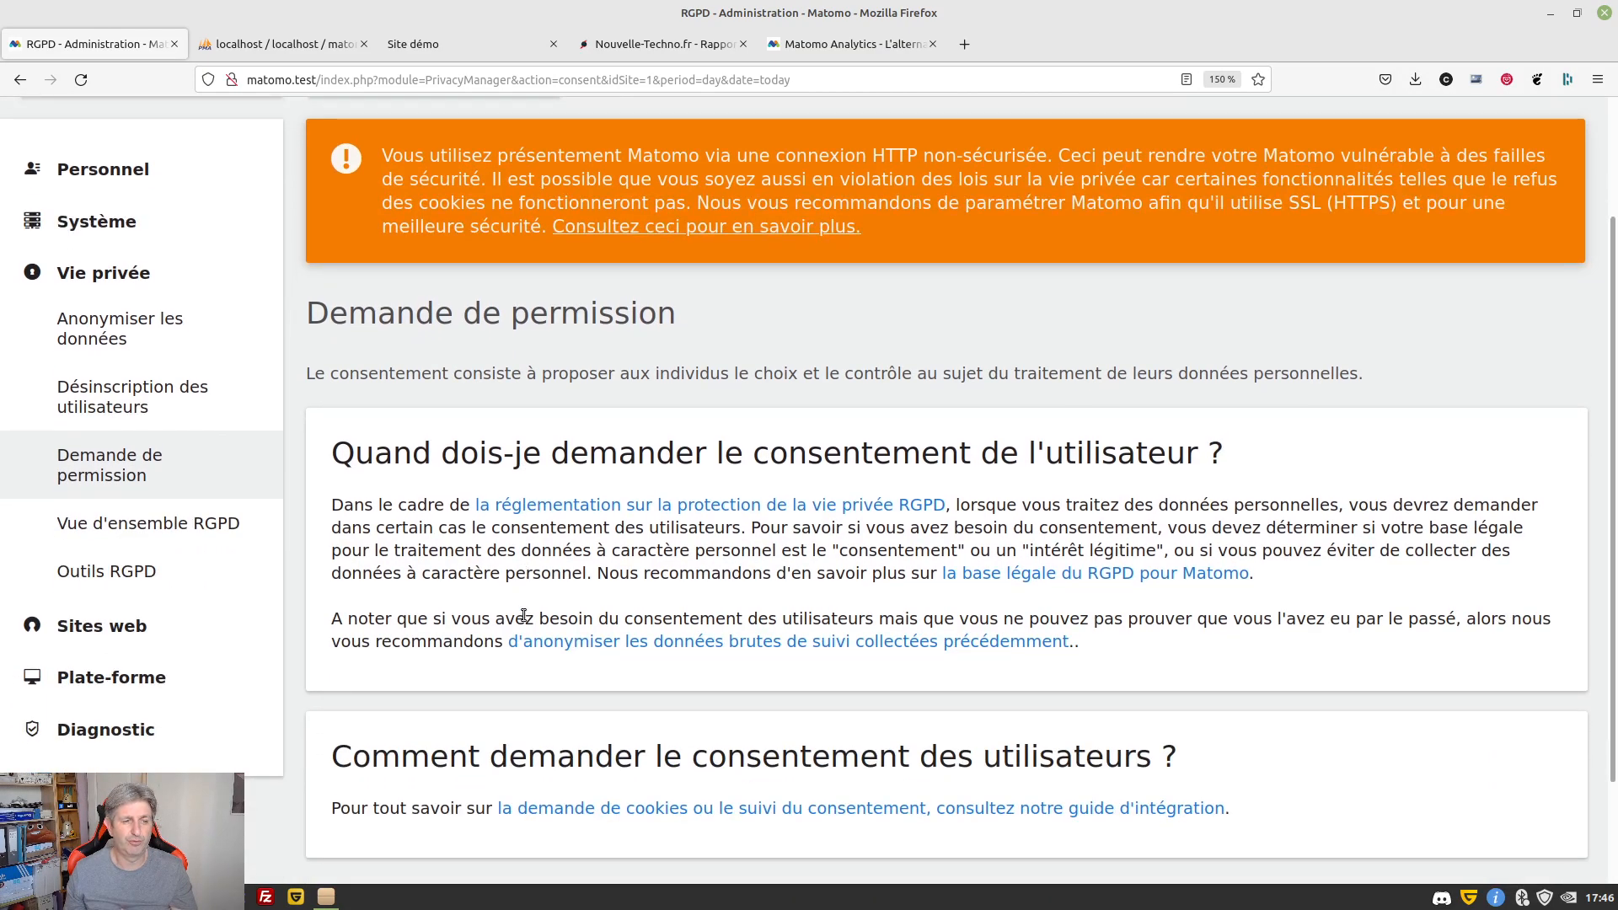
scroll(485, 569, up, 2)
click(150, 149)
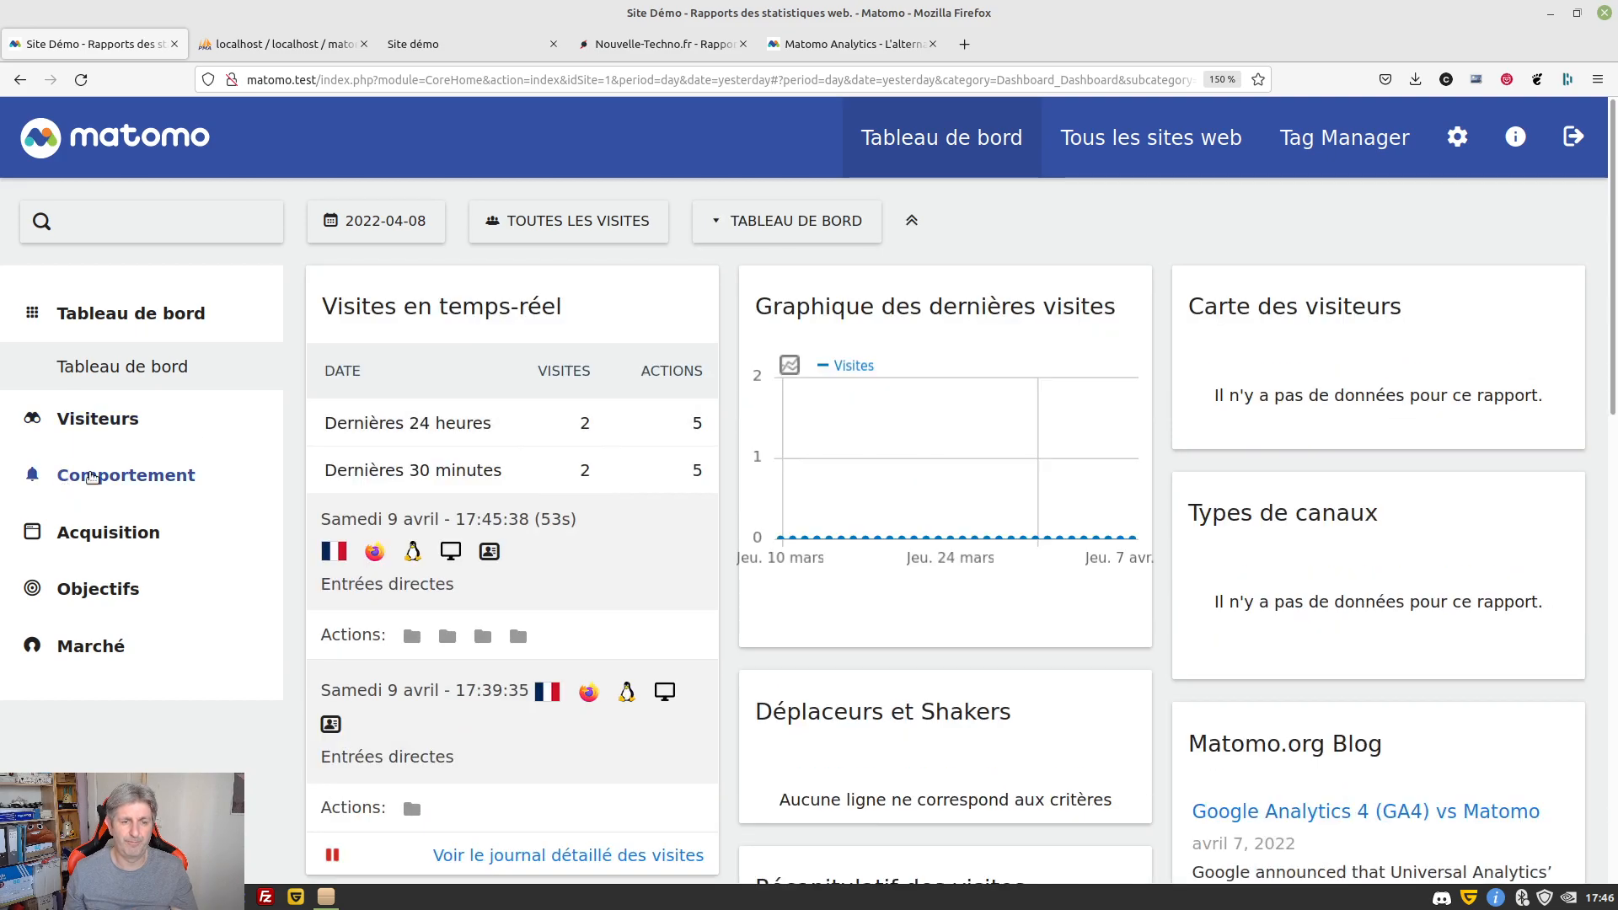
Open Site Démo's real-time visits under Visiteurs, then the Journal des Visites for 2022-04-08
scroll(174, 430, down, 2)
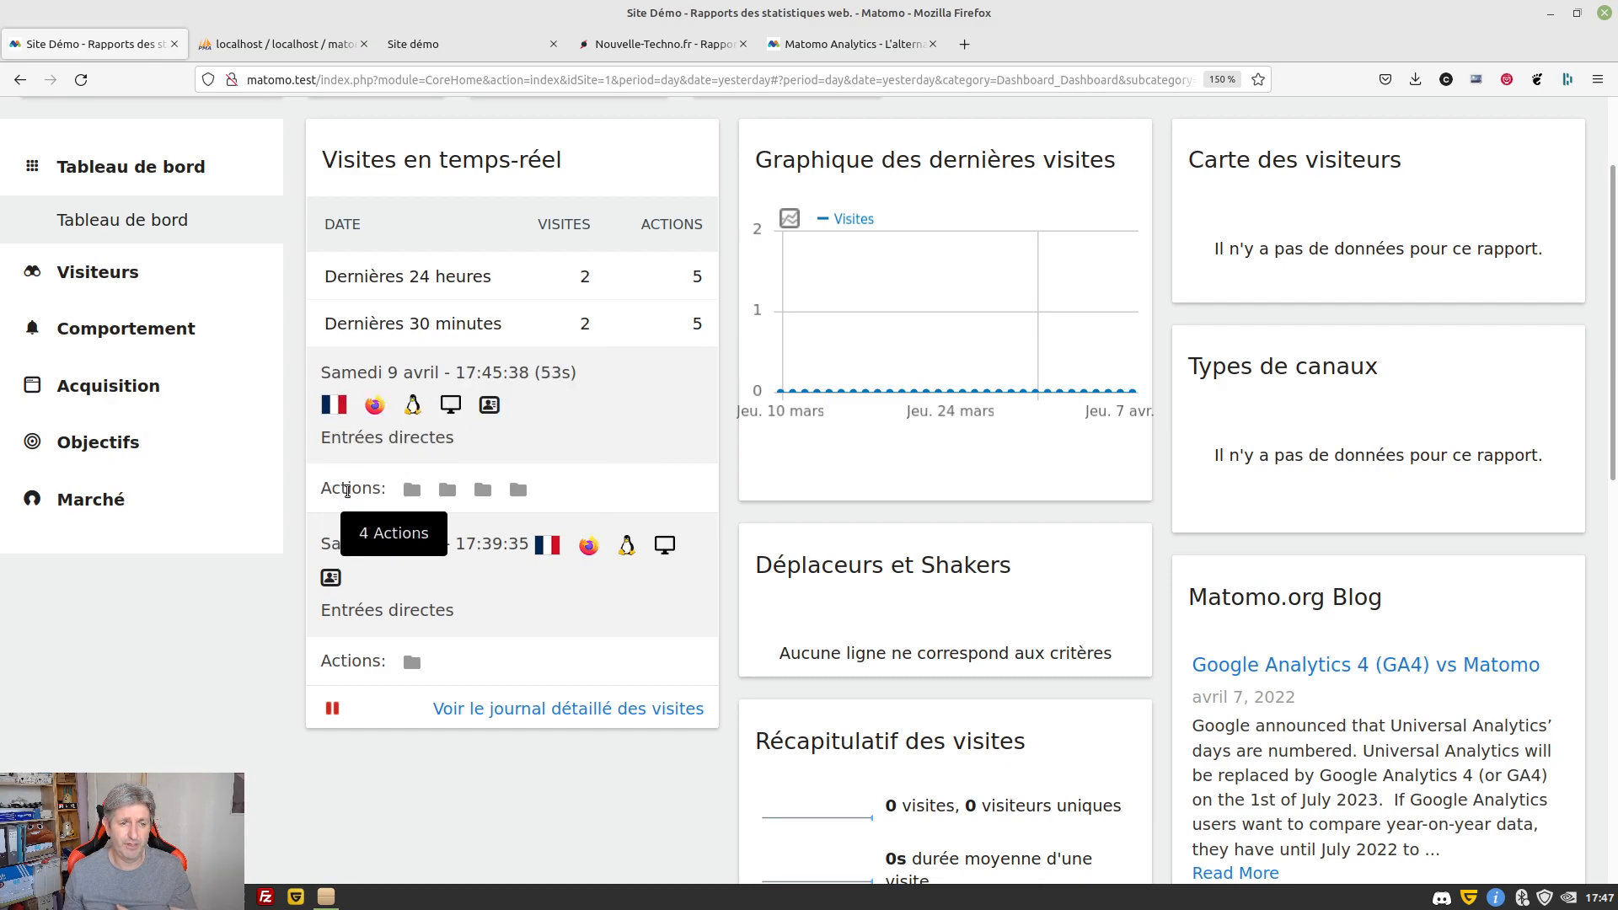
mouse_move(410, 494)
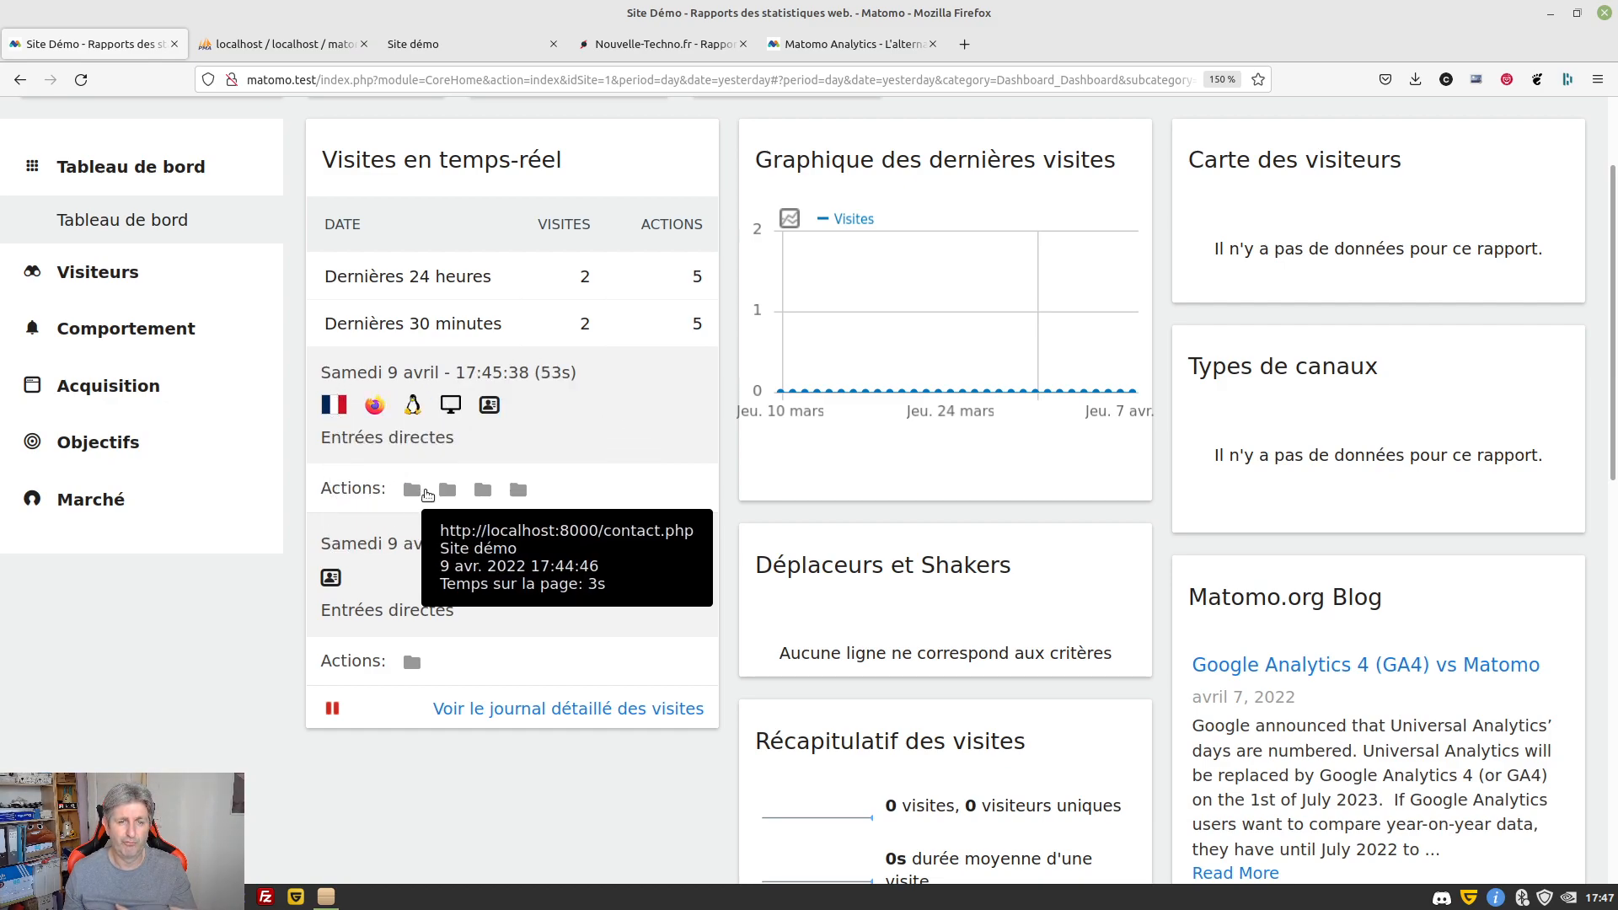
mouse_move(485, 493)
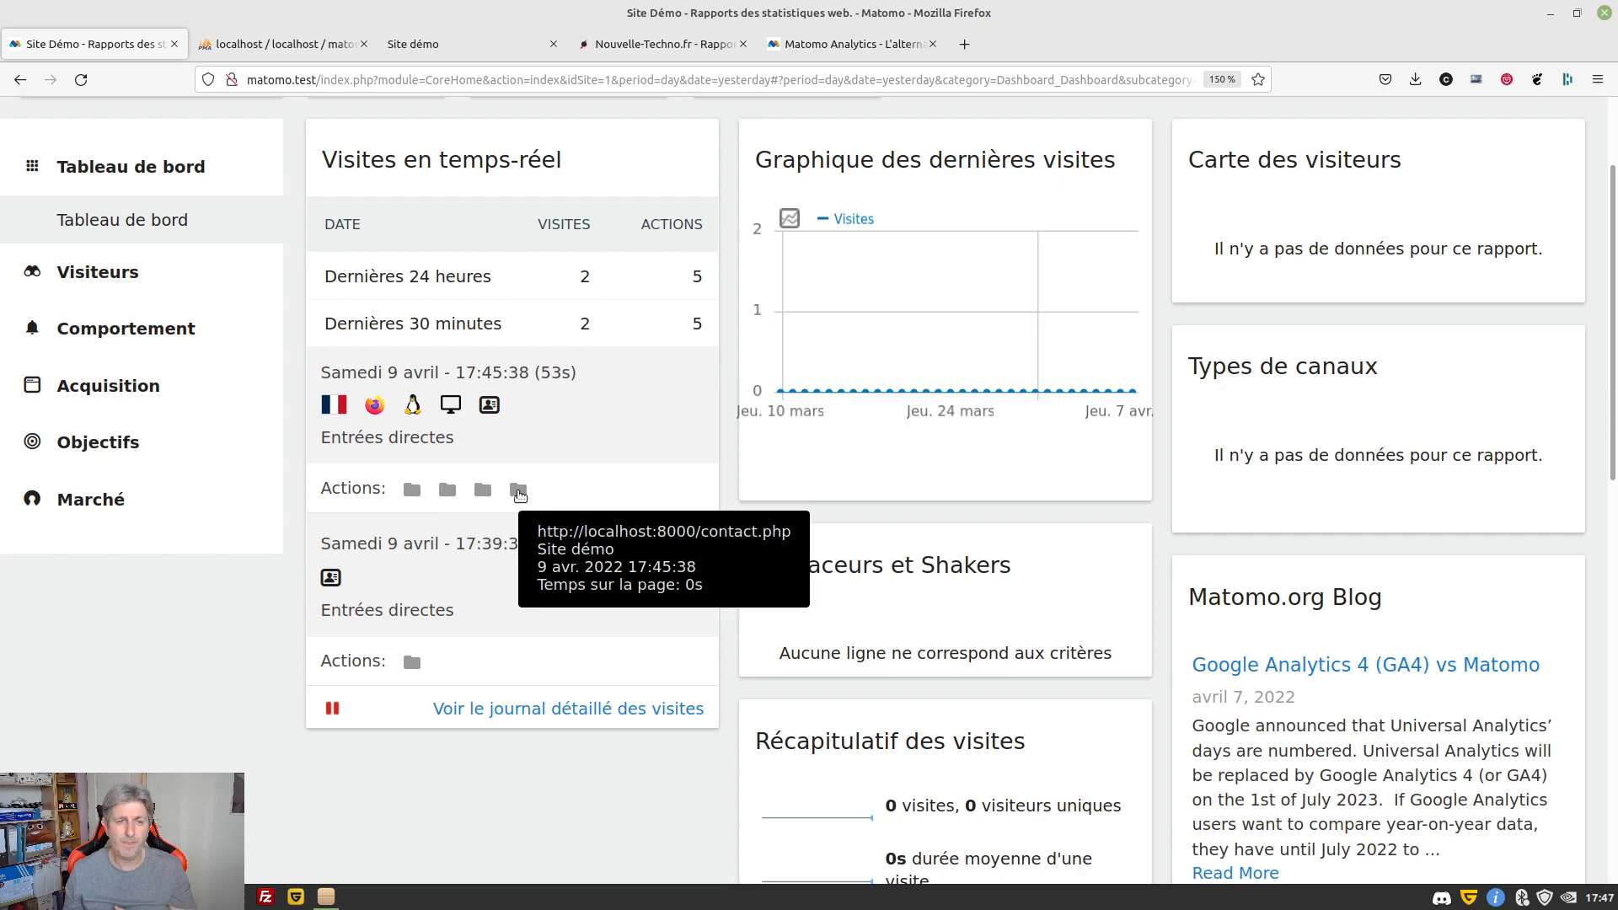
click(111, 274)
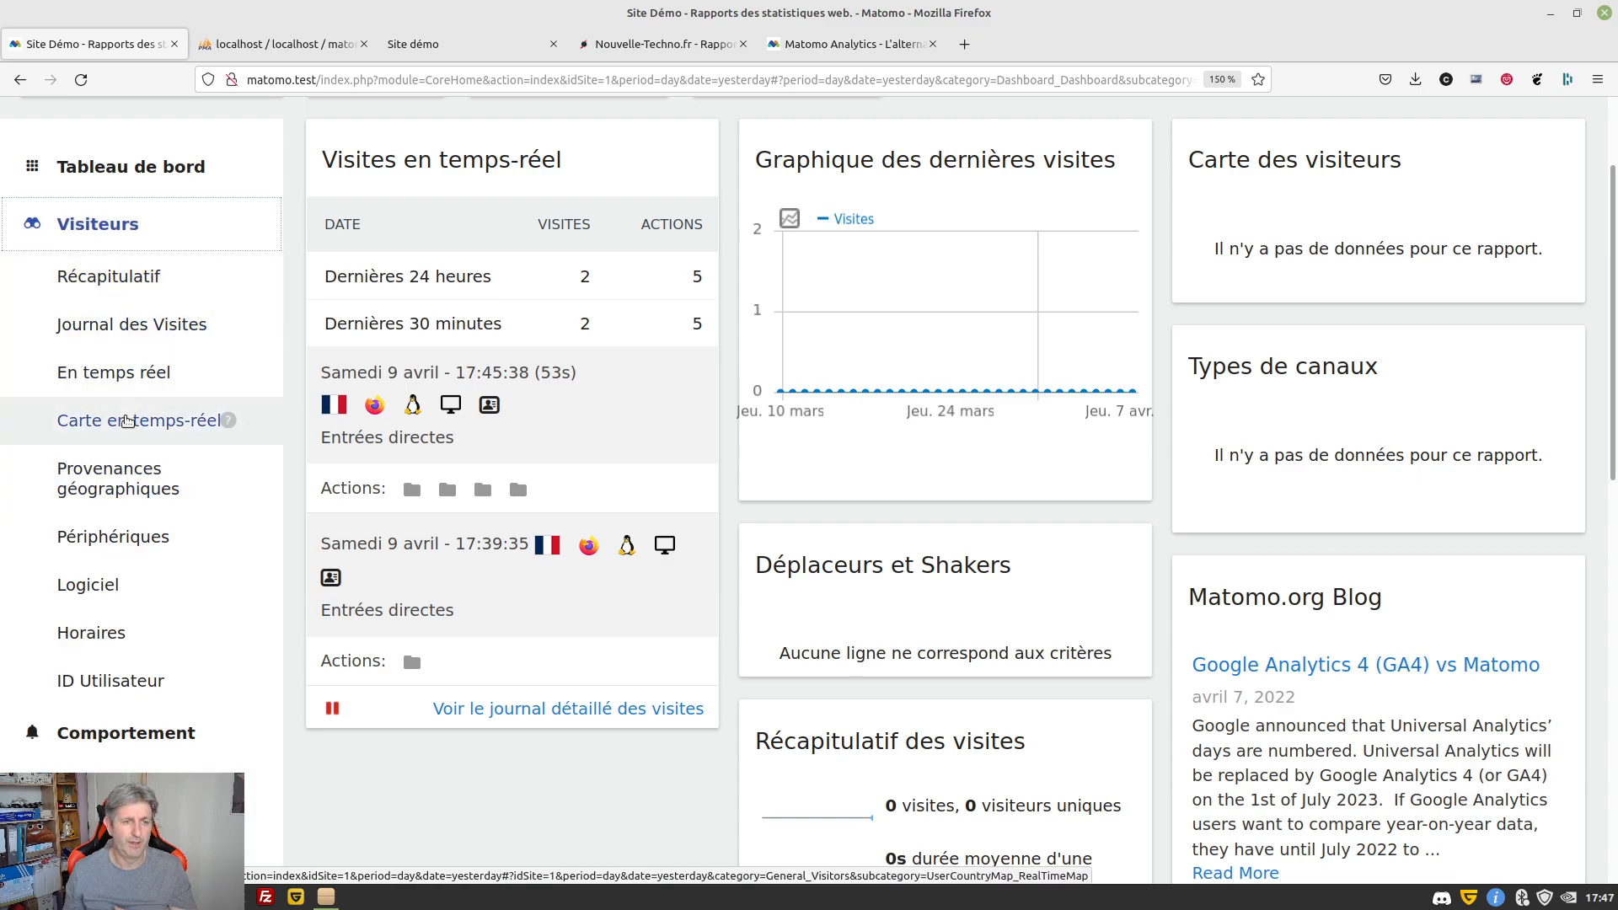
click(125, 382)
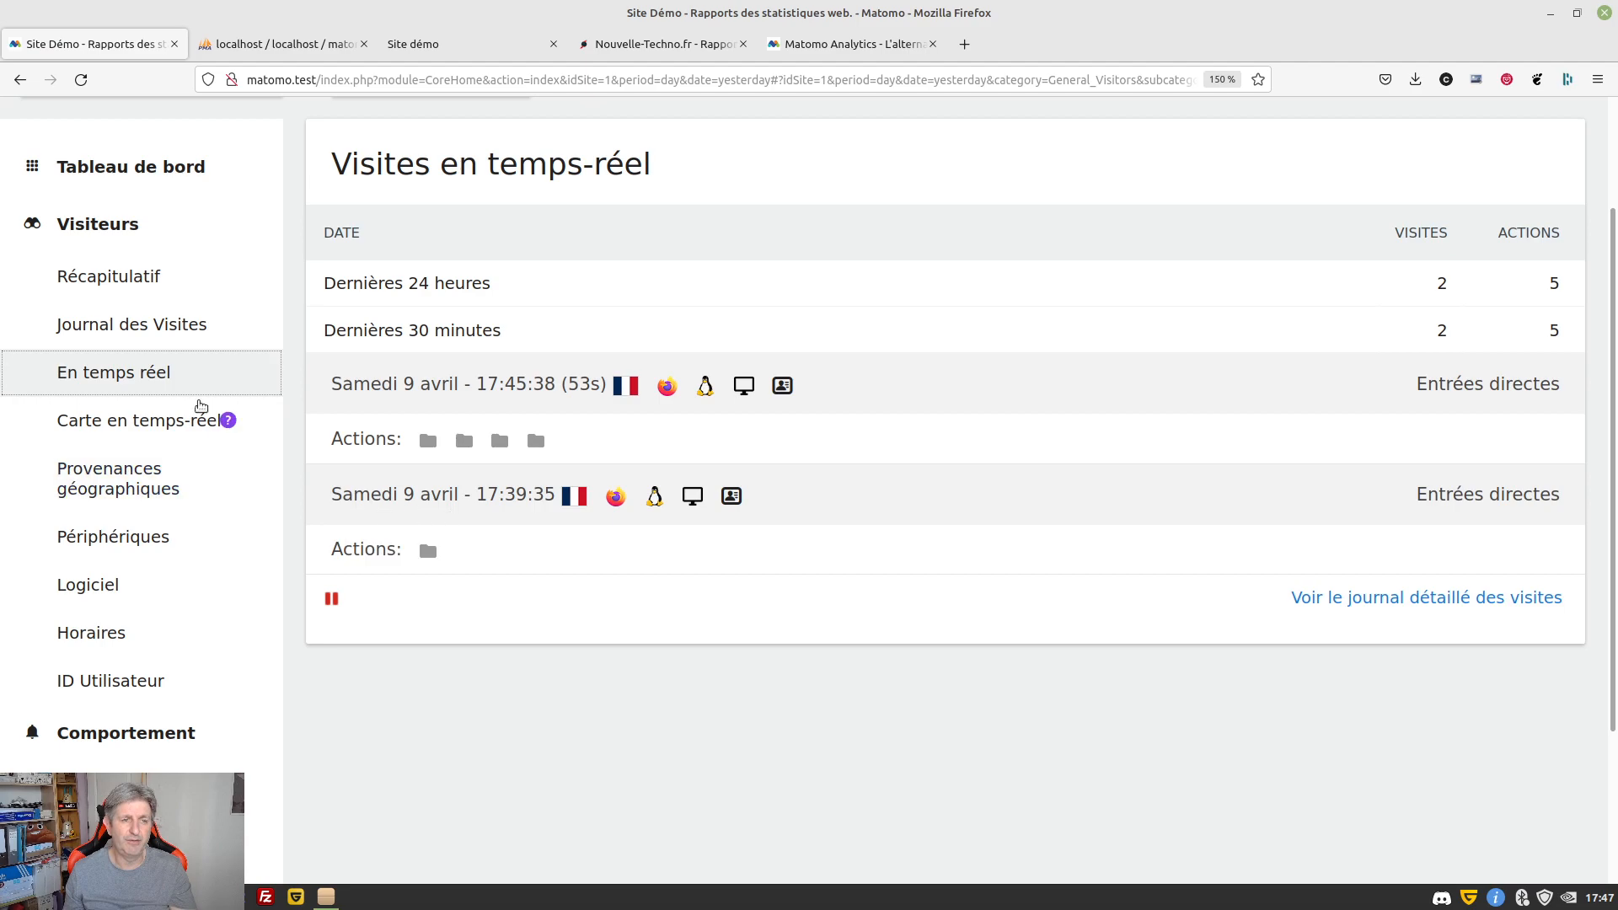
click(145, 330)
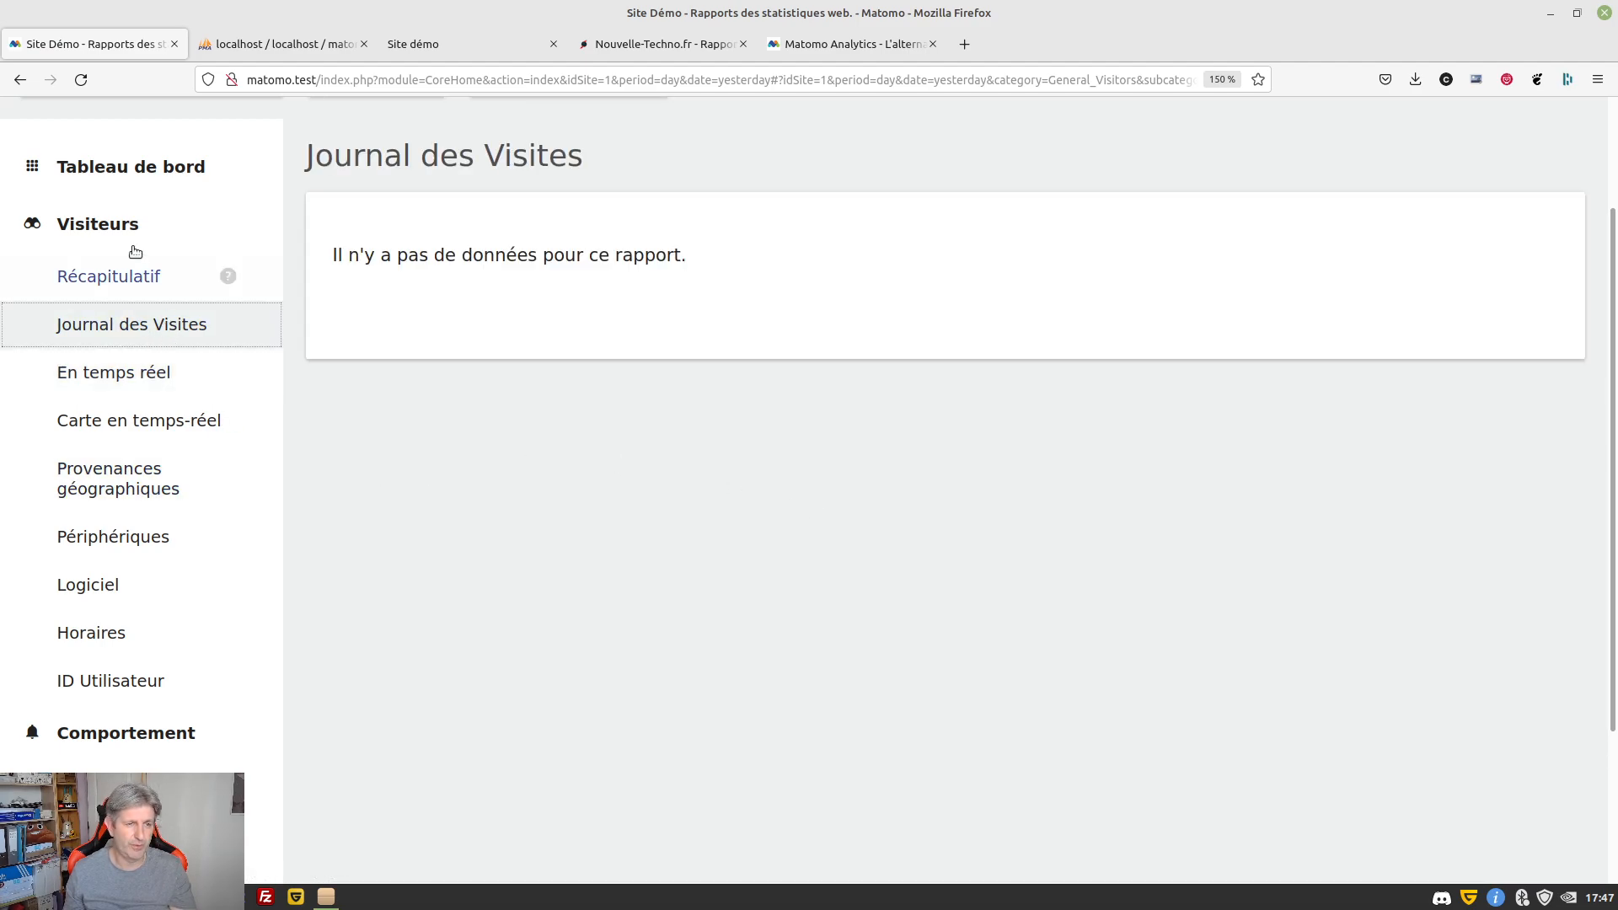
scroll(509, 181, up, 3)
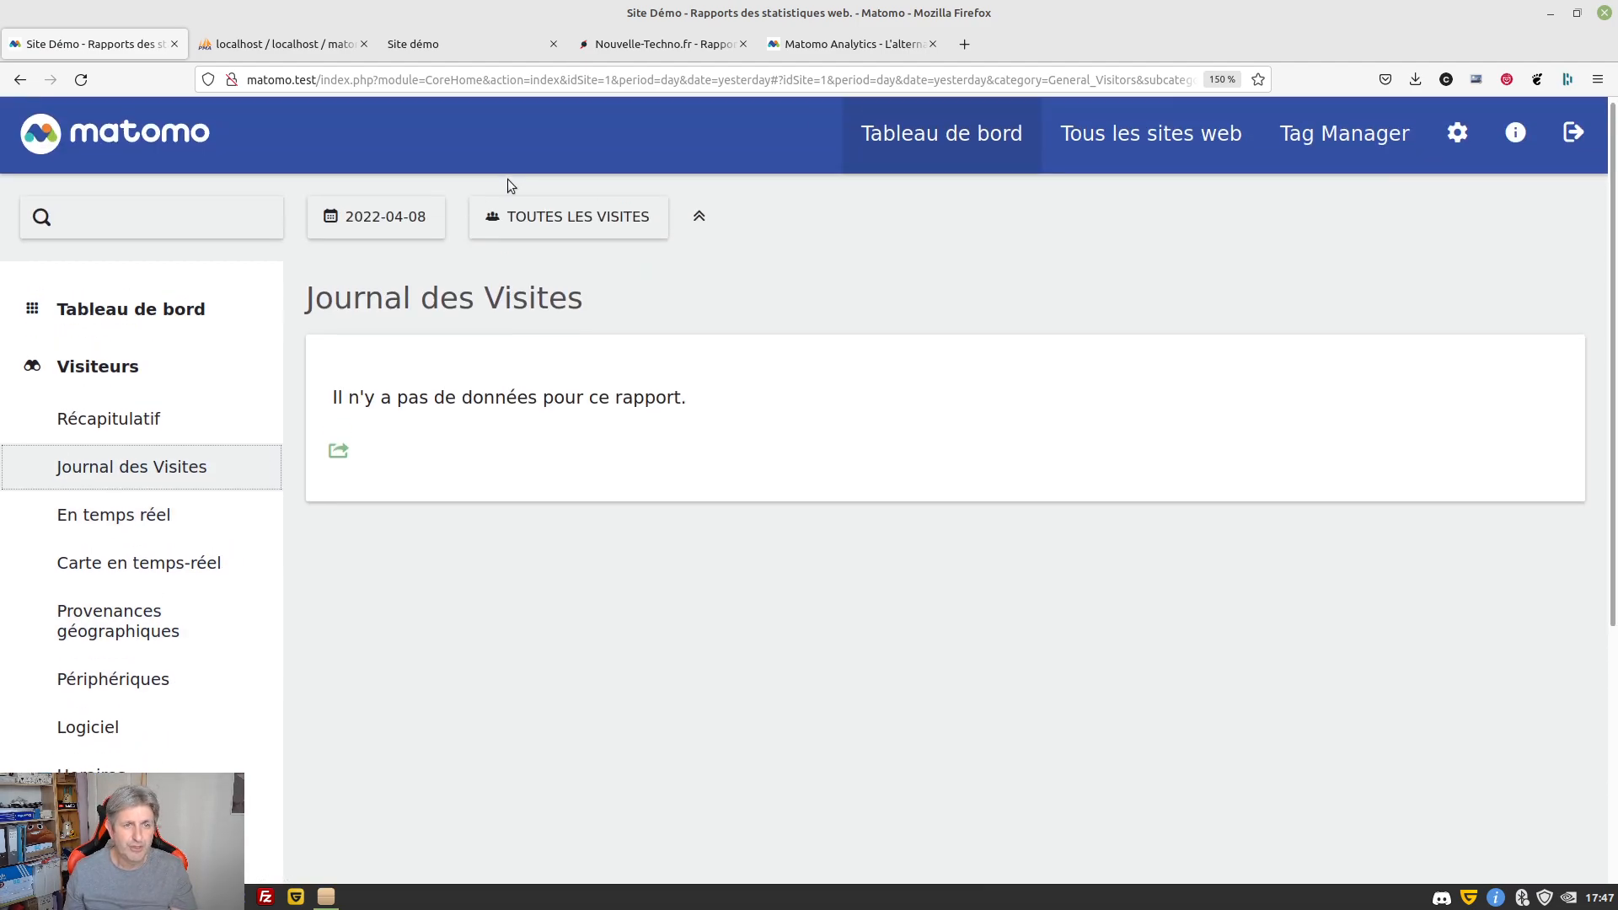
Show the 2022-04-09 visit log, review the first visitor's profile, then open the Nouvelle-Techno dashboard
click(418, 216)
click(485, 366)
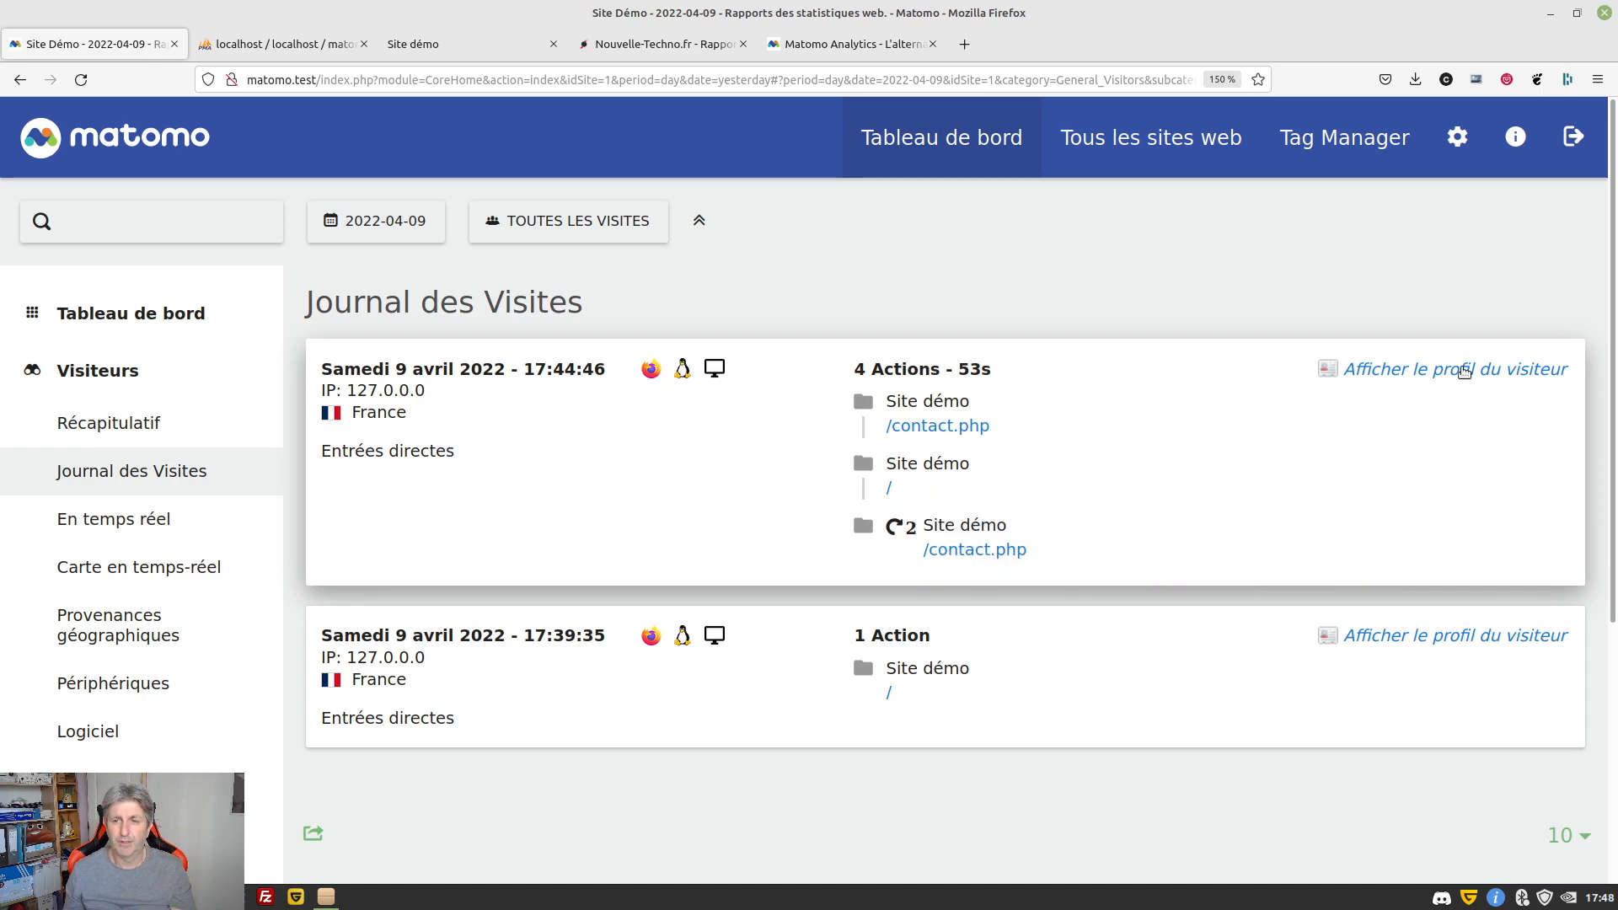
click(1464, 372)
scroll(493, 420, down, 1)
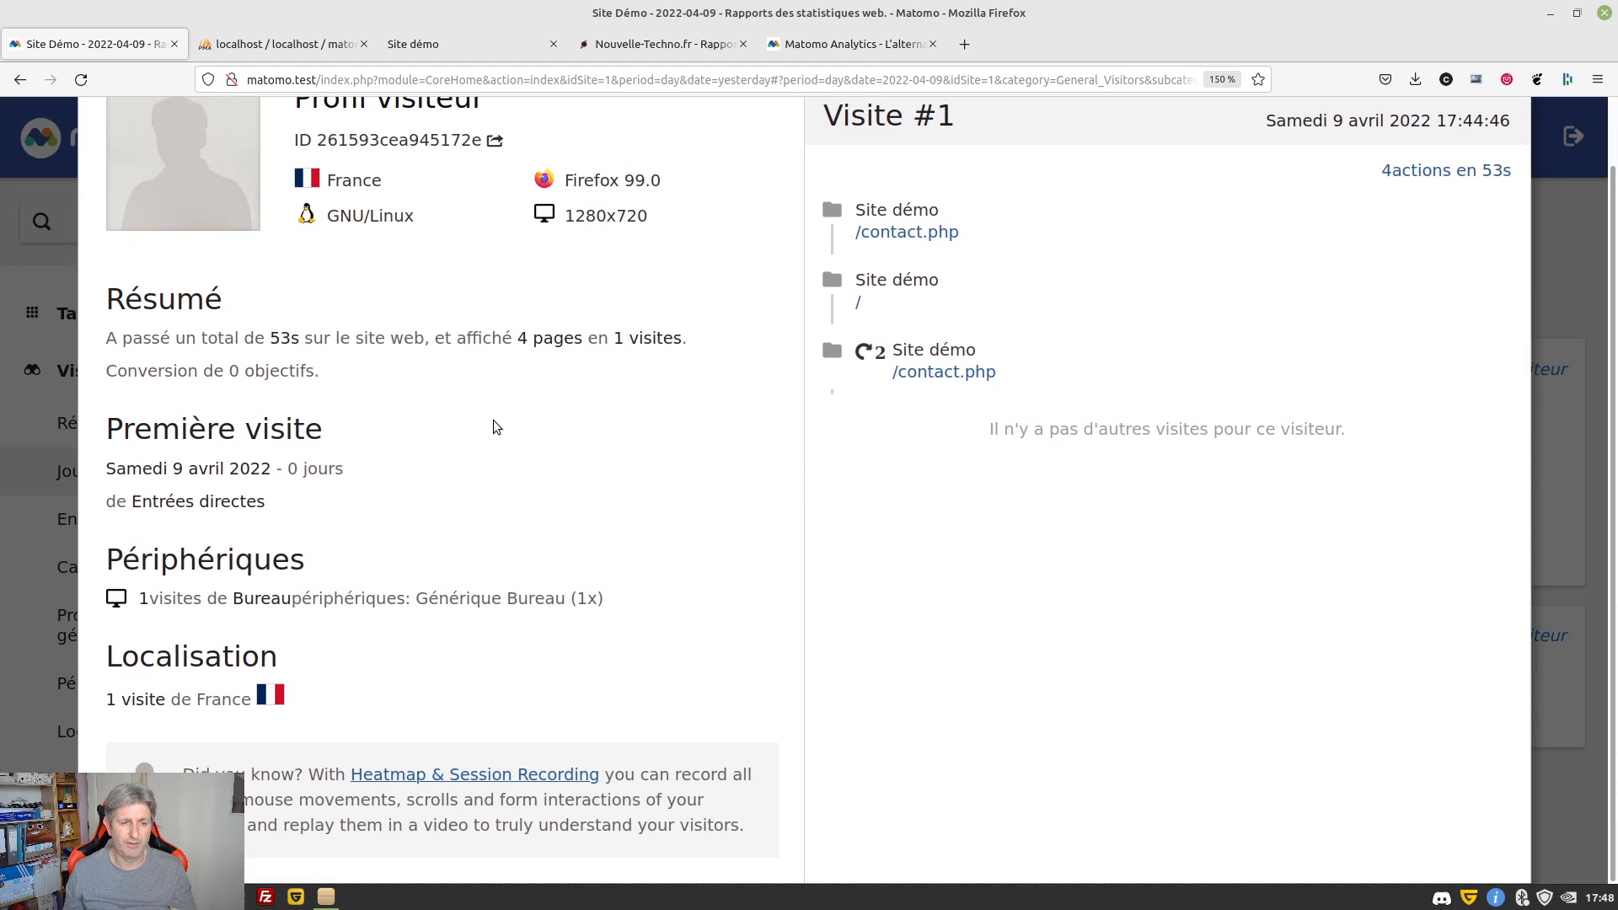
scroll(493, 420, up, 1)
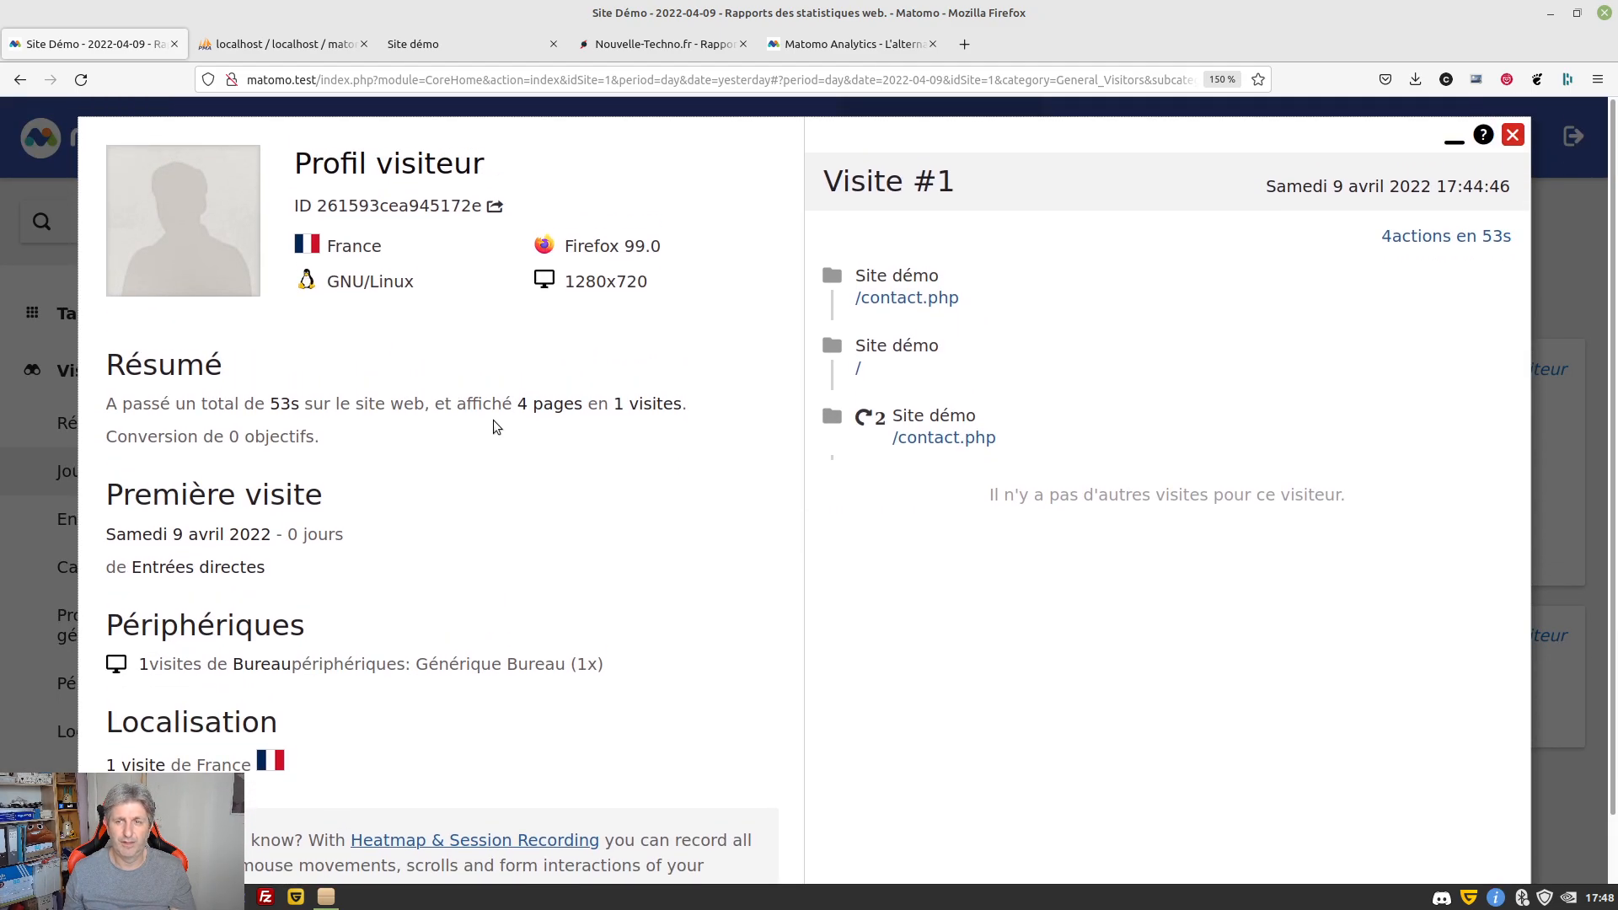
click(1514, 136)
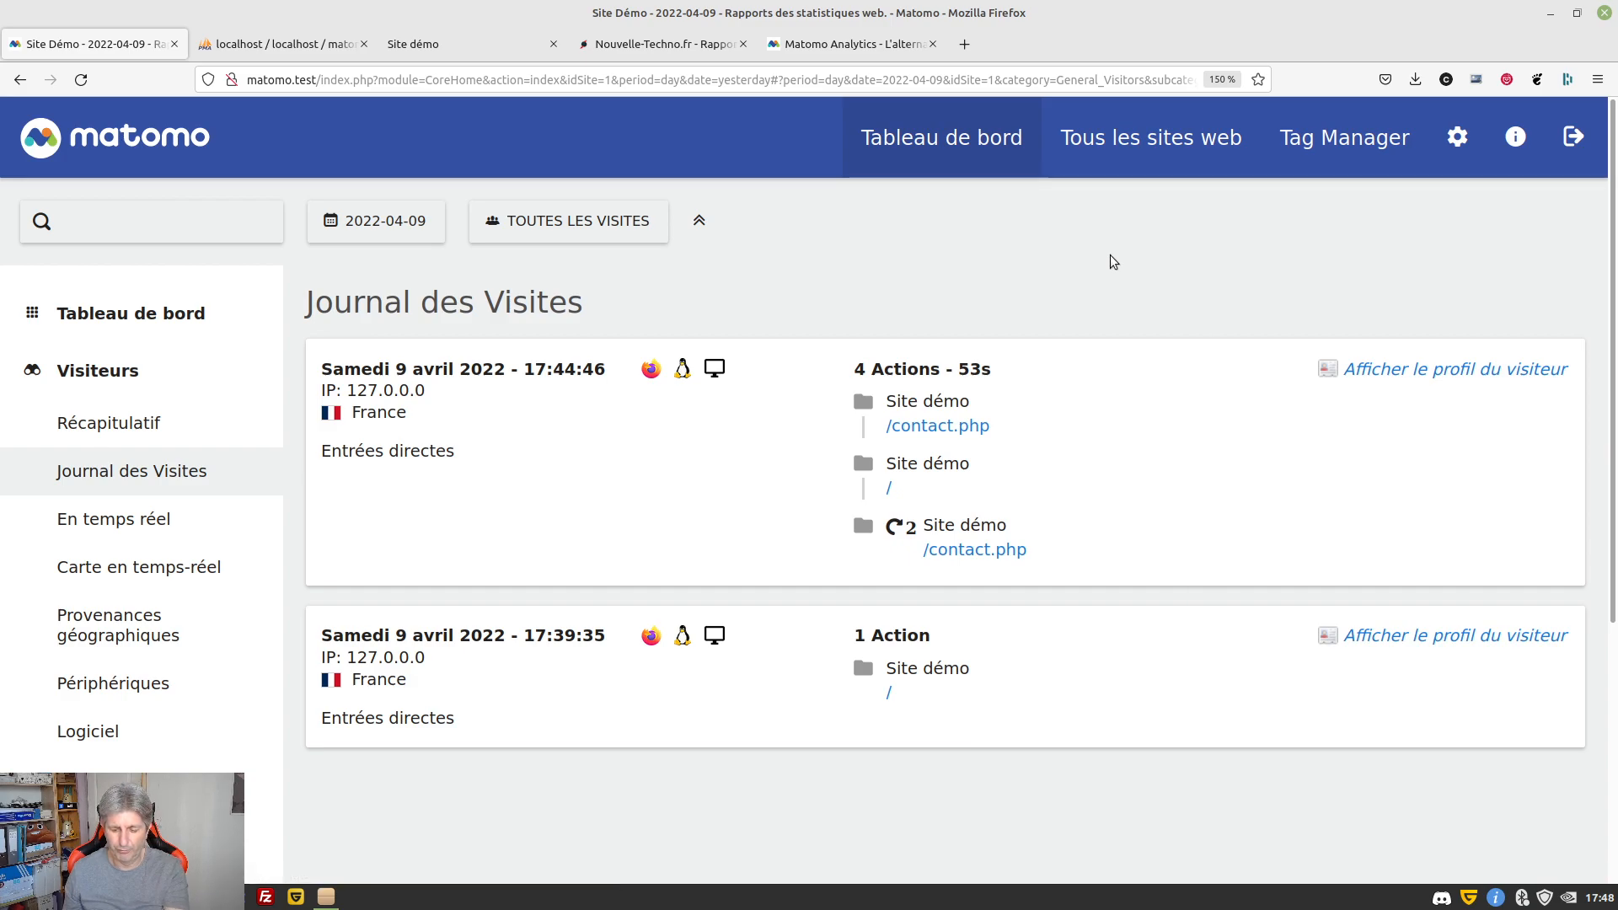
key(F11)
click(581, 21)
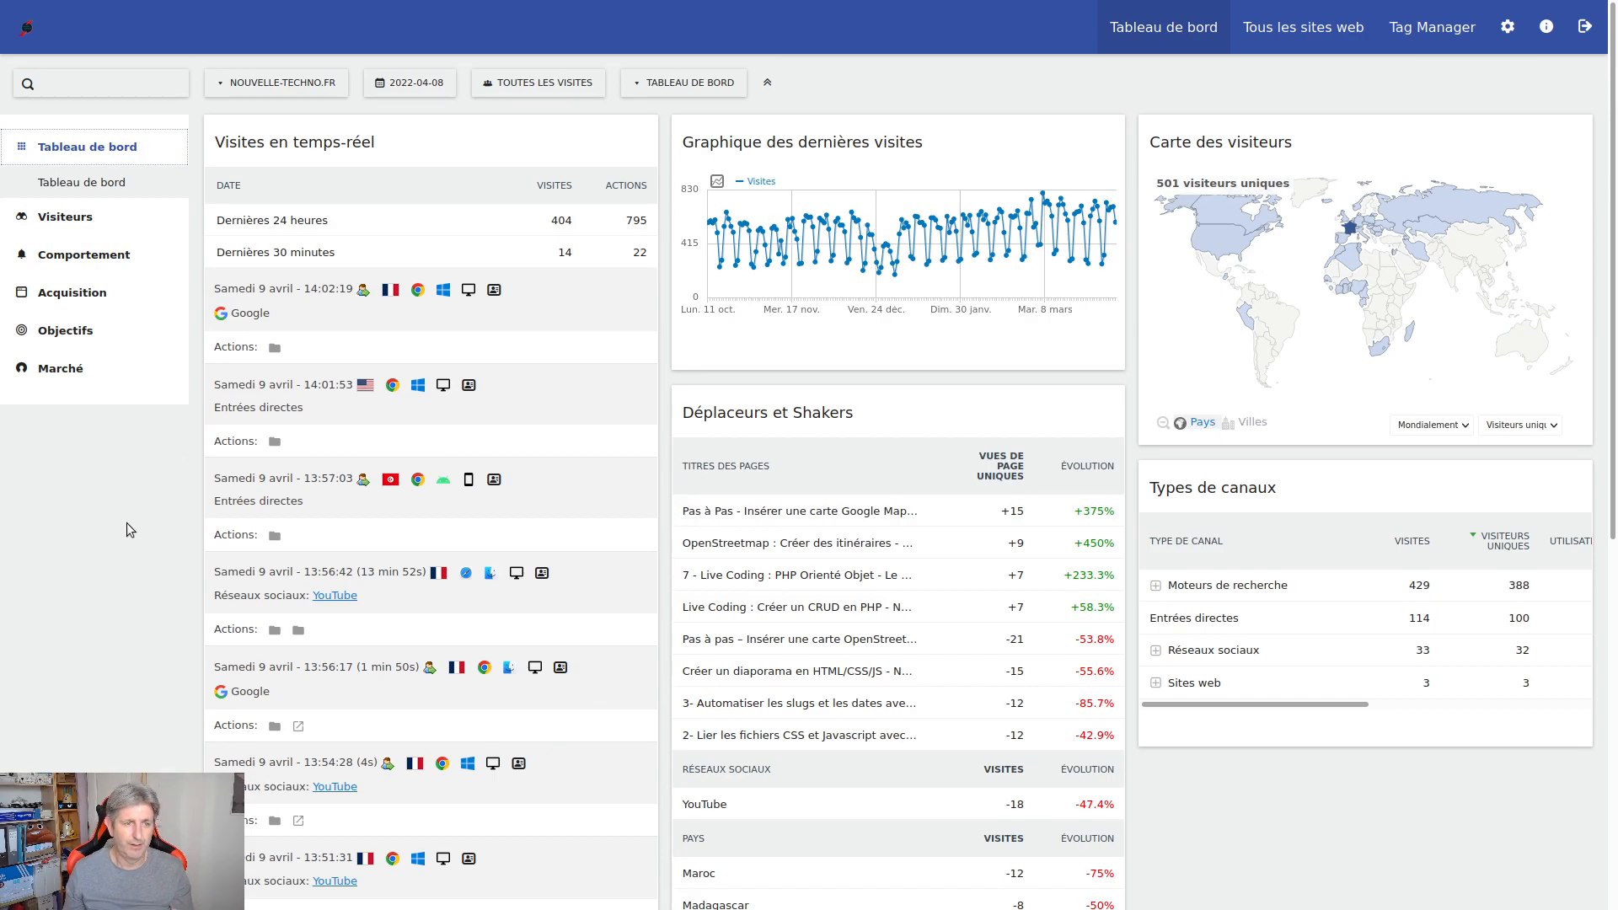
Zoom in on the NOUVELLE-TECHNO.FR dashboard and scroll through its widgets
key(ctrl+plus)
key(ctrl+plus)
key(ctrl+plus)
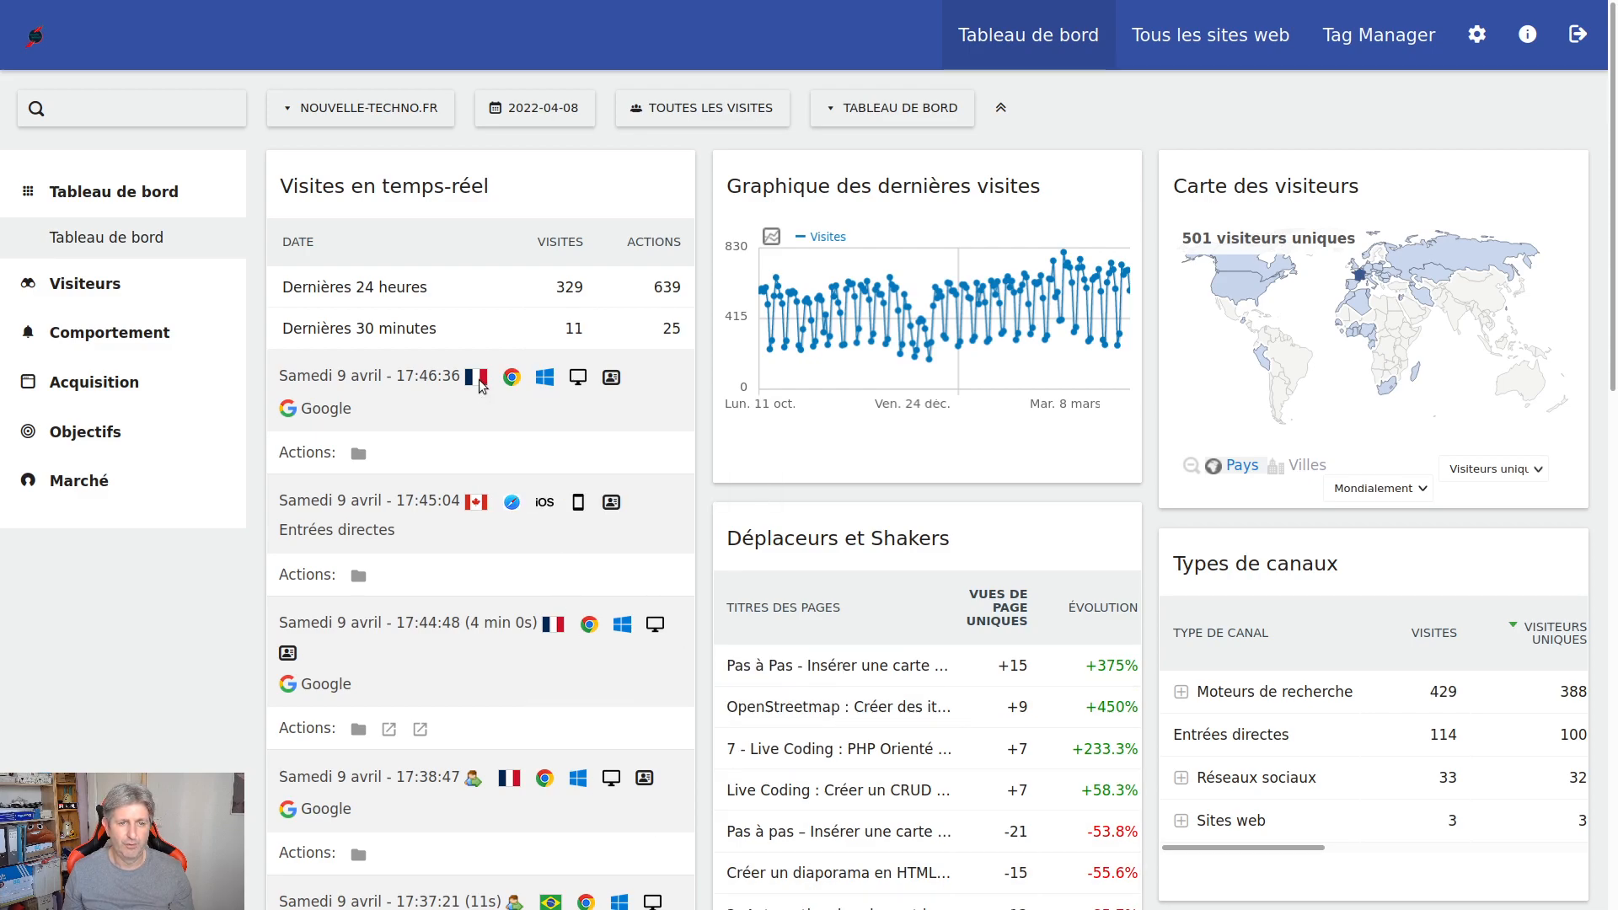
mouse_move(472, 378)
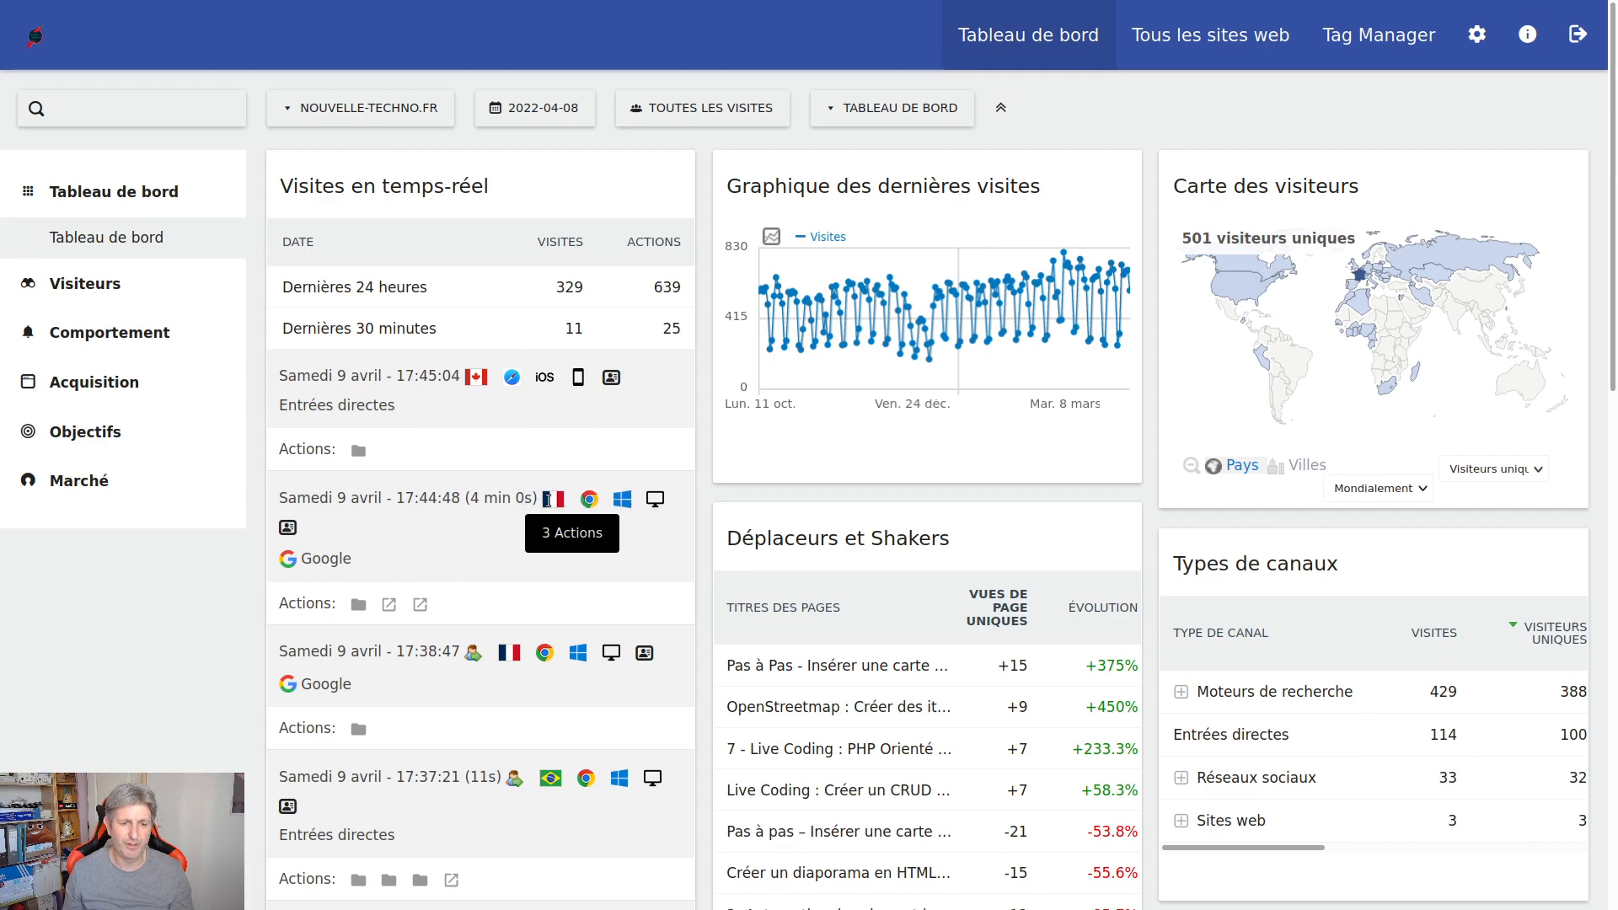
scroll(571, 600, down, 3)
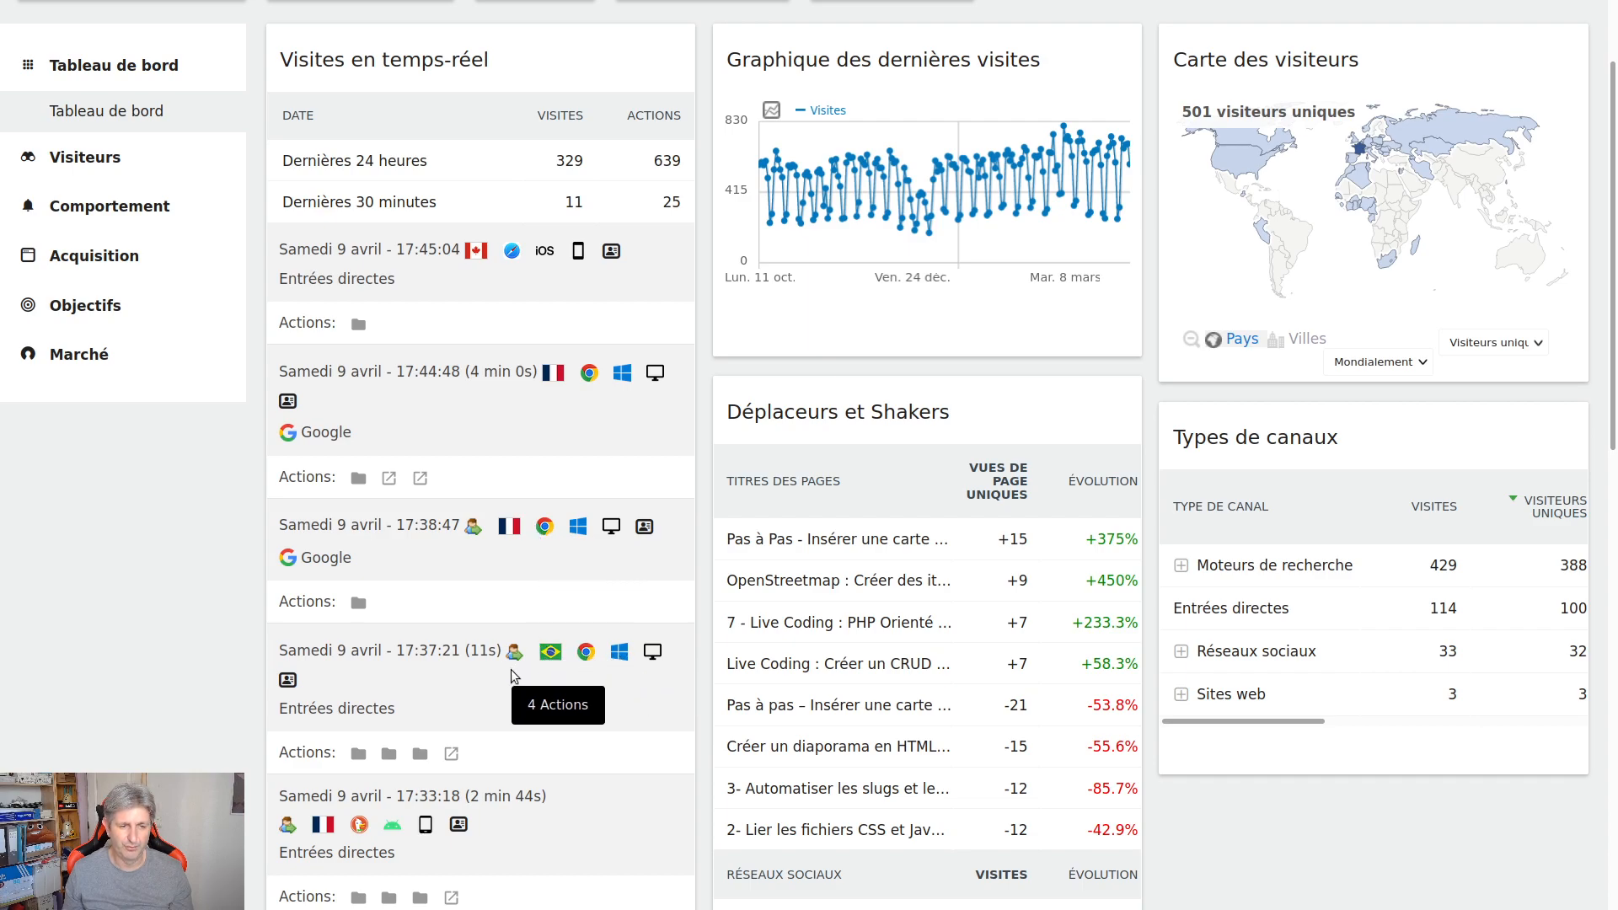
scroll(575, 657, down, 3)
scroll(567, 628, down, 3)
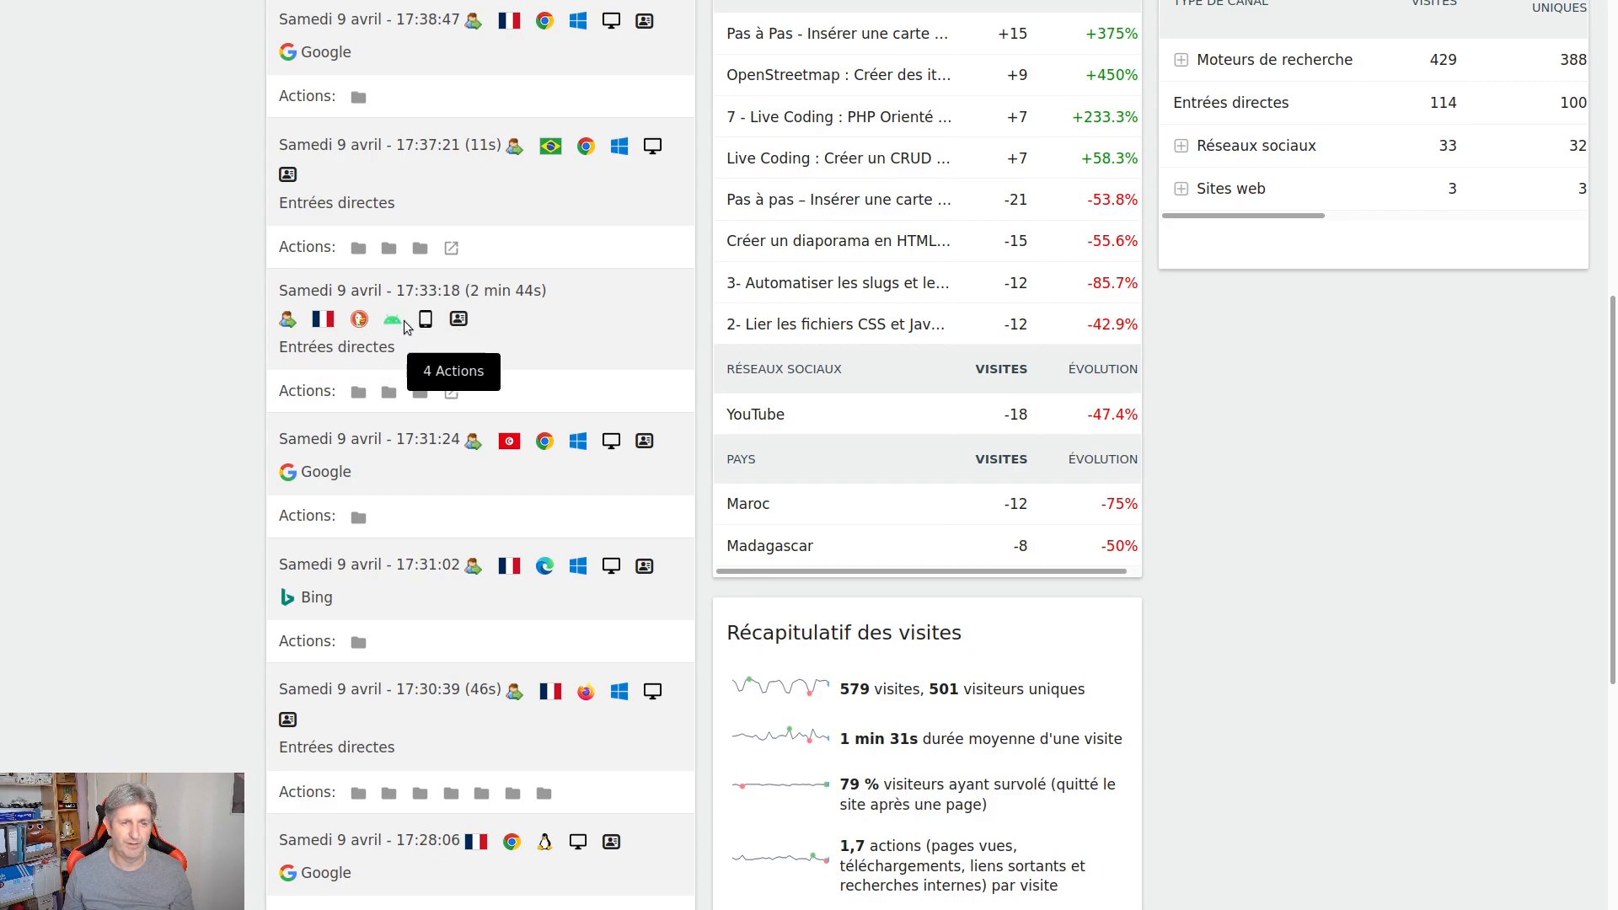
scroll(527, 407, down, 2)
scroll(573, 457, down, 2)
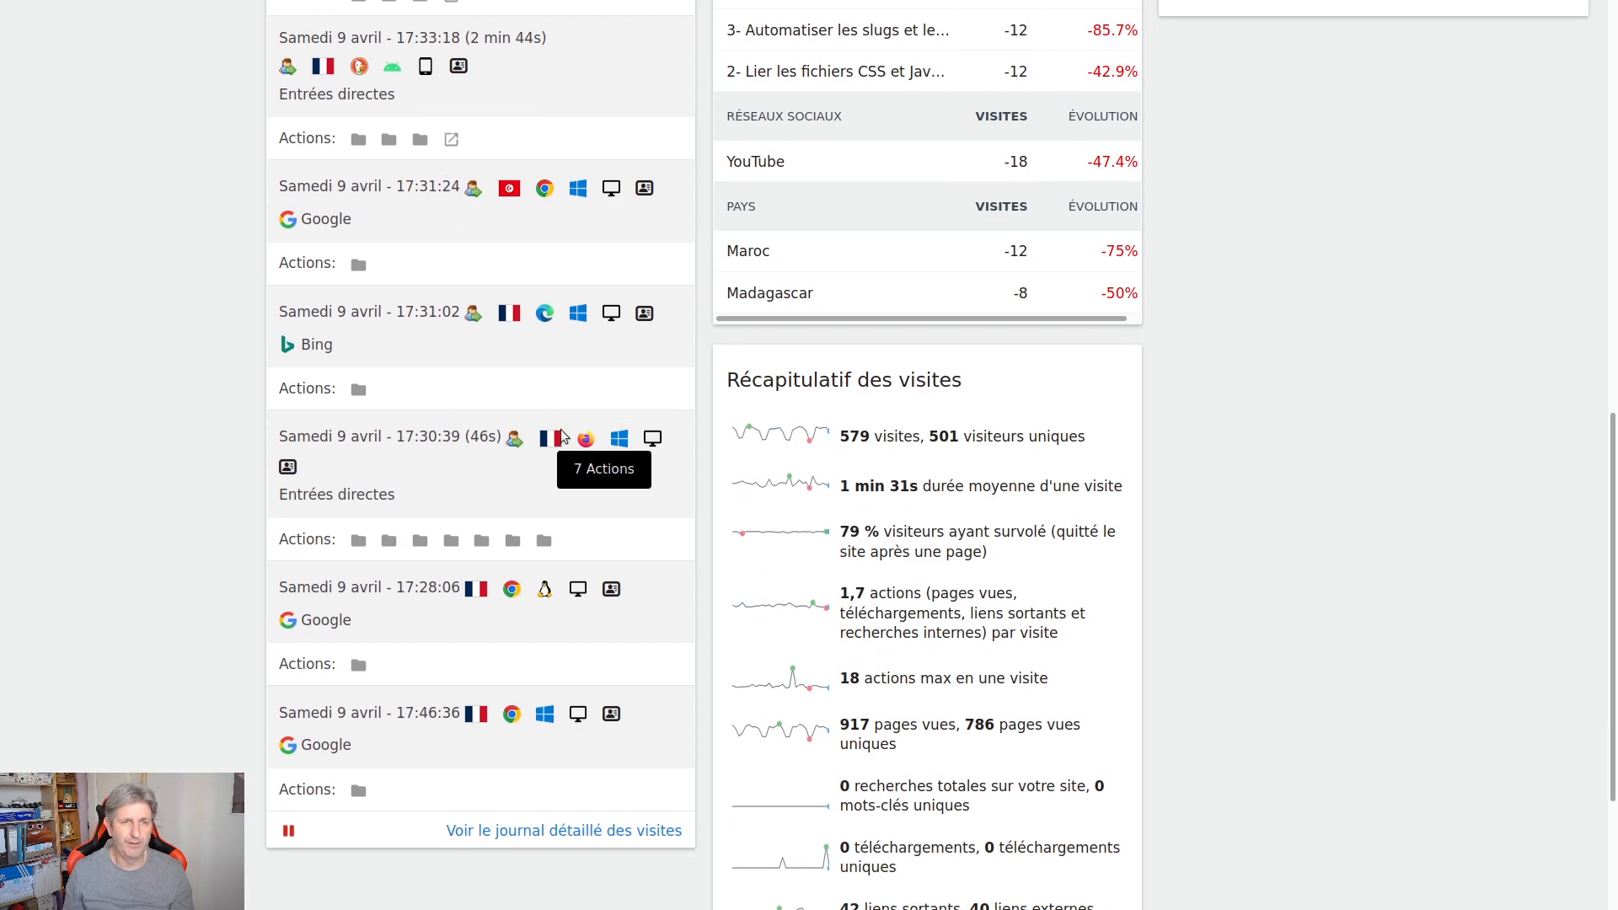
scroll(580, 385, down, 1)
scroll(578, 380, down, 1)
scroll(578, 379, up, 4)
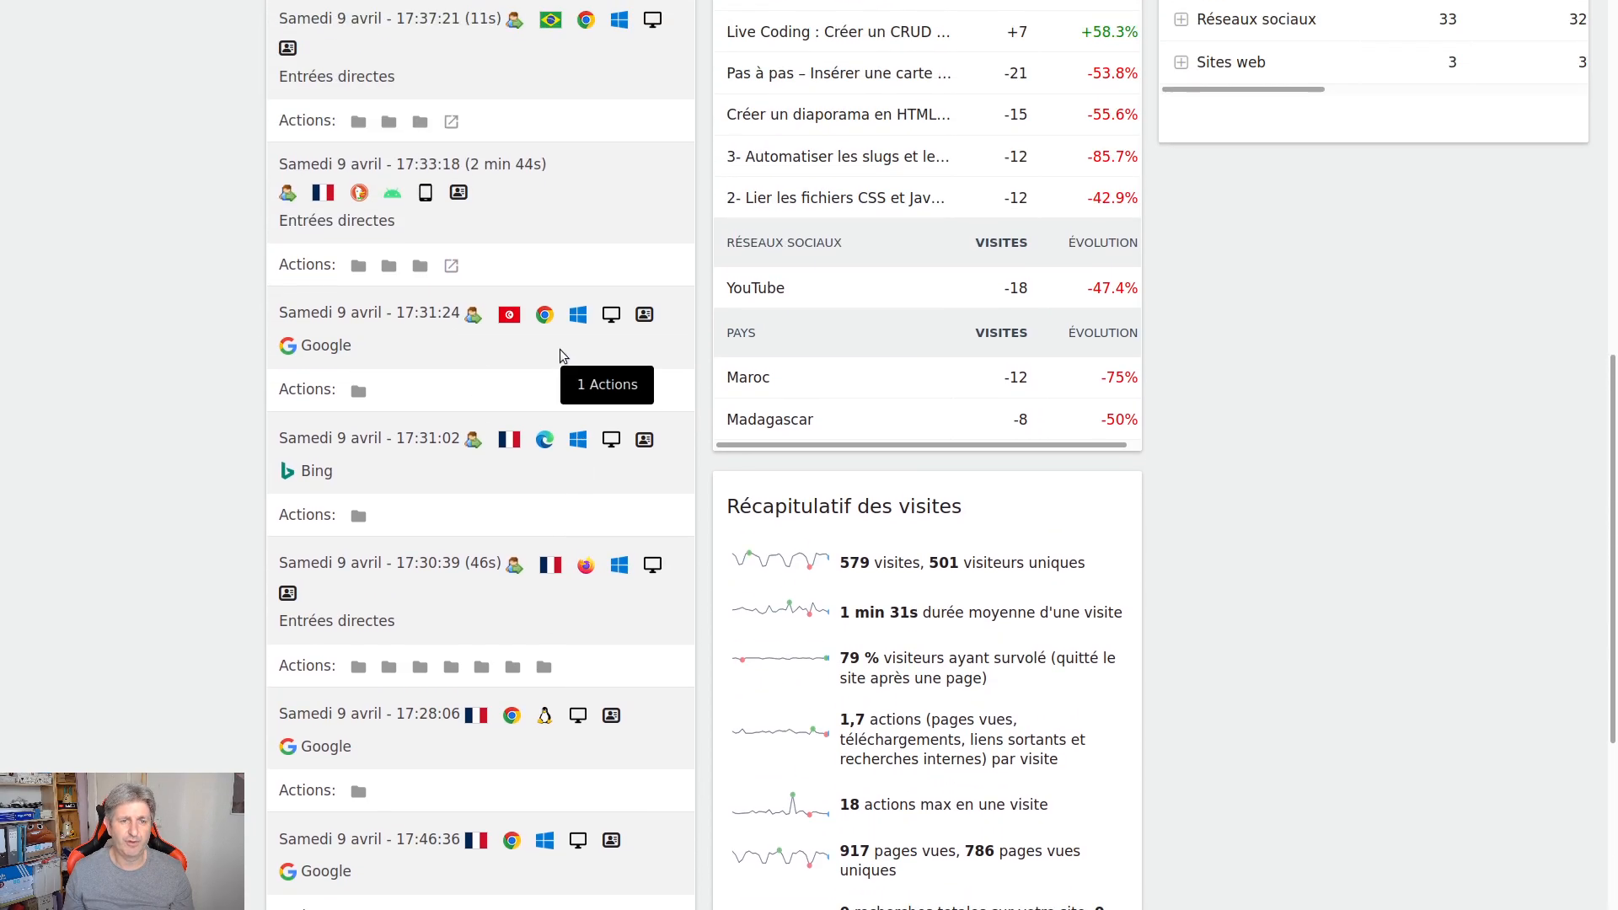
scroll(546, 386, up, 9)
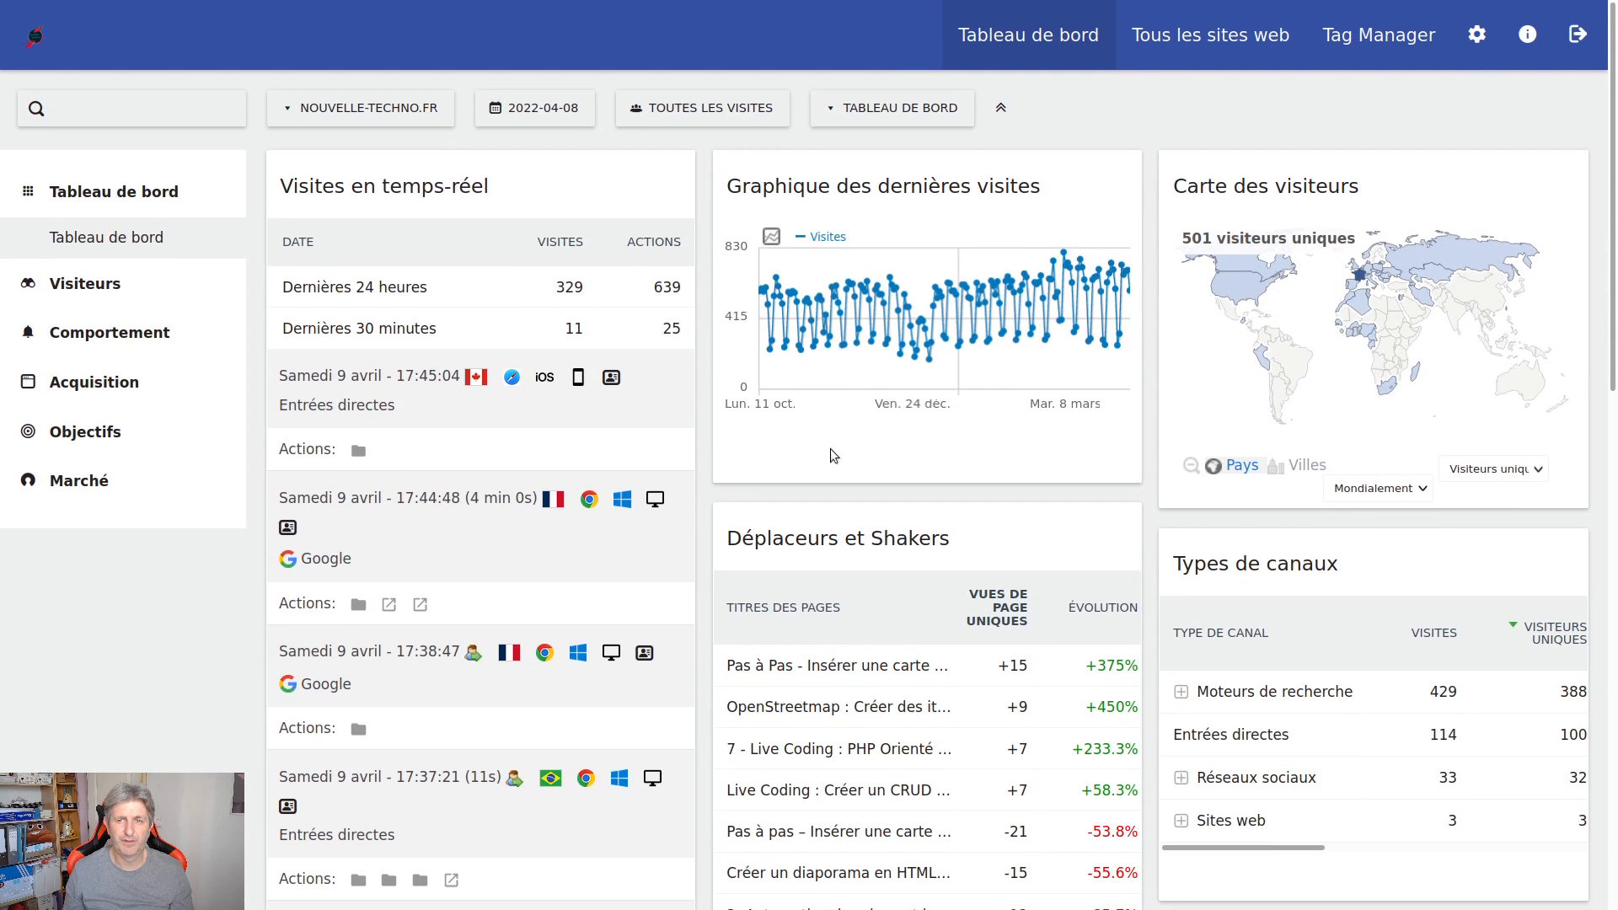
Expand the Visiteurs section in the sidebar to list its reports
scroll(1420, 528, down, 3)
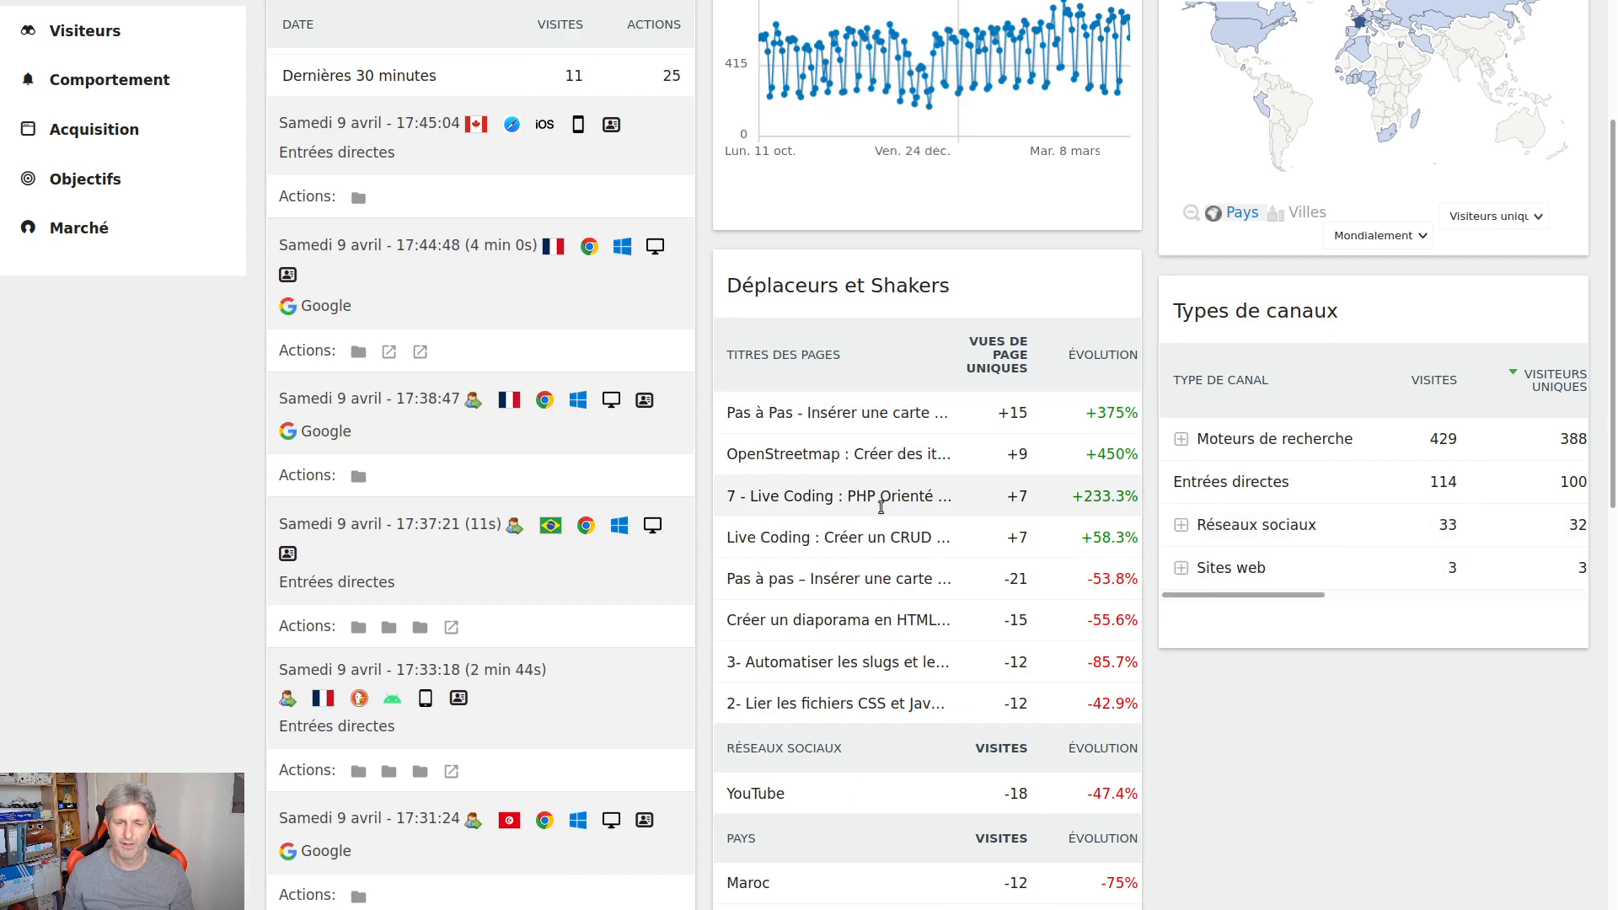
scroll(885, 708, down, 2)
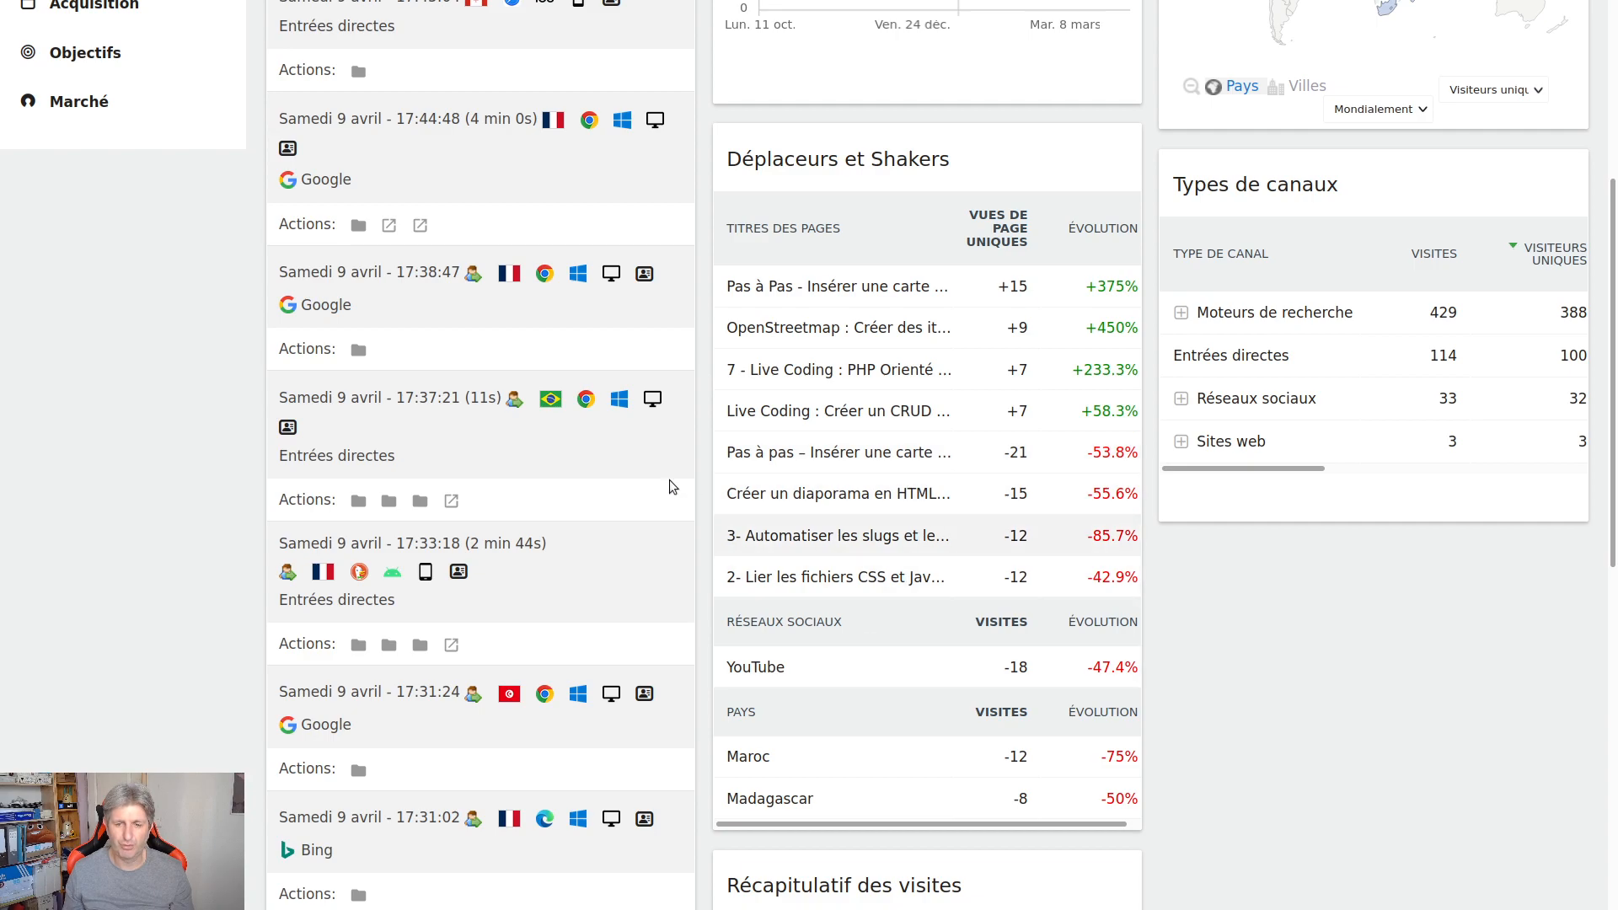
scroll(607, 455, up, 4)
scroll(605, 455, up, 2)
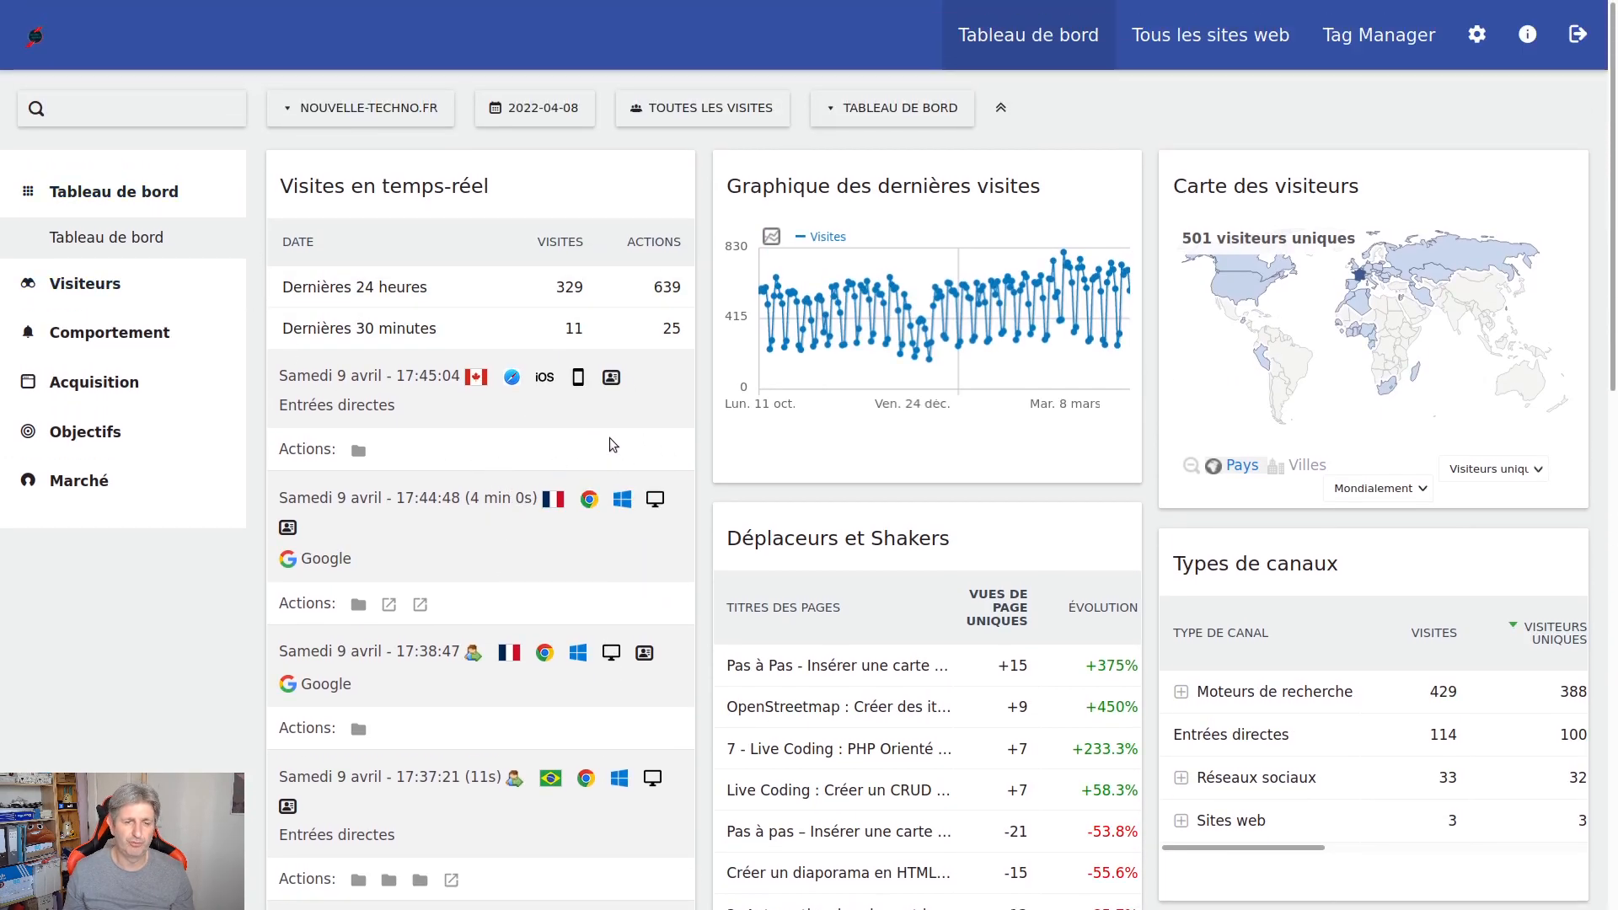
click(84, 283)
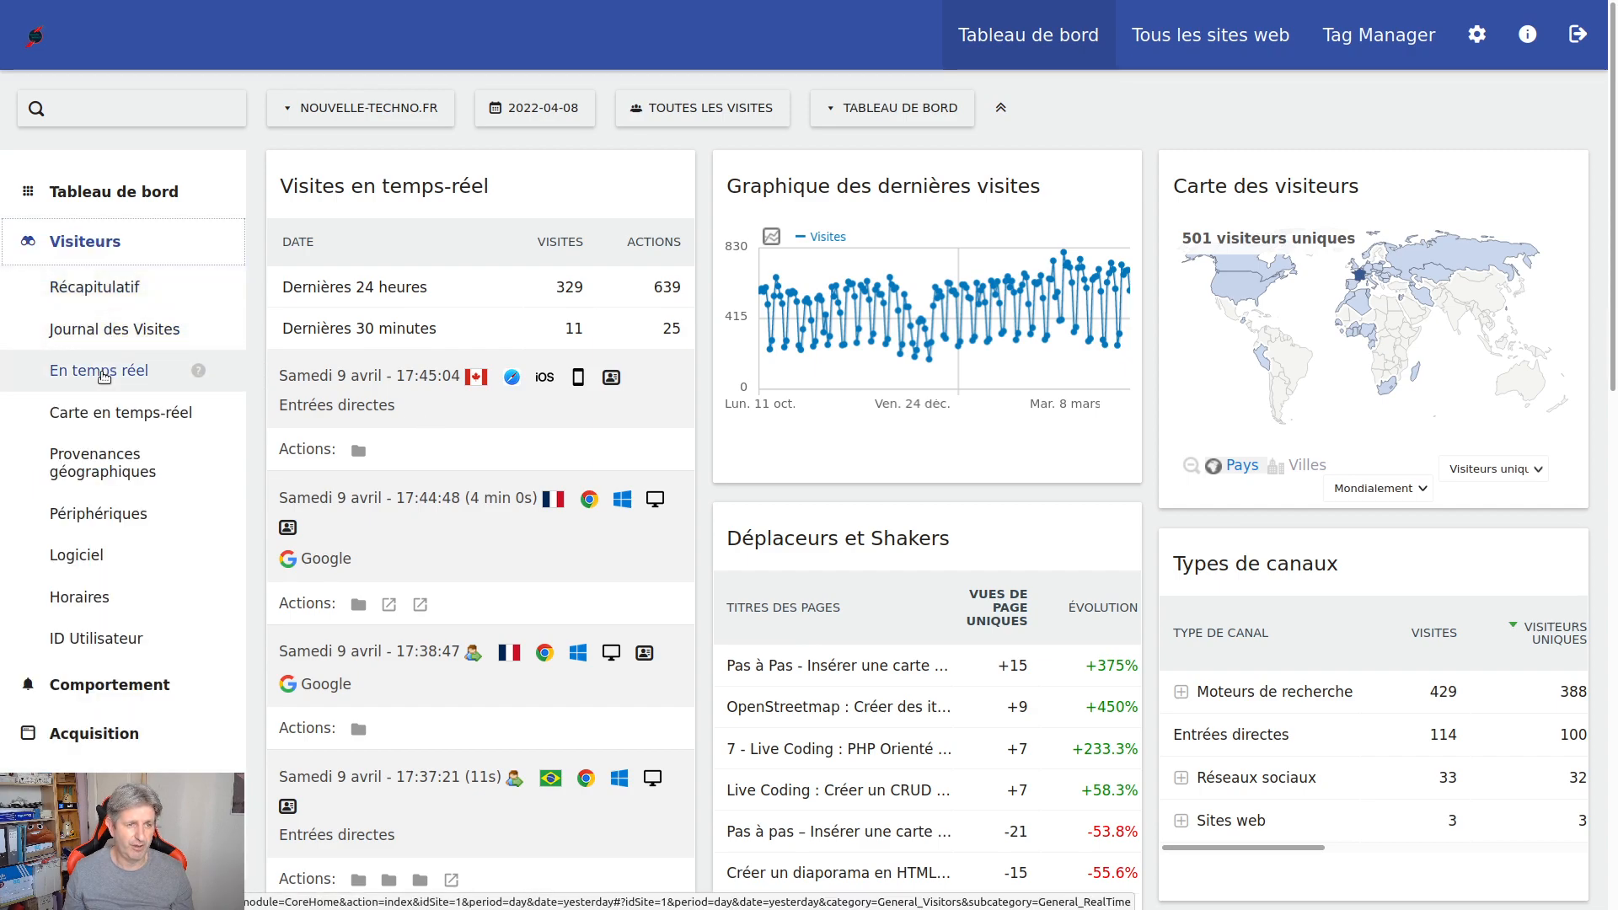
Open the Journal des Visites and display the Chantepie visitor's profile
click(112, 327)
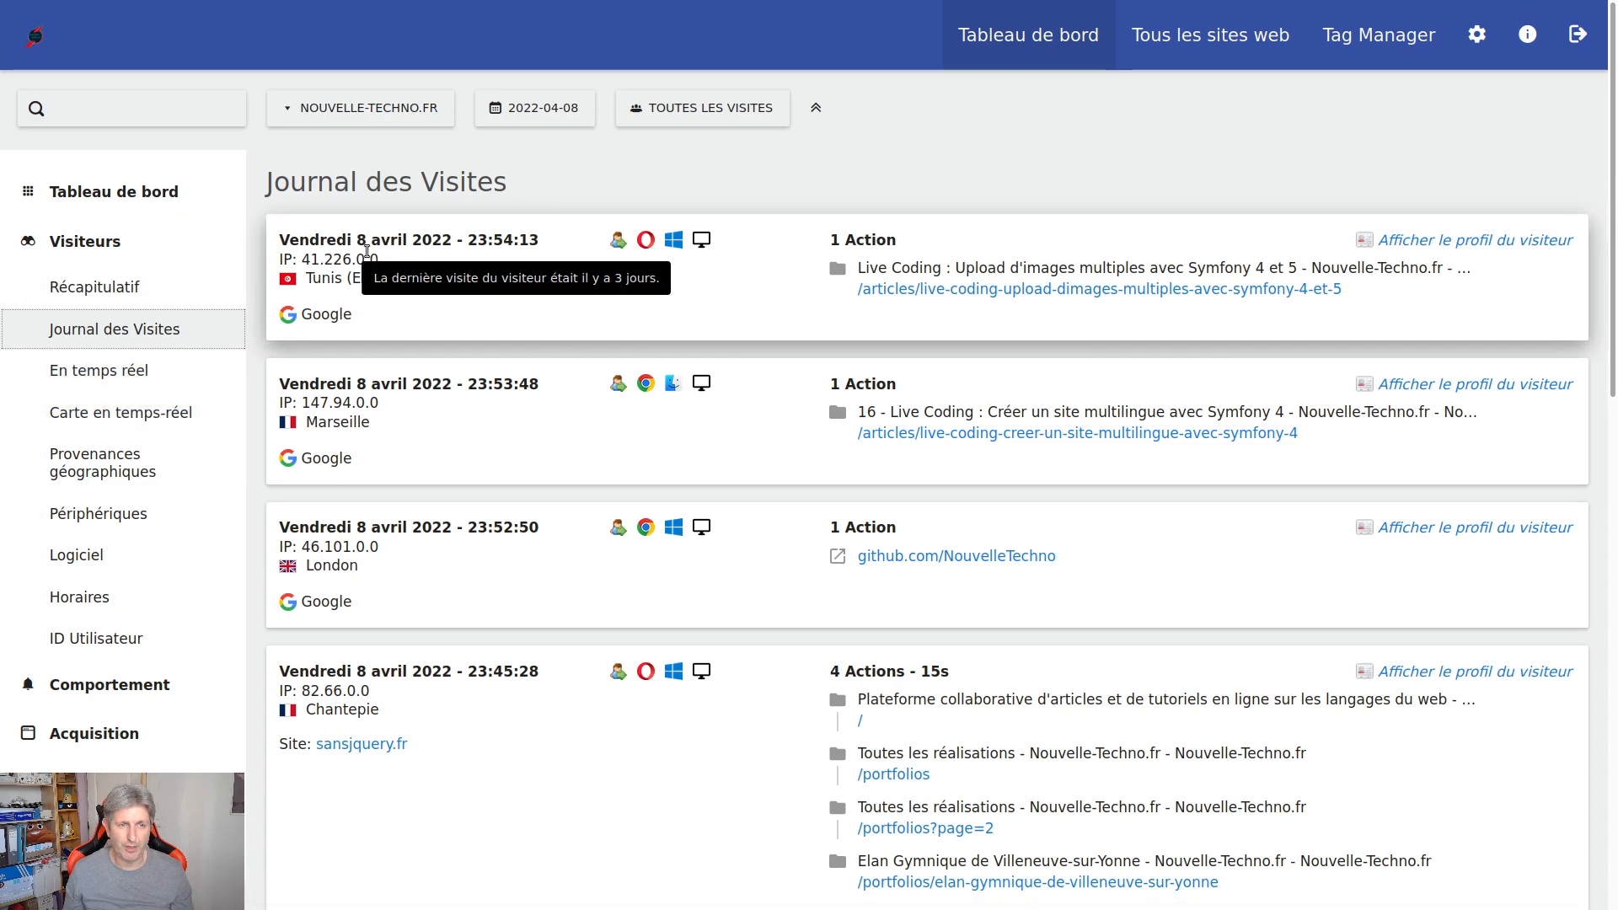
scroll(533, 459, down, 10)
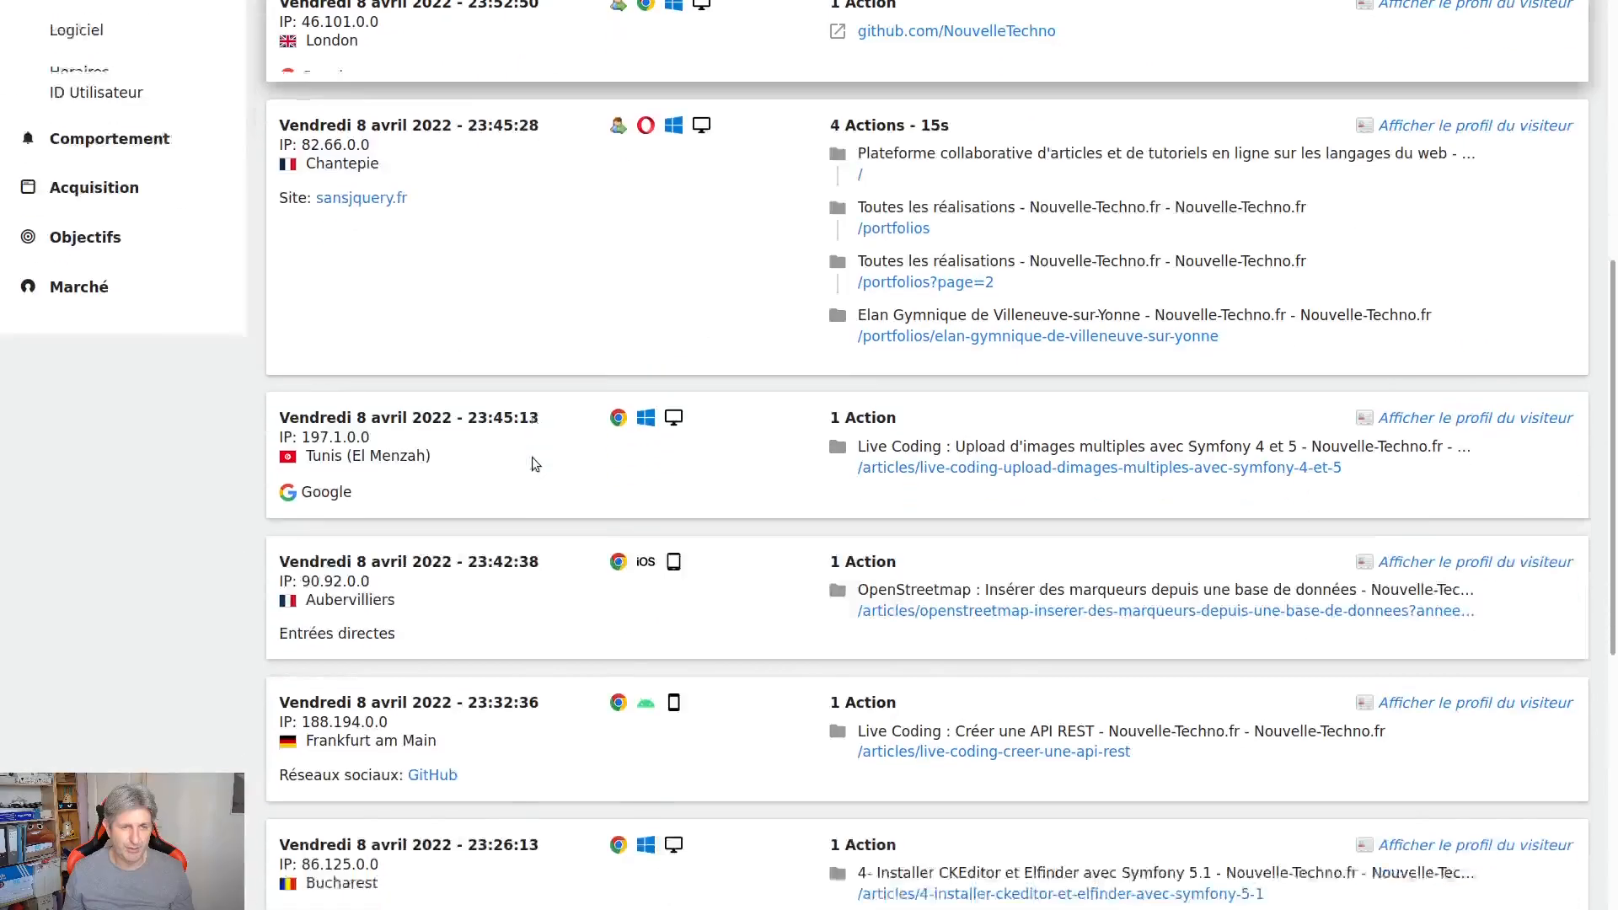
scroll(550, 413, up, 5)
scroll(552, 417, up, 2)
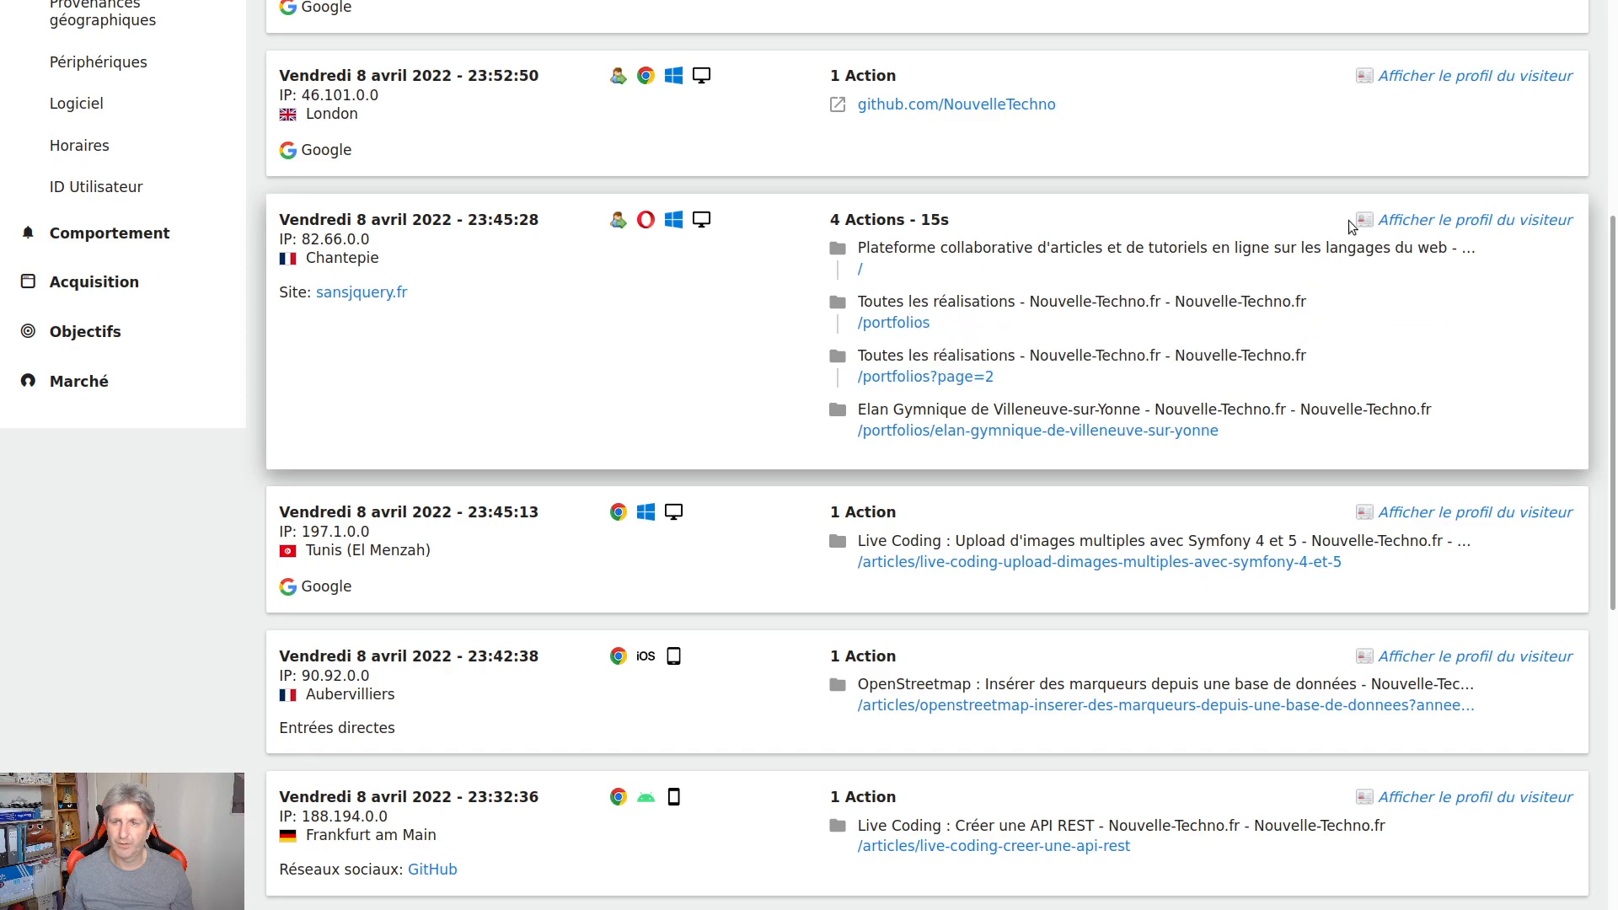
click(1422, 224)
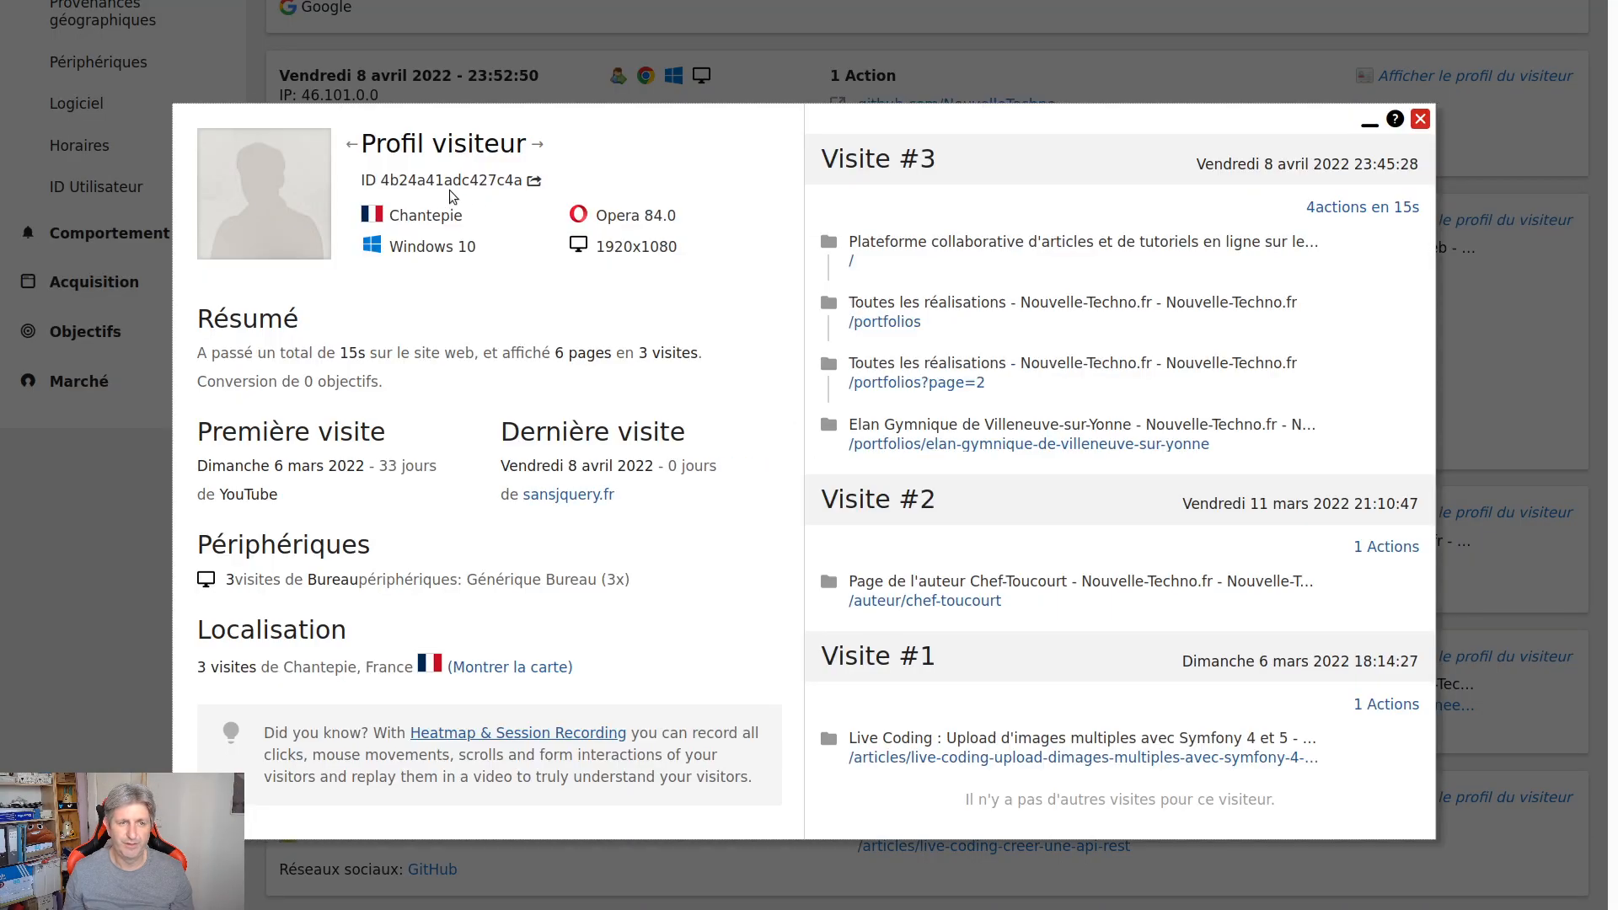
Highlight the profile's total time on site, pages viewed and visit summary sentence
mouse_move(391, 210)
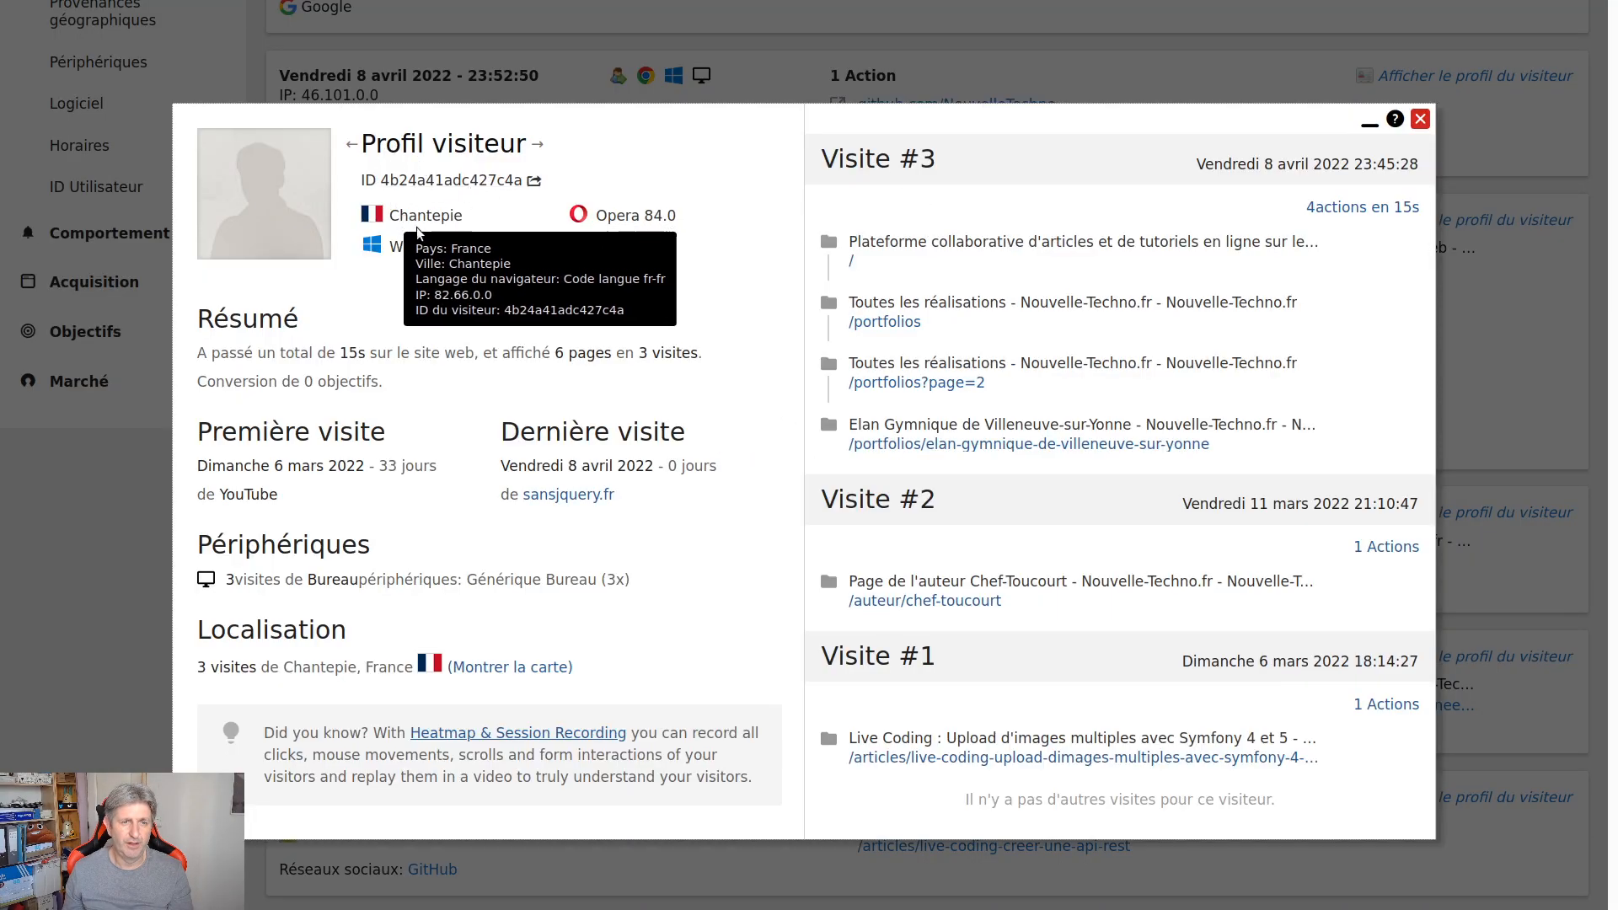
mouse_move(645, 257)
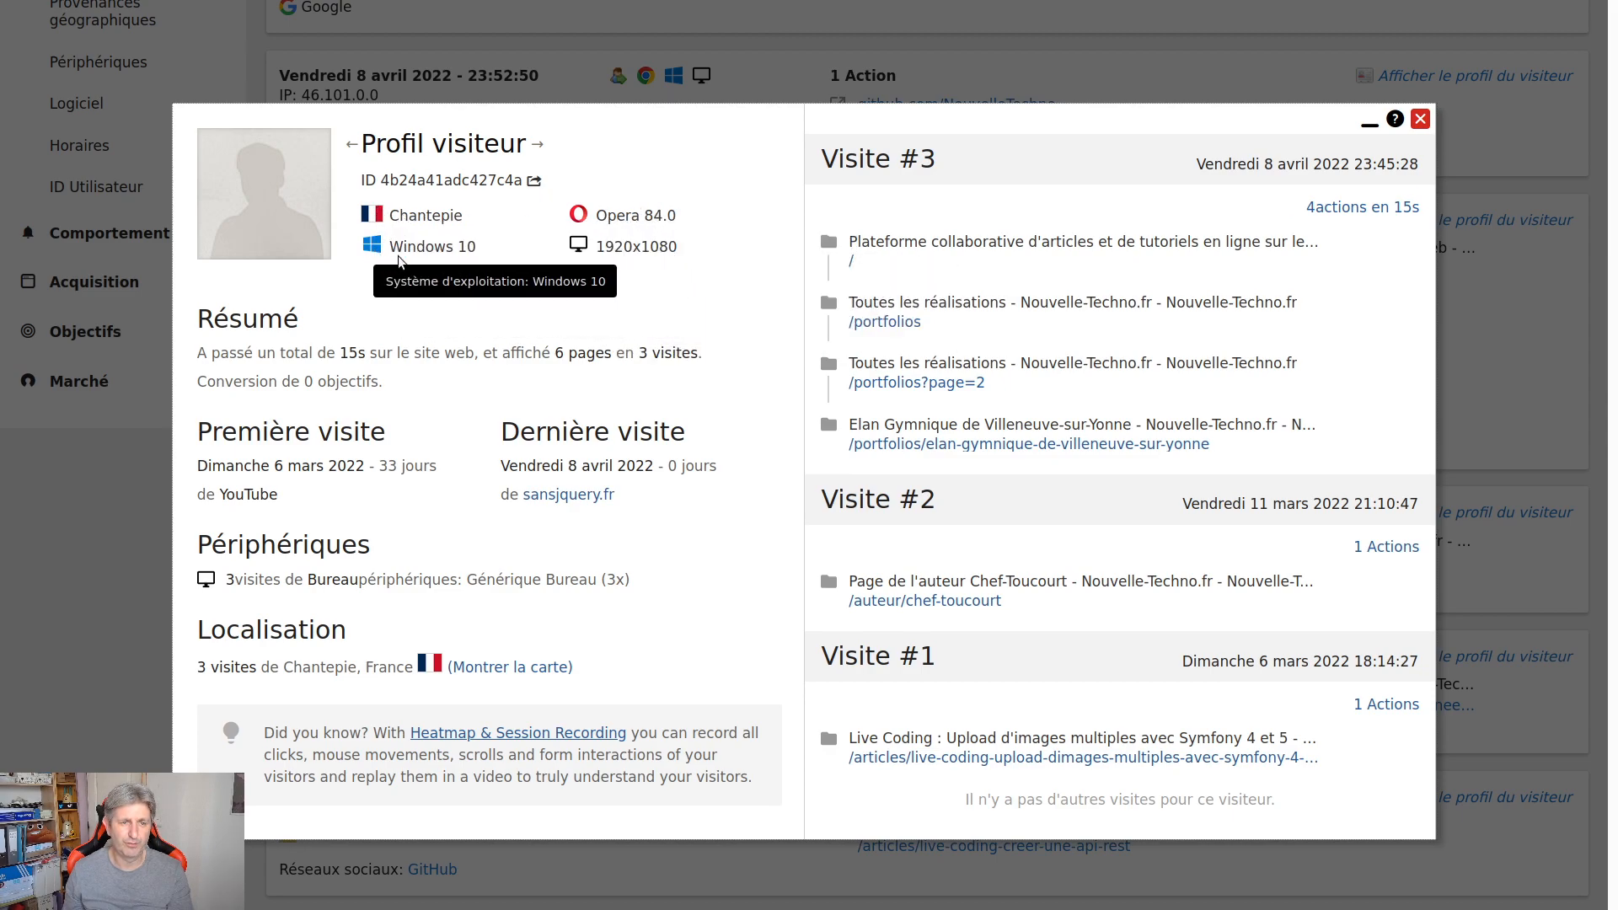
drag(339, 352, 416, 358)
click(627, 384)
drag(636, 355, 533, 359)
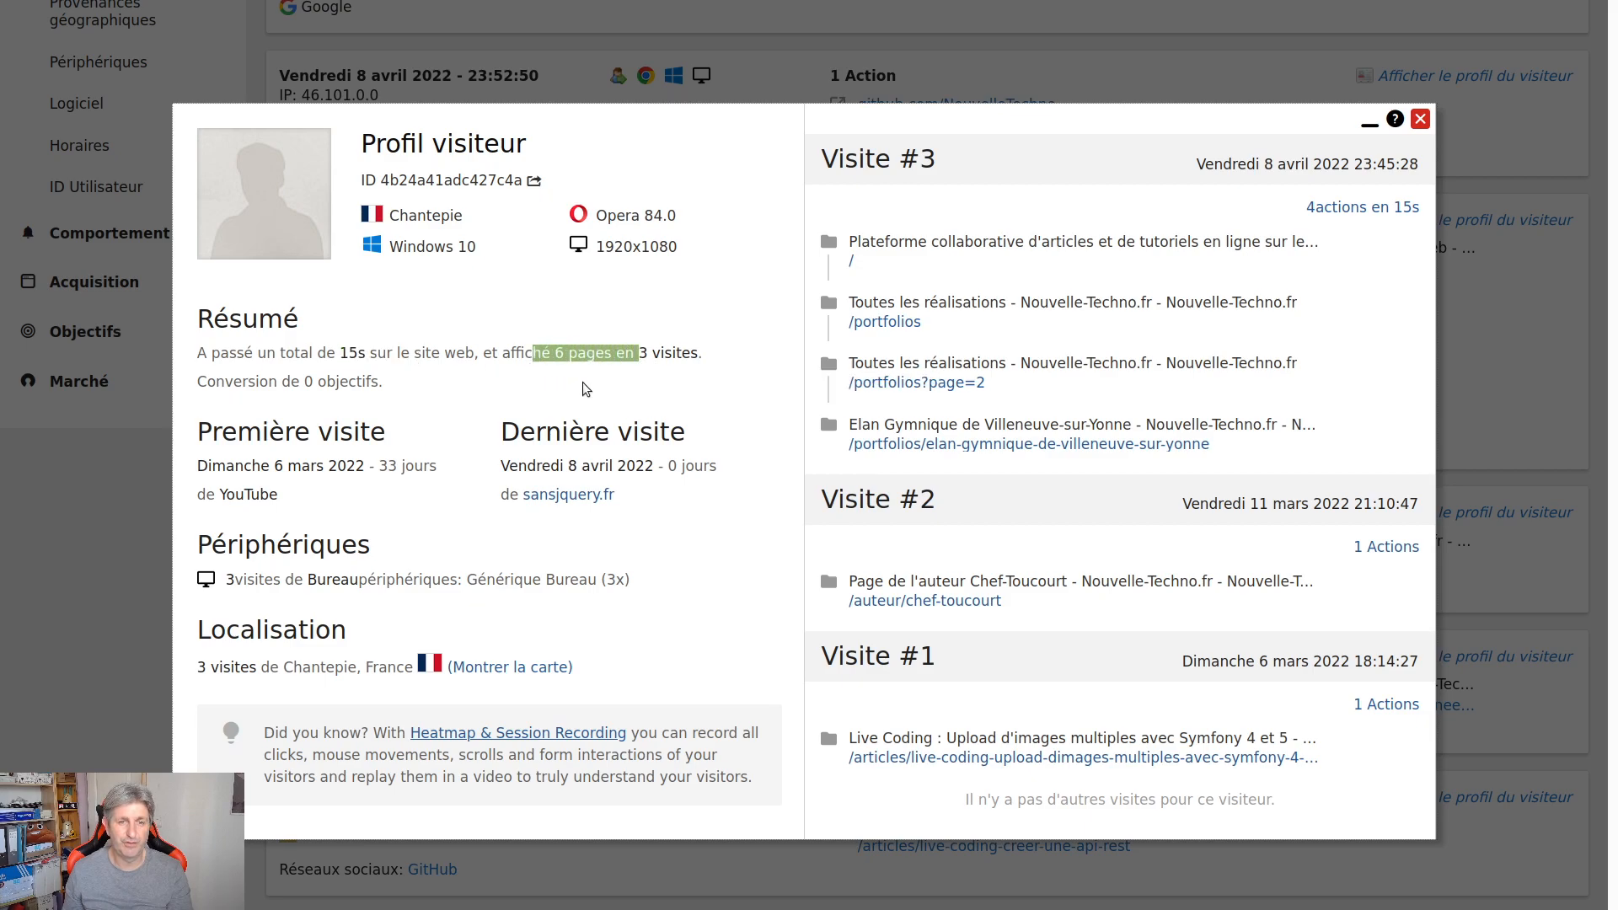
drag(702, 354, 239, 370)
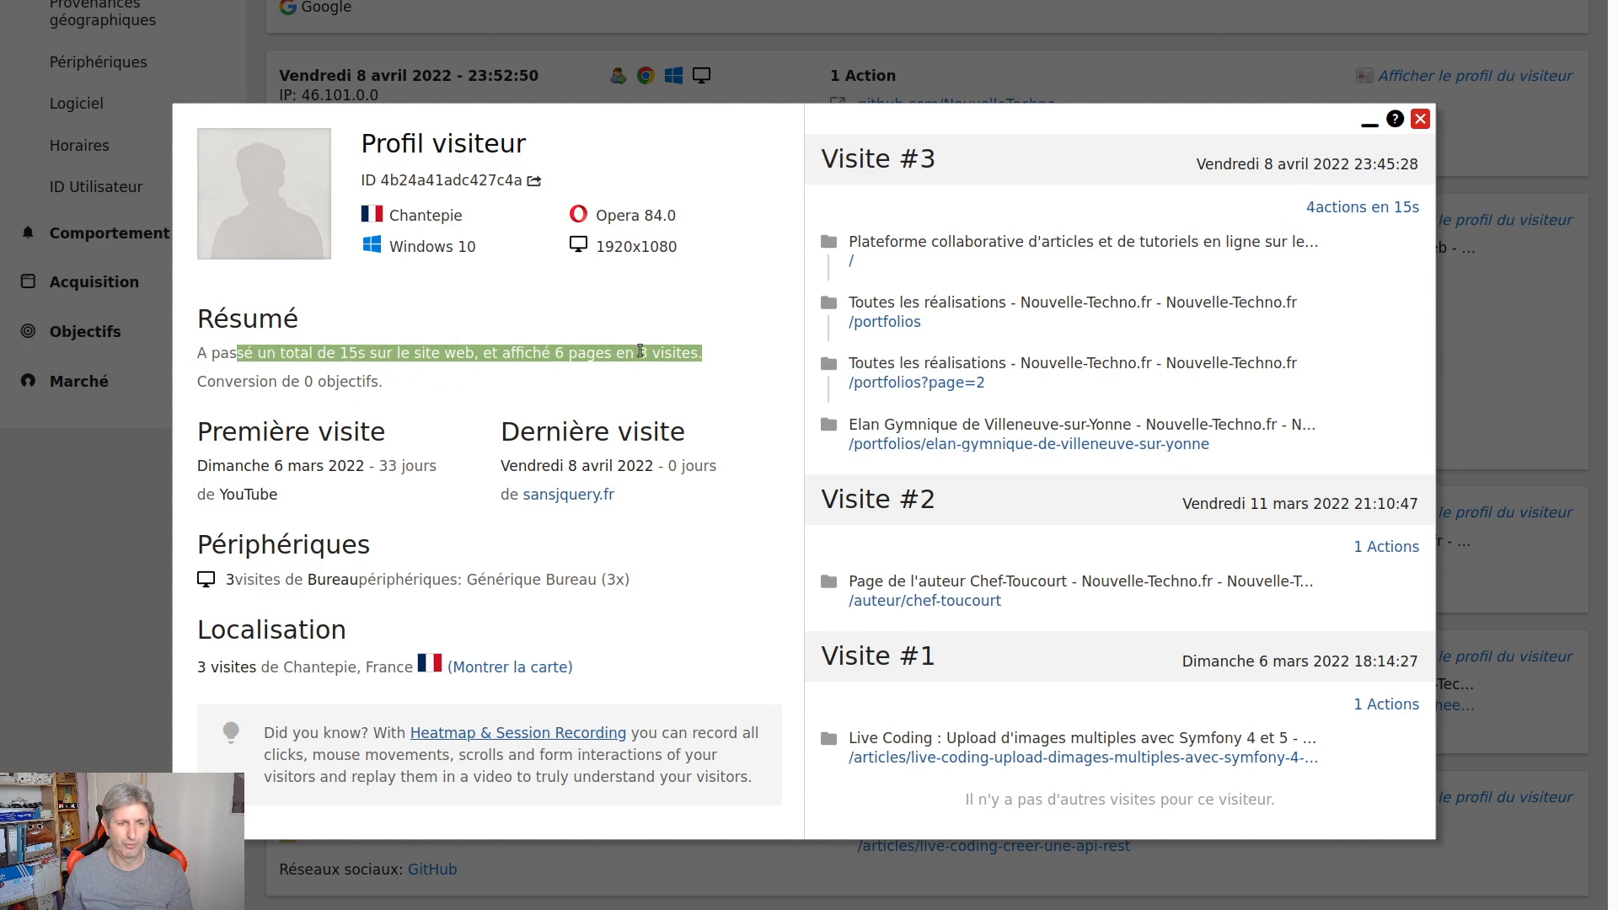
click(392, 499)
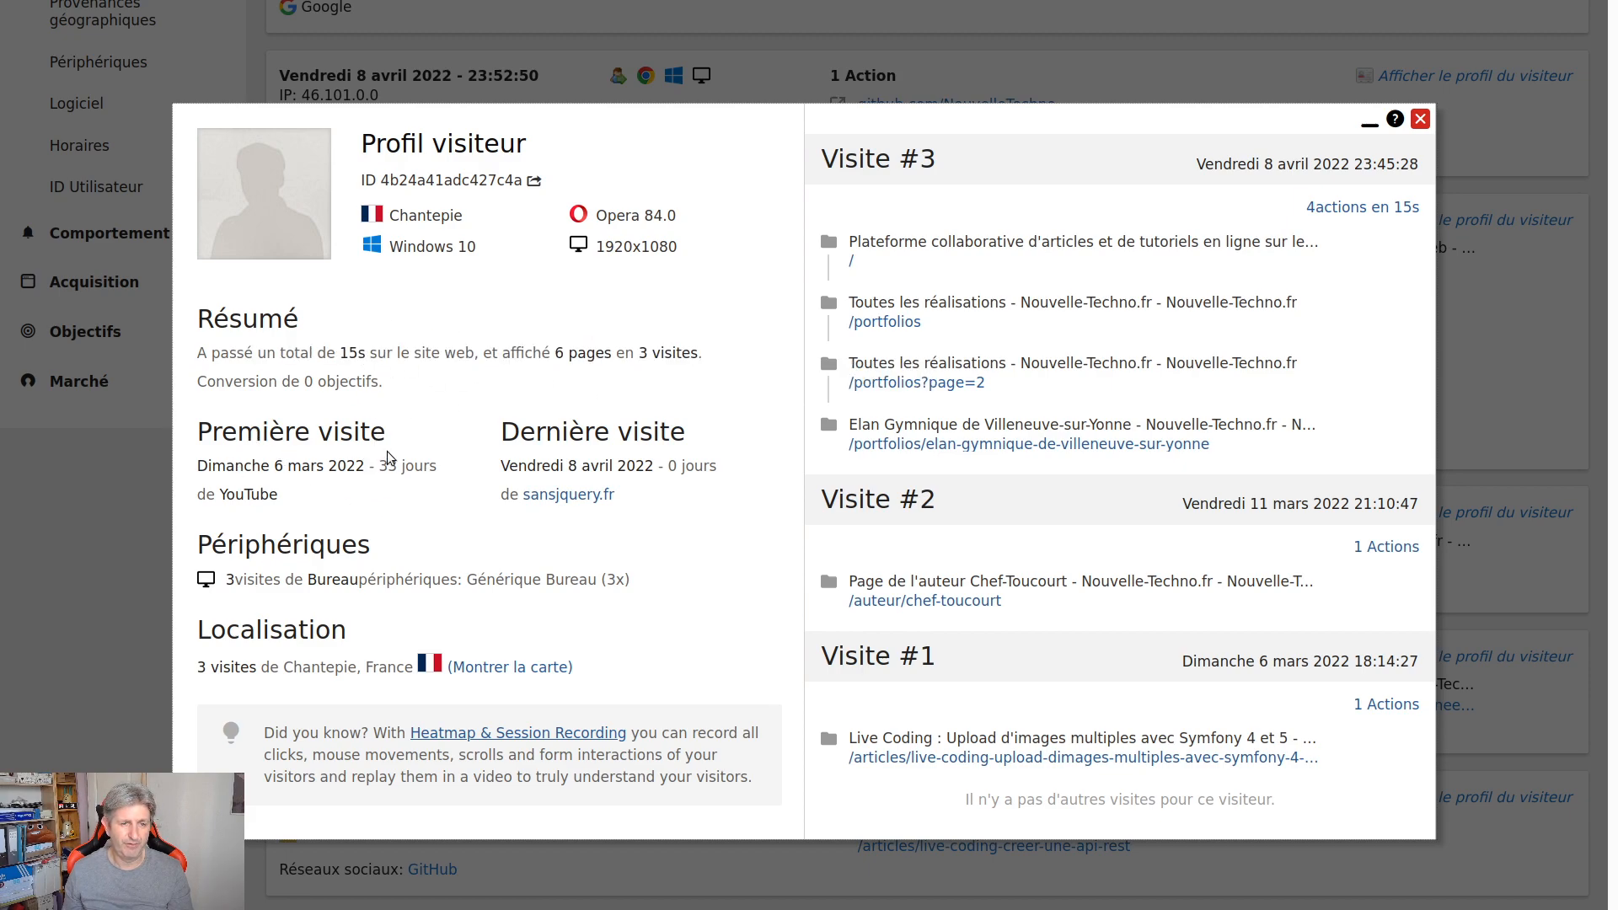
Highlight the first visit's date and YouTube source and the last visit's date, then close the profile
drag(266, 475, 430, 465)
drag(291, 502, 219, 491)
drag(557, 464, 498, 506)
click(664, 519)
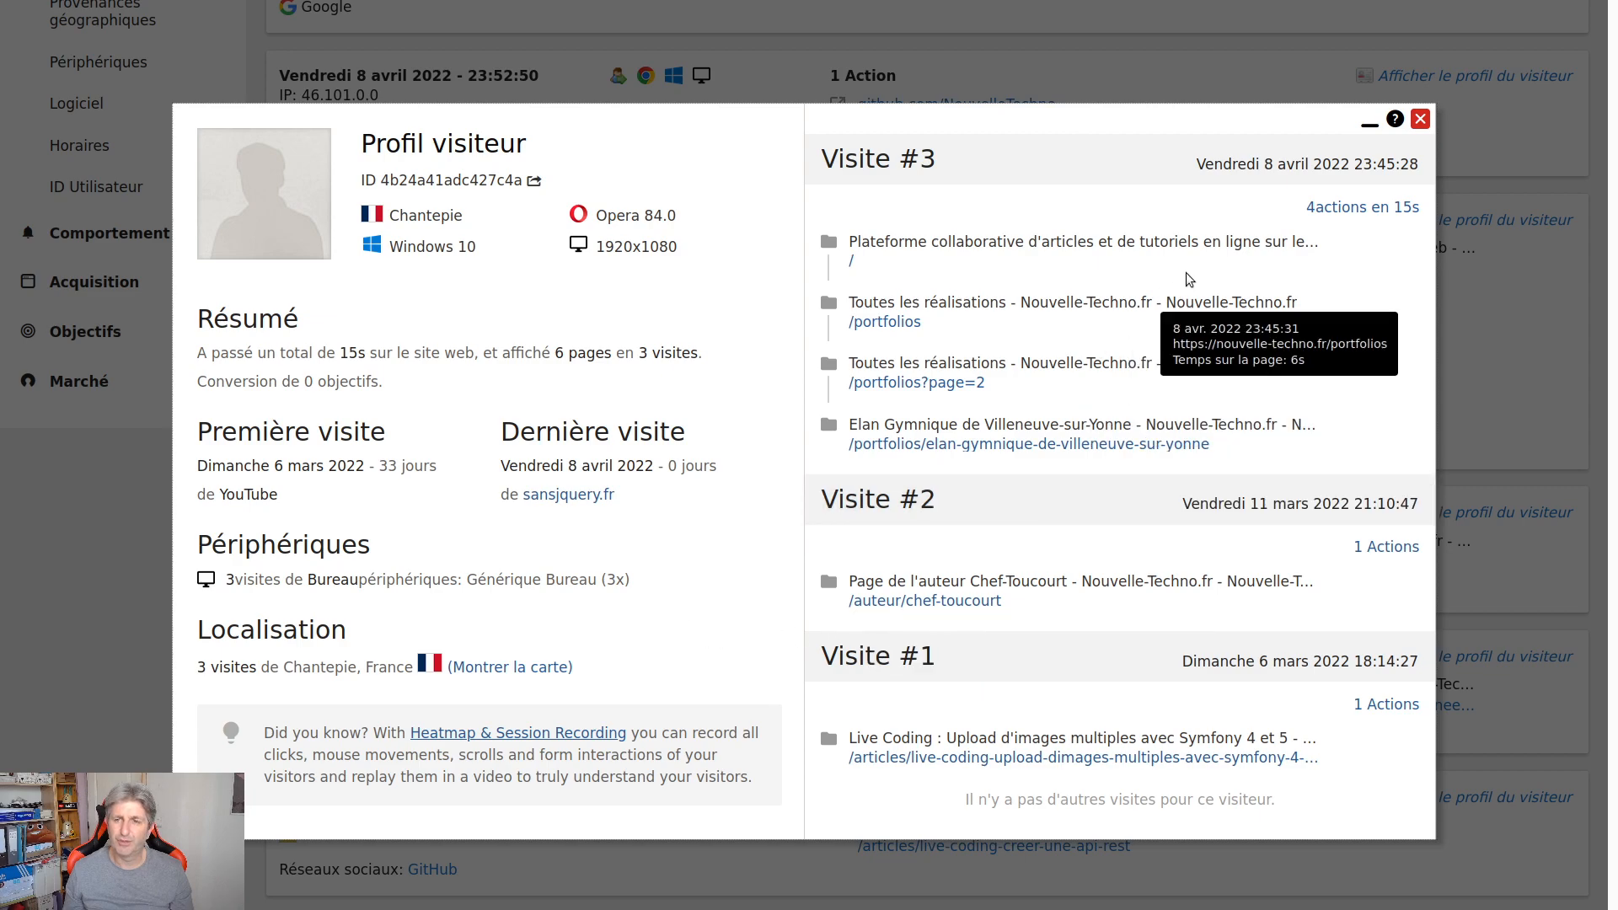
click(1420, 120)
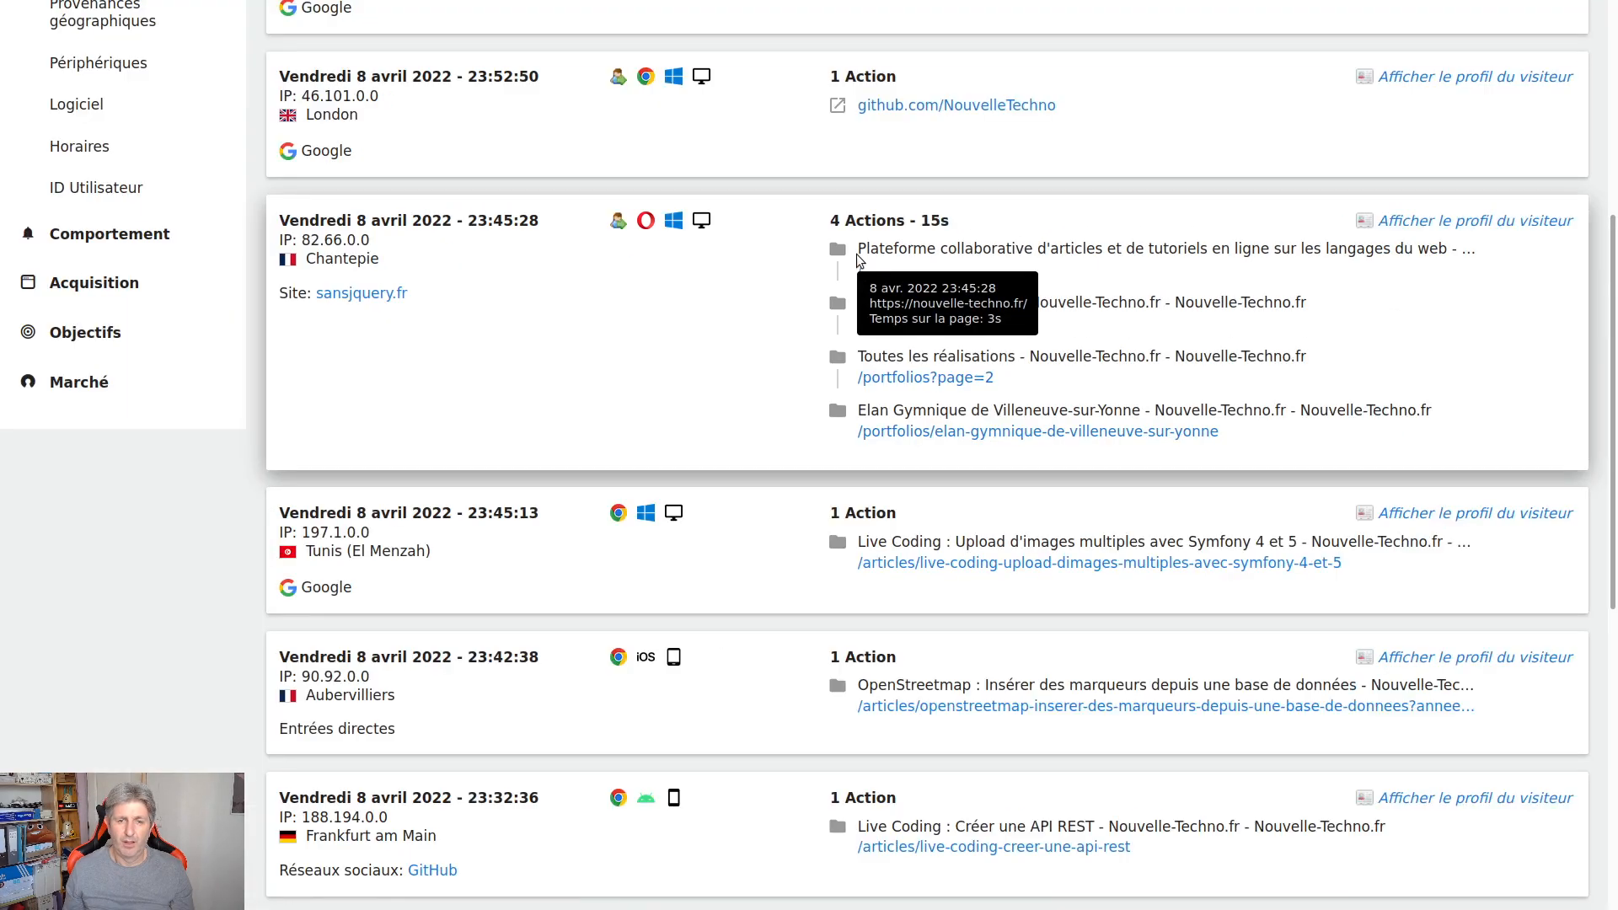